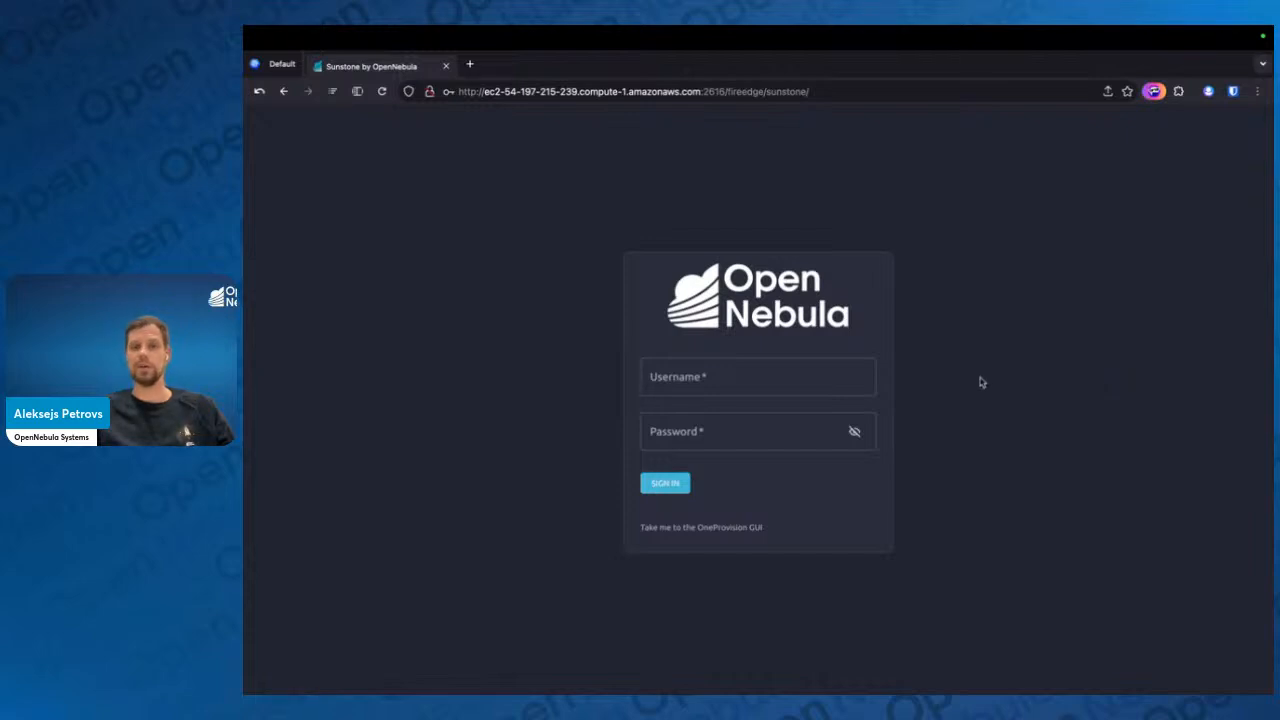
Sign in to Sunstone with the username oneadmin and the account password
{"action": "left_click", "coordinate": [821, 381]}
{"action": "type", "text": "oeadmin"}
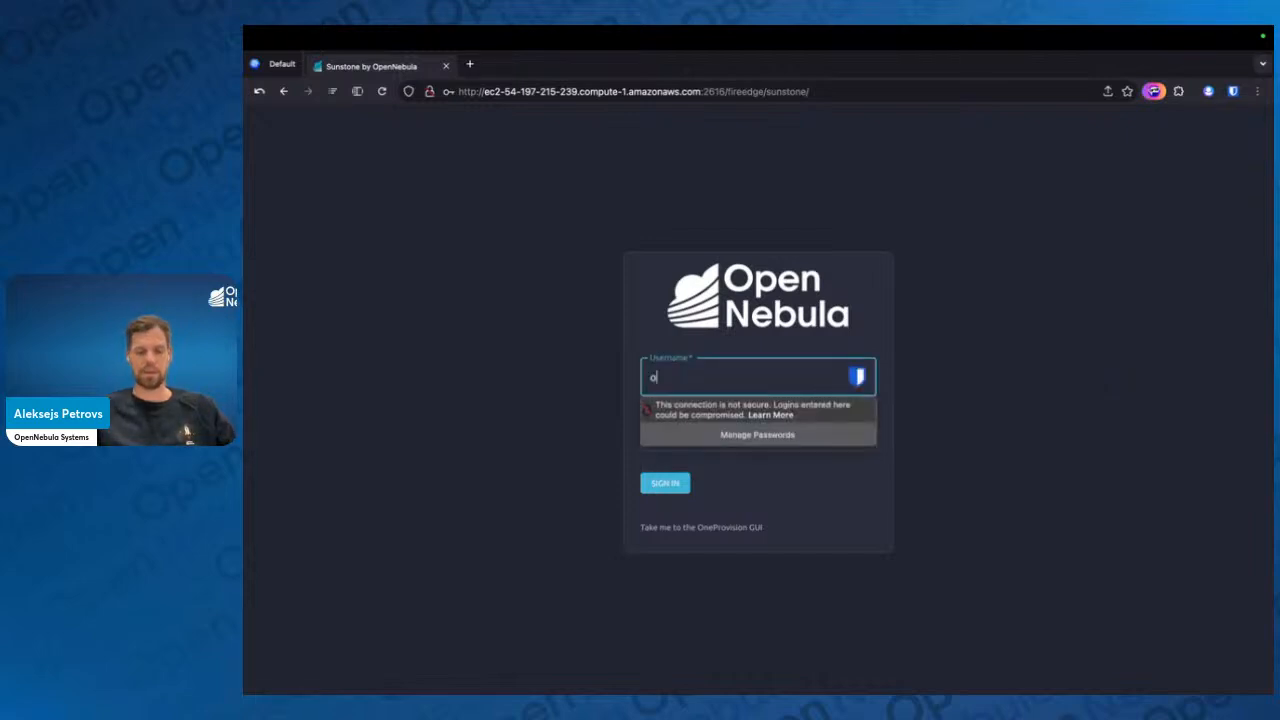
{"action": "key", "text": "BackSpace"}
{"action": "key", "text": "BackSpace"}
{"action": "key", "text": "BackSpace"}
{"action": "key", "text": "BackSpace"}
{"action": "key", "text": "BackSpace"}
{"action": "key", "text": "BackSpace"}
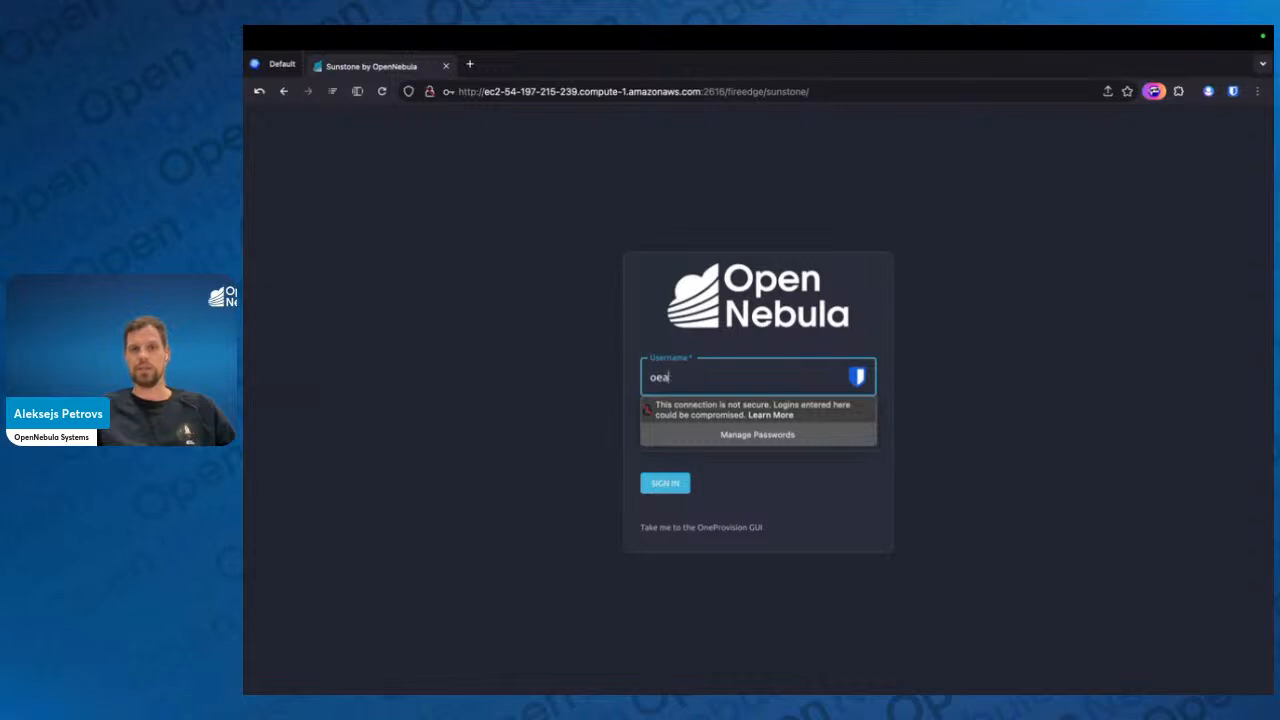
{"action": "type", "text": "neadmin"}
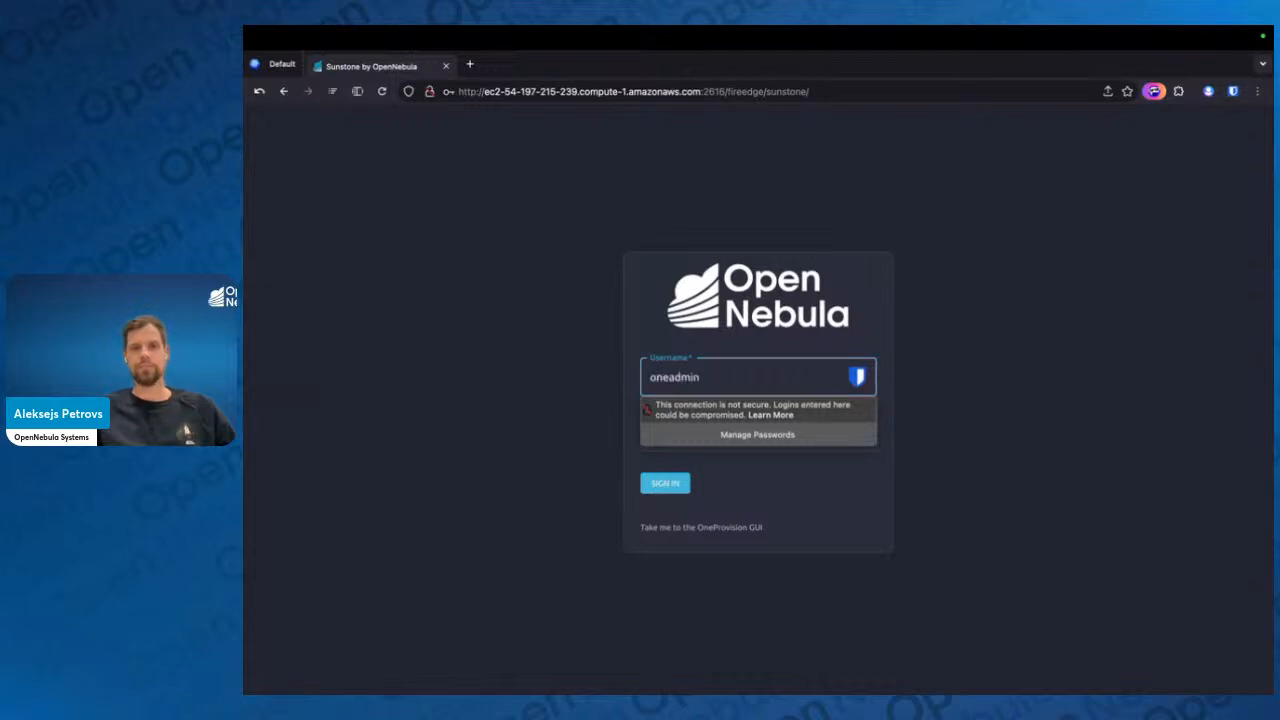
{"action": "key", "text": "Tab"}
{"action": "type", "text": "opennebu"}
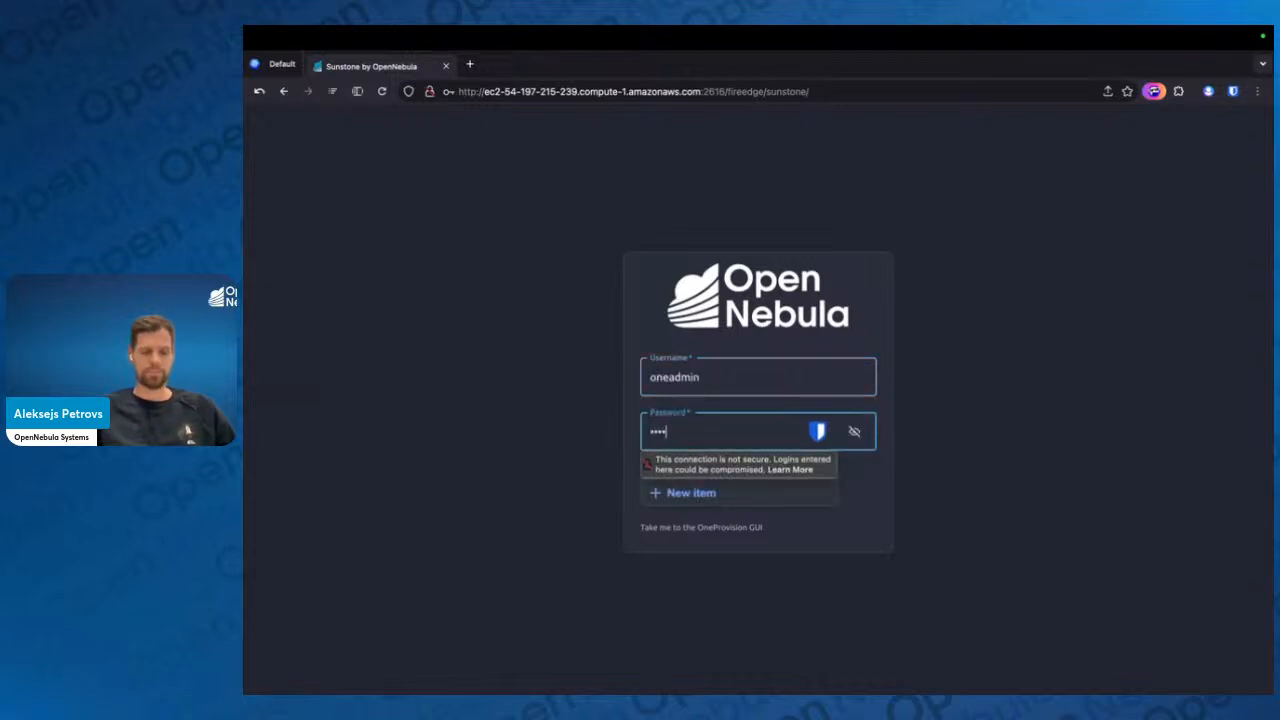
{"action": "left_click", "coordinate": [1024, 376]}
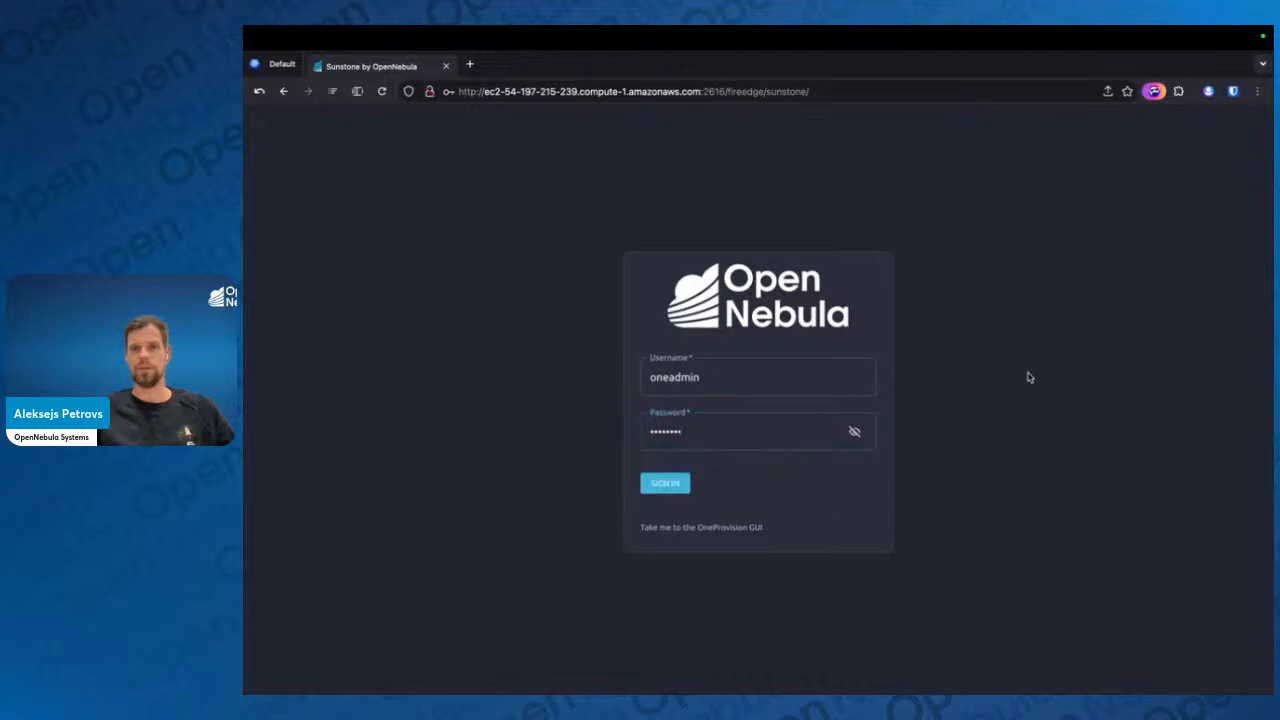
{"action": "left_click", "coordinate": [671, 490]}
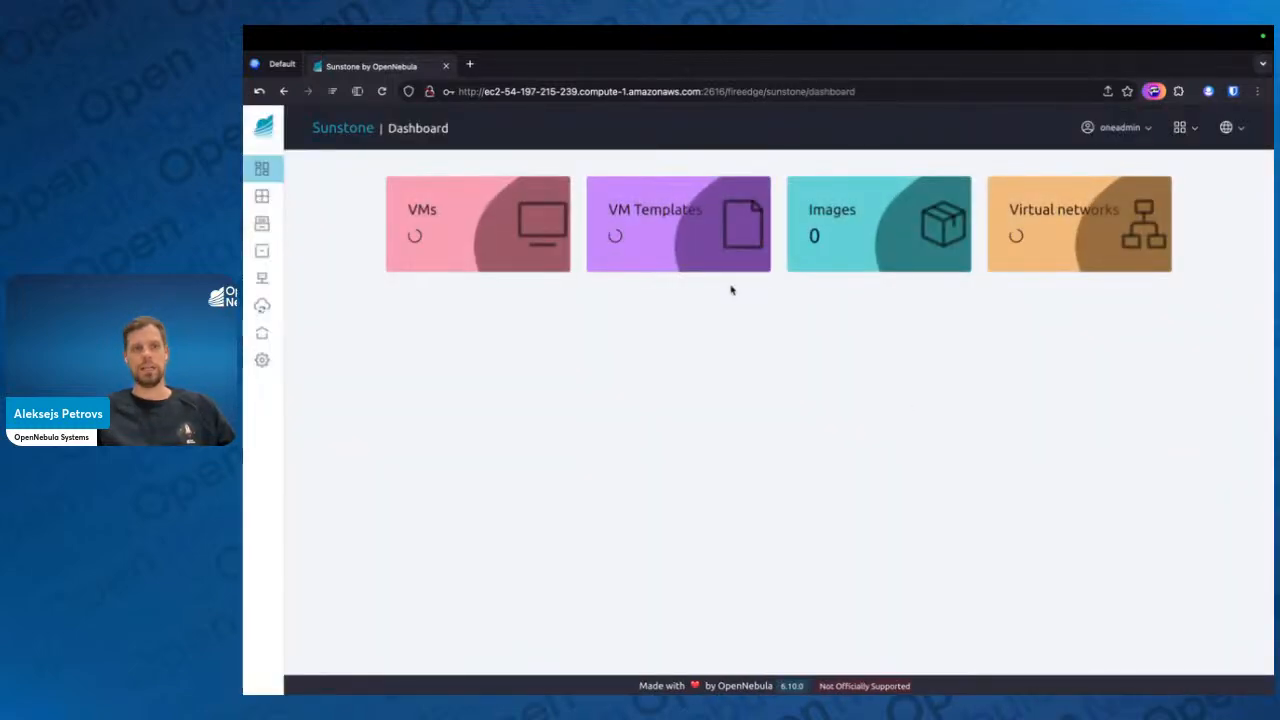
Keep the navigation sidebar expanded and check which interface views are available for switching
{"action": "mouse_move", "coordinate": [333, 146]}
{"action": "left_click", "coordinate": [390, 127]}
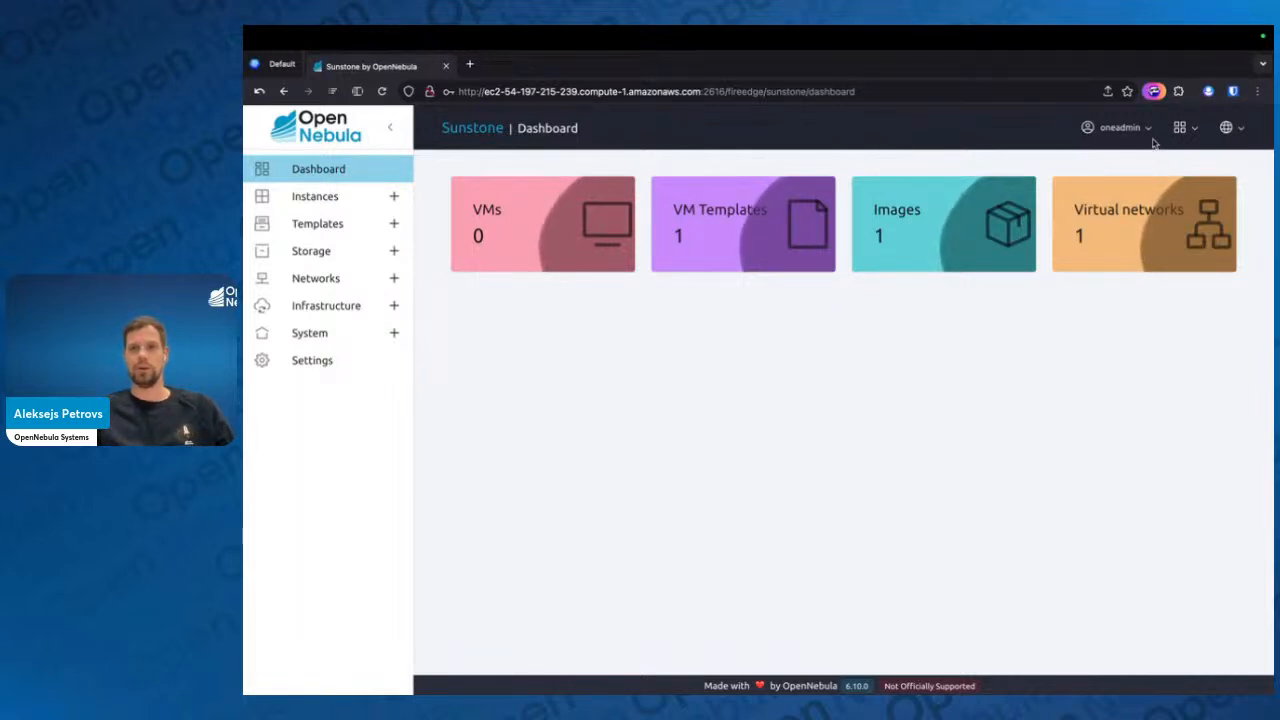
{"action": "left_click", "coordinate": [1186, 129]}
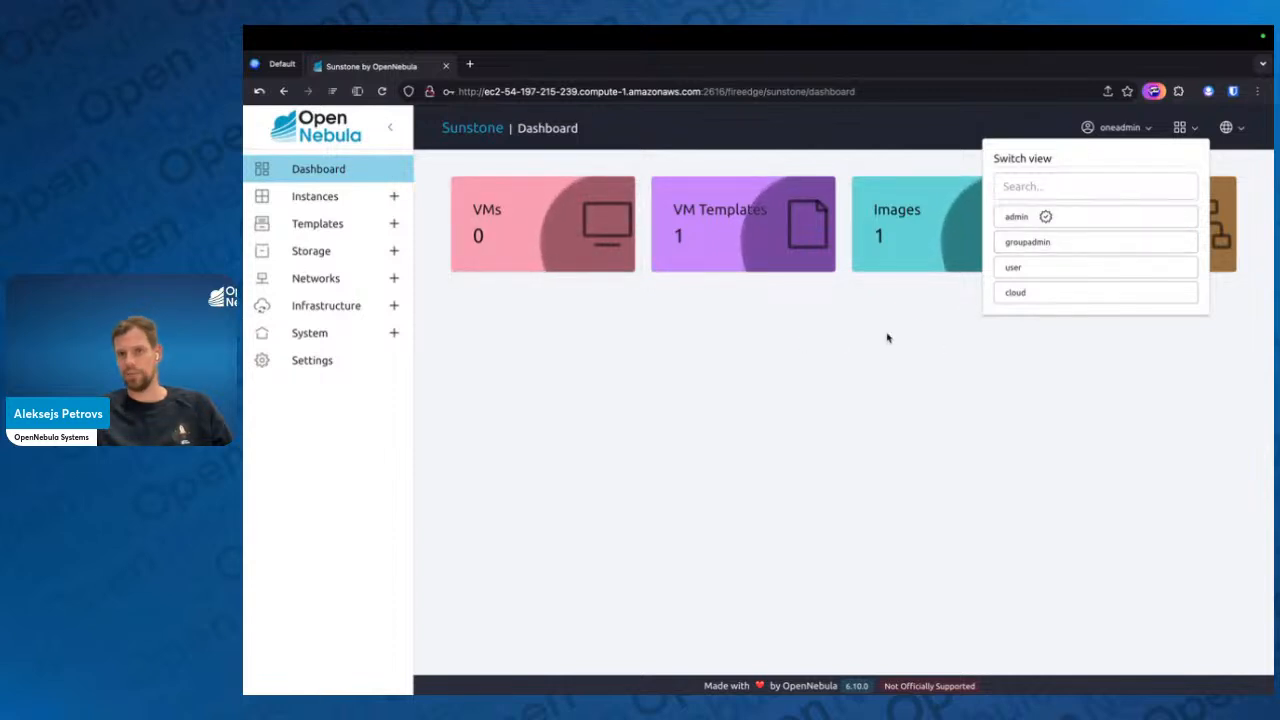
{"action": "left_click", "coordinate": [804, 458]}
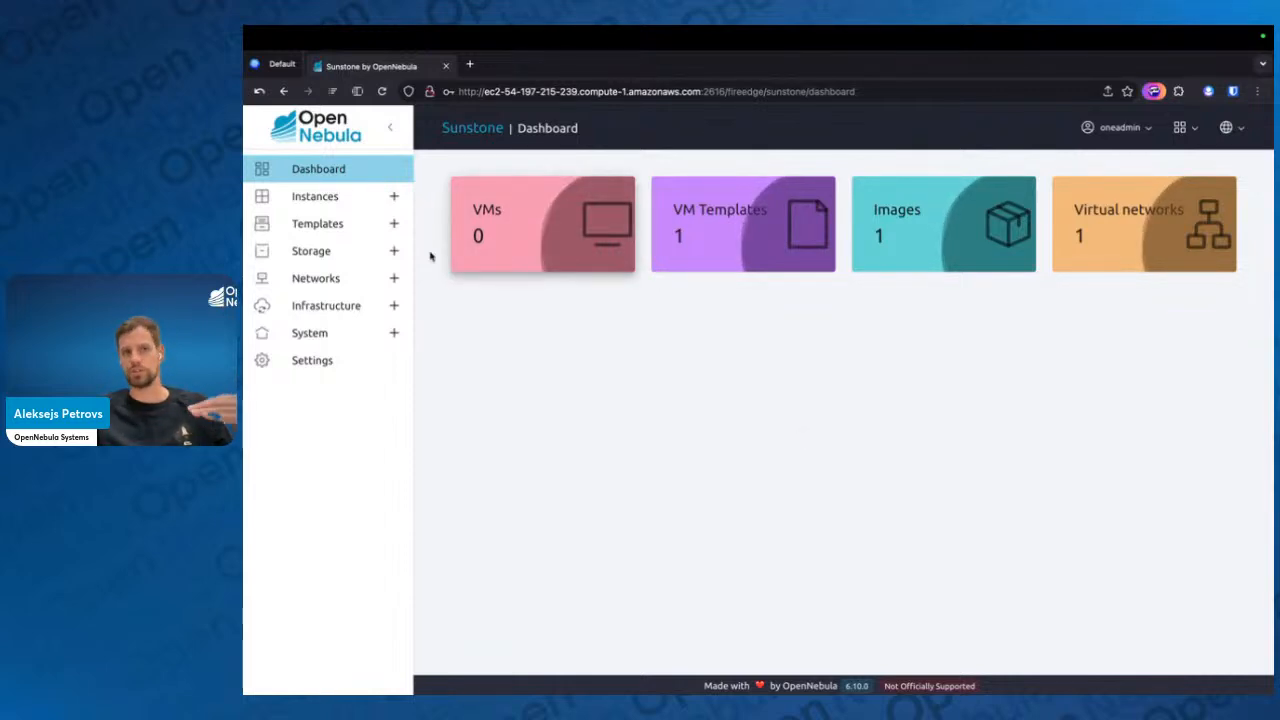
Expand the Instances, Templates, Storage, Networks, Infrastructure and System sections of the navigation sidebar
{"action": "left_click", "coordinate": [394, 197]}
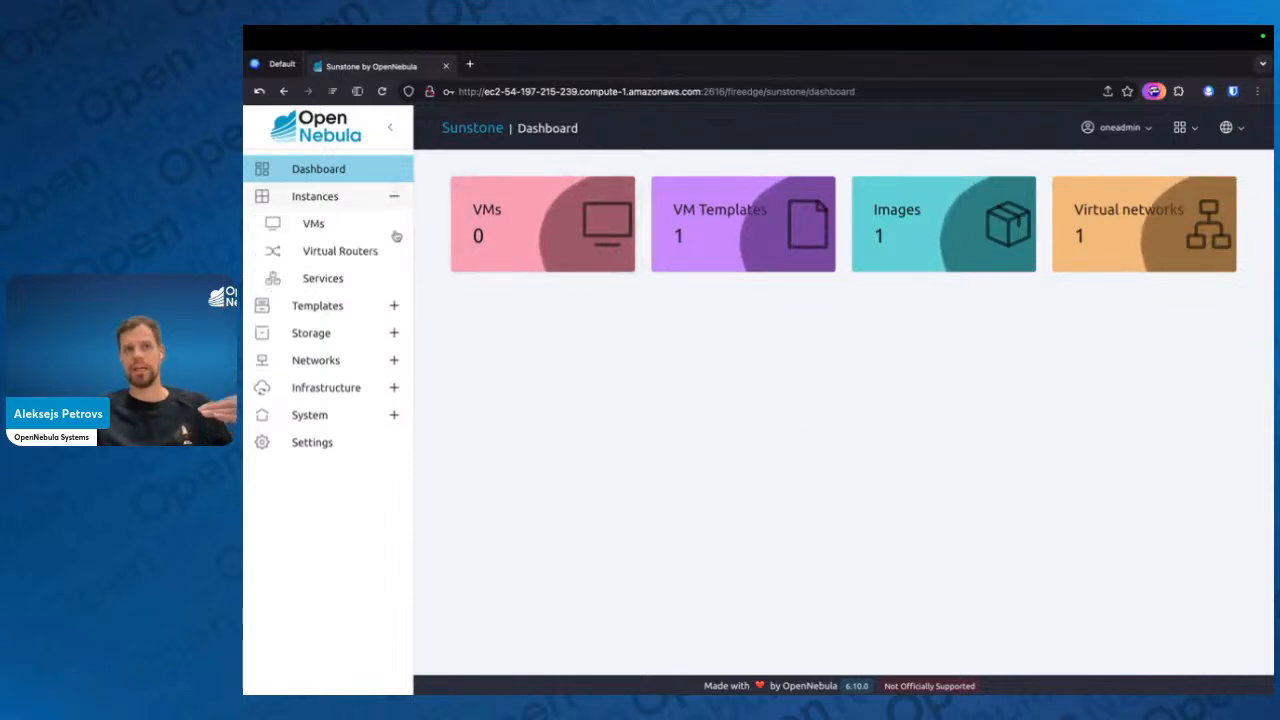
{"action": "left_click", "coordinate": [394, 306]}
{"action": "left_click", "coordinate": [394, 433]}
{"action": "scroll", "coordinate": [345, 532], "scroll_direction": "down", "scroll_amount": 2}
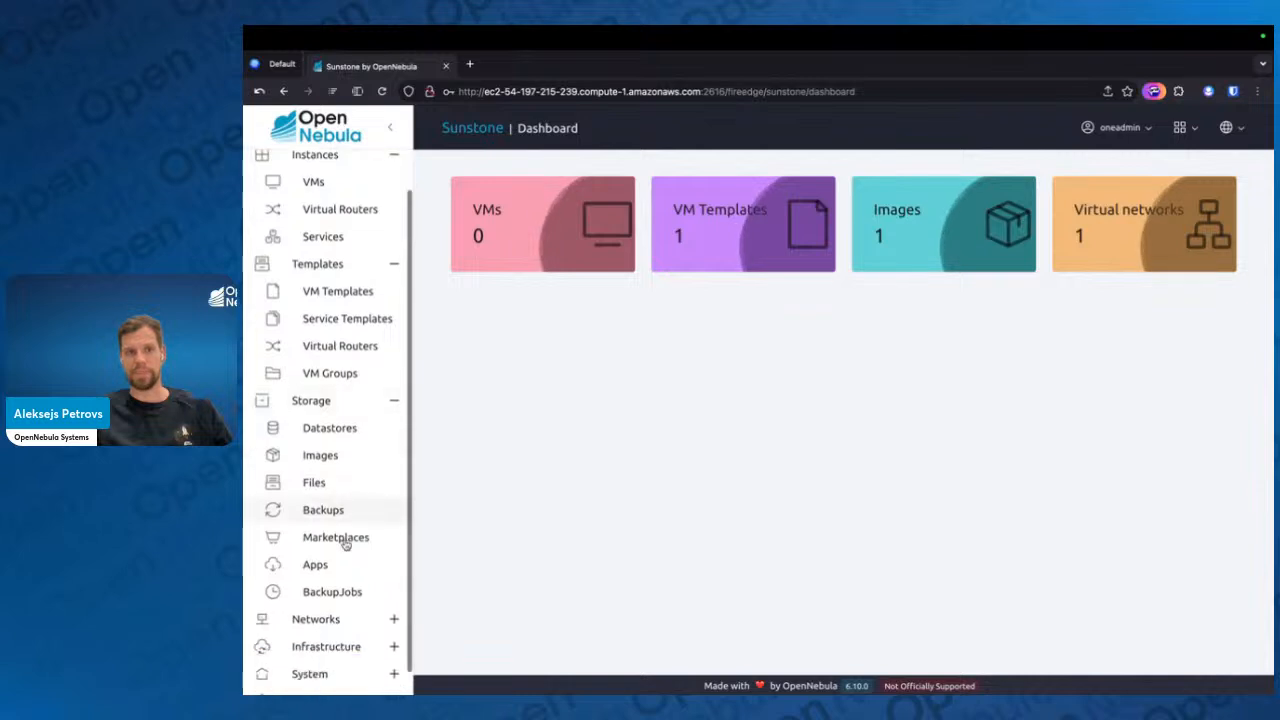
{"action": "left_click", "coordinate": [393, 593]}
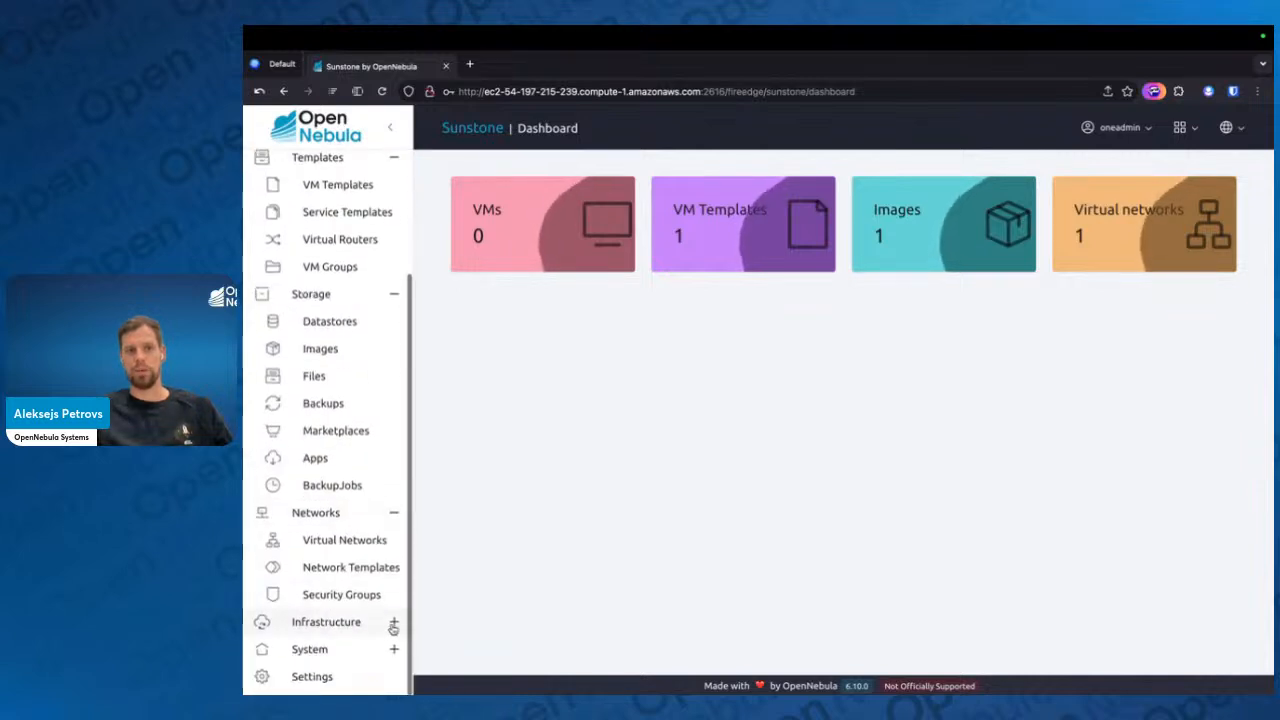
{"action": "left_click", "coordinate": [393, 620]}
{"action": "left_click", "coordinate": [393, 648]}
{"action": "scroll", "coordinate": [369, 480], "scroll_direction": "up", "scroll_amount": 5}
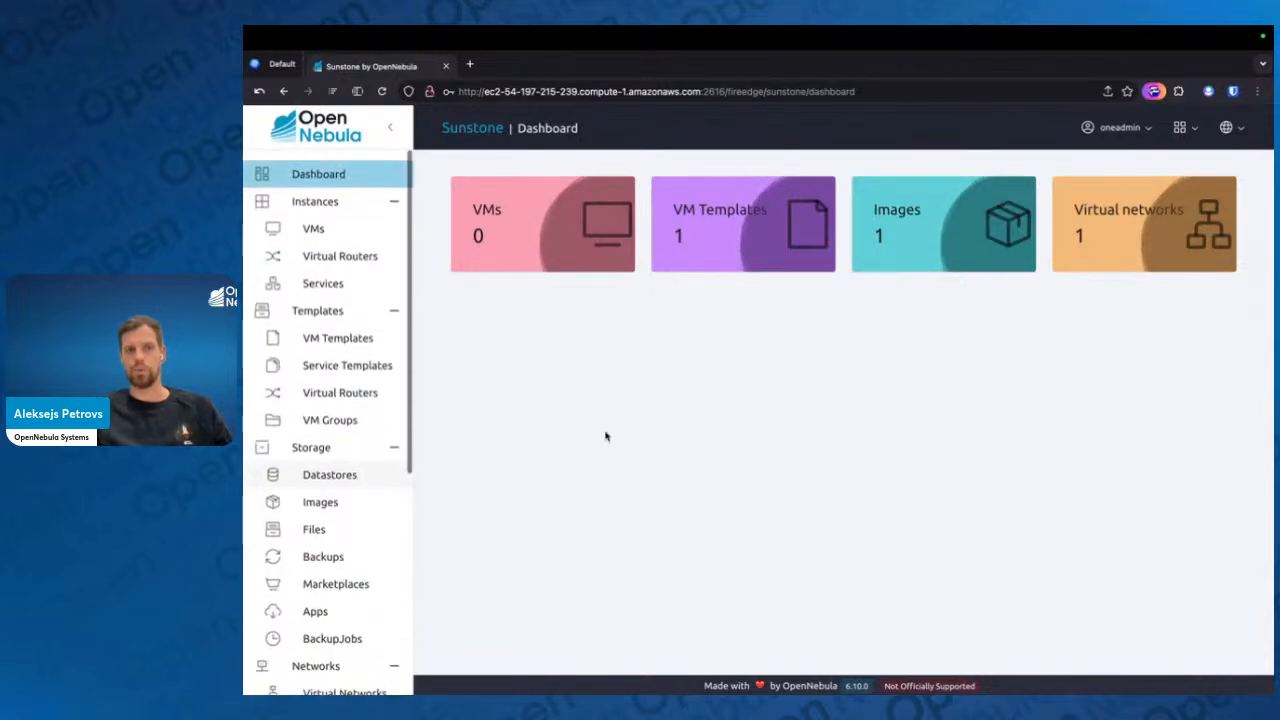
Switch the interface to the user view and check the list of other available views
{"action": "left_click", "coordinate": [1181, 127]}
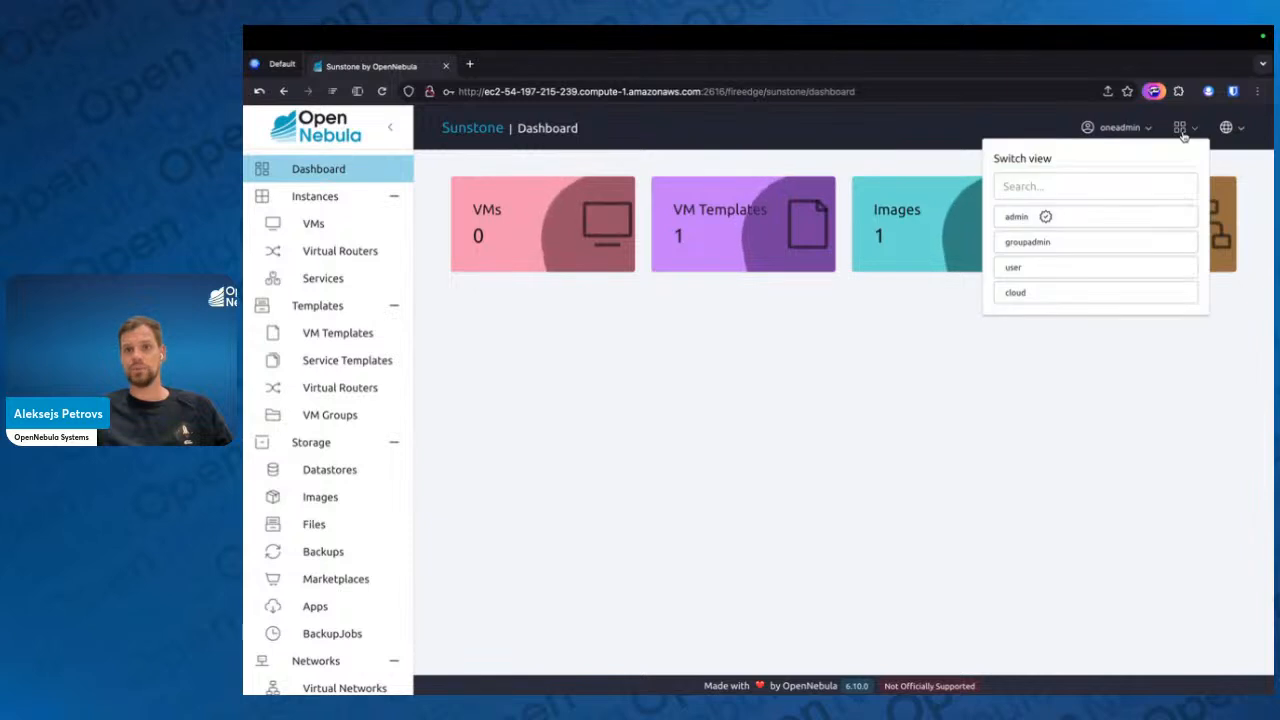
{"action": "left_click", "coordinate": [1021, 268]}
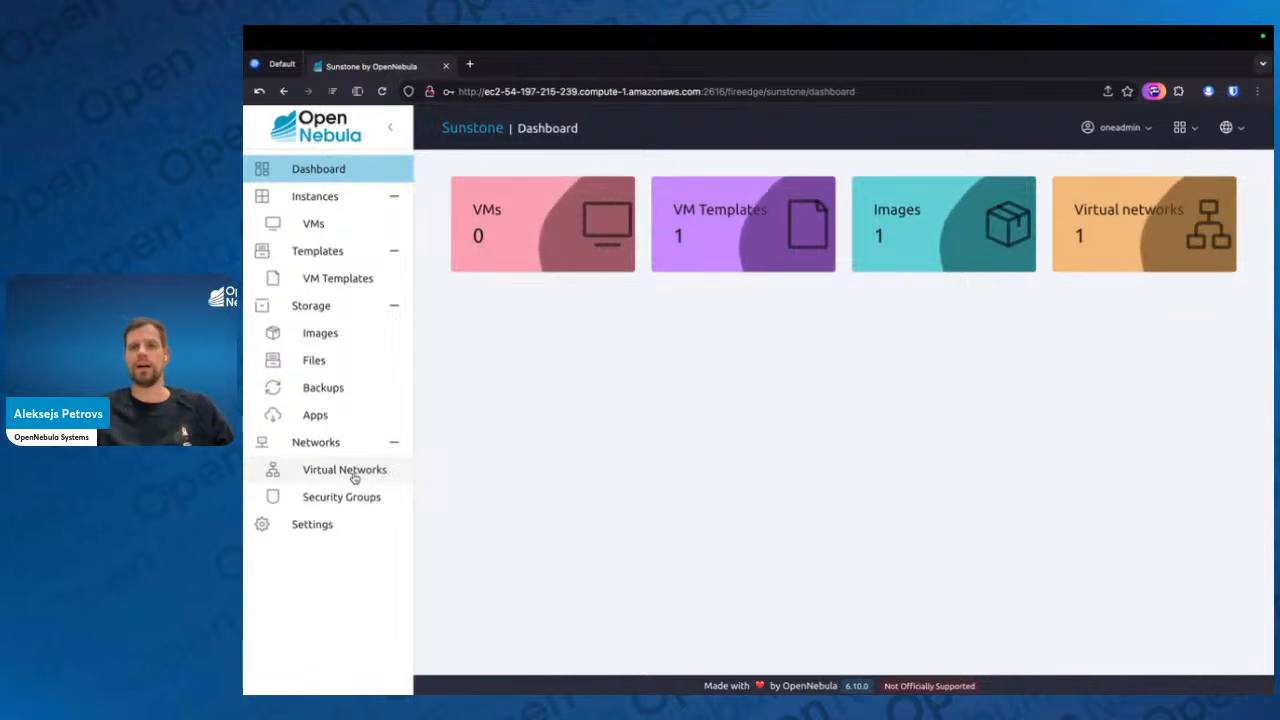
{"action": "left_click", "coordinate": [1181, 128]}
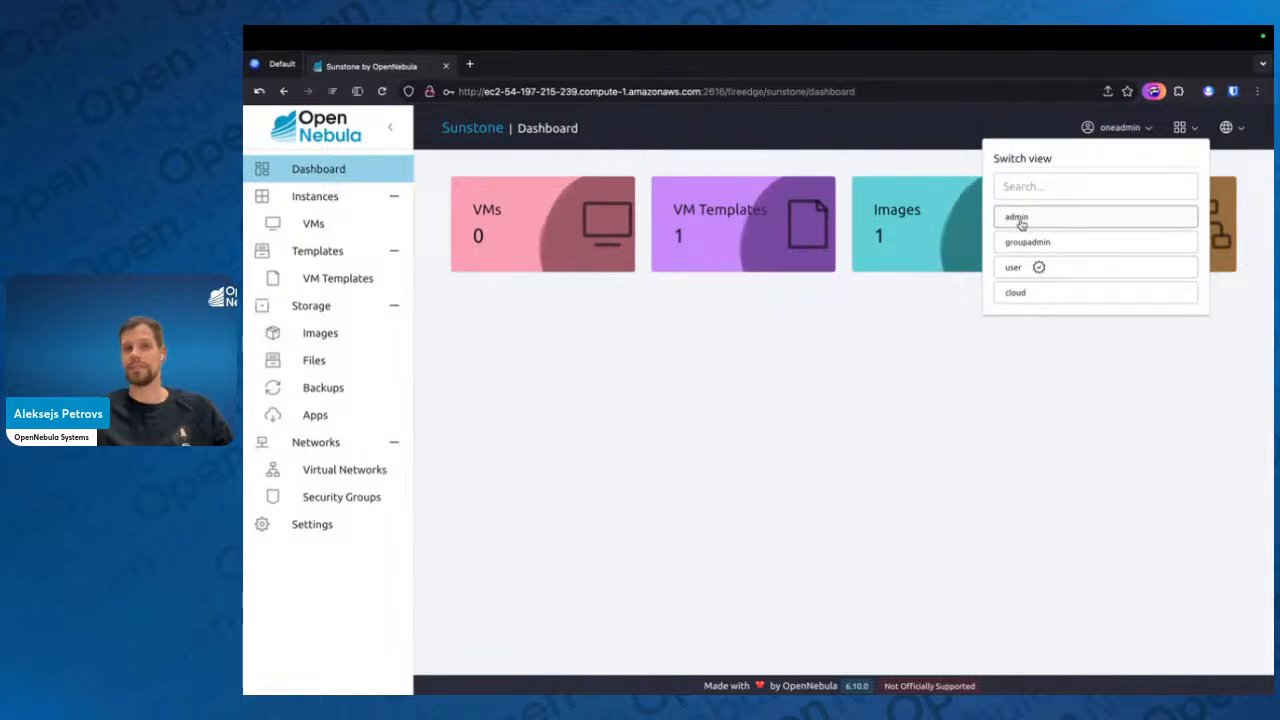
{"action": "left_click", "coordinate": [828, 483]}
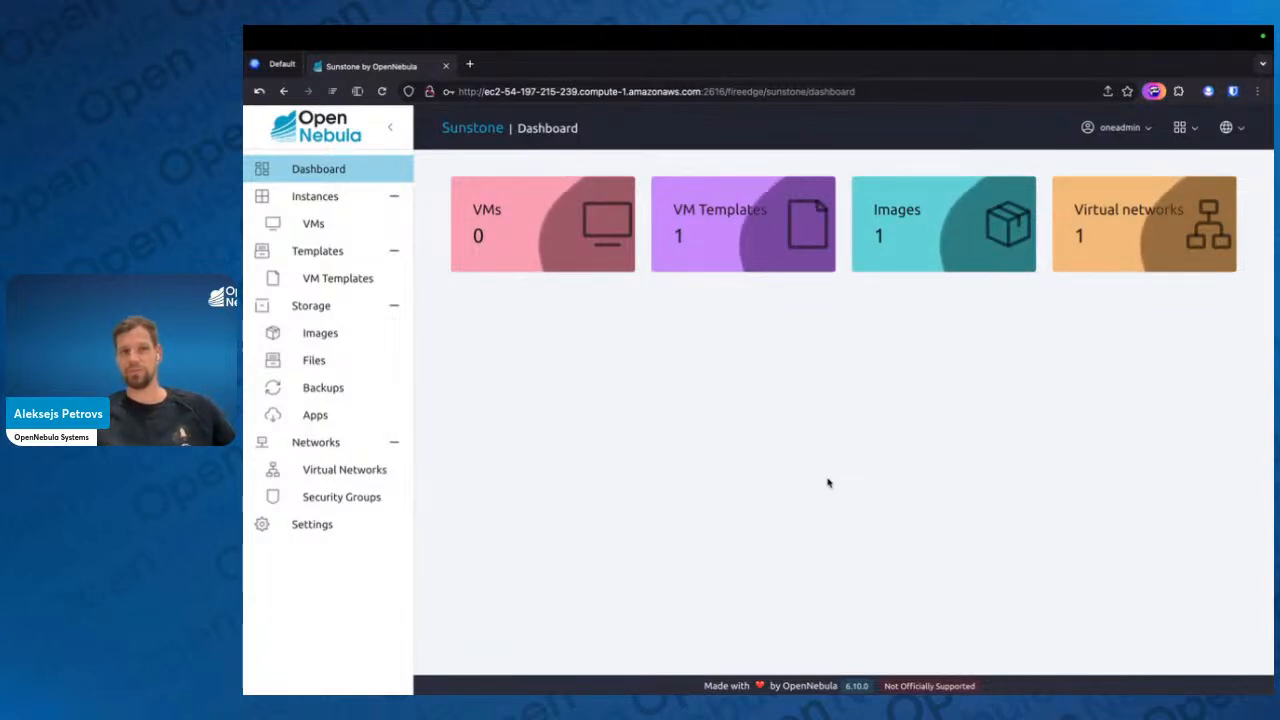
{"action": "left_click", "coordinate": [1178, 130]}
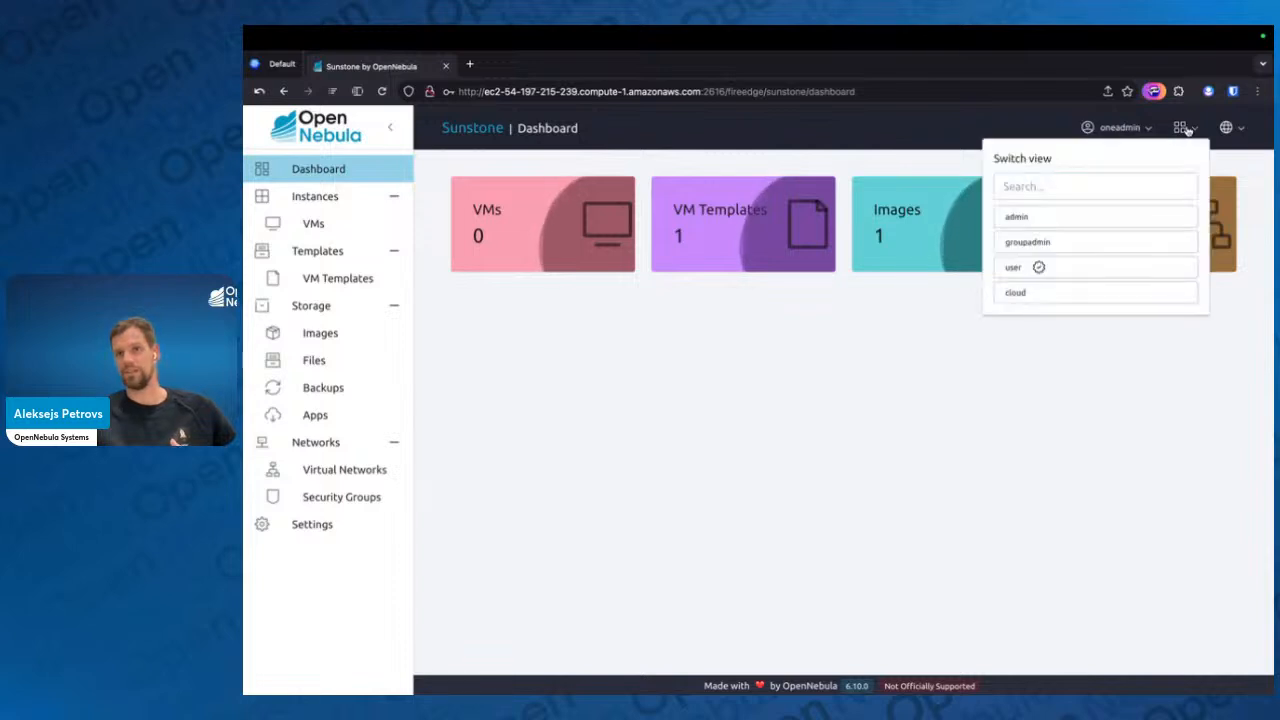
{"action": "left_click", "coordinate": [770, 485]}
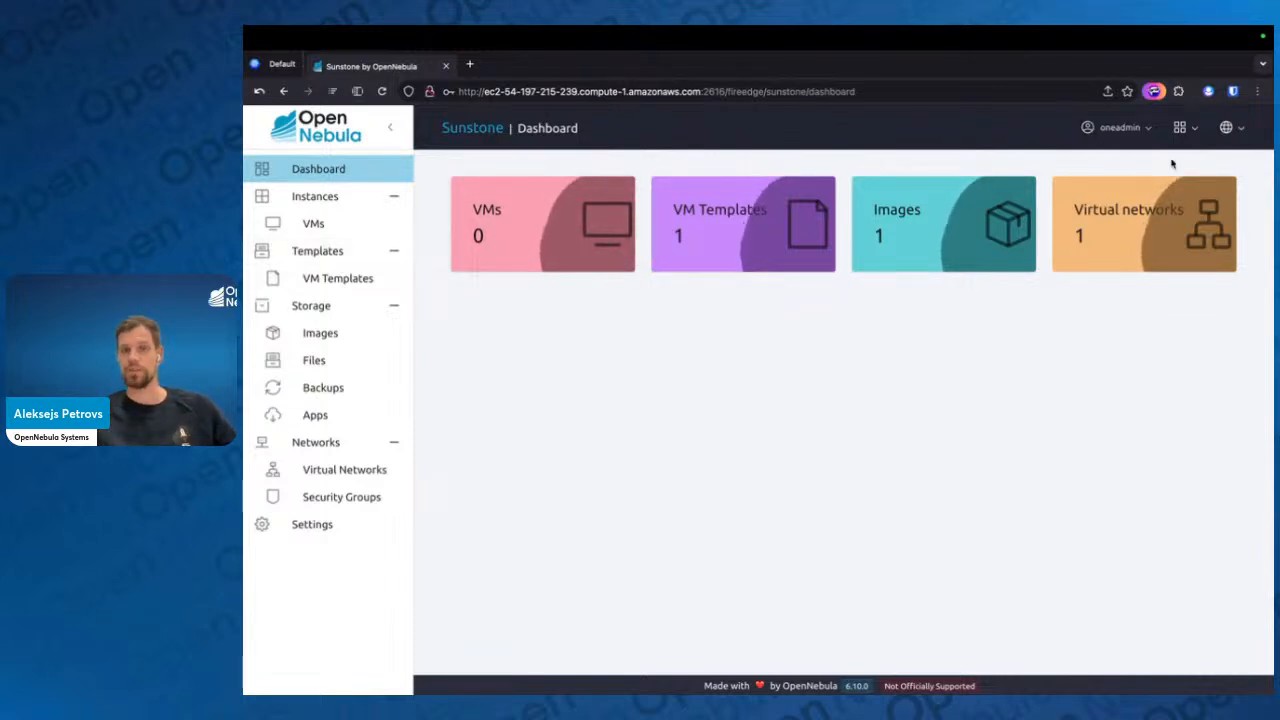
Open the settings and examine the choices offered for the View and Default Endpoint options
{"action": "left_click", "coordinate": [341, 537]}
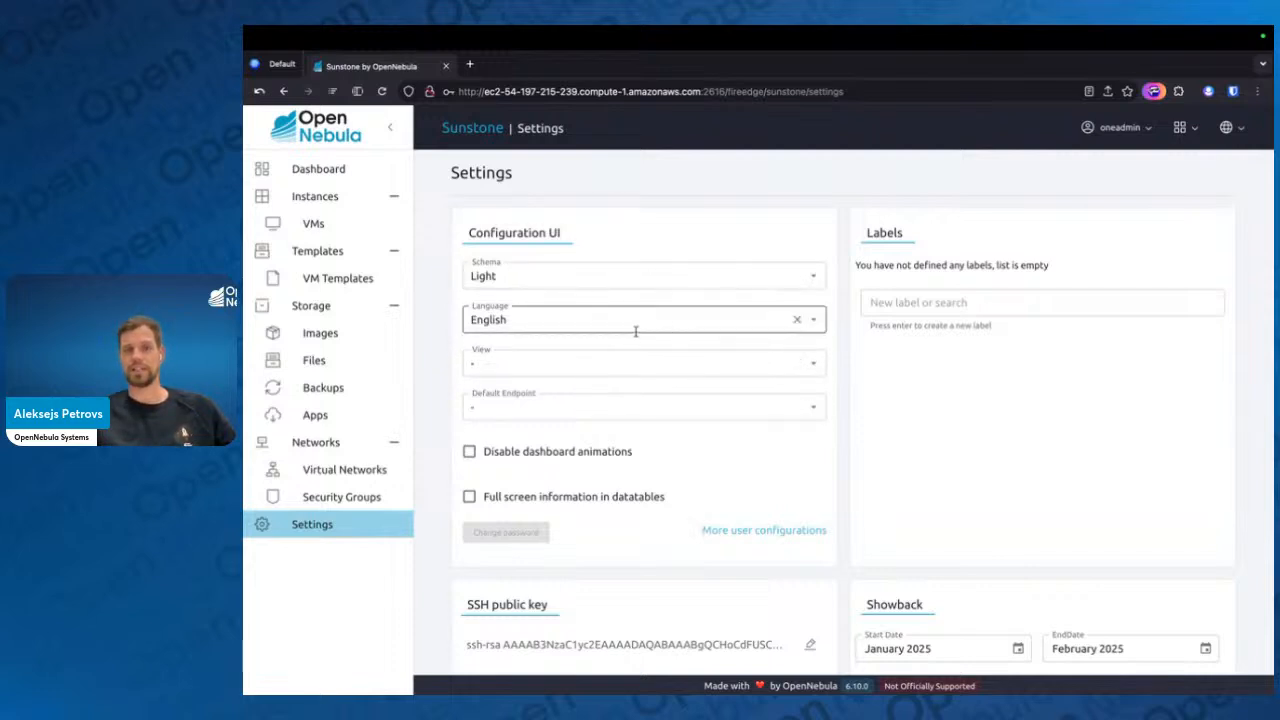
{"action": "left_click", "coordinate": [592, 369]}
{"action": "left_click", "coordinate": [458, 358]}
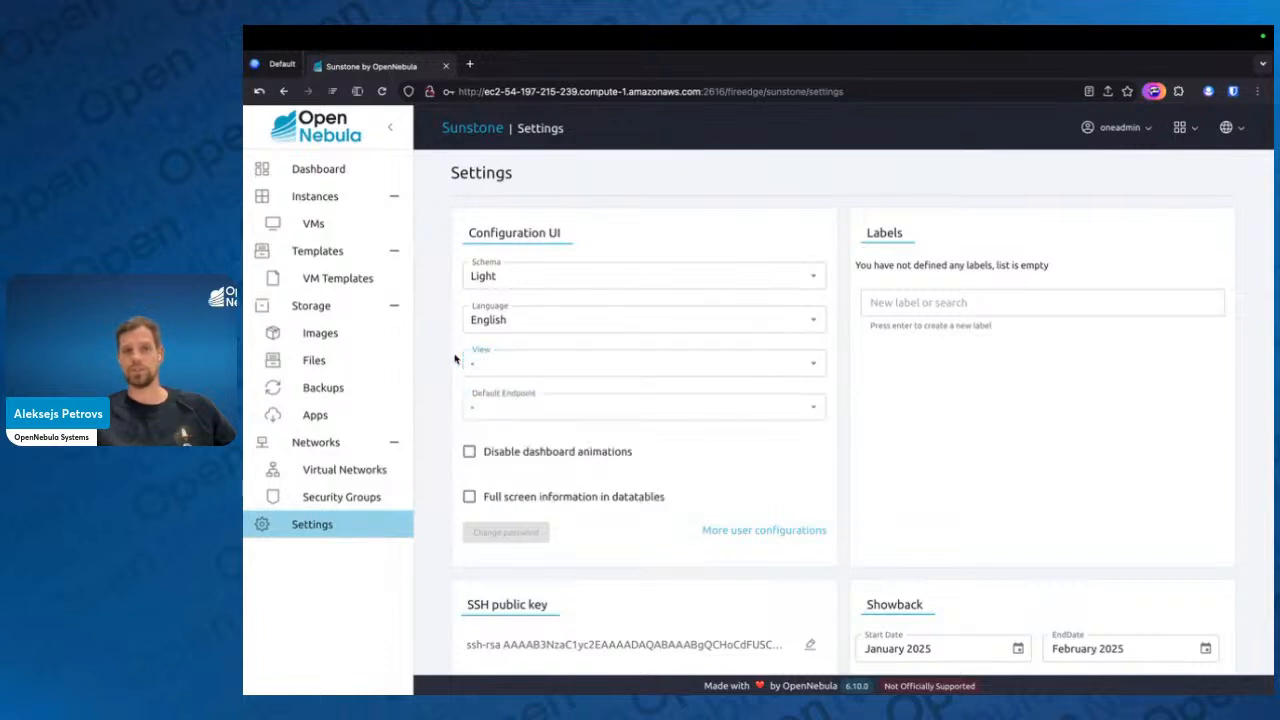
{"action": "left_click", "coordinate": [657, 408]}
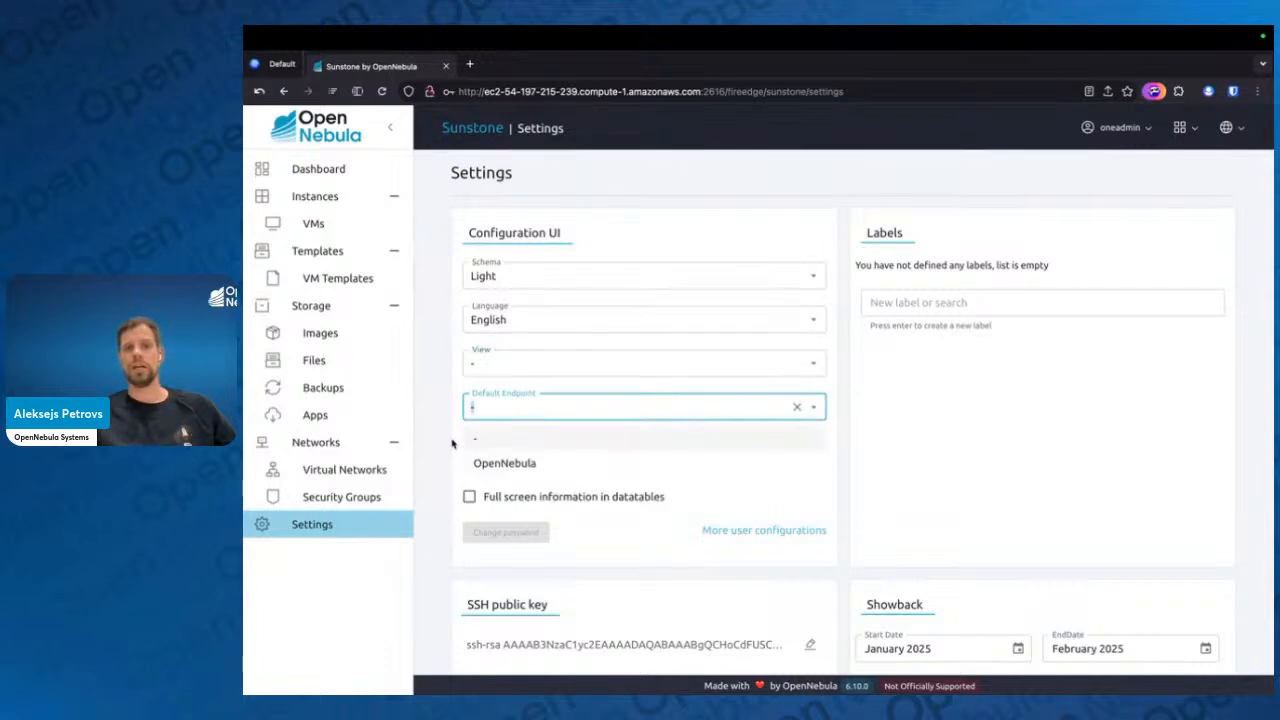
{"action": "left_click", "coordinate": [427, 394]}
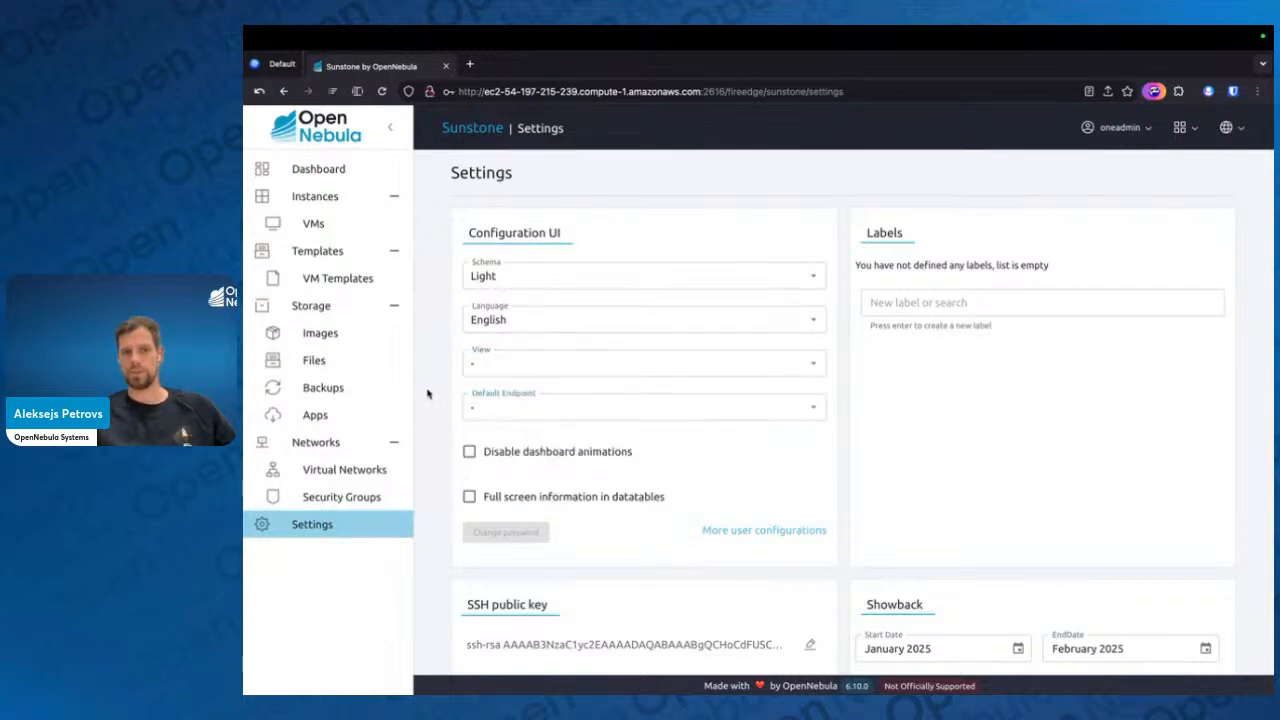
{"action": "left_click", "coordinate": [543, 399]}
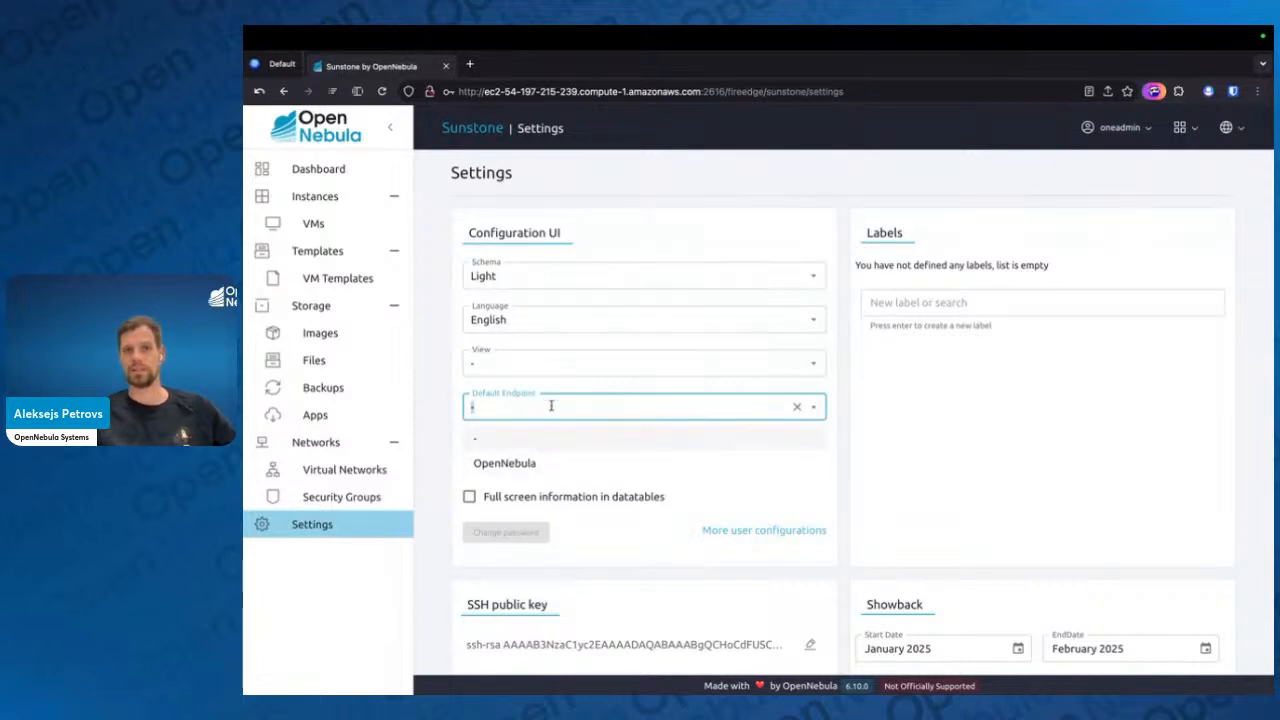
{"action": "left_click", "coordinate": [452, 390]}
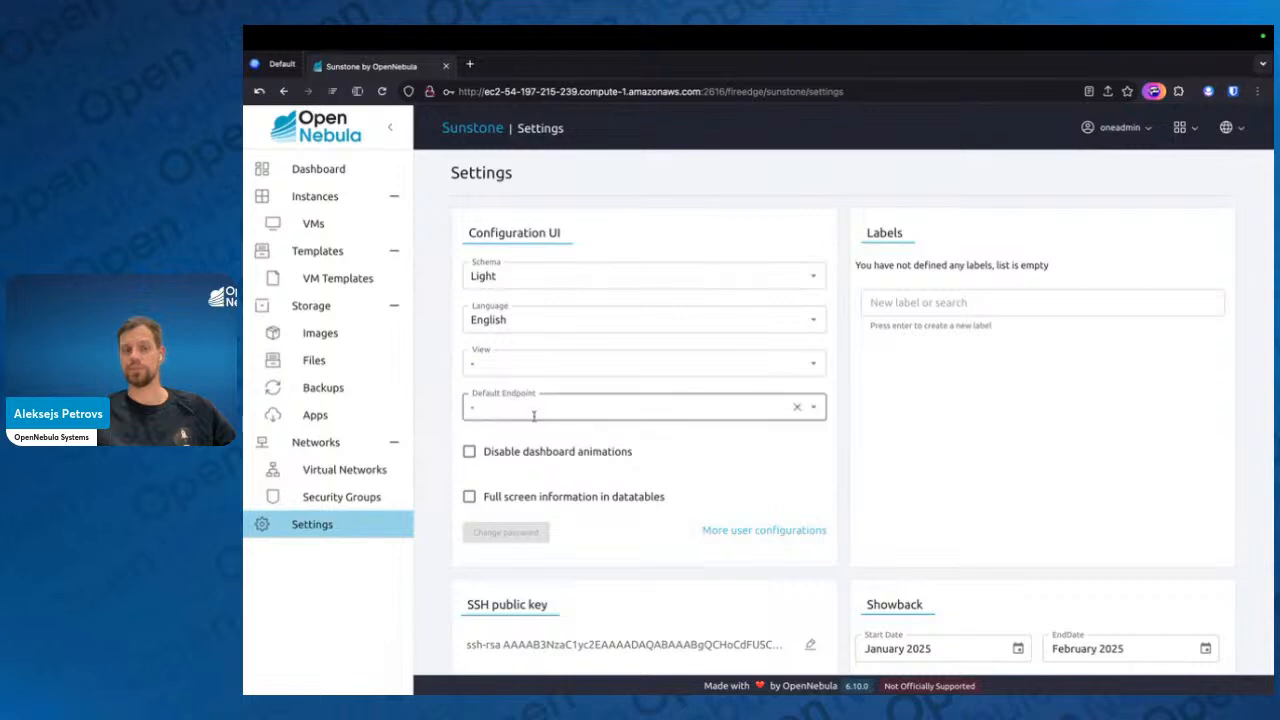
Examine the SSH key, showback, login token, two-factor authentication and label settings
{"action": "scroll", "coordinate": [726, 497], "scroll_direction": "down", "scroll_amount": 3}
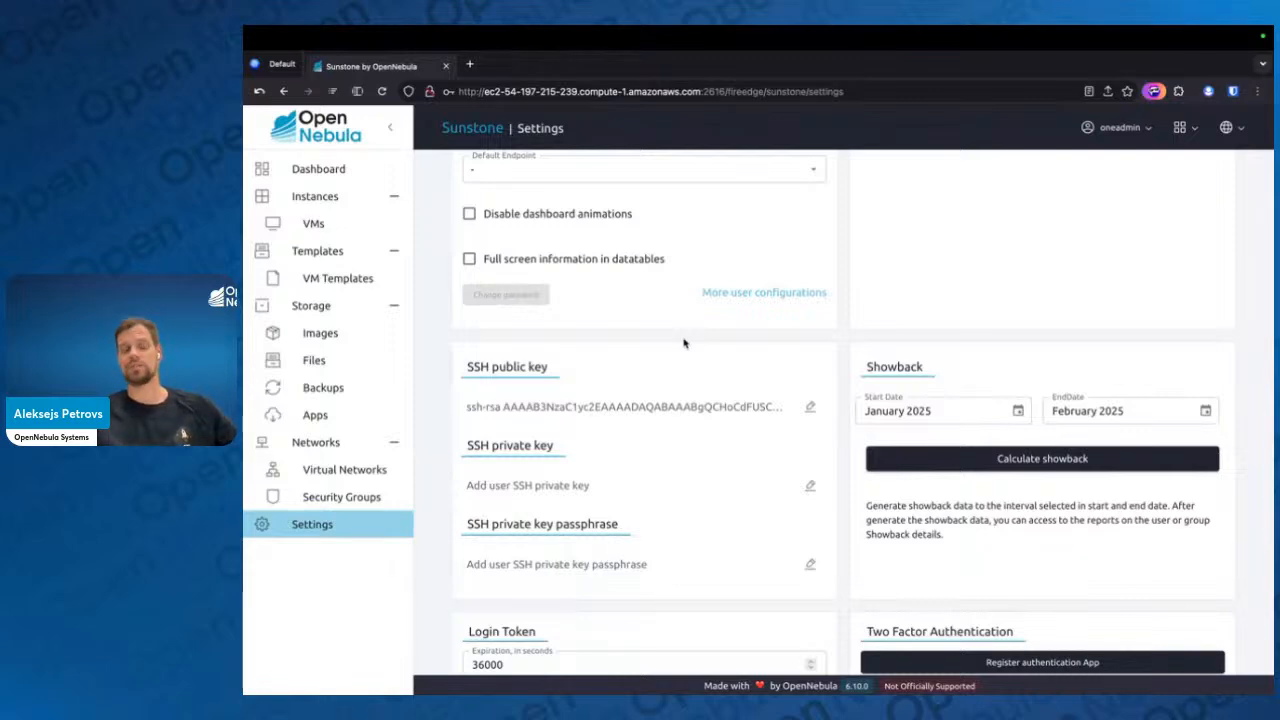
{"action": "key", "text": "ctrl+super+f"}
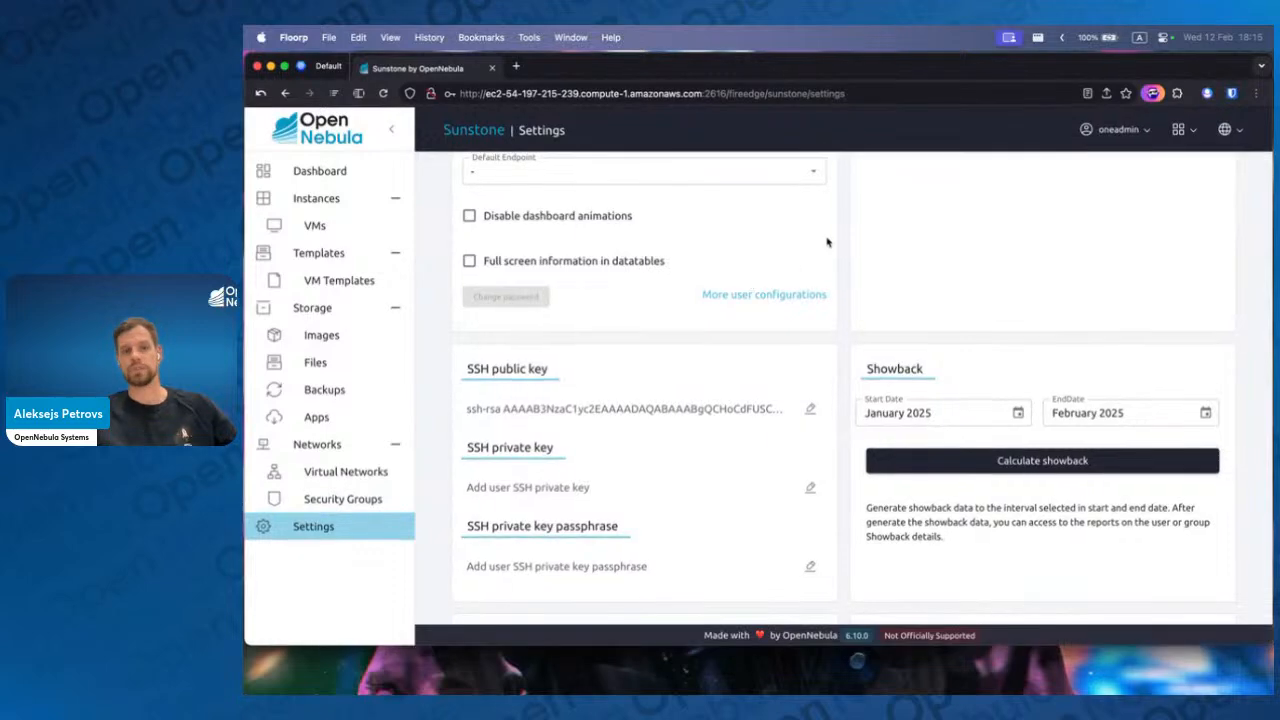
{"action": "key", "text": "ctrl+super+f"}
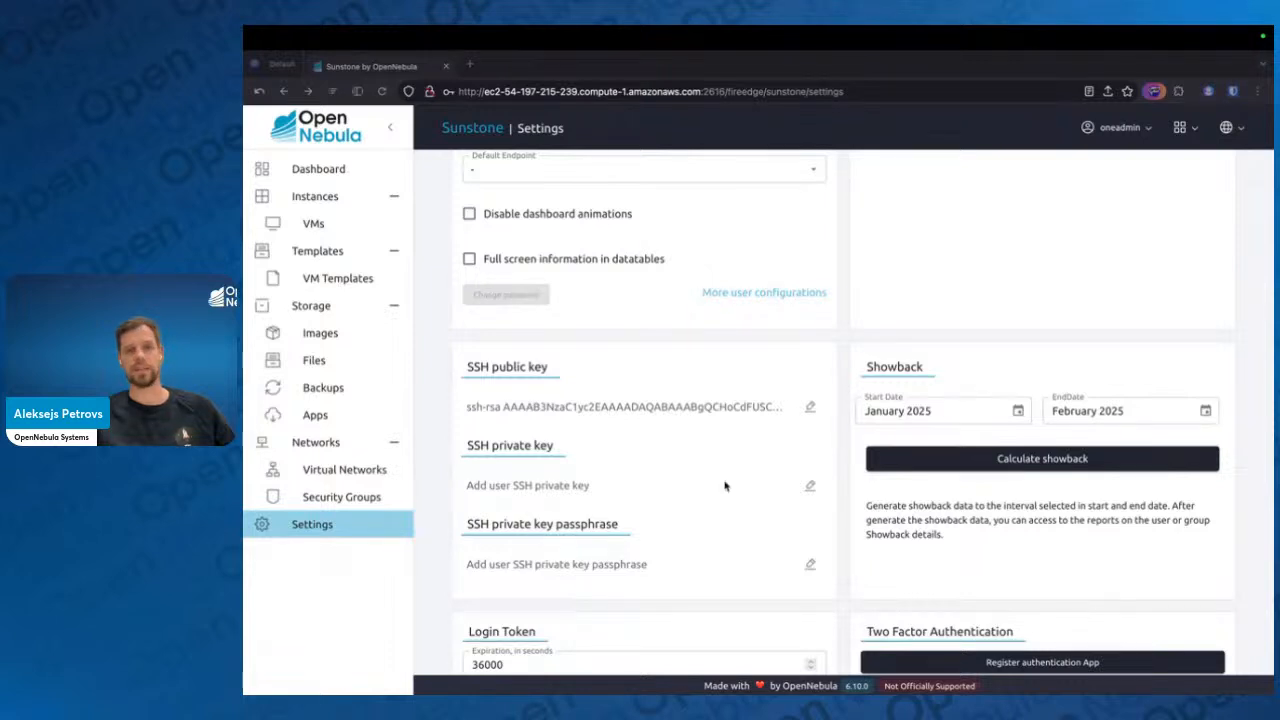
{"action": "scroll", "coordinate": [900, 445], "scroll_direction": "down", "scroll_amount": 3}
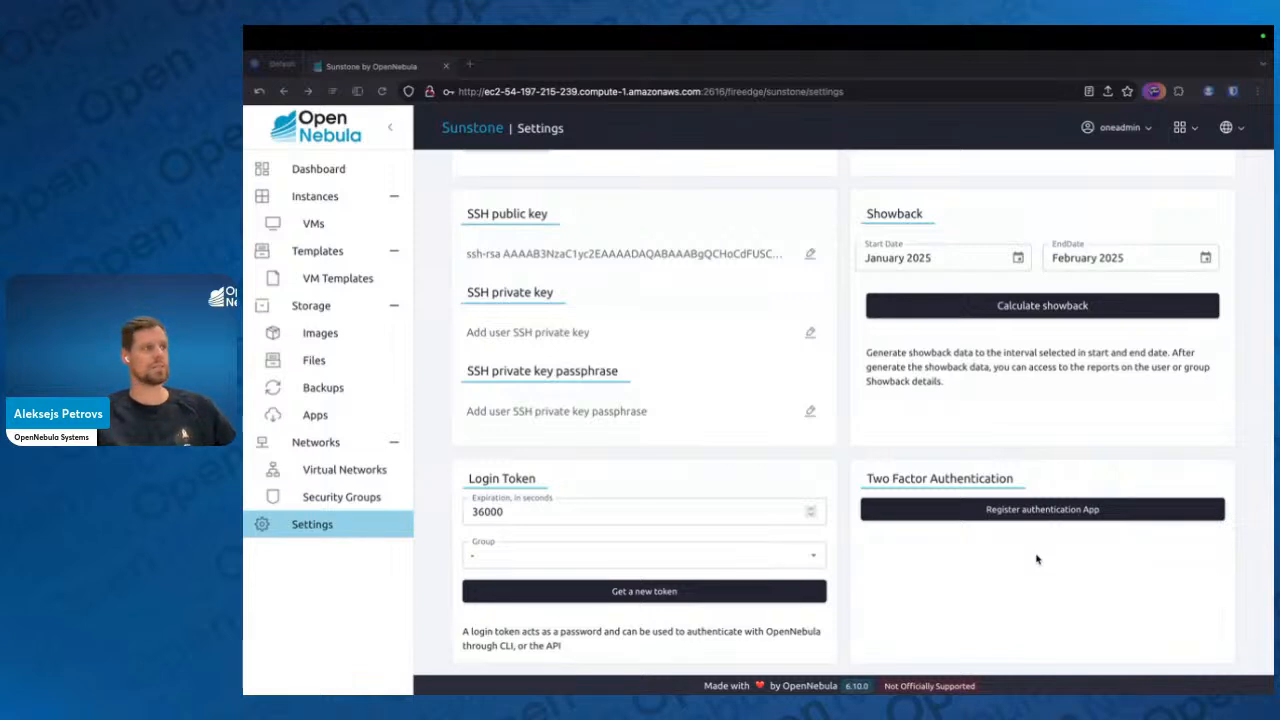
{"action": "scroll", "coordinate": [994, 558], "scroll_direction": "up", "scroll_amount": 5}
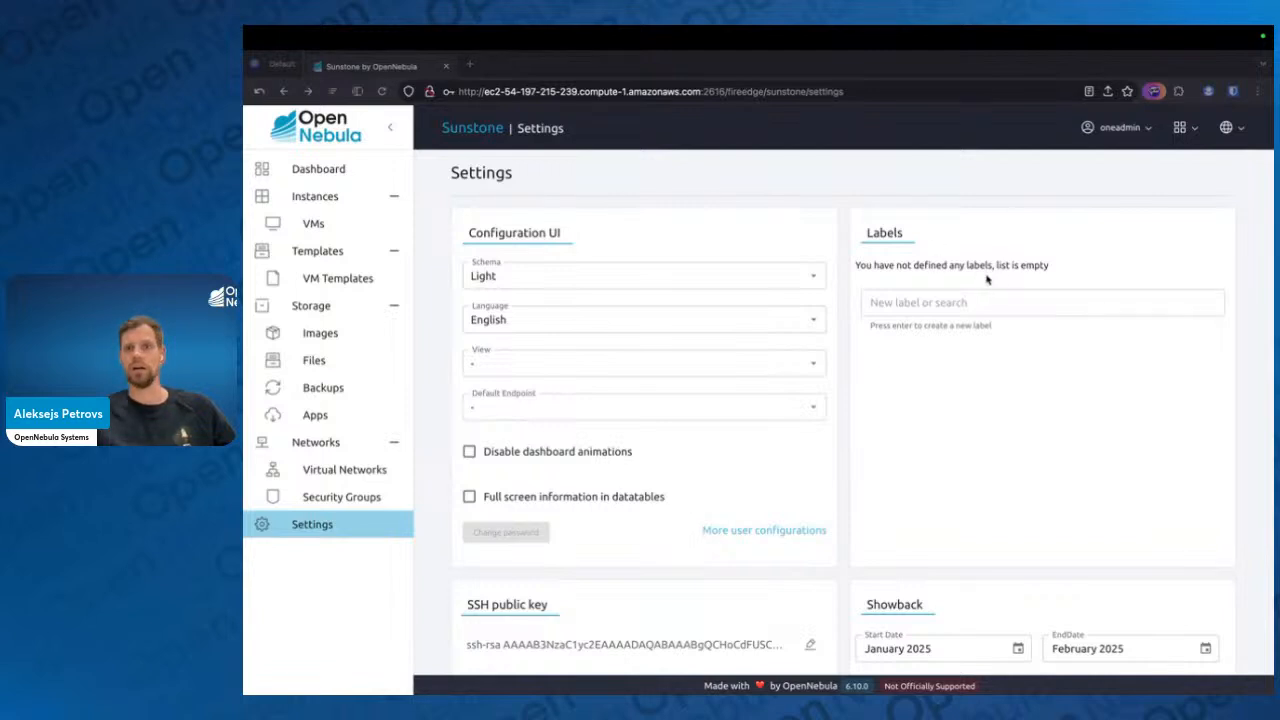
{"action": "left_click", "coordinate": [974, 305]}
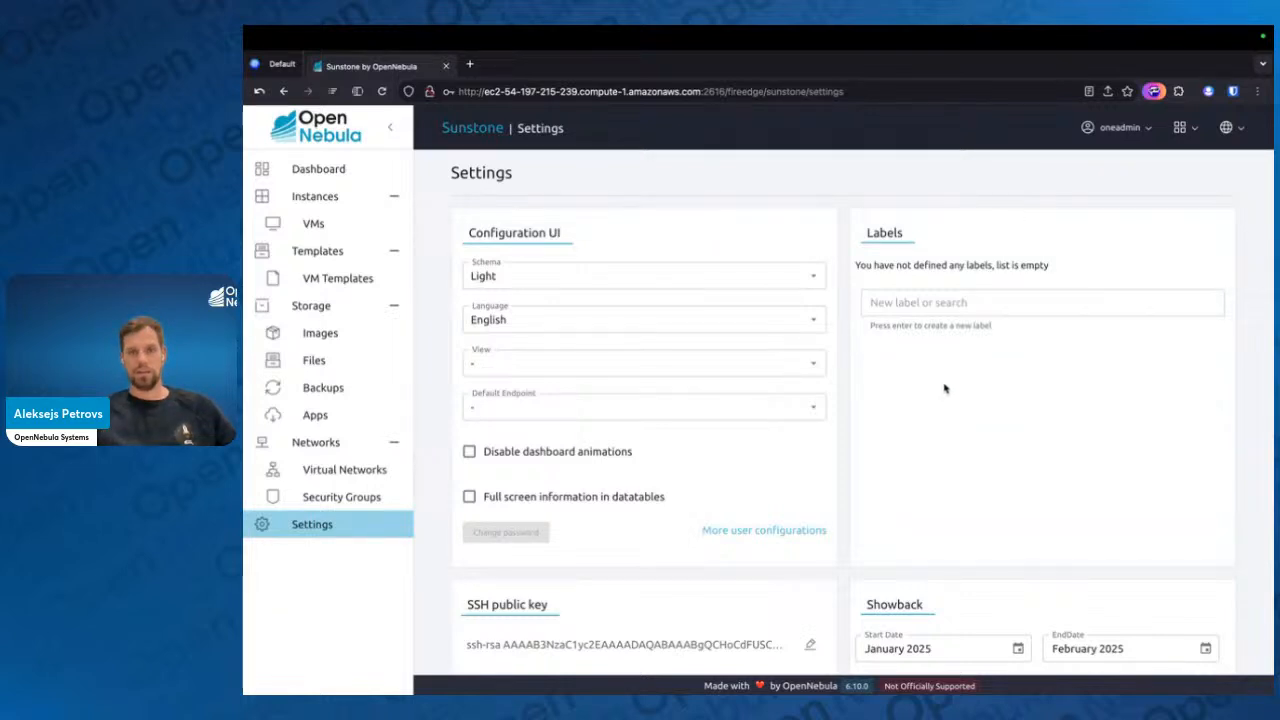
{"action": "key", "text": "ctrl+Left"}
{"action": "key", "text": "ctrl+Left"}
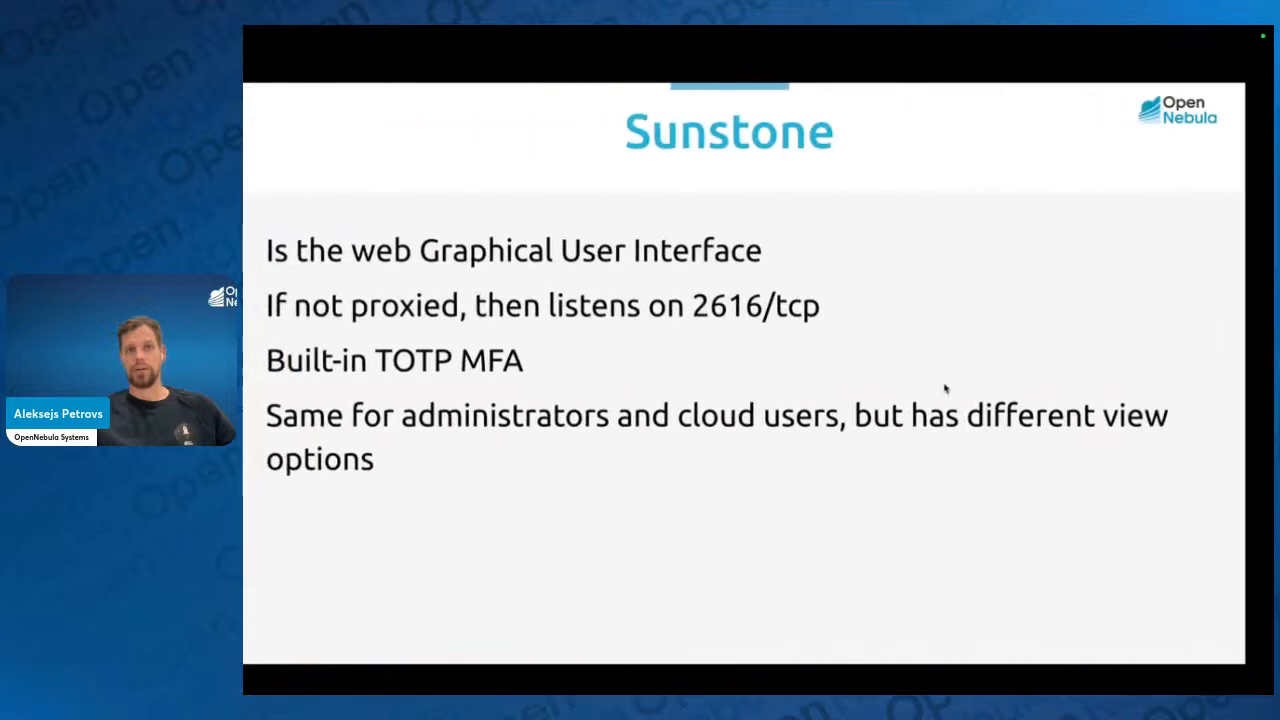
{"action": "key", "text": "Right"}
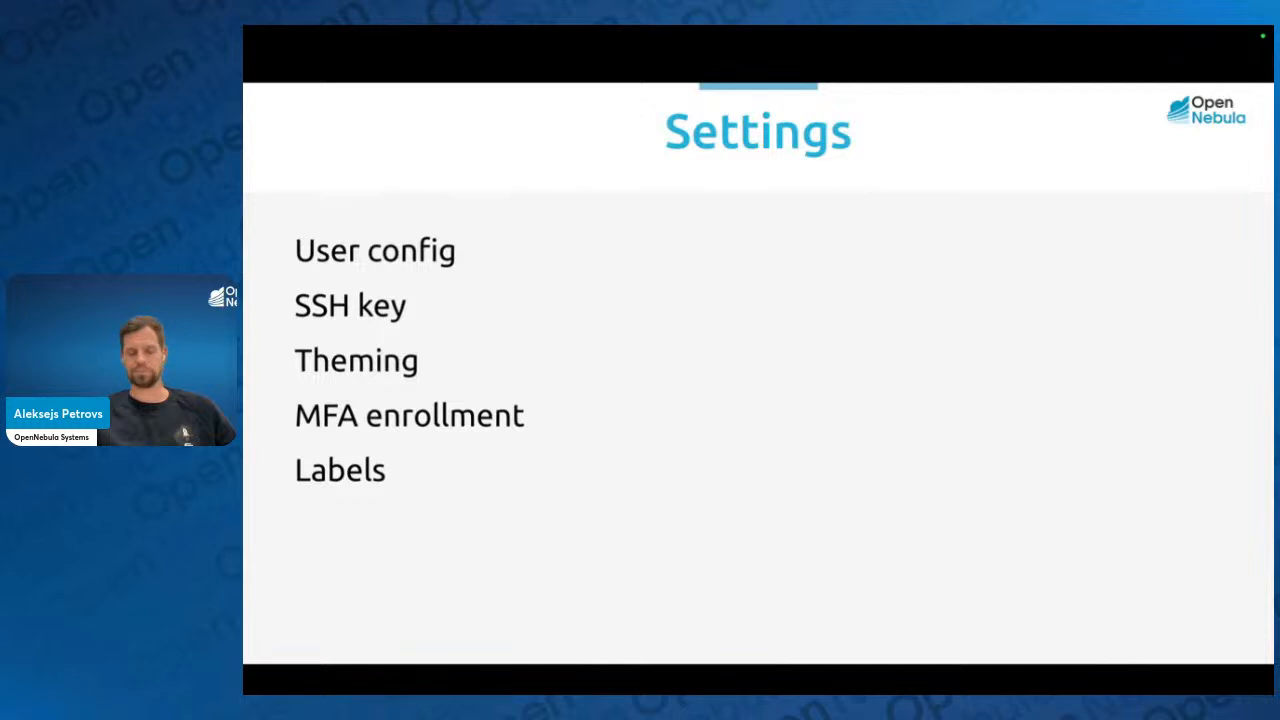
{"action": "left_click", "coordinate": [896, 423]}
{"action": "key", "text": "ctrl+Right"}
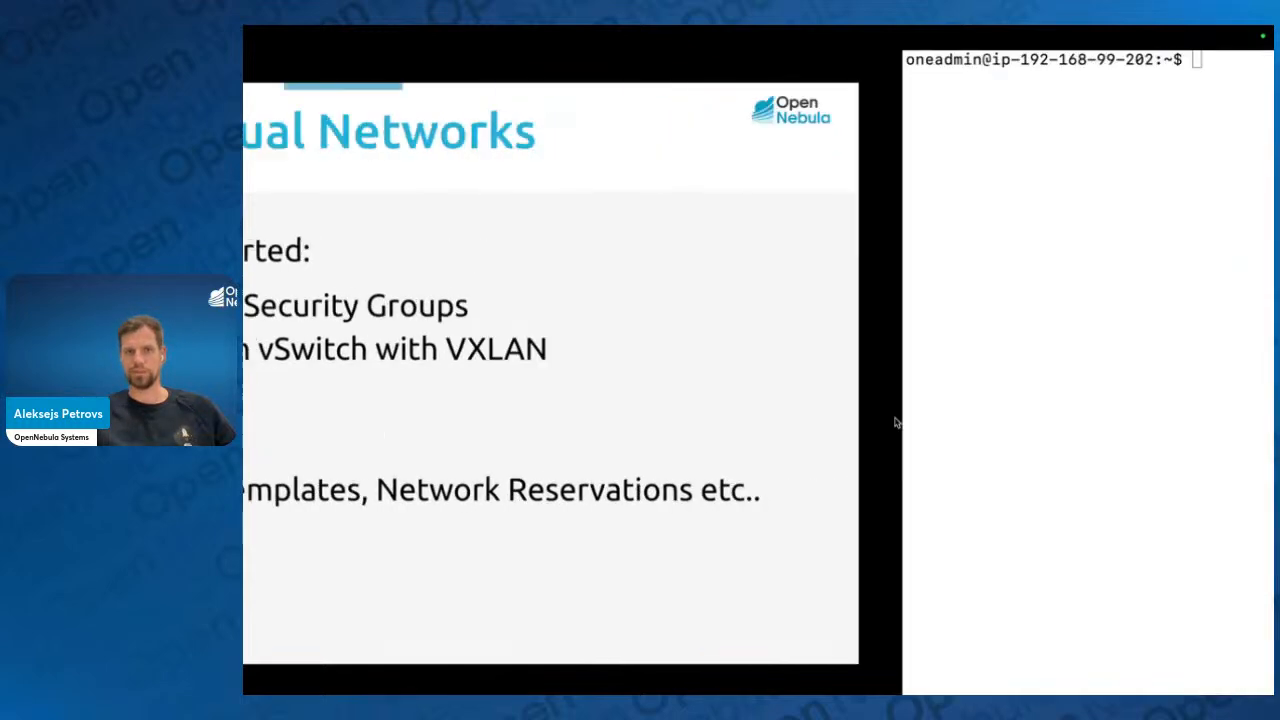
{"action": "key", "text": "ctrl+Right"}
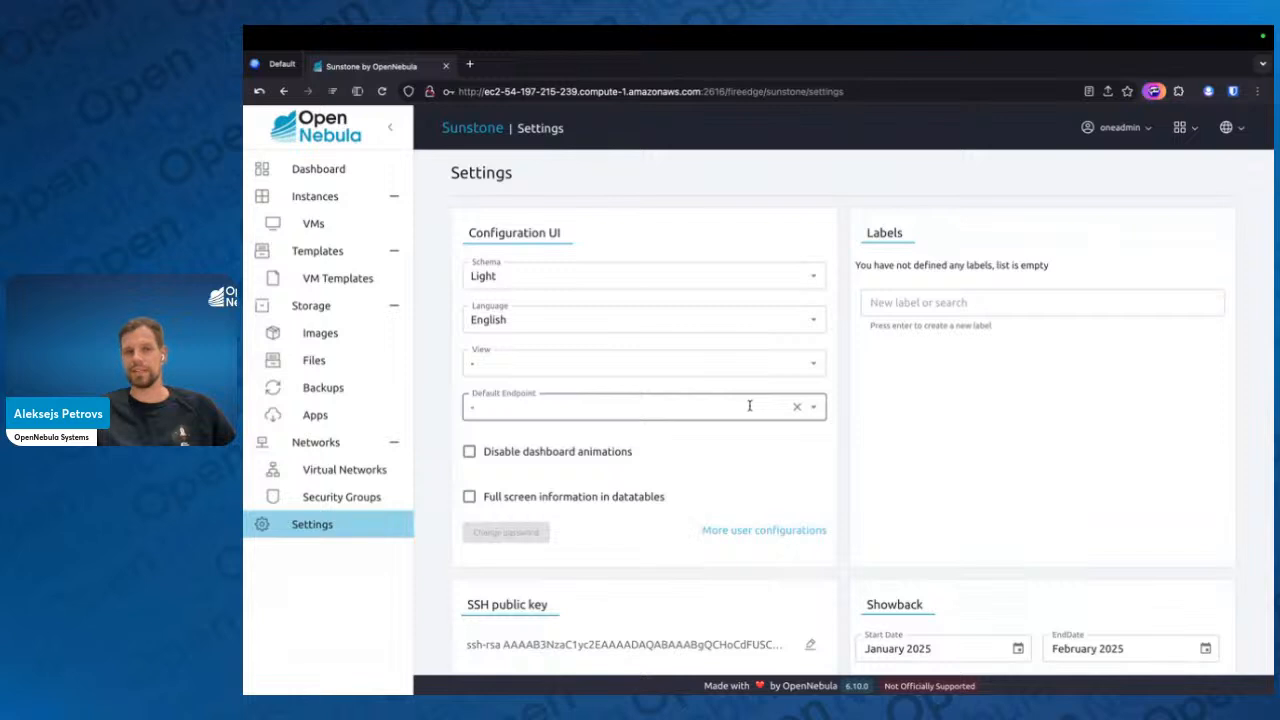
Switch the interface to the admin view and open the list of virtual networks
{"action": "left_click", "coordinate": [1186, 128]}
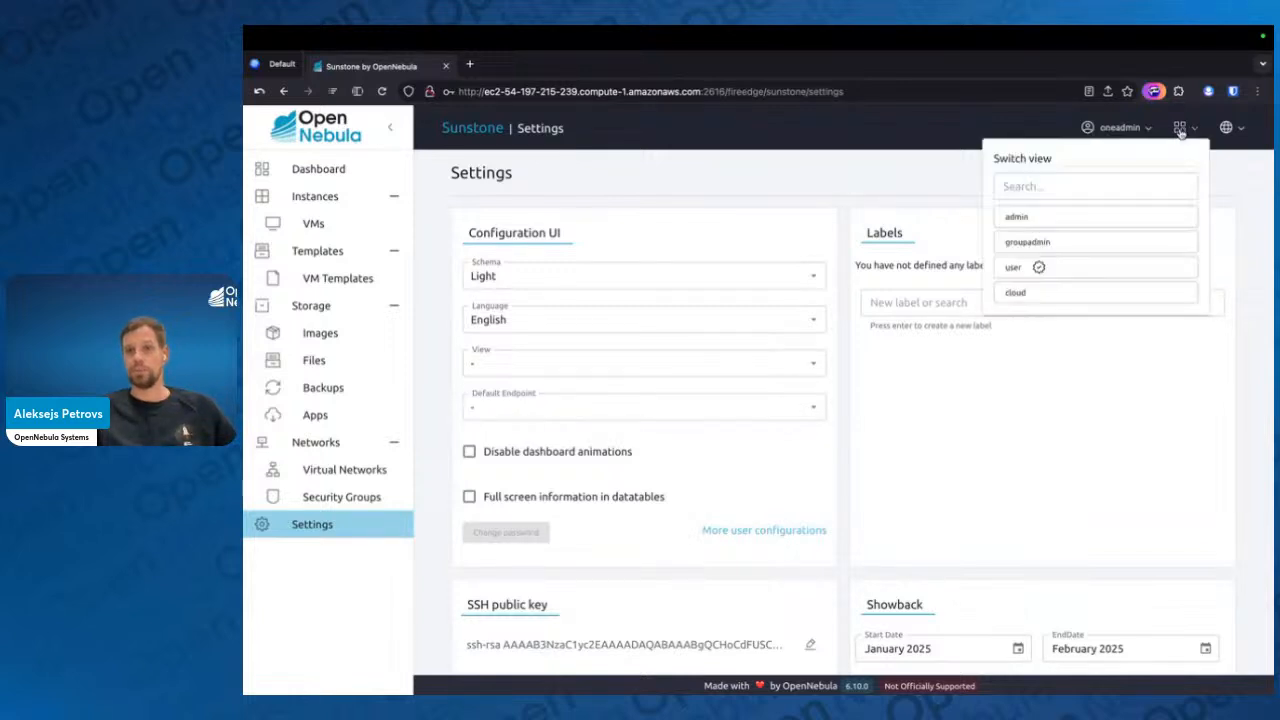
{"action": "left_click", "coordinate": [1012, 218]}
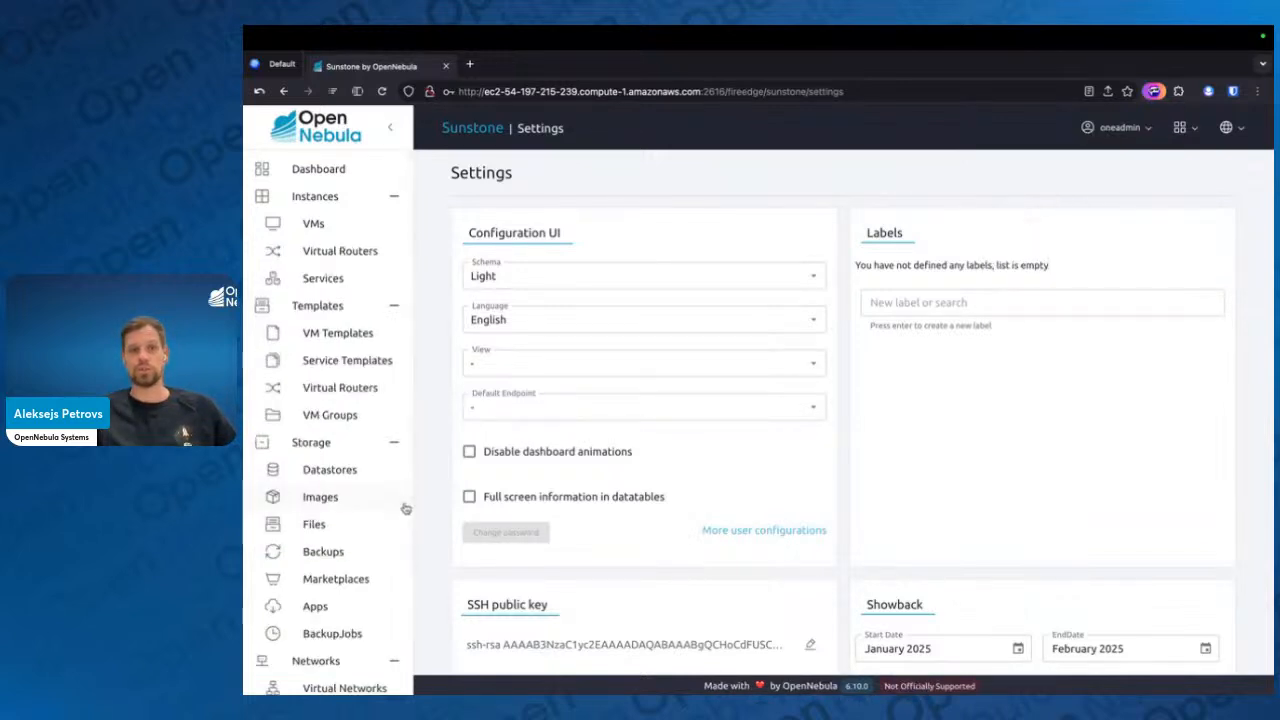
{"action": "scroll", "coordinate": [326, 583], "scroll_direction": "down", "scroll_amount": 3}
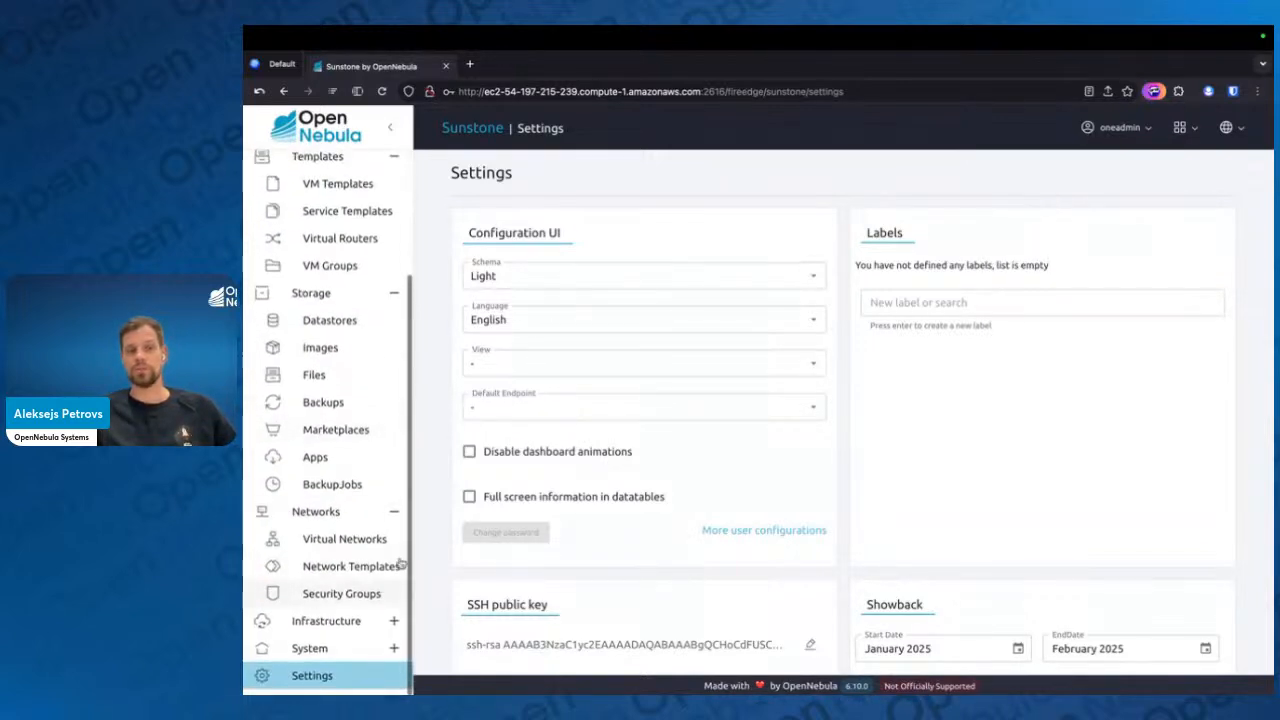
{"action": "left_click", "coordinate": [339, 545]}
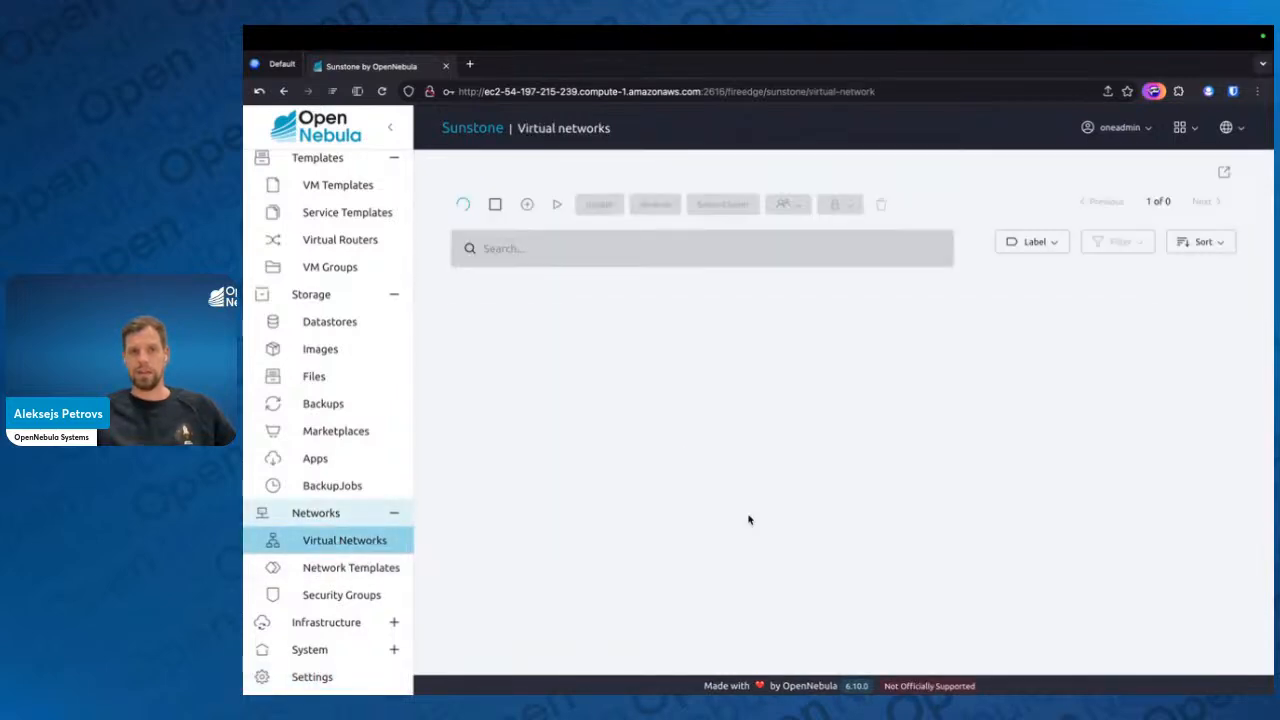
{"action": "key", "text": "ctrl+Left"}
{"action": "key", "text": "ctrl+Left"}
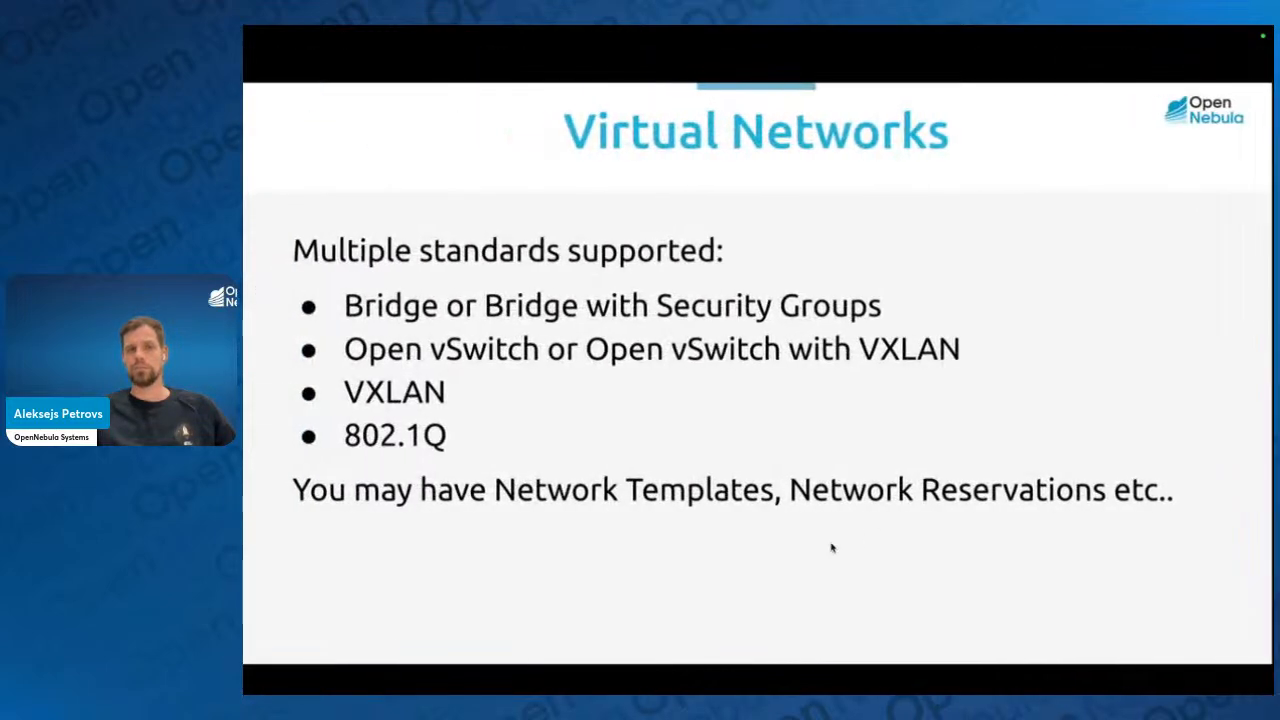
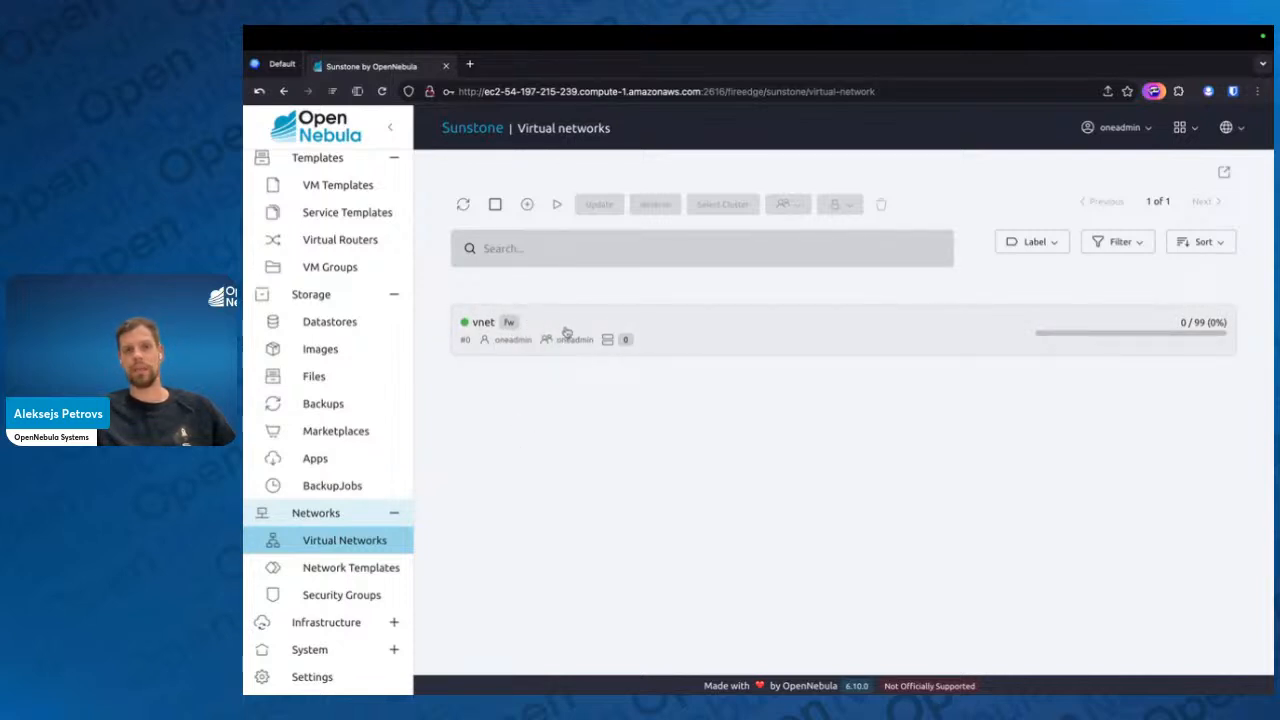
Select the existing vnet network and open the form for creating a new virtual network
{"action": "left_click", "coordinate": [548, 329]}
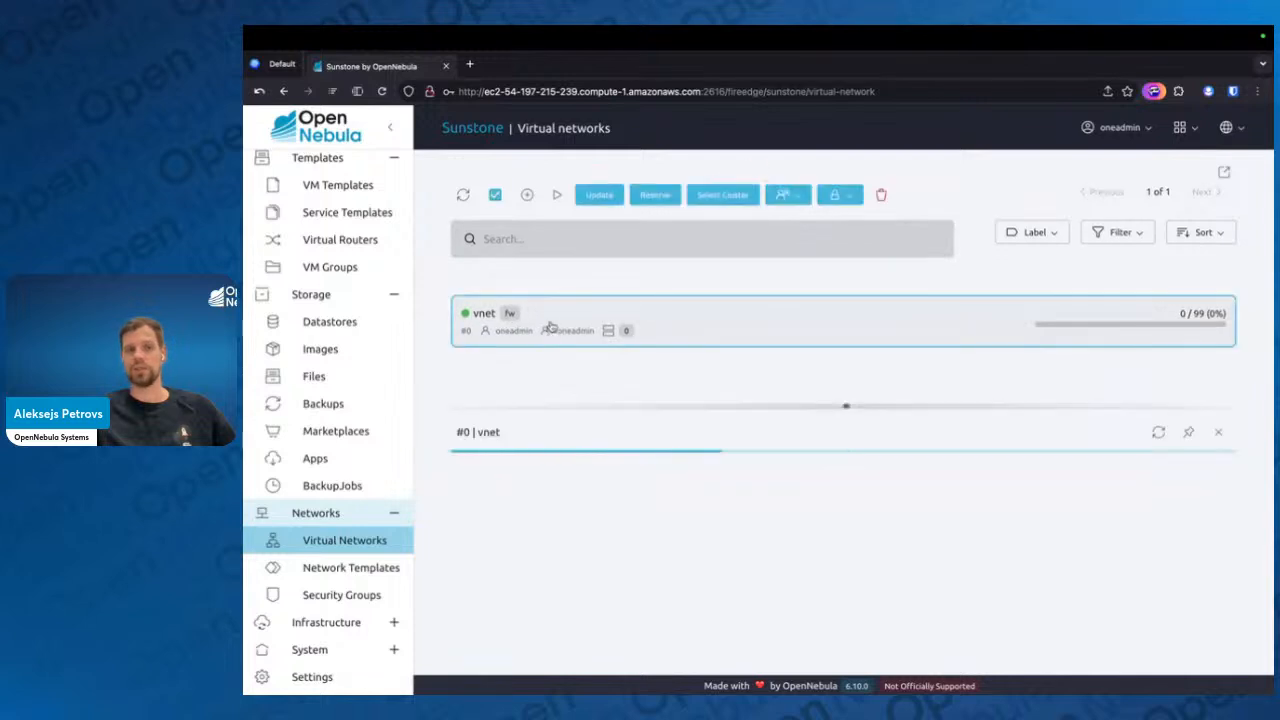
{"action": "left_click", "coordinate": [528, 196]}
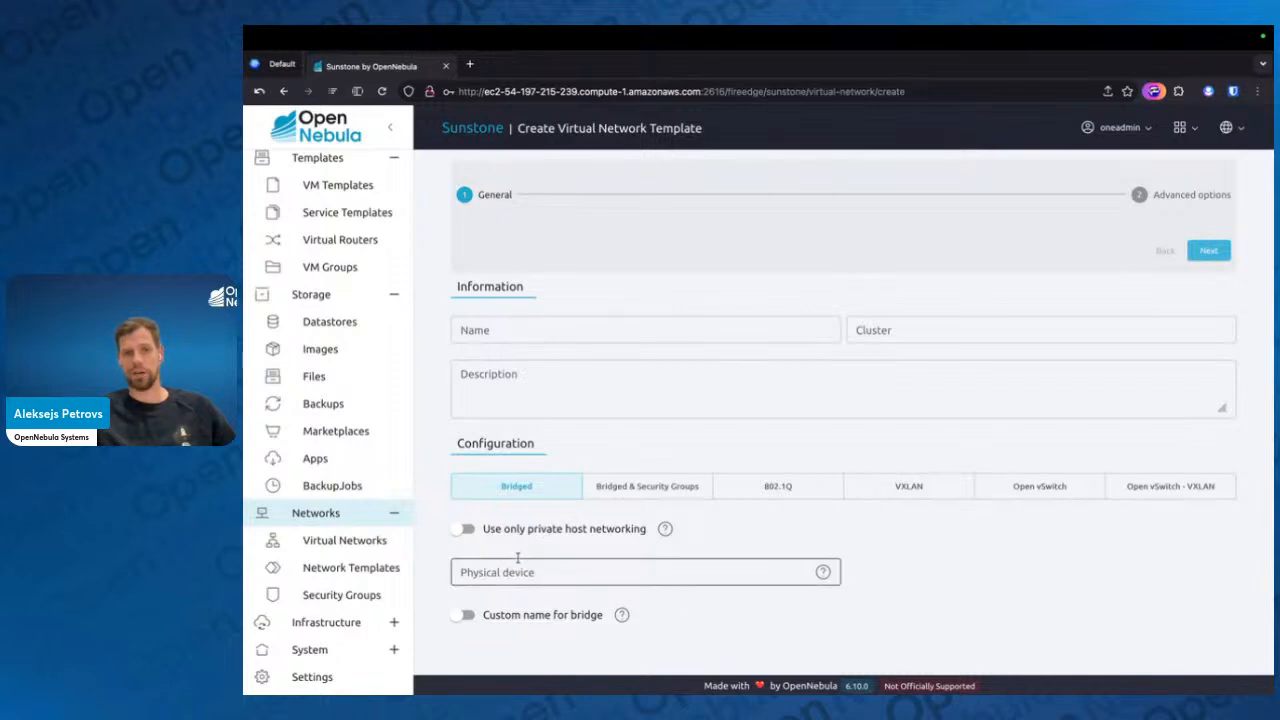
Try ens2 as the bridged network's physical device and clear the field again
{"action": "left_click", "coordinate": [549, 565]}
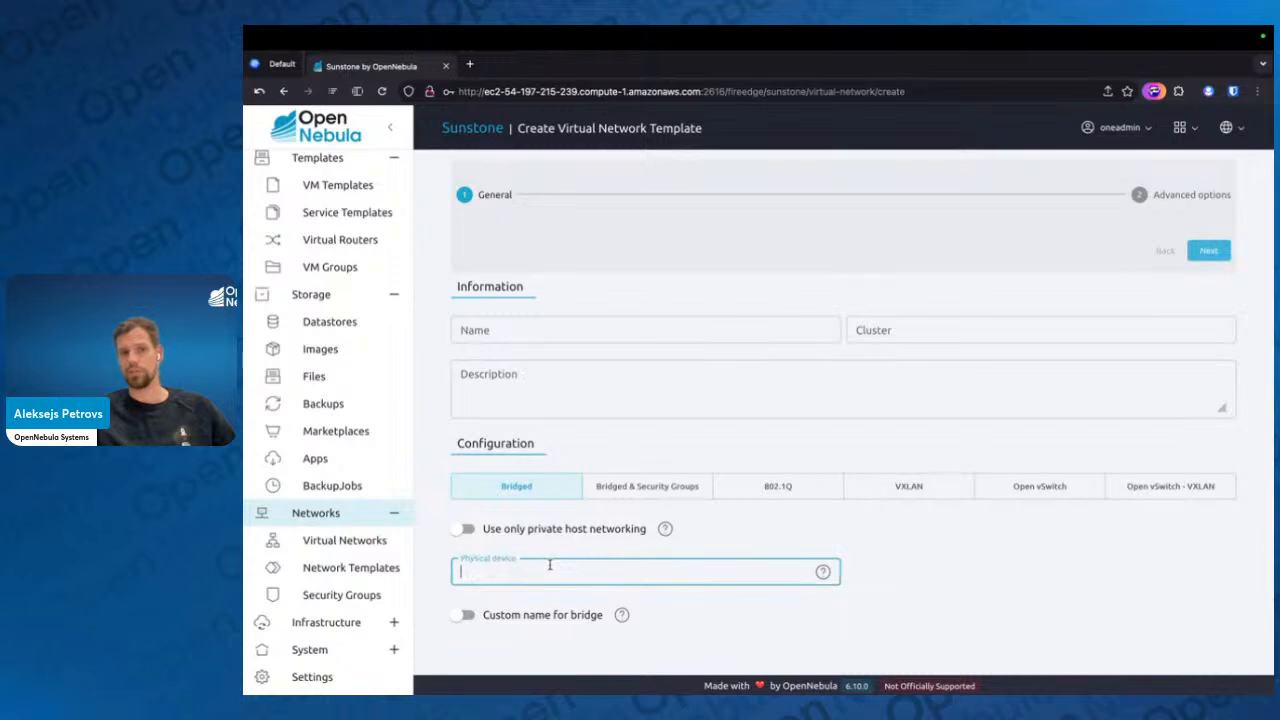
{"action": "type", "text": "en"}
{"action": "key", "text": "BackSpace"}
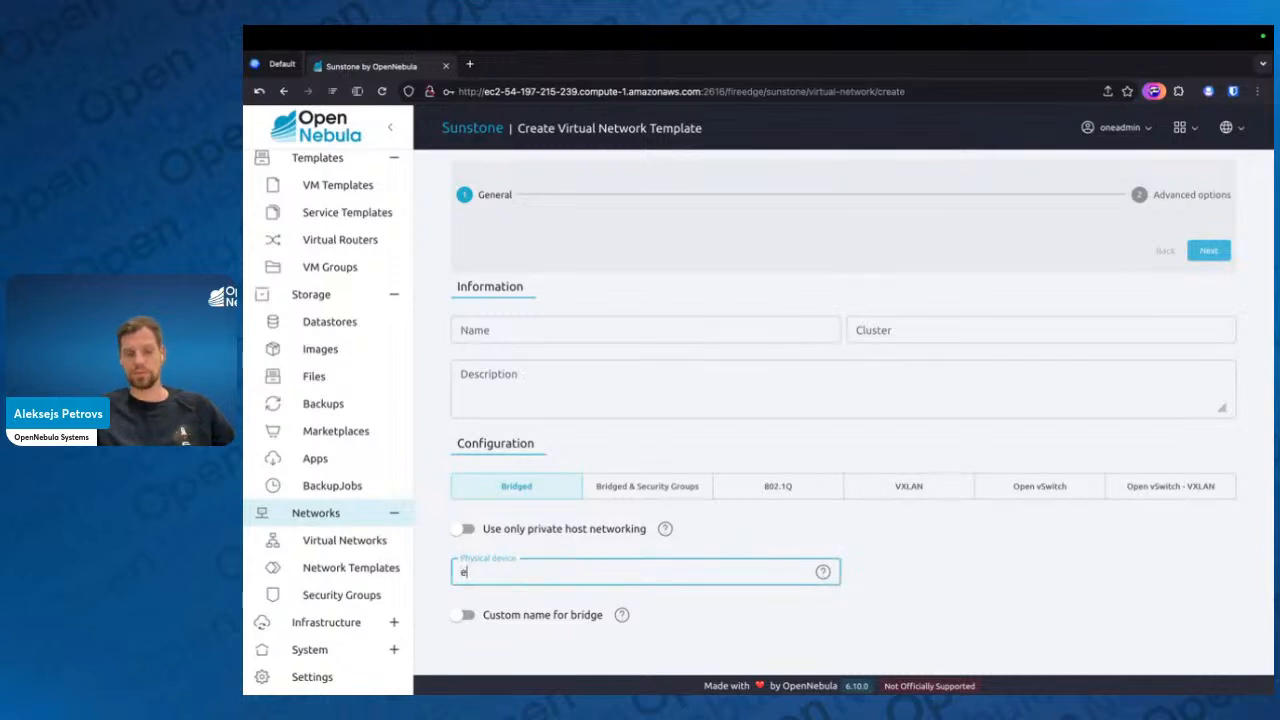
{"action": "type", "text": "ns2"}
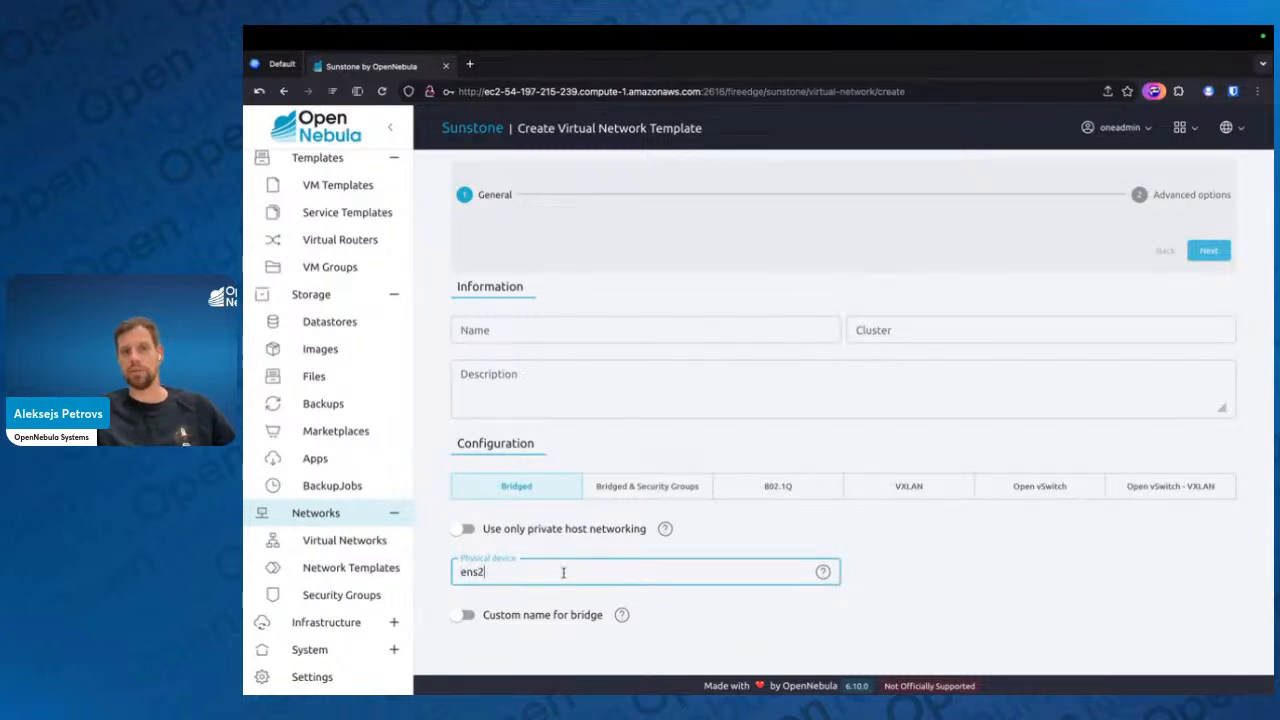
{"action": "left_click_drag", "start_coordinate": [552, 574], "coordinate": [410, 569]}
{"action": "key", "text": "BackSpace"}
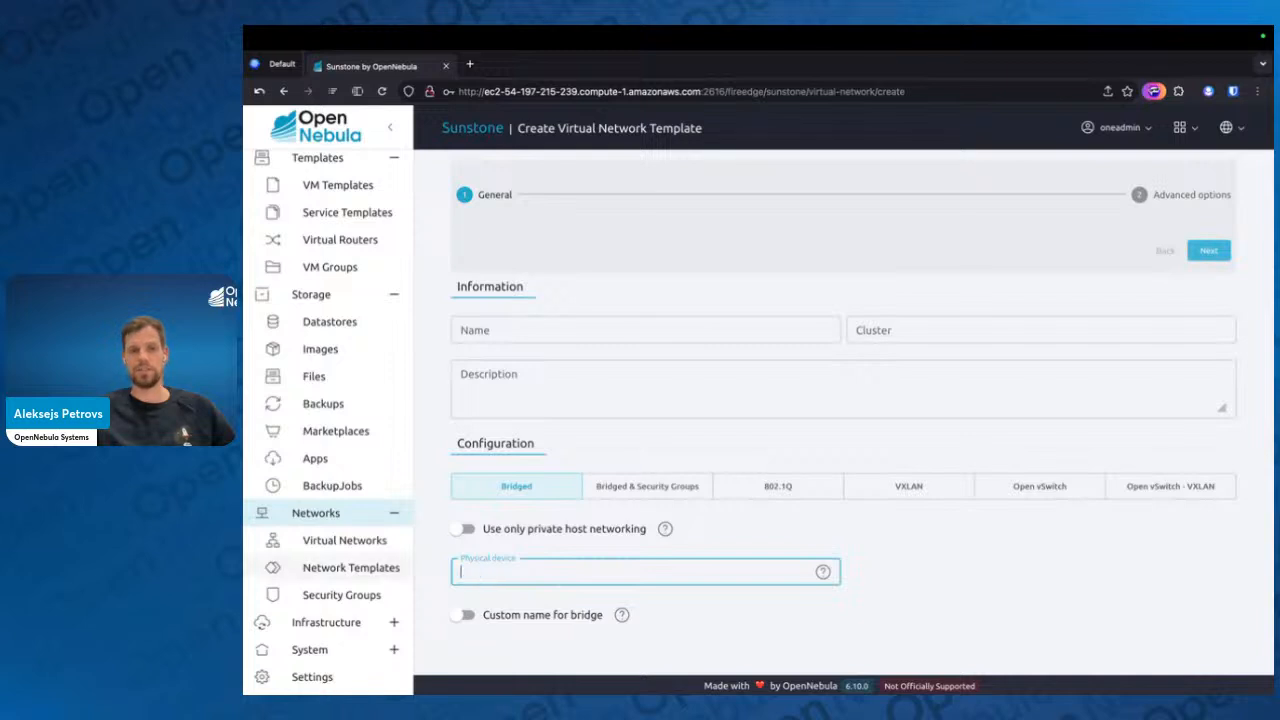
Enable the custom bridge name option to examine its bridge field and disable it again
{"action": "left_click", "coordinate": [553, 612]}
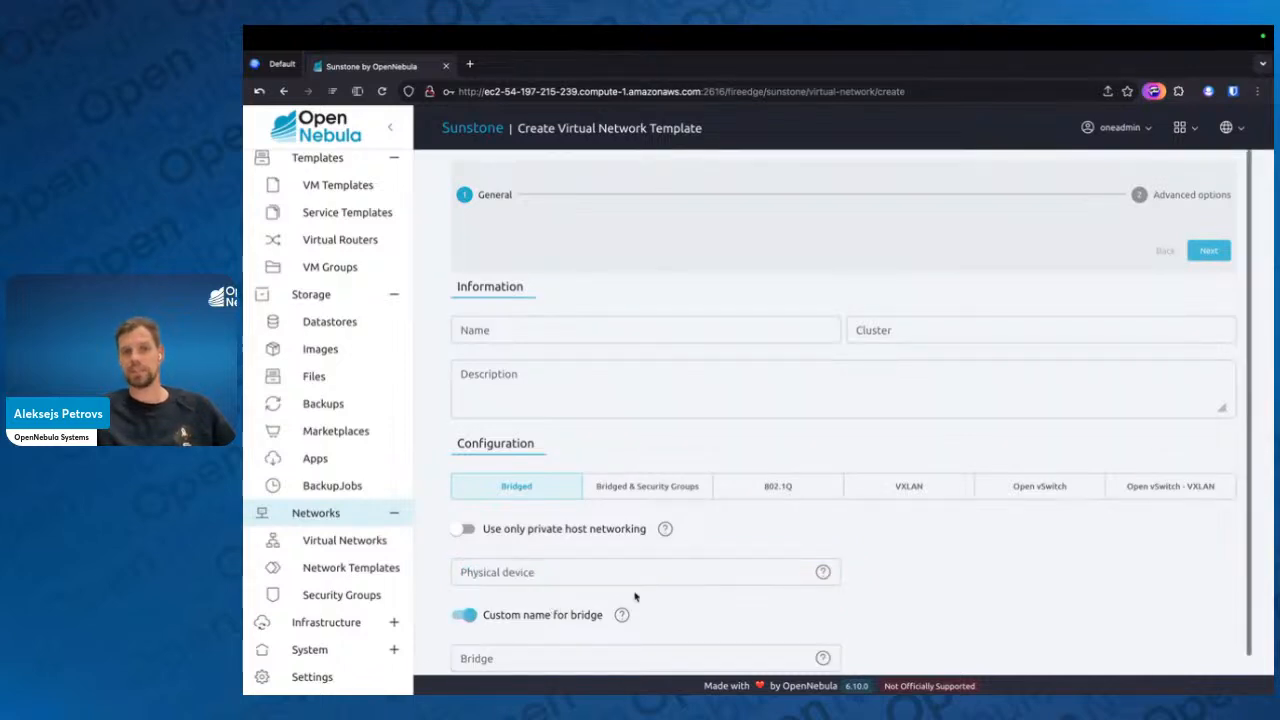
{"action": "scroll", "coordinate": [620, 592], "scroll_direction": "down", "scroll_amount": 1}
{"action": "left_click", "coordinate": [563, 592]}
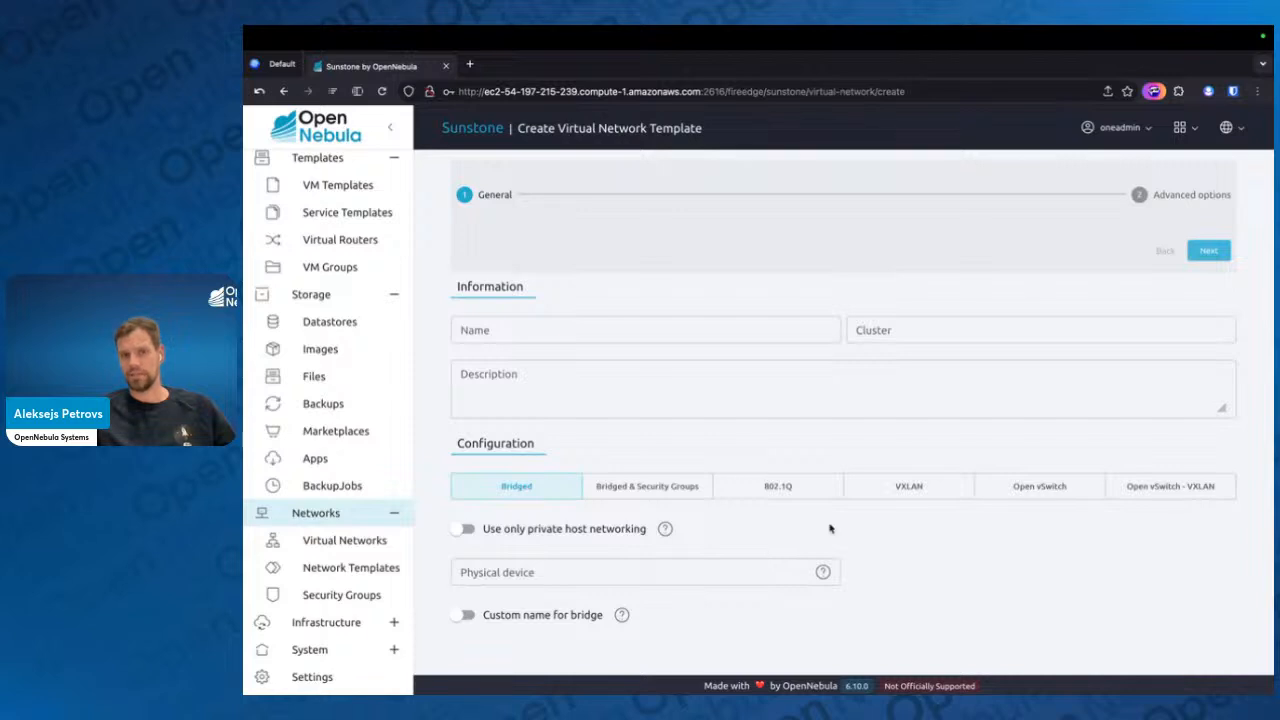
Name the new network vnet2, assign it to the #0 default cluster and try to proceed to the advanced options
{"action": "left_click", "coordinate": [684, 332]}
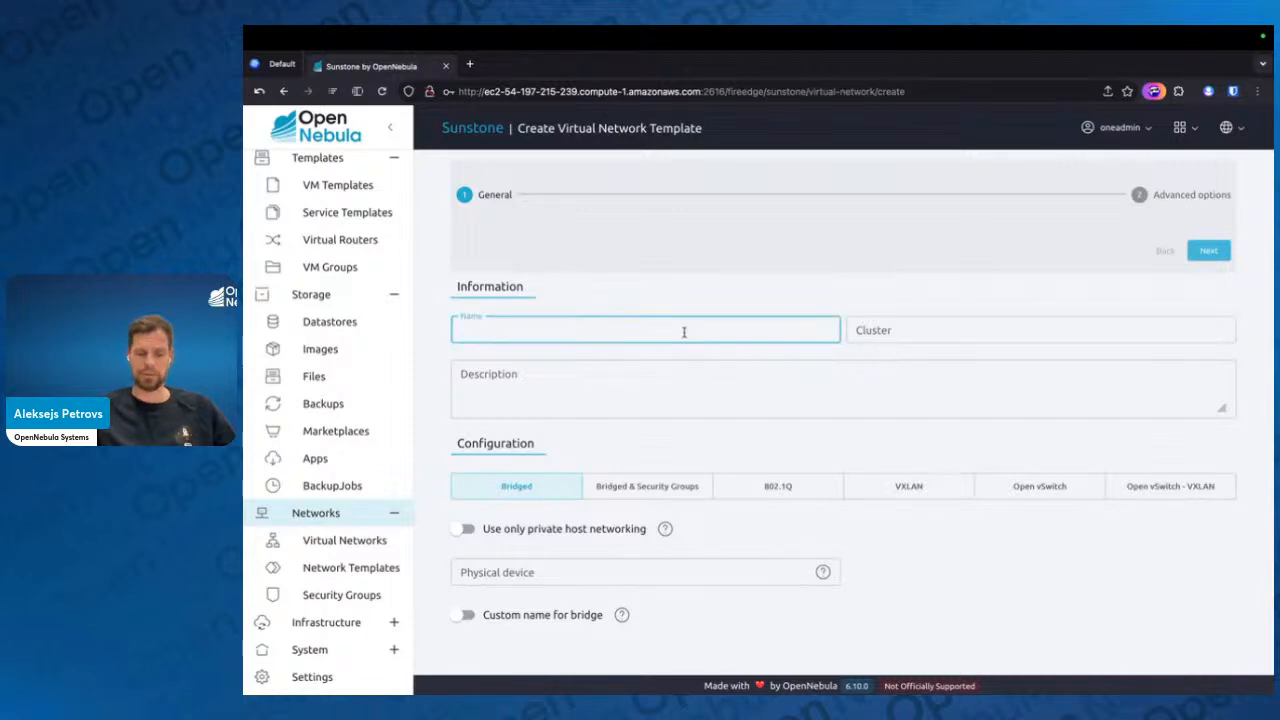
{"action": "type", "text": "vnet2"}
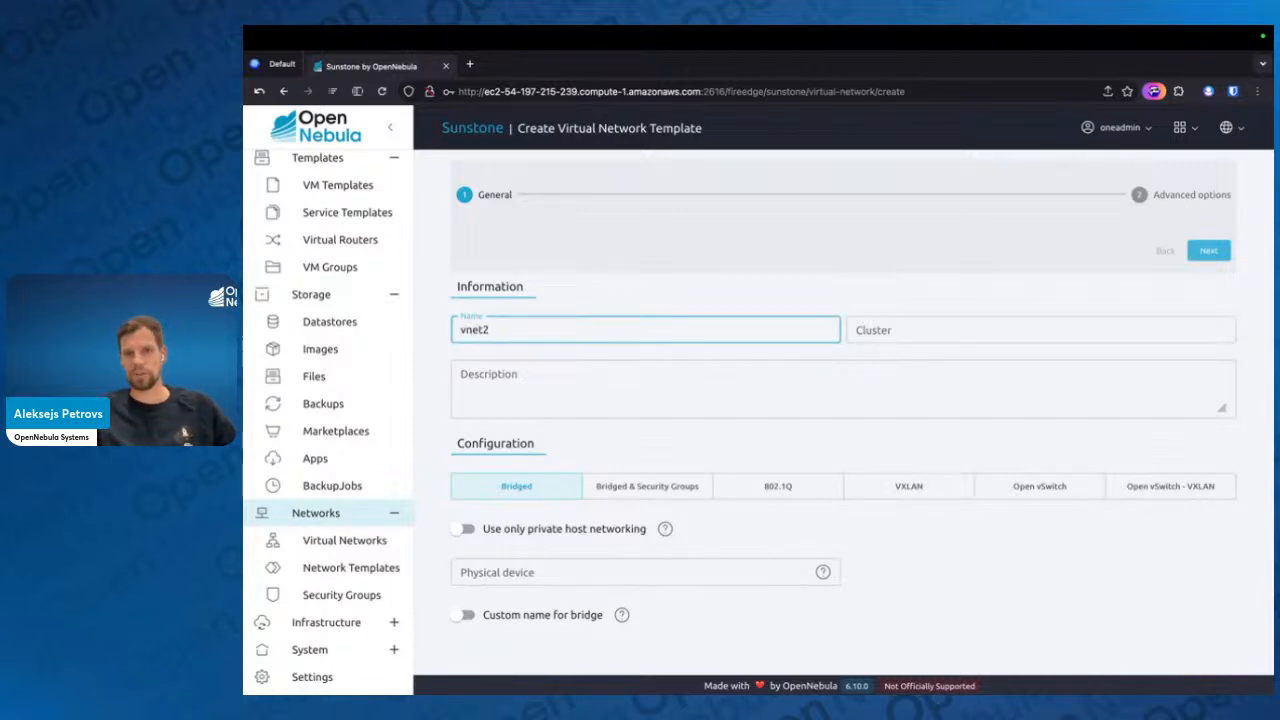
{"action": "left_click", "coordinate": [966, 325]}
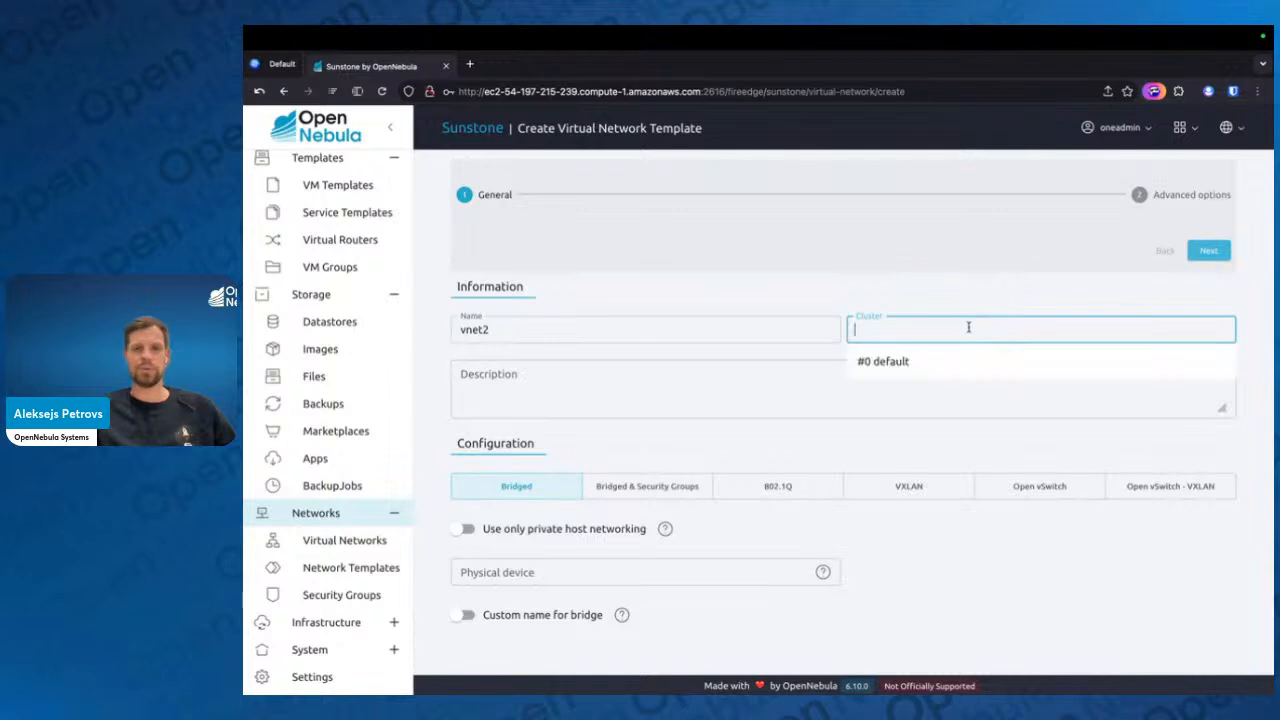
{"action": "left_click", "coordinate": [931, 363]}
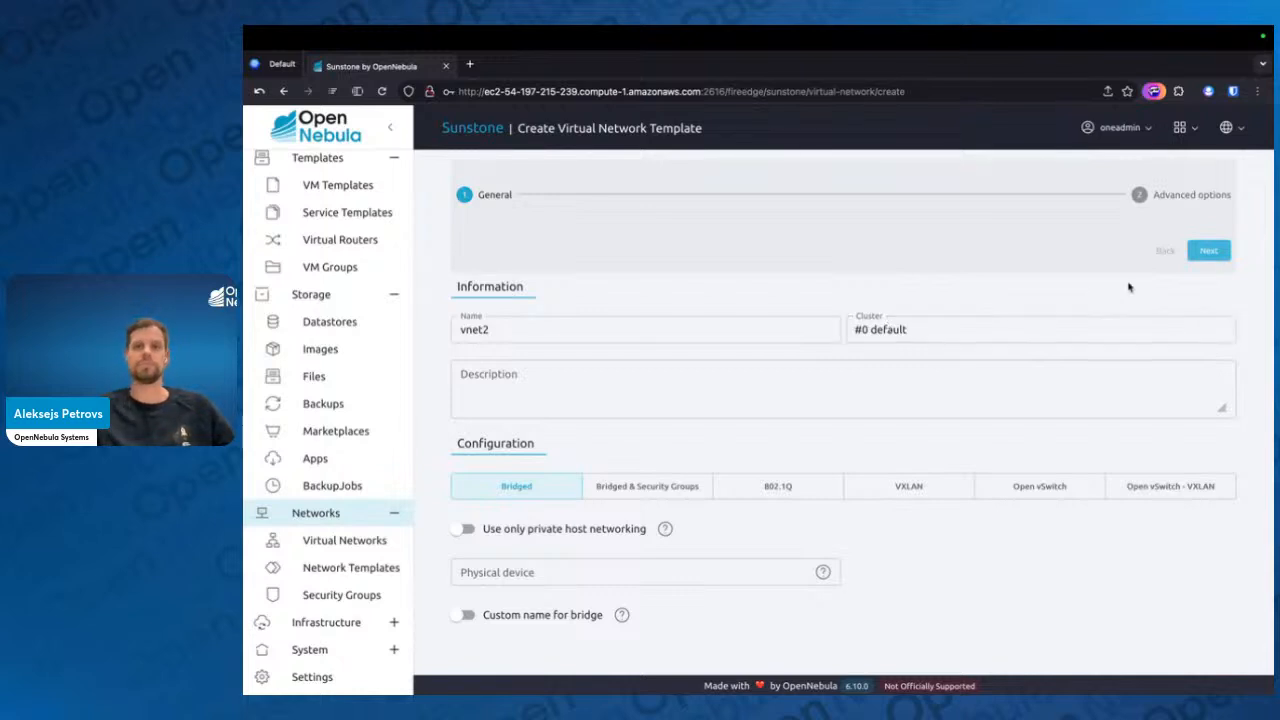
{"action": "left_click", "coordinate": [1218, 240]}
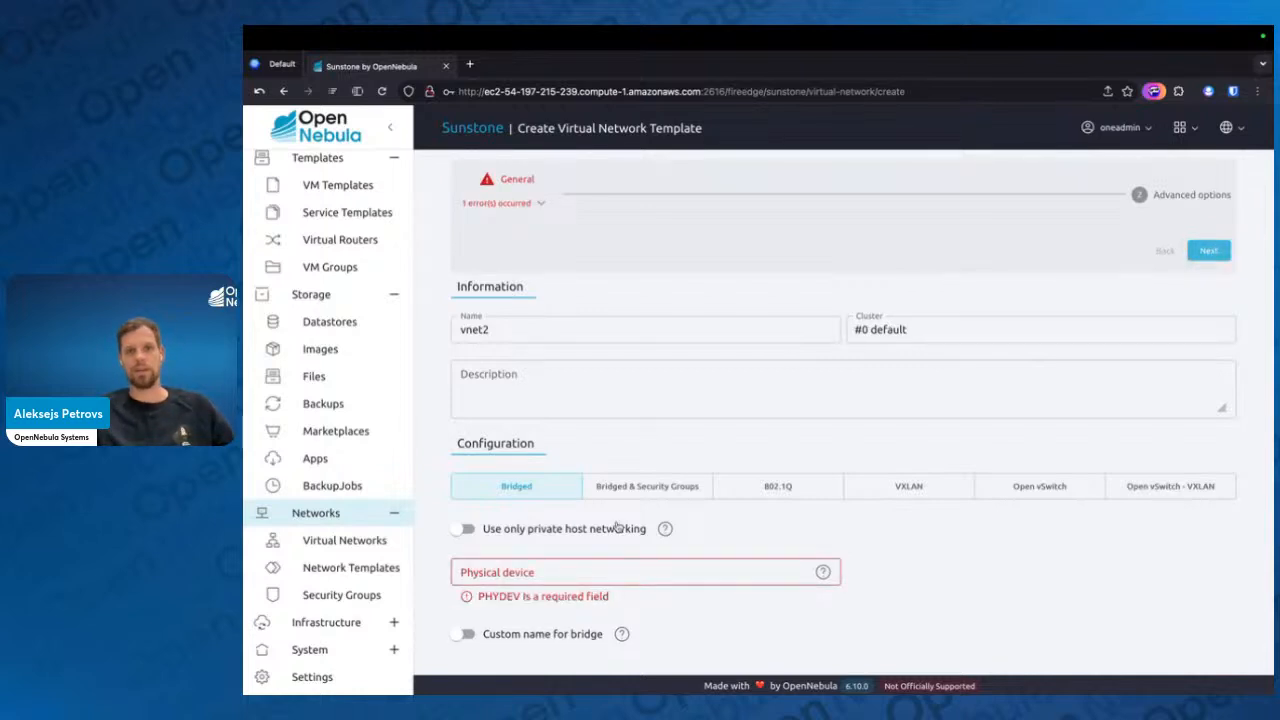
Set the bridged network's physical device to eth0
{"action": "left_click", "coordinate": [583, 576]}
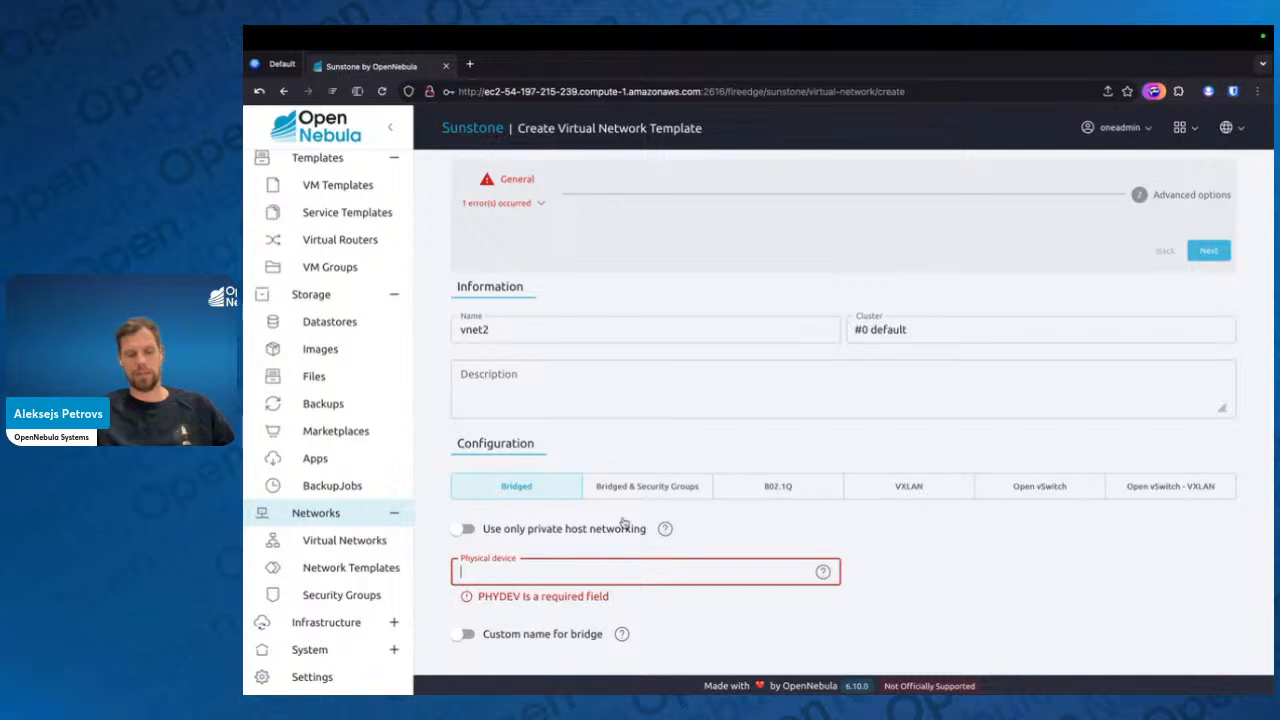
{"action": "type", "text": "ethy"}
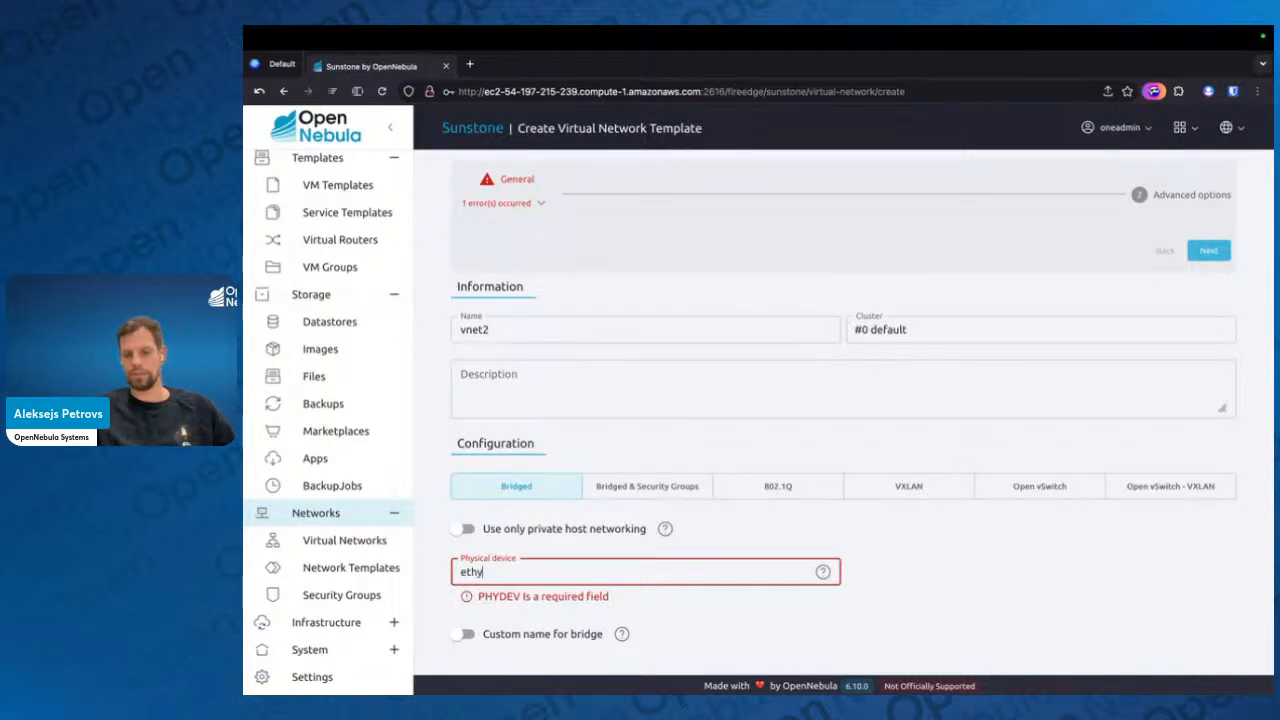
{"action": "key", "text": "BackSpace"}
{"action": "type", "text": "0"}
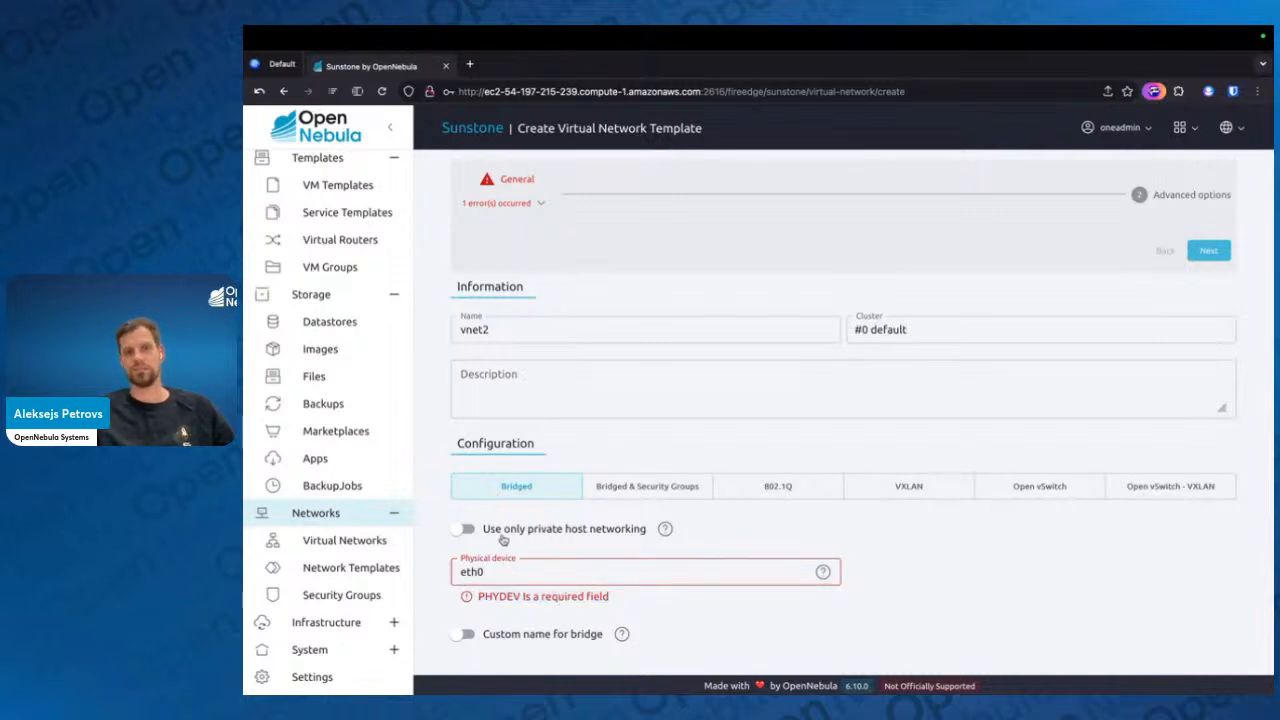
Restrict vnet2 to private host networking only and view the security groups in the advanced options
{"action": "left_click", "coordinate": [503, 534]}
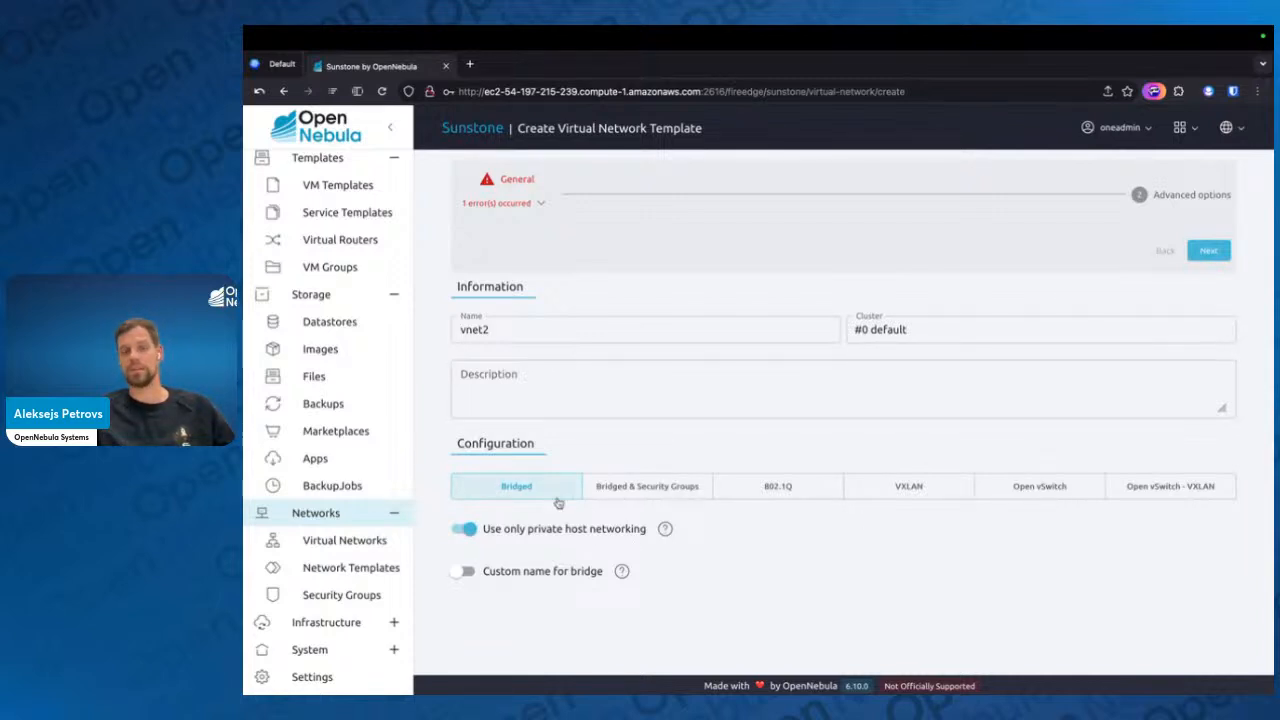
{"action": "left_click", "coordinate": [1206, 251]}
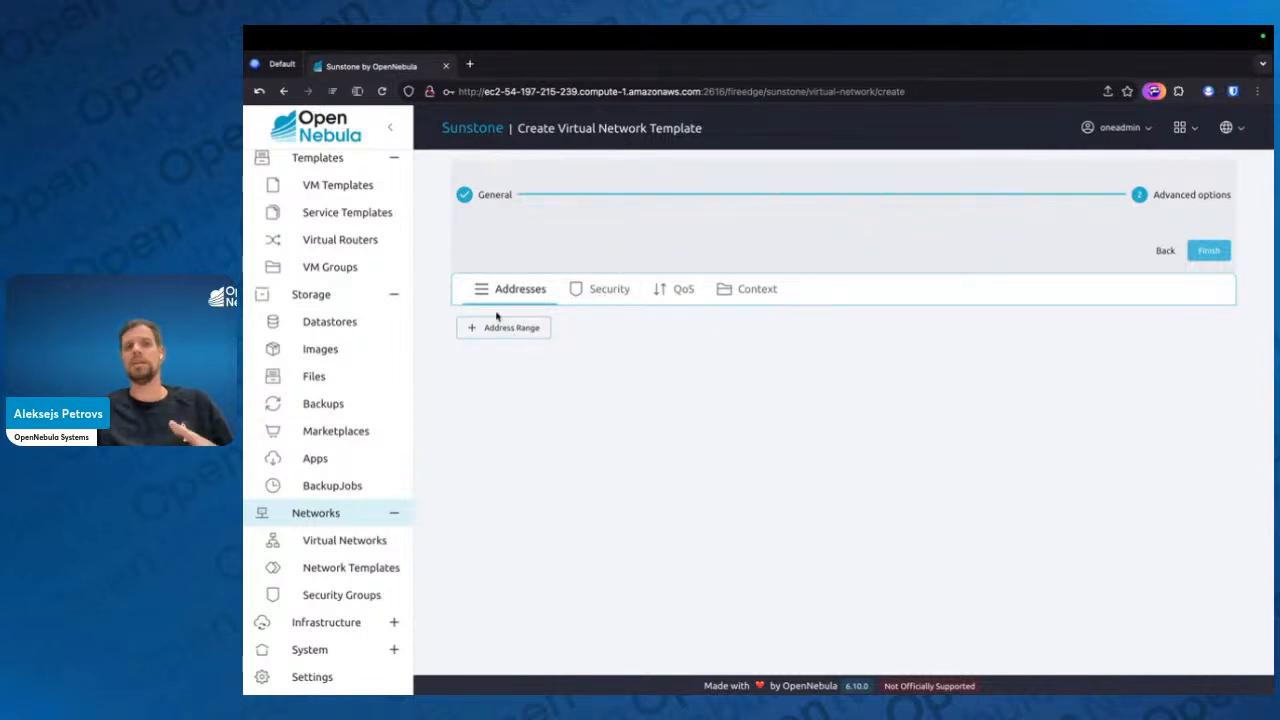
{"action": "left_click", "coordinate": [586, 289]}
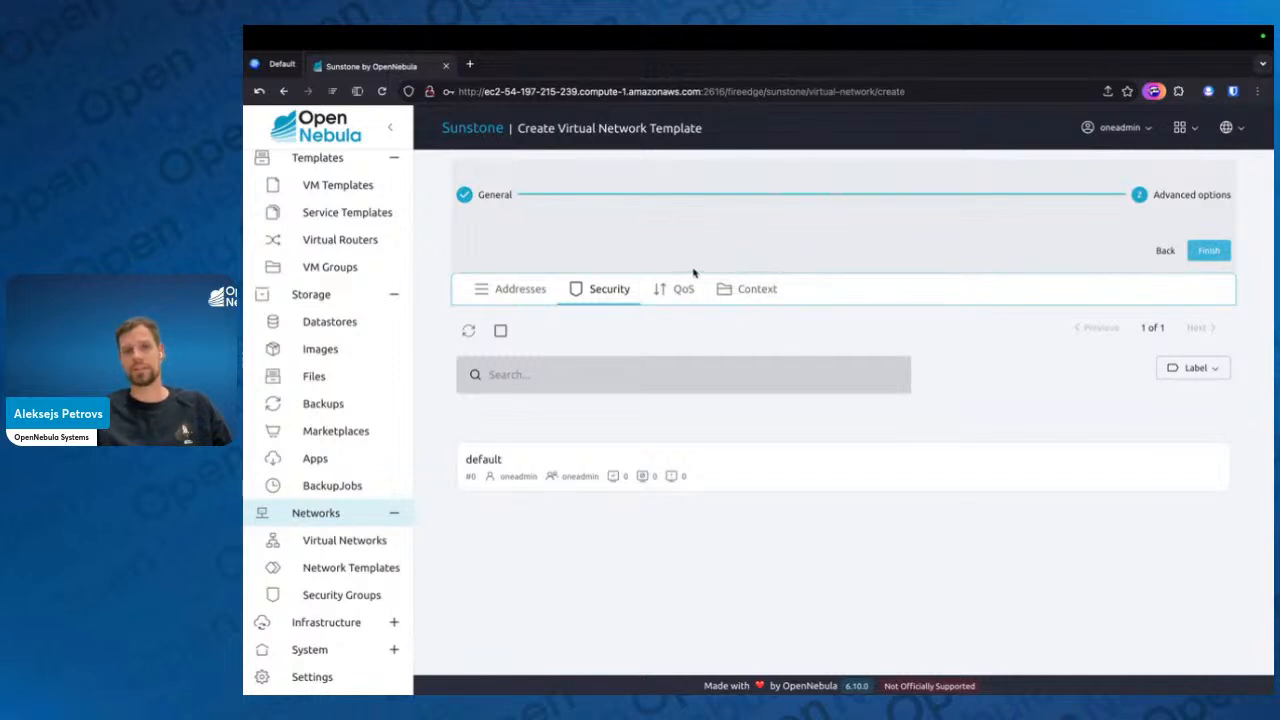
Start a new IPv4 address range with 192.168.20.2 as the first address and a size of 10
{"action": "left_click", "coordinate": [540, 288]}
{"action": "left_click", "coordinate": [505, 330]}
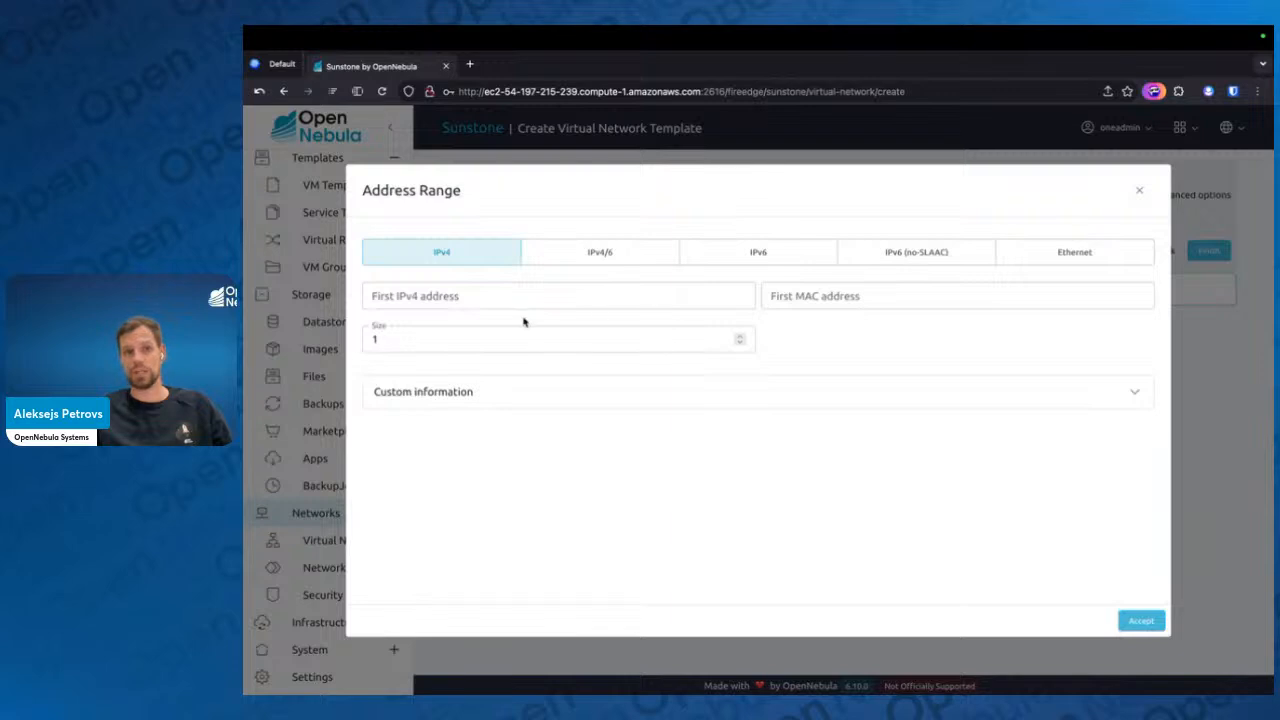
{"action": "left_click", "coordinate": [430, 300]}
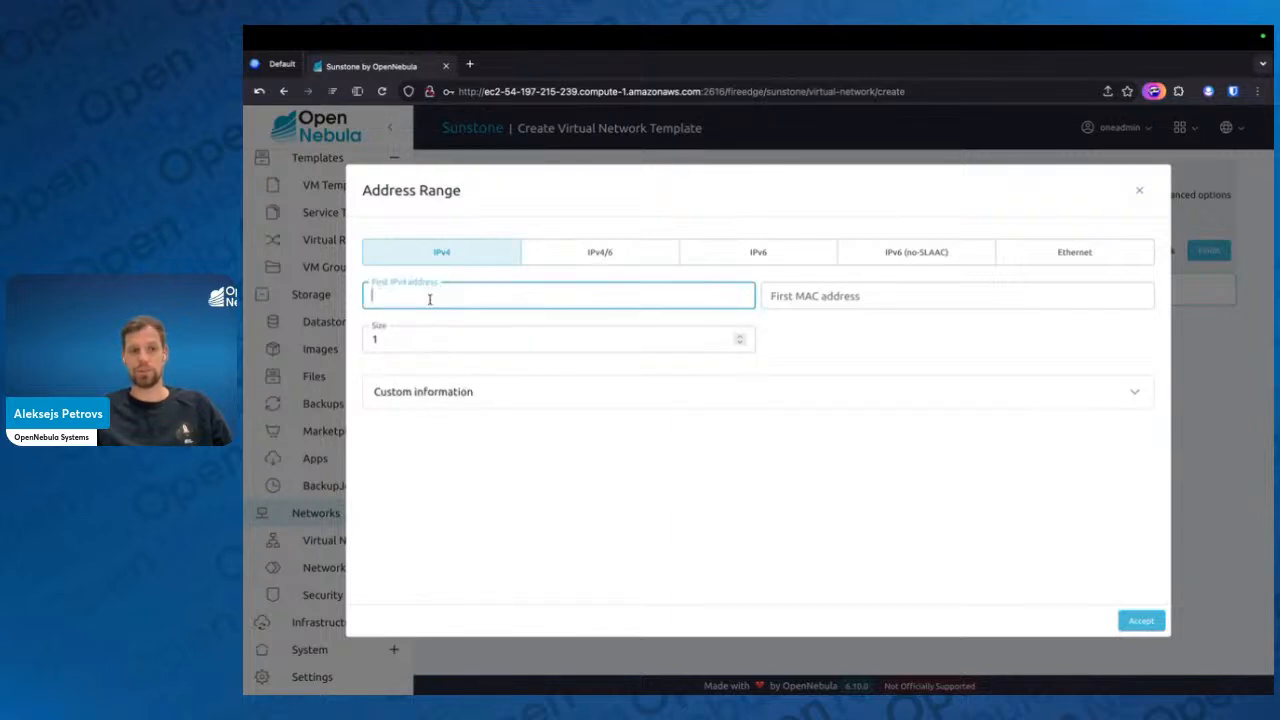
{"action": "type", "text": "192.168.20.0"}
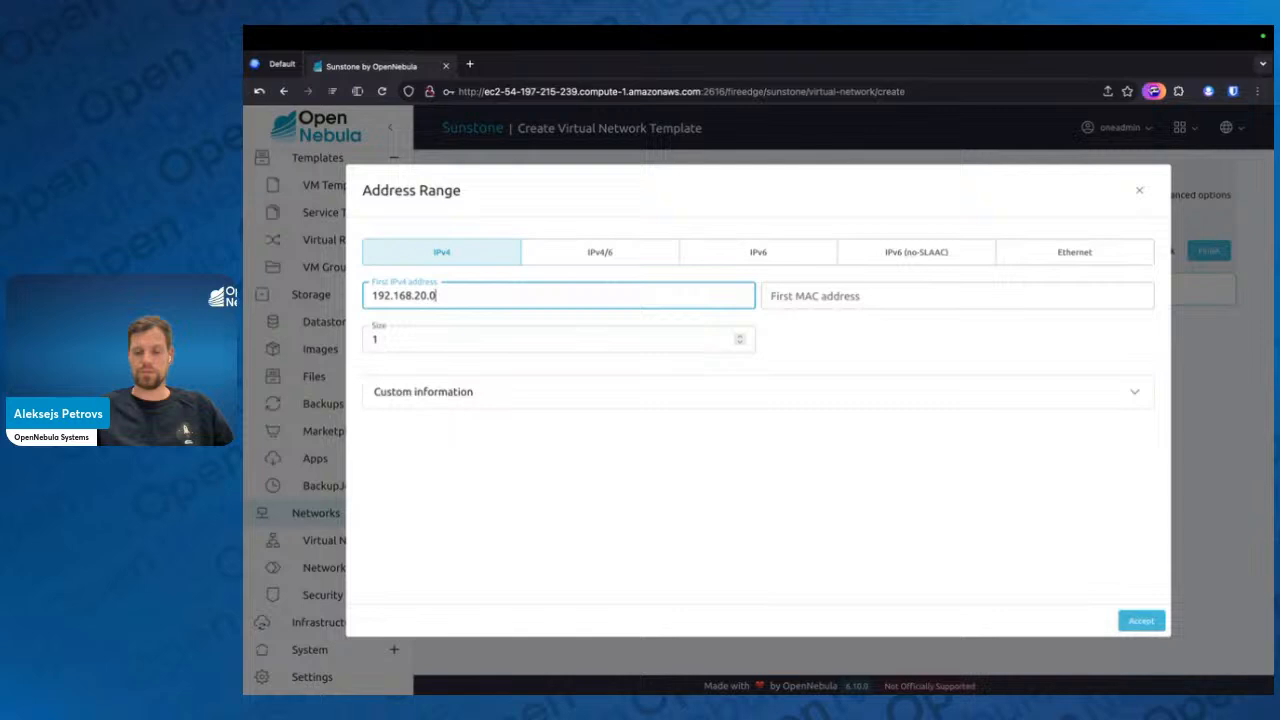
{"action": "key", "text": "BackSpace"}
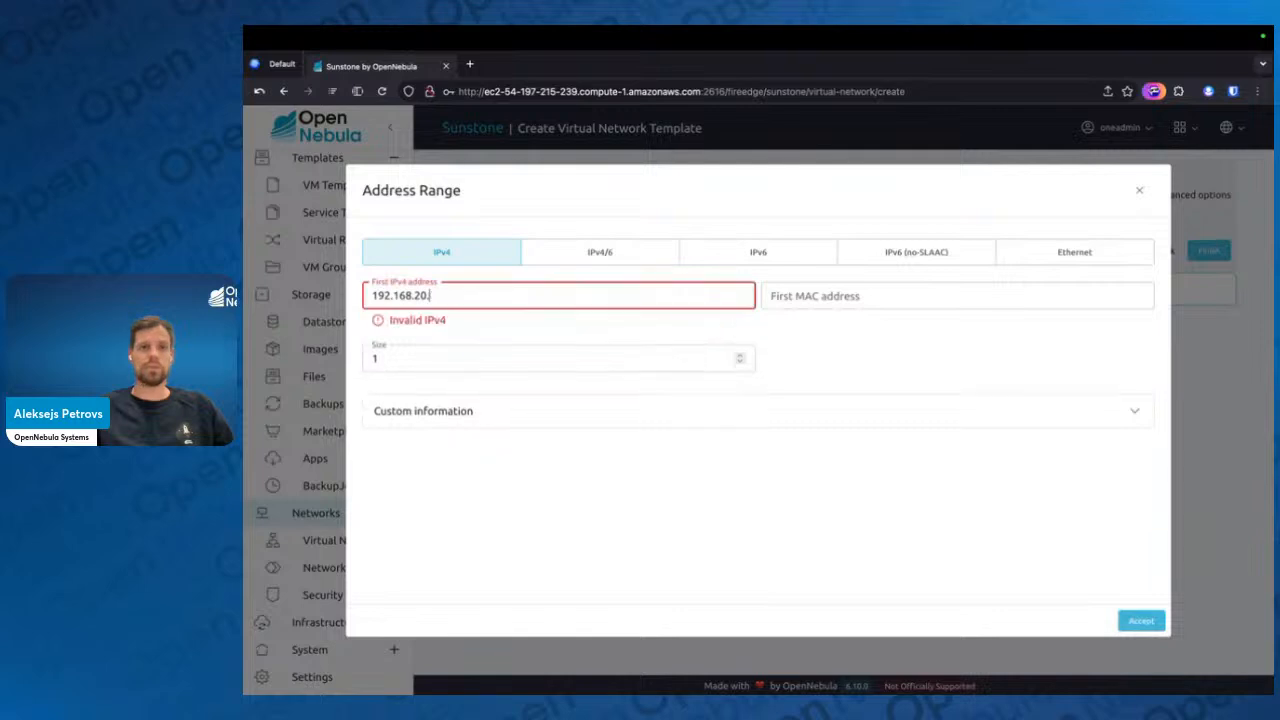
{"action": "type", "text": "2"}
{"action": "left_click", "coordinate": [403, 336]}
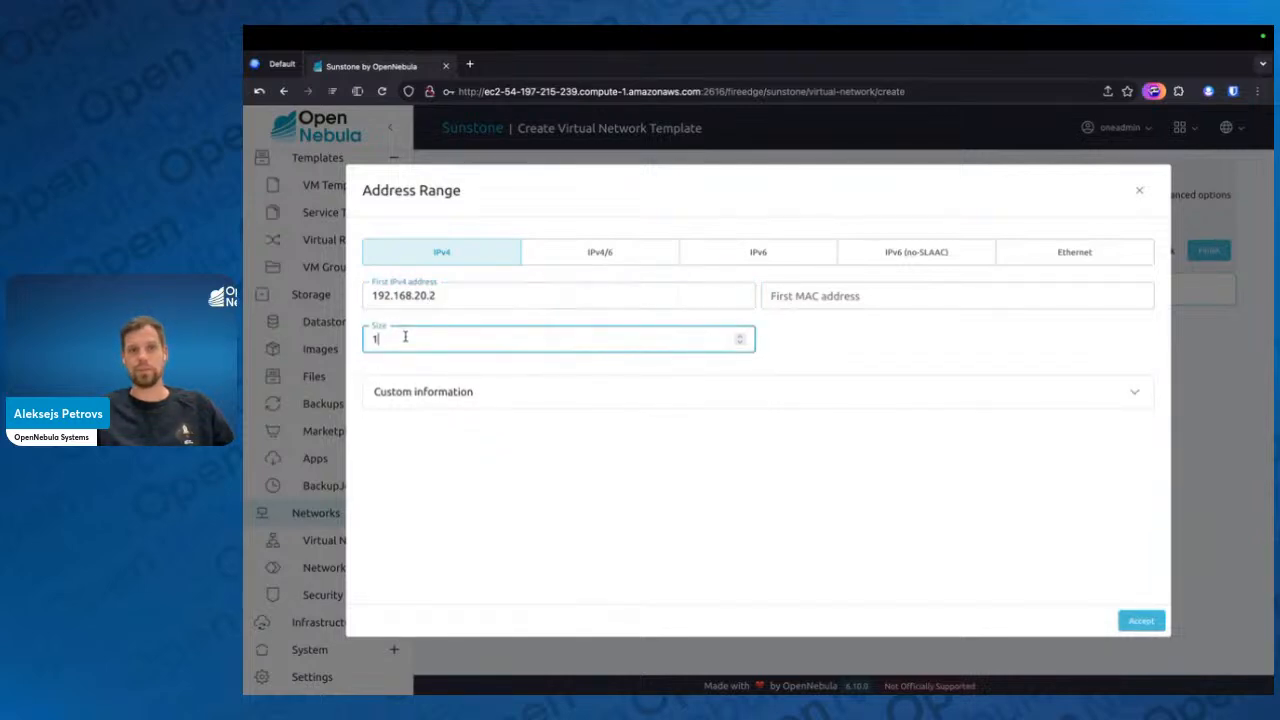
{"action": "type", "text": "0"}
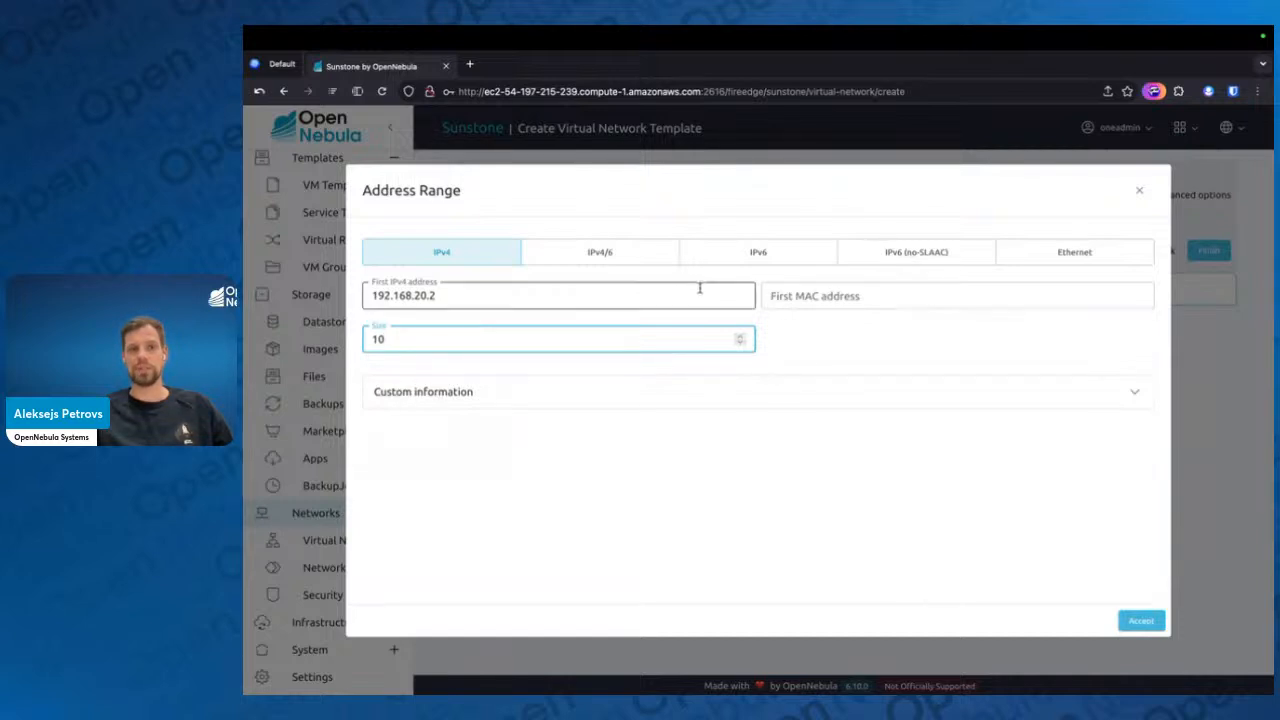
{"action": "left_click", "coordinate": [837, 358]}
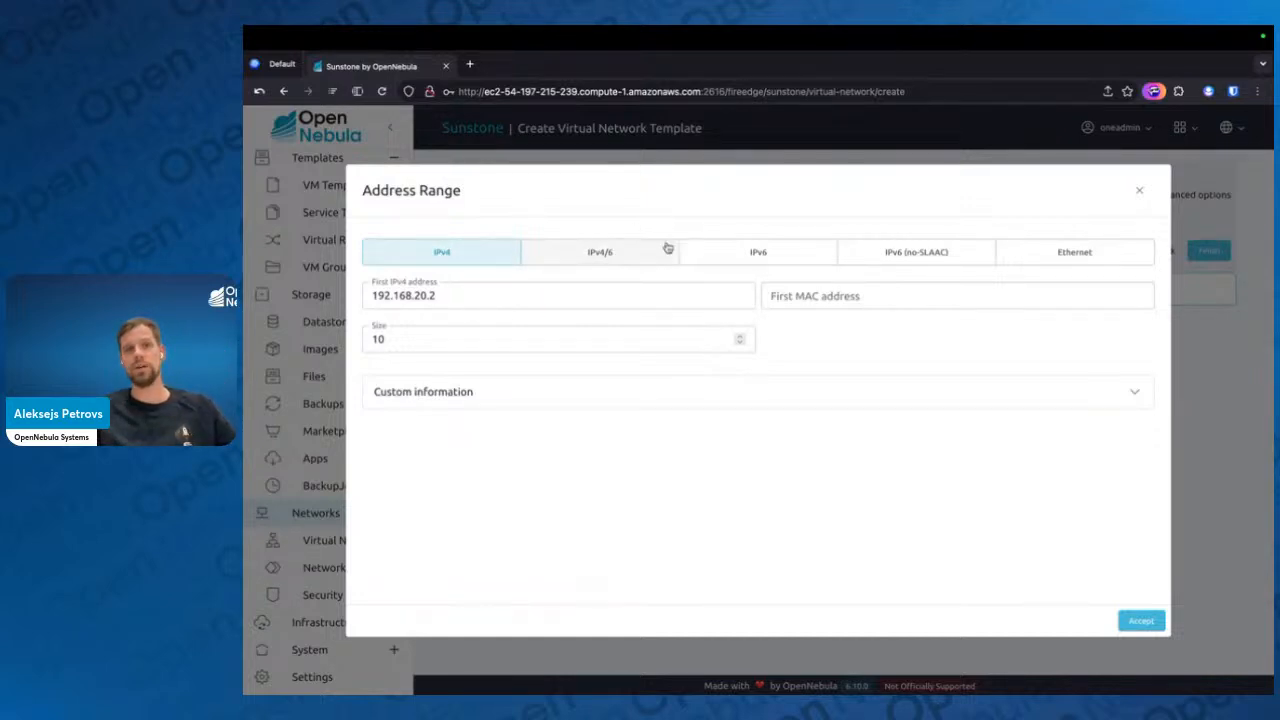
Examine the IPv6 and Ethernet range types, switch back to IPv4 and add the address range to the network
{"action": "left_click", "coordinate": [790, 254]}
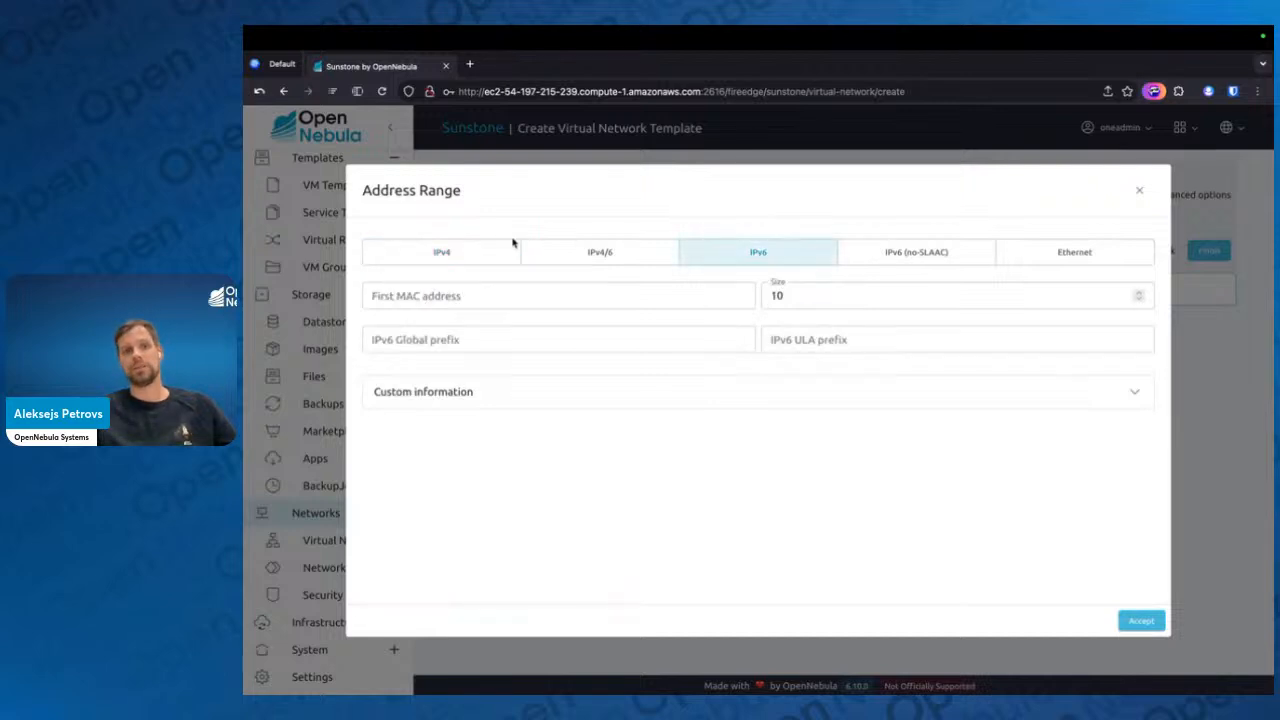
{"action": "left_click", "coordinate": [466, 254]}
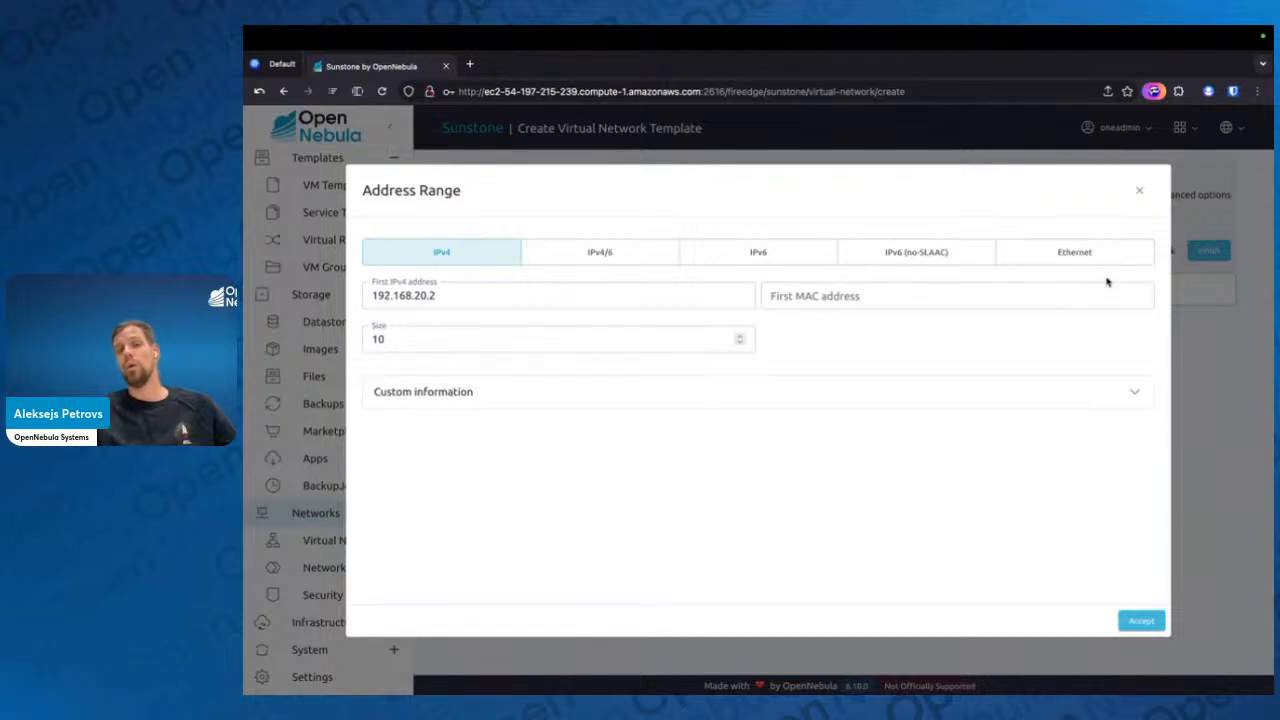
{"action": "left_click", "coordinate": [1057, 261]}
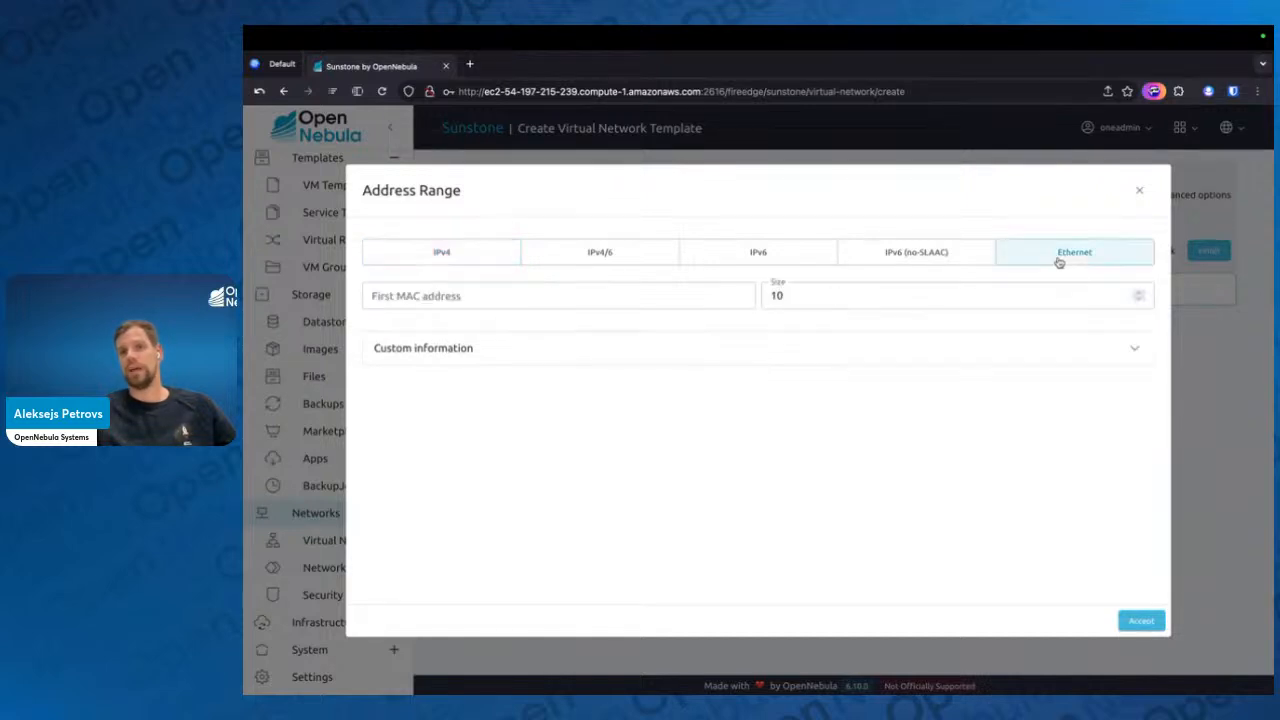
{"action": "left_click", "coordinate": [431, 290]}
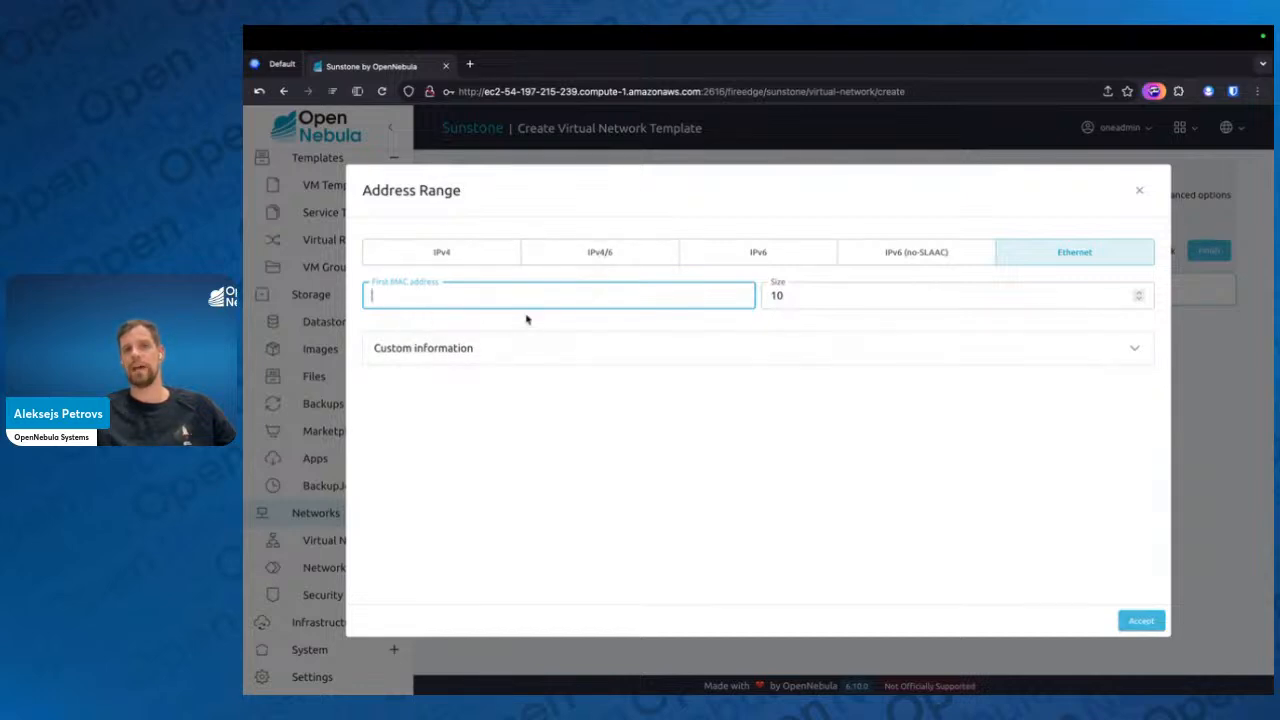
{"action": "left_click", "coordinate": [470, 262]}
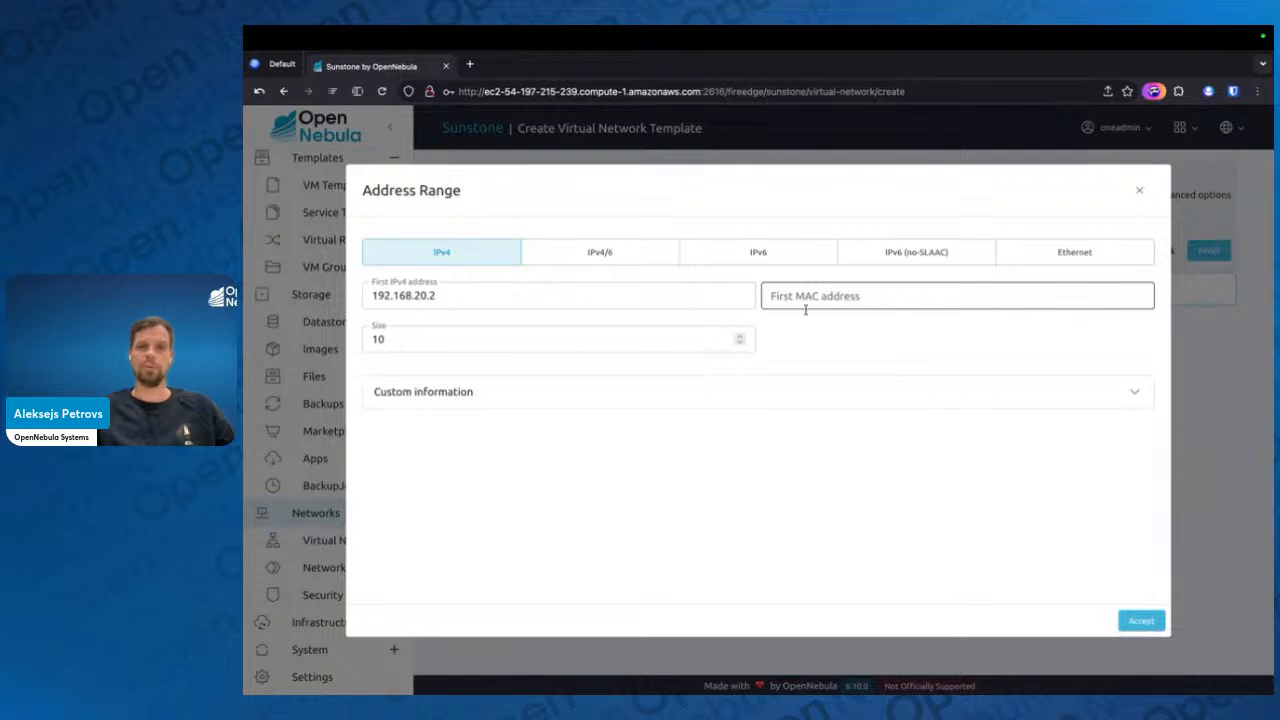
{"action": "left_click", "coordinate": [1140, 621]}
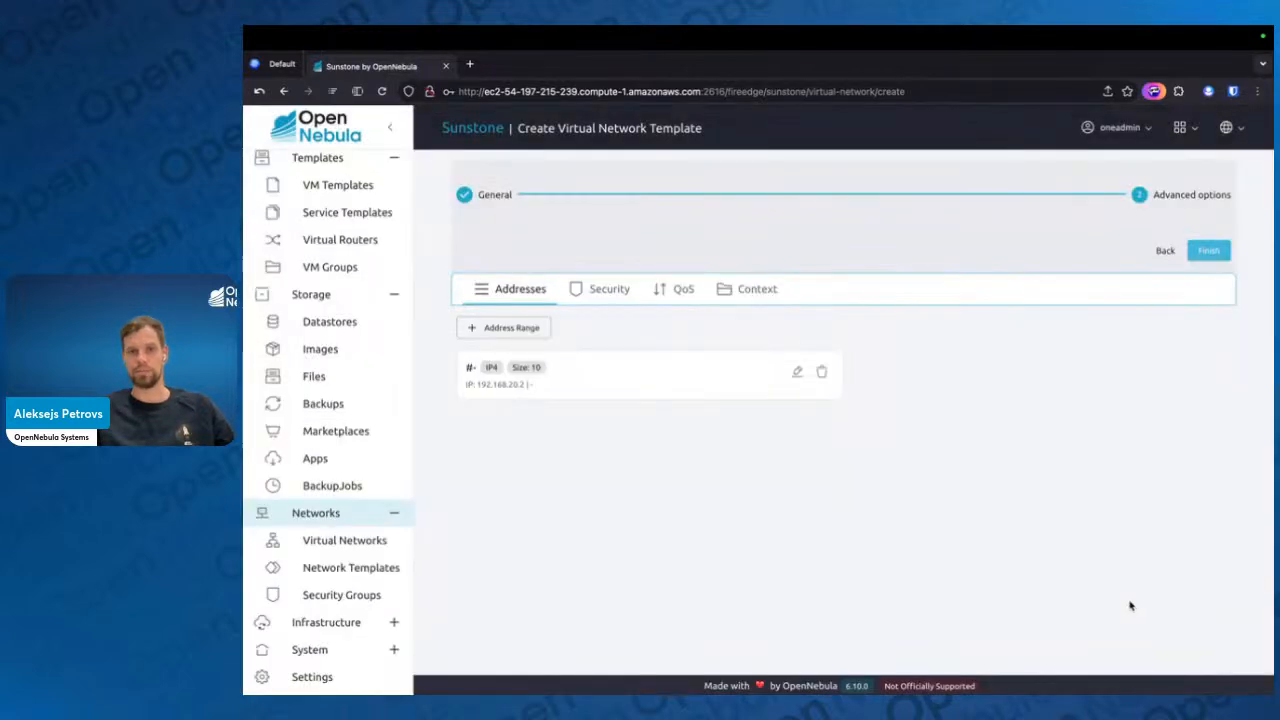
Set the gateway to 192.168.20.1 in the new virtual network's context settings
{"action": "left_click", "coordinate": [736, 297]}
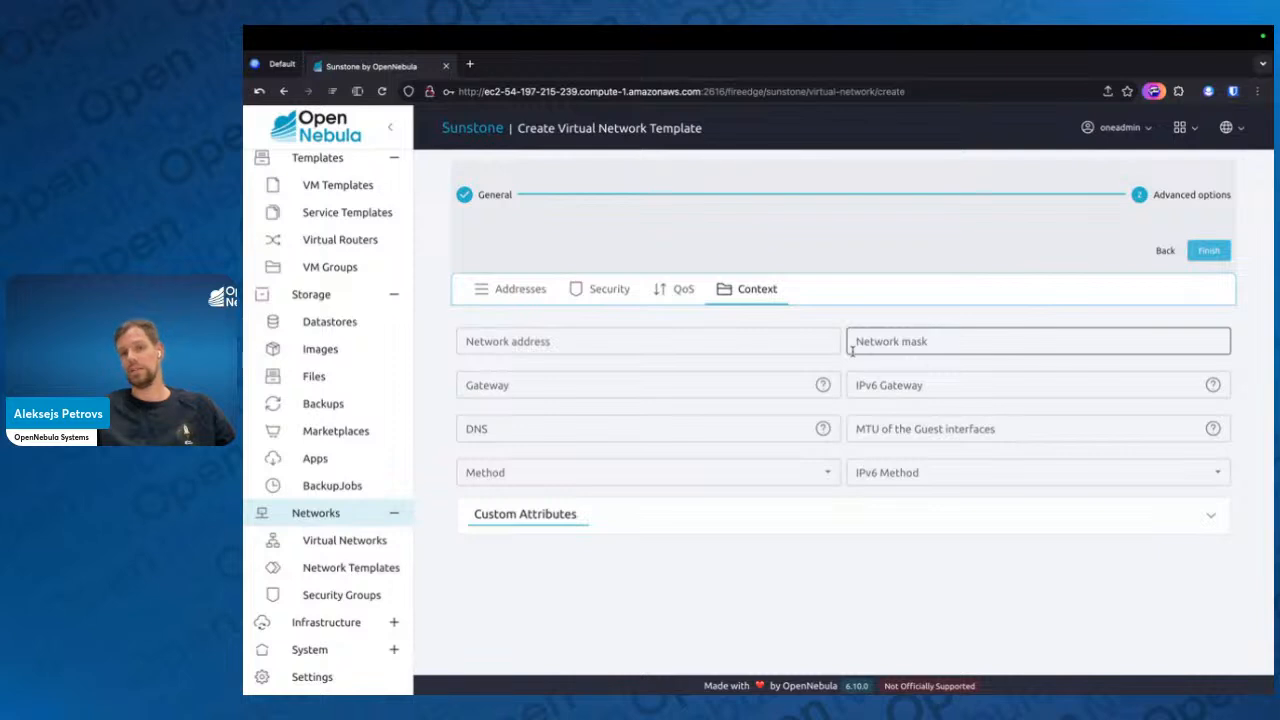
{"action": "left_click", "coordinate": [737, 391]}
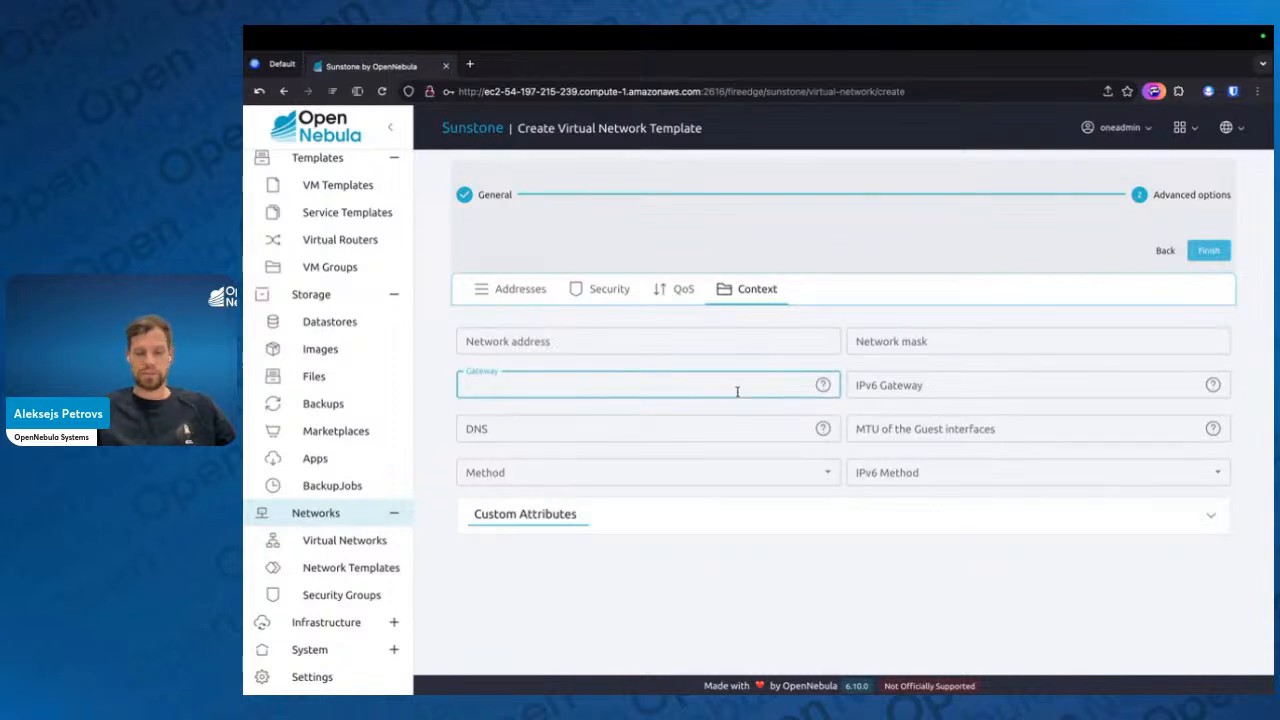
{"action": "type", "text": "192.168.2"}
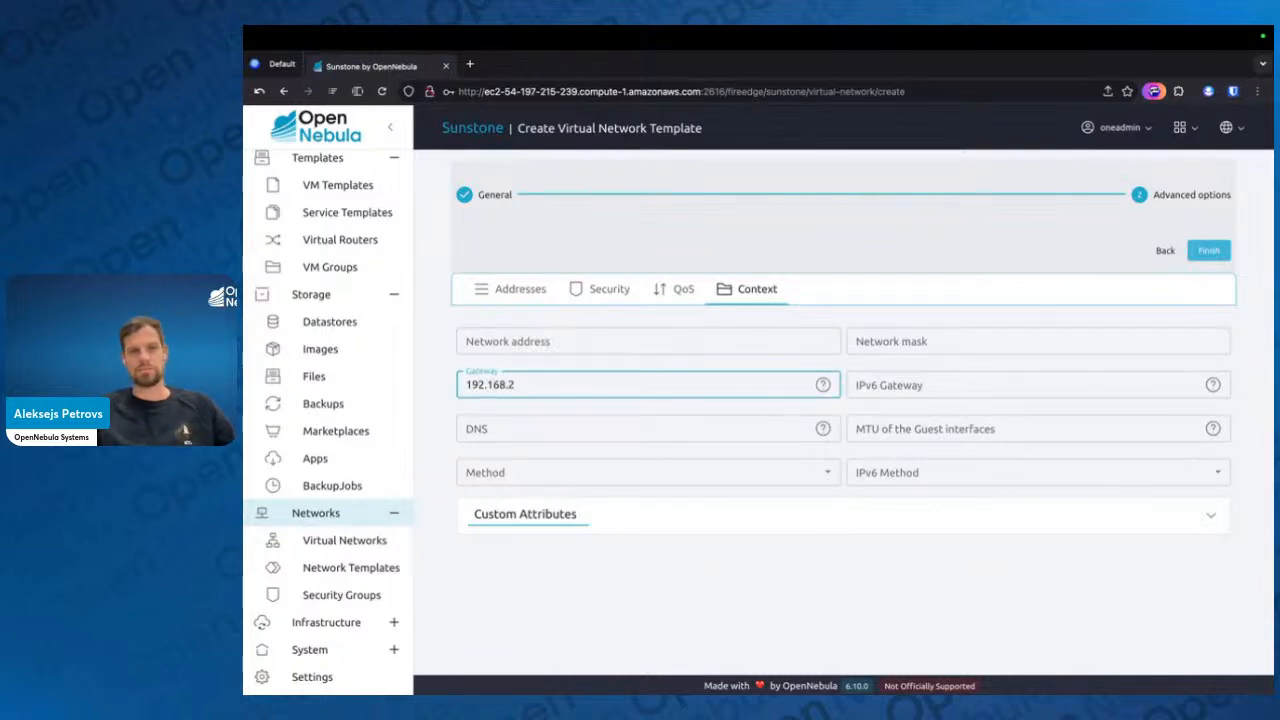
{"action": "type", "text": "0.1"}
Set the DNS server to 1.1.1.1 and finish creating the virtual network
{"action": "left_click", "coordinate": [721, 427]}
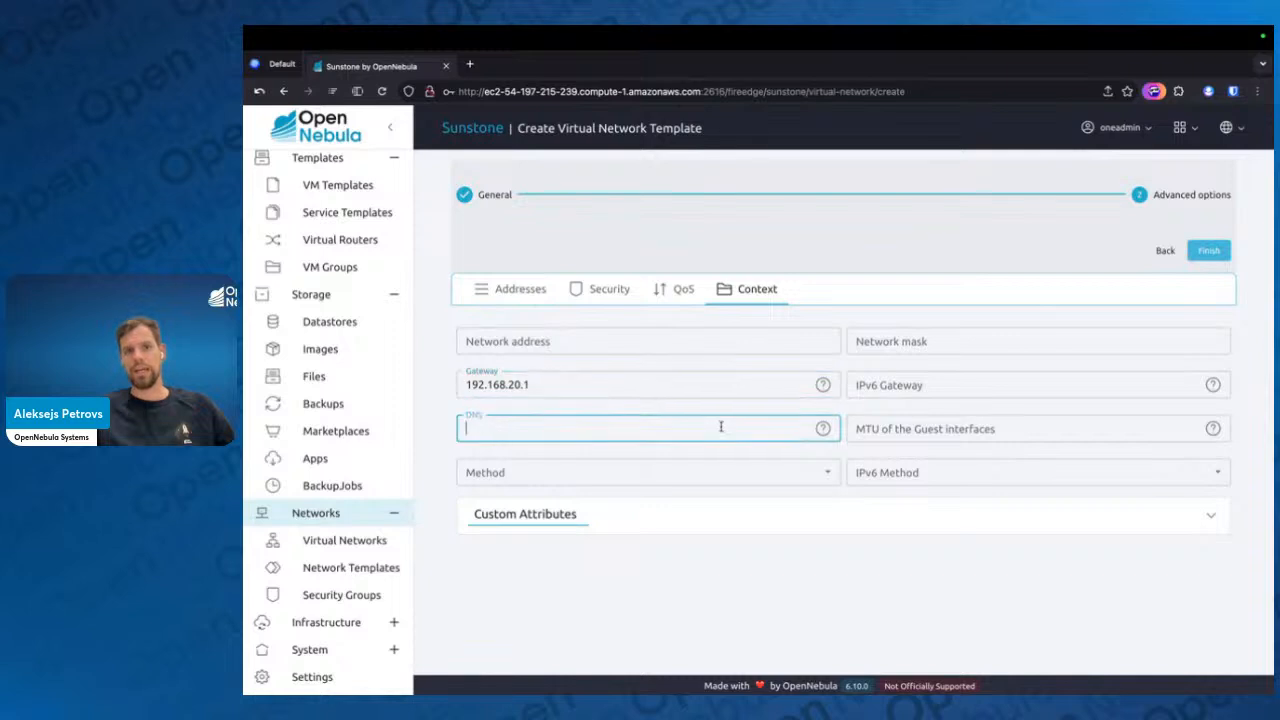
{"action": "type", "text": "1.1.1"}
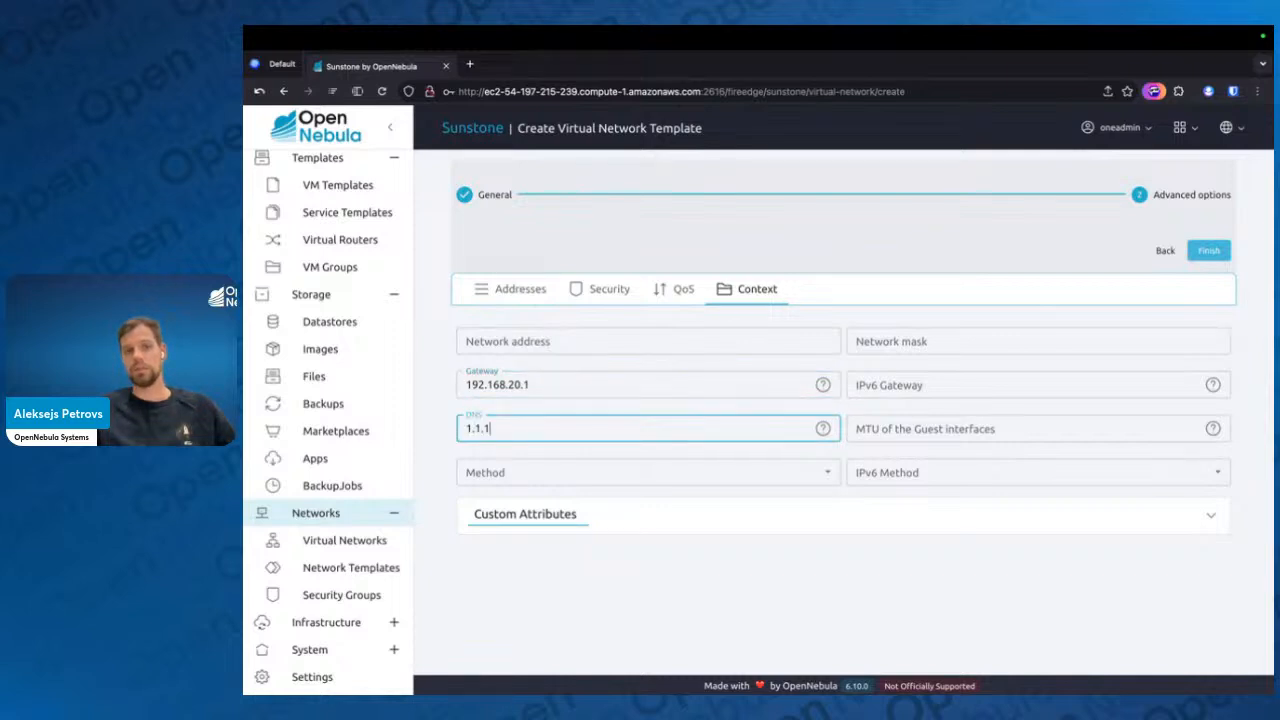
{"action": "type", "text": ".1"}
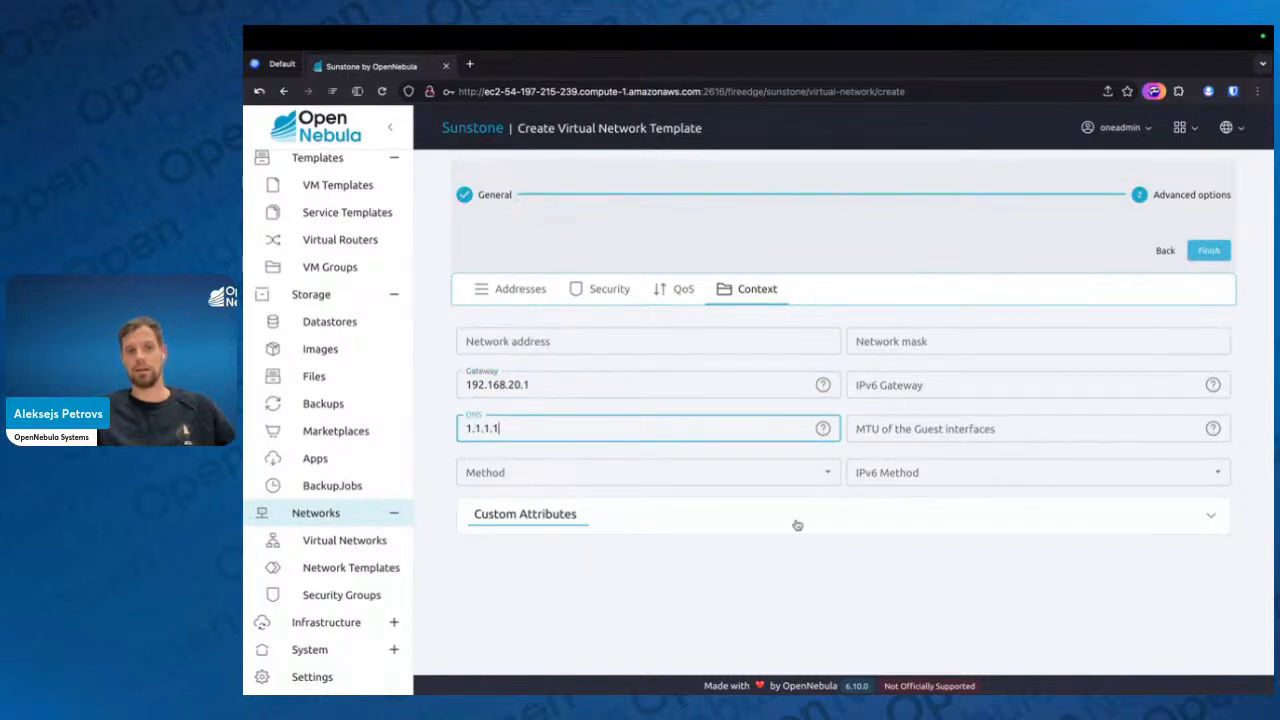
{"action": "left_click", "coordinate": [748, 612]}
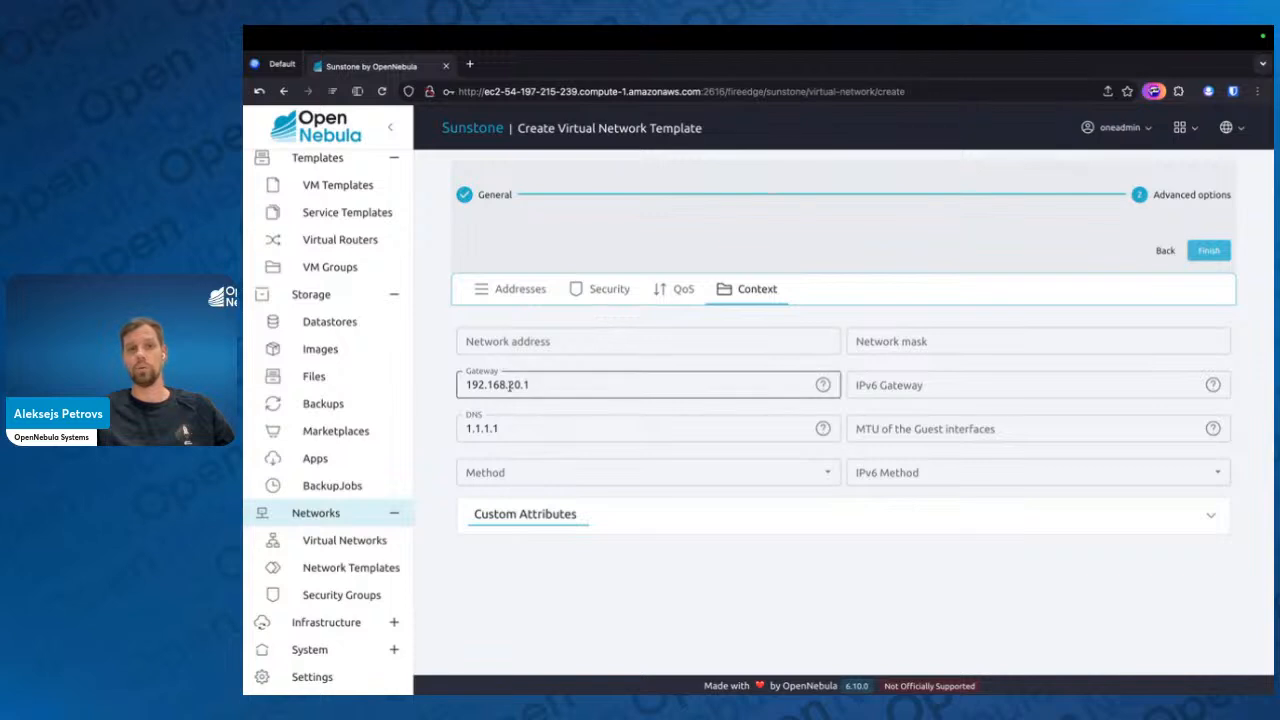
{"action": "left_click", "coordinate": [1209, 250]}
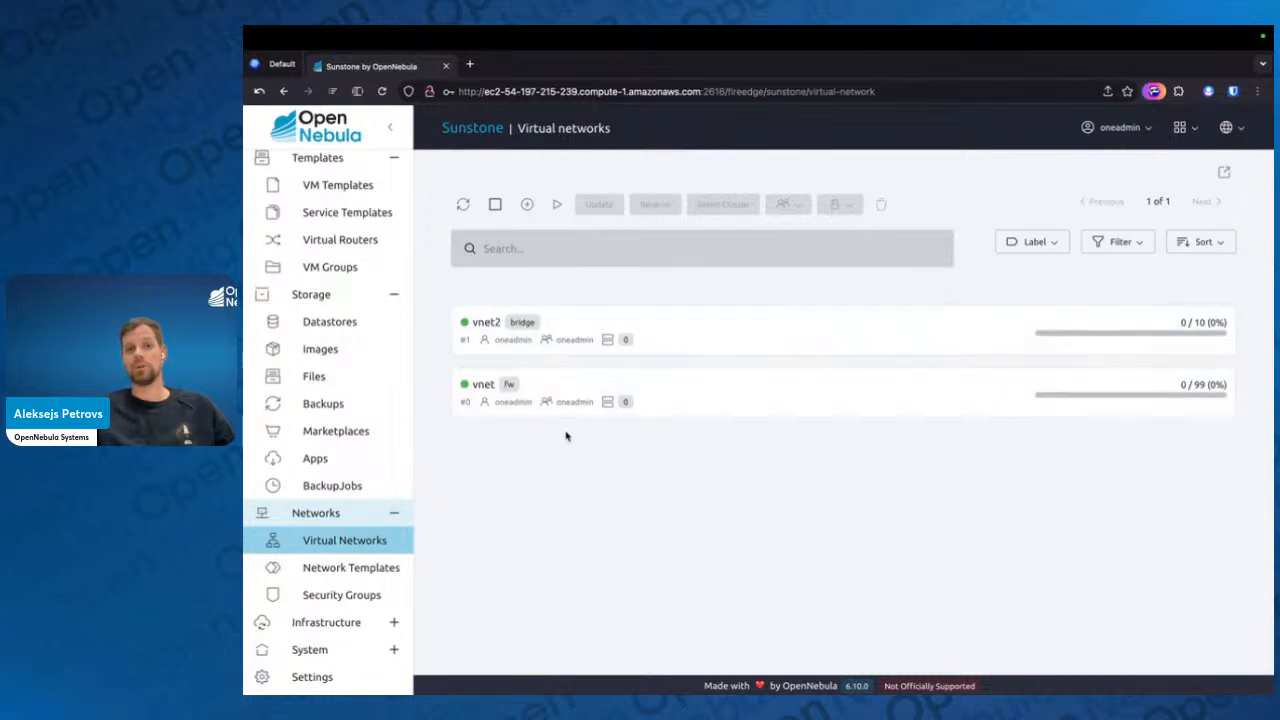
Update the existing vnet network so its context DNS server is 1.1.1.1, and save the change
{"action": "left_click", "coordinate": [496, 392]}
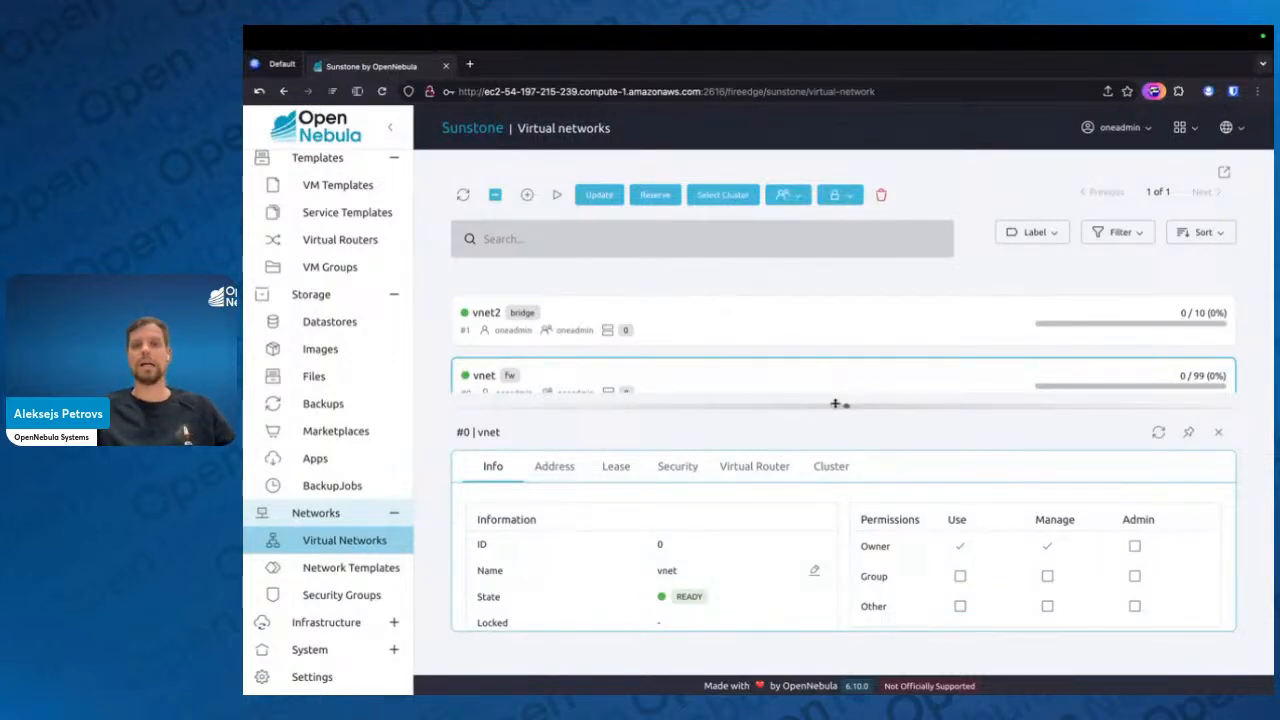
{"action": "left_click_drag", "start_coordinate": [836, 404], "coordinate": [838, 253]}
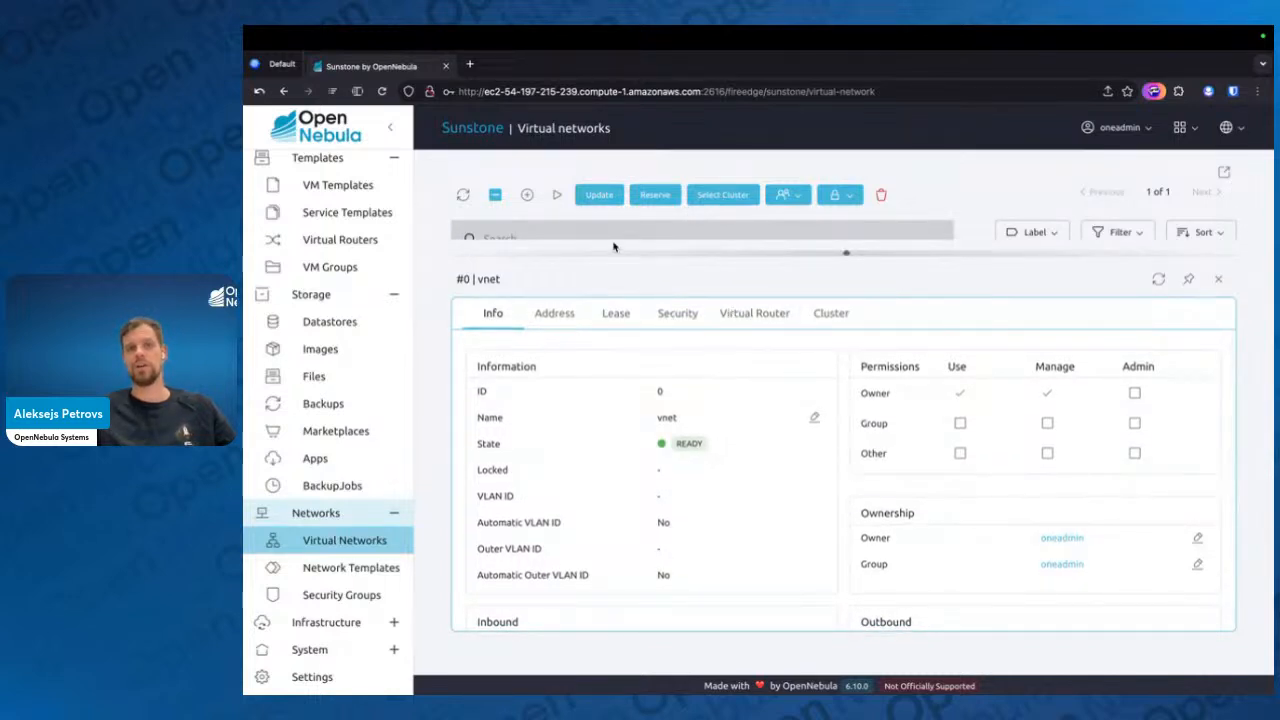
{"action": "left_click", "coordinate": [600, 196]}
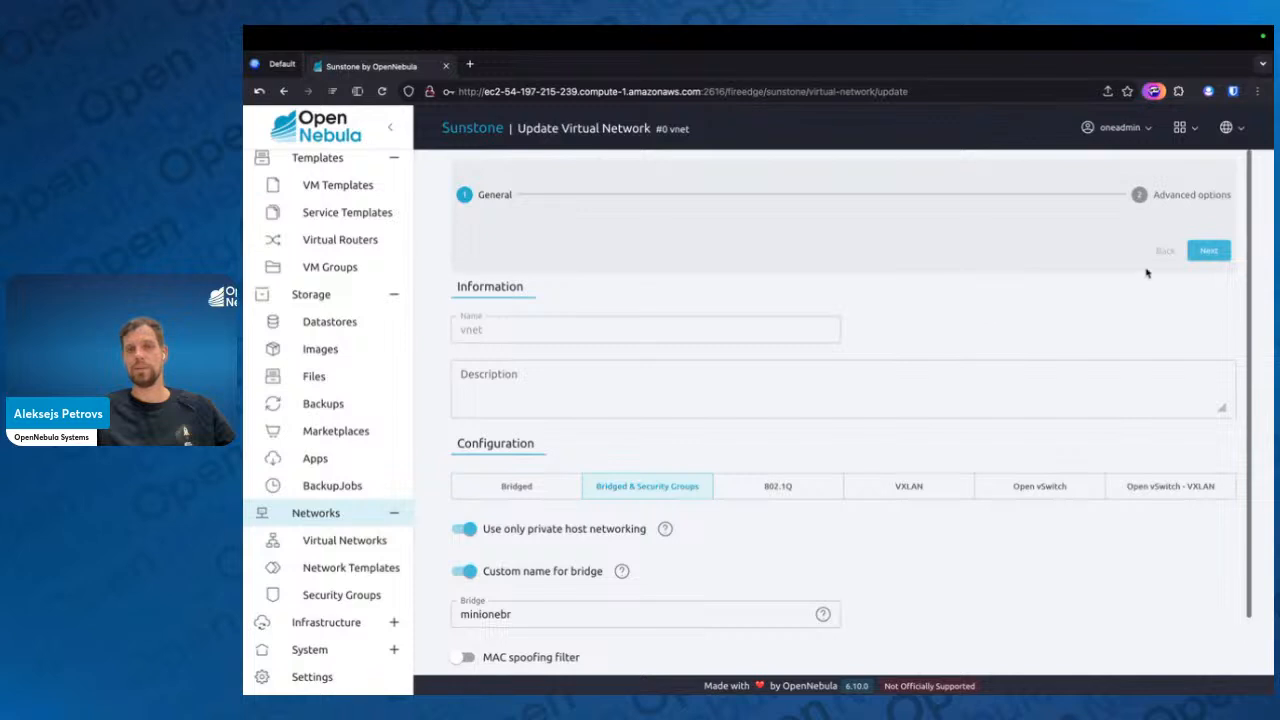
{"action": "left_click", "coordinate": [1208, 250]}
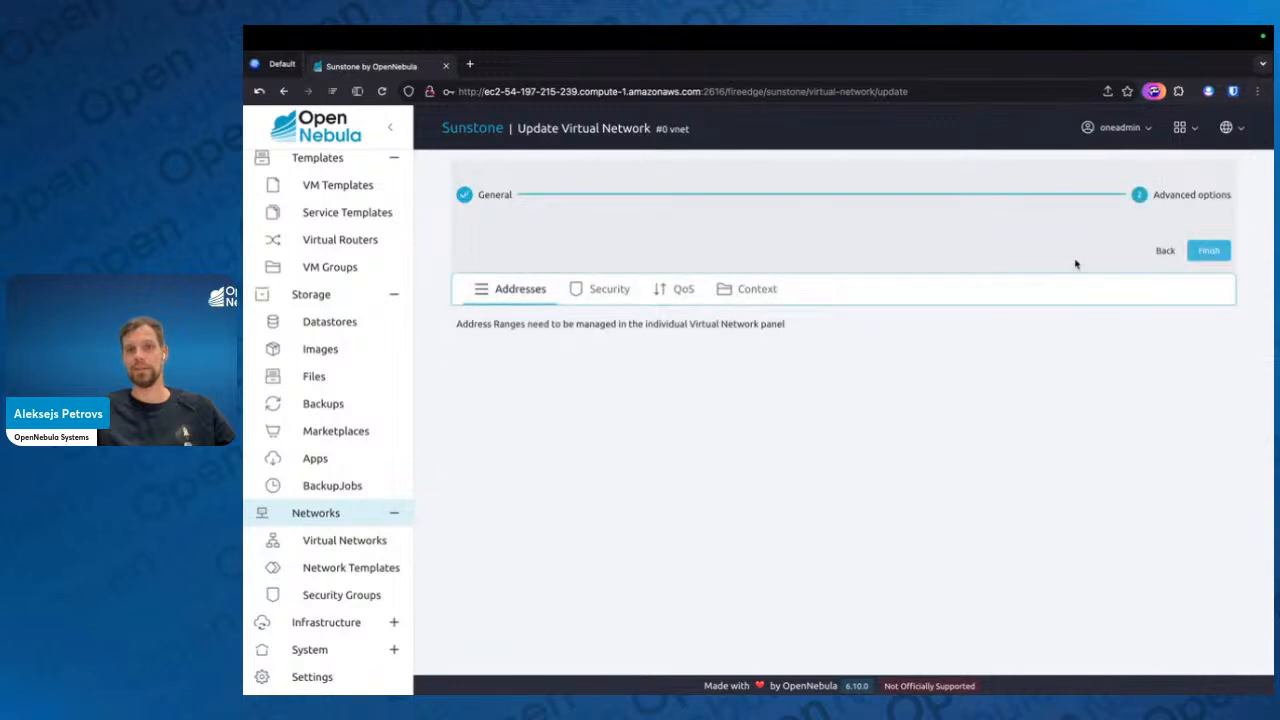
{"action": "left_click", "coordinate": [757, 289]}
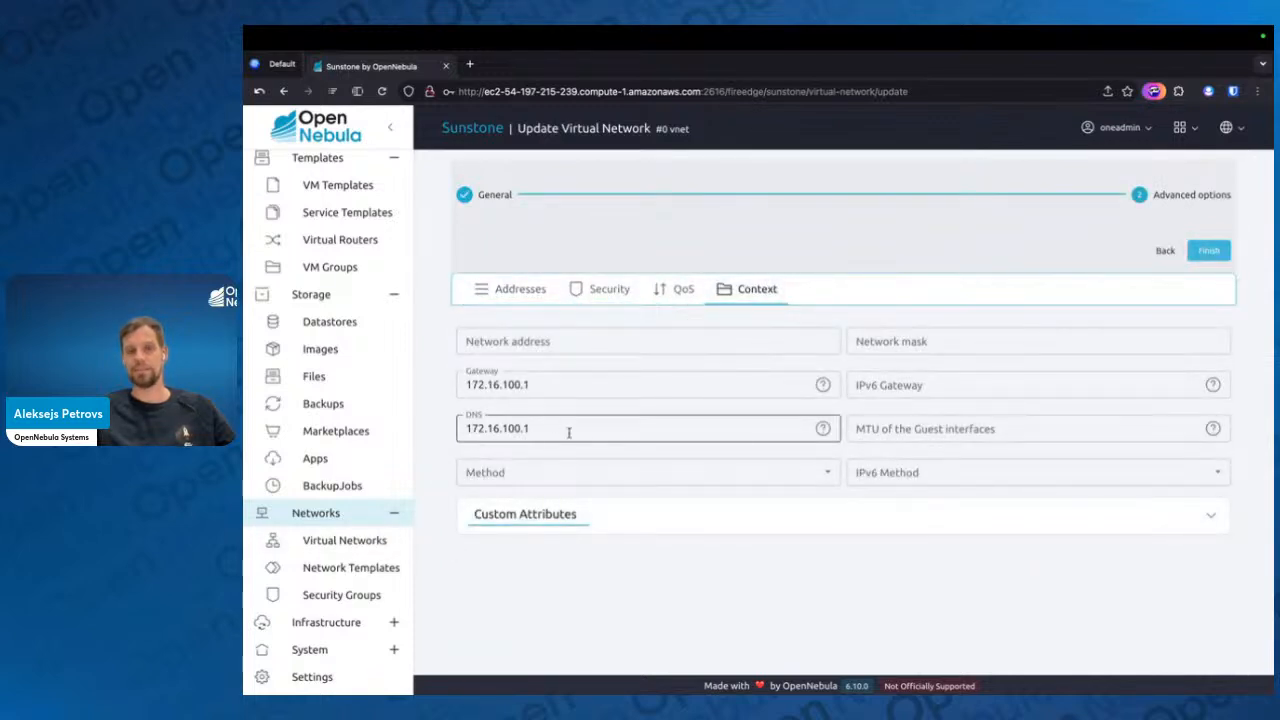
{"action": "left_click_drag", "start_coordinate": [566, 431], "coordinate": [446, 431]}
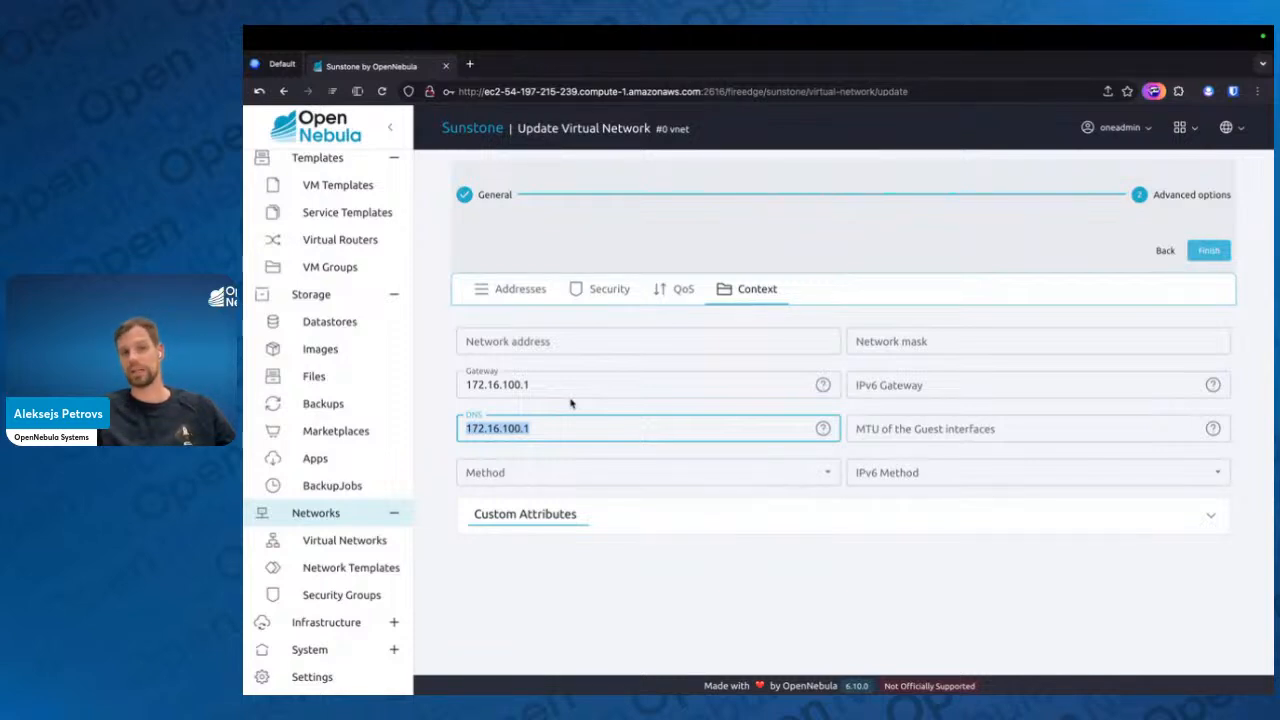
{"action": "type", "text": "1"}
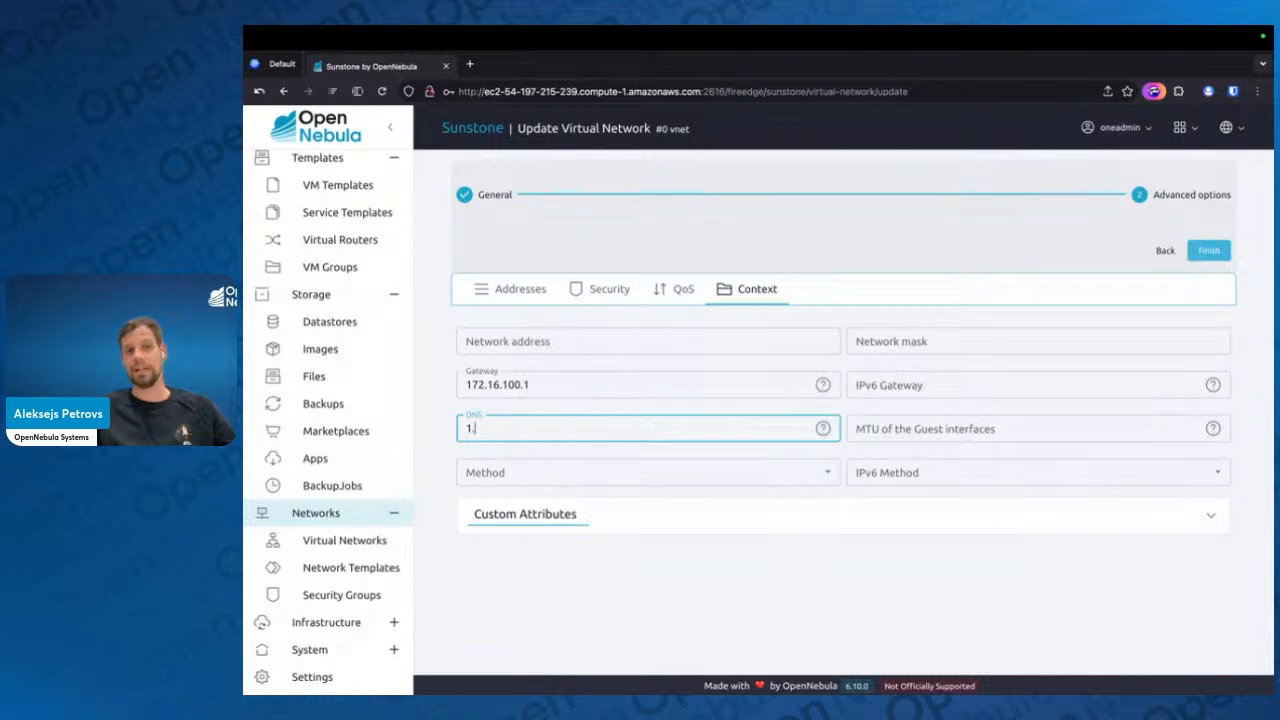
{"action": "type", "text": ".1.1.1"}
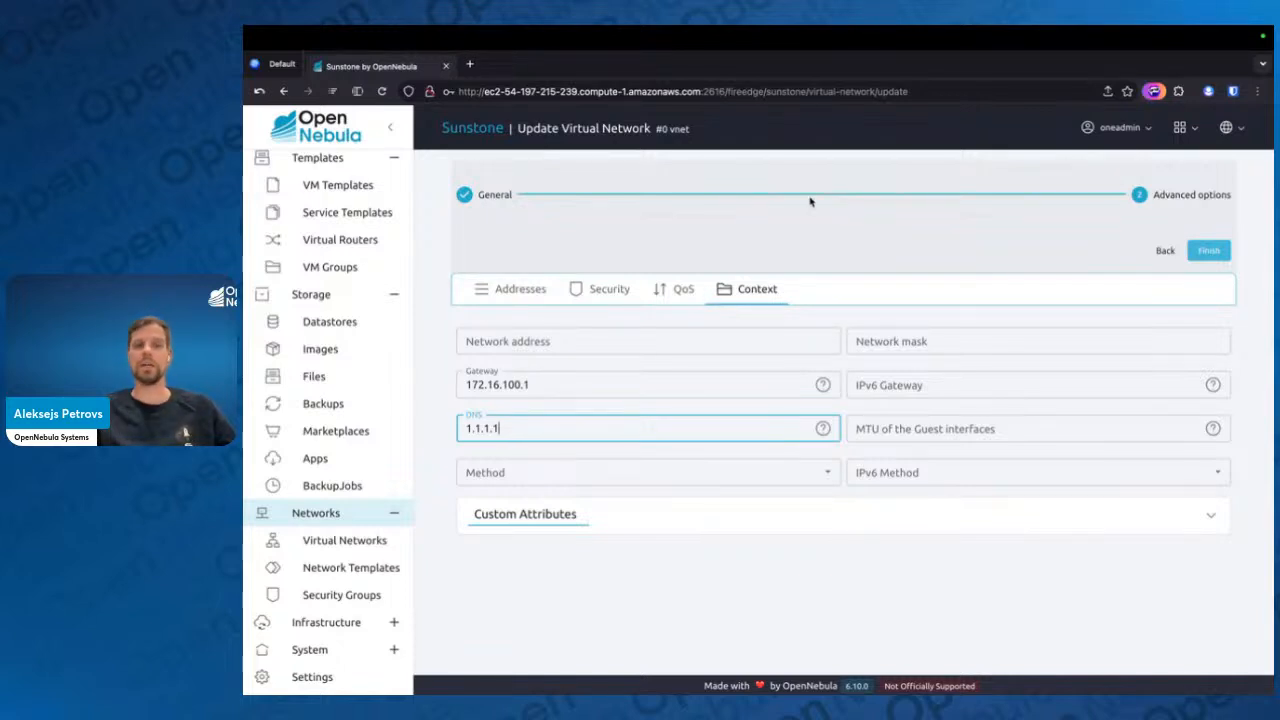
{"action": "left_click", "coordinate": [1207, 254]}
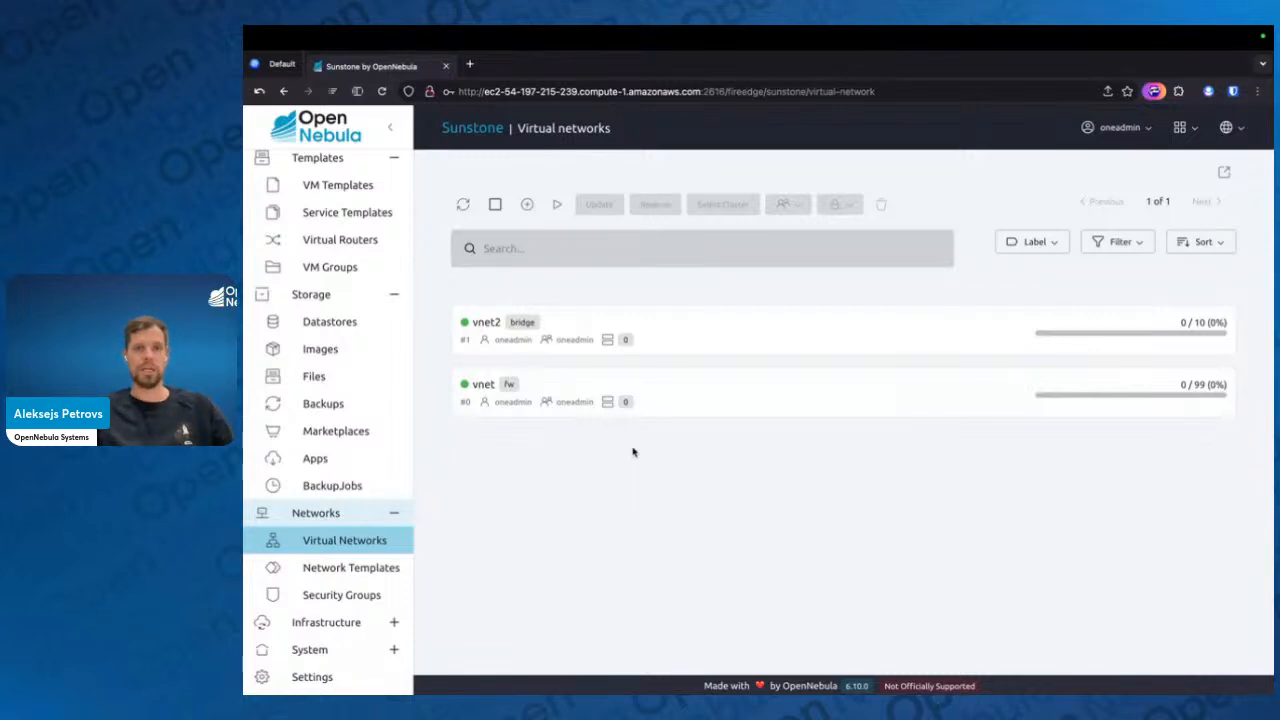
Try granting Use and Manage permissions on vnet to others, revoke them again and close the network's details
{"action": "left_click", "coordinate": [666, 414]}
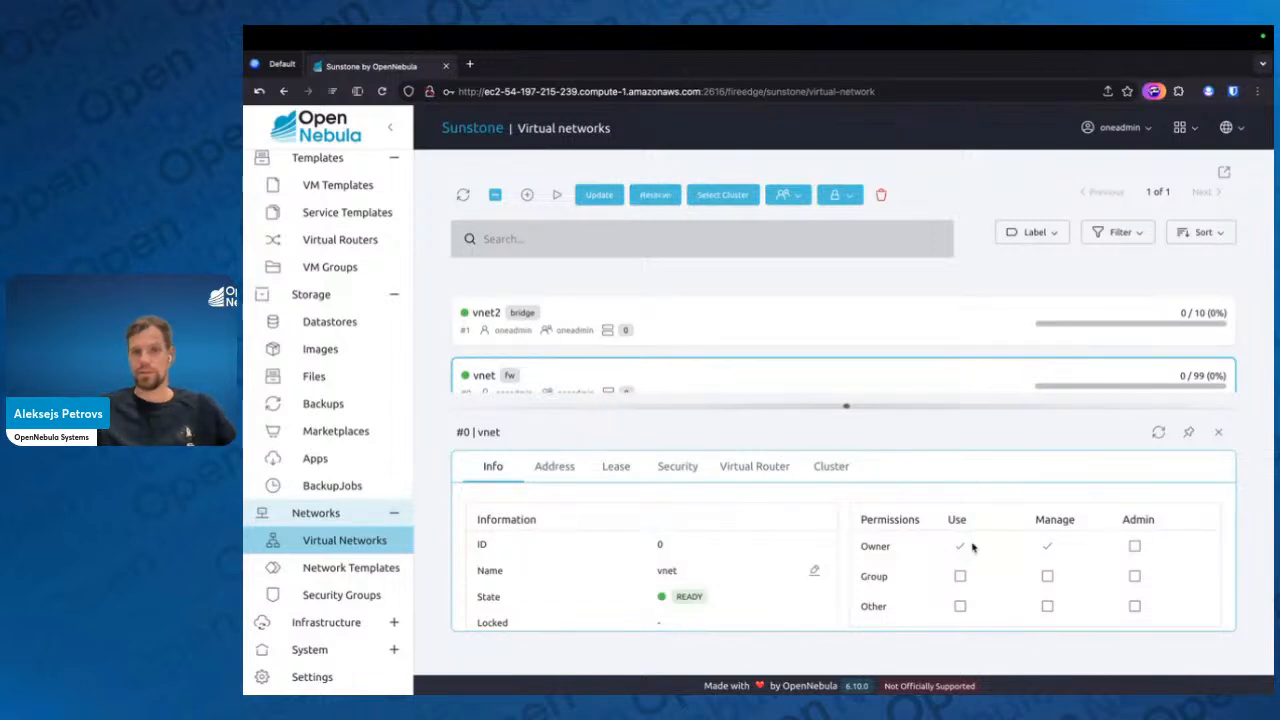
{"action": "left_click", "coordinate": [960, 606]}
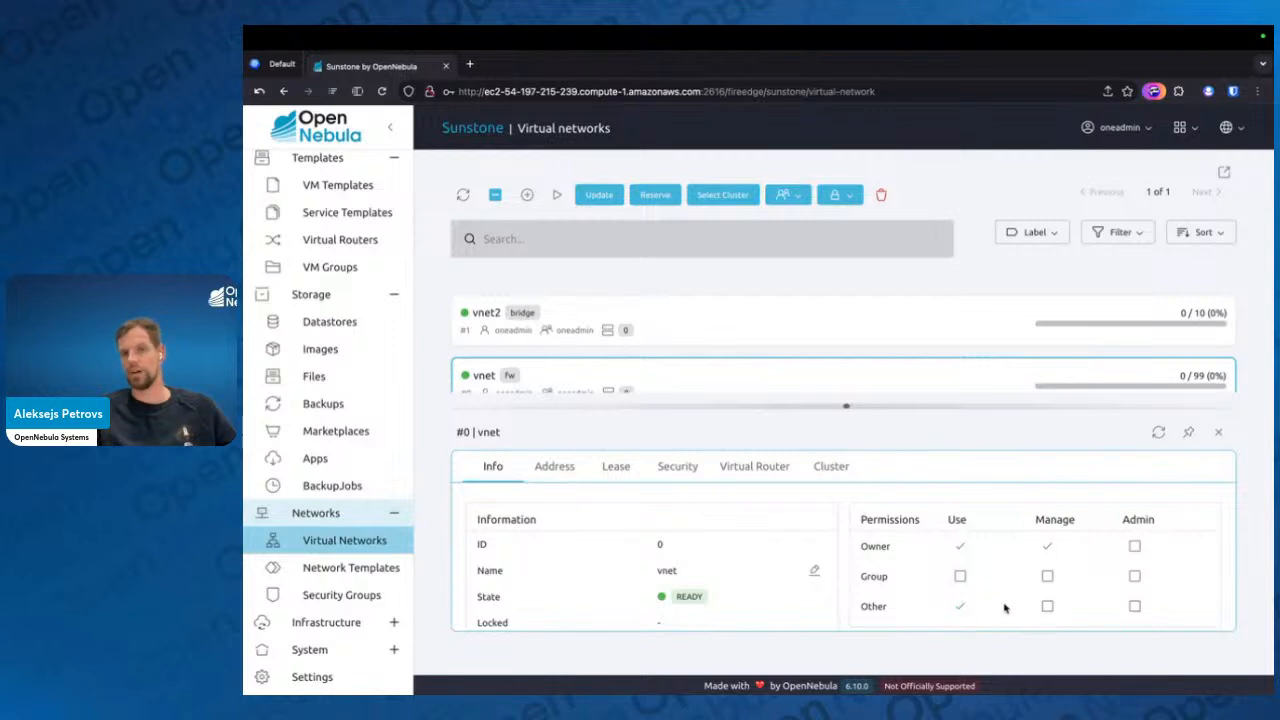
{"action": "left_click", "coordinate": [1047, 606]}
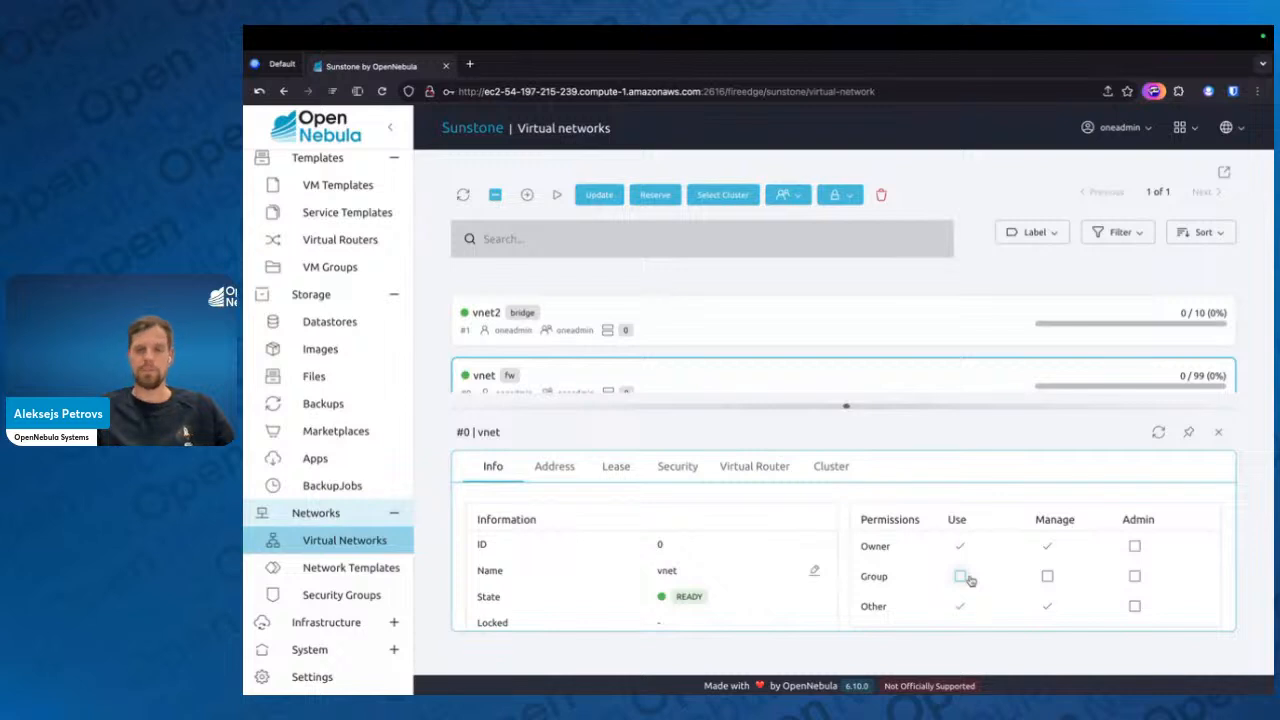
{"action": "left_click", "coordinate": [957, 608]}
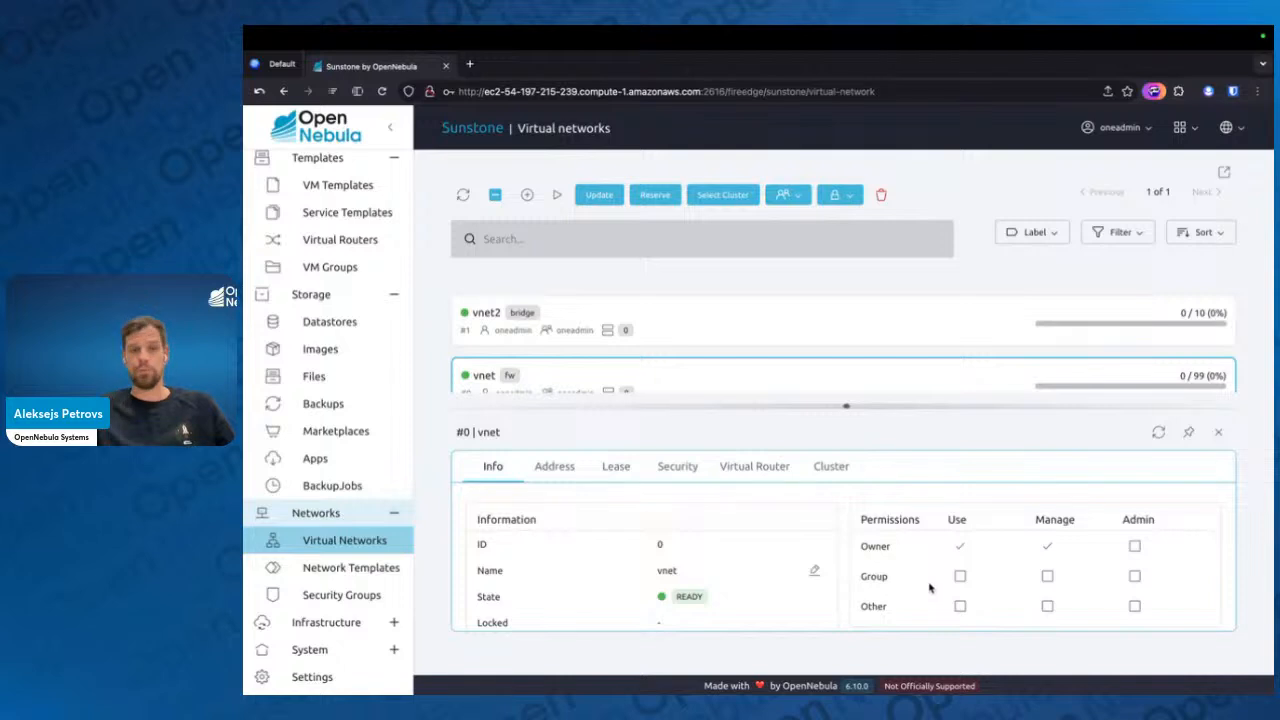
{"action": "left_click", "coordinate": [1220, 438]}
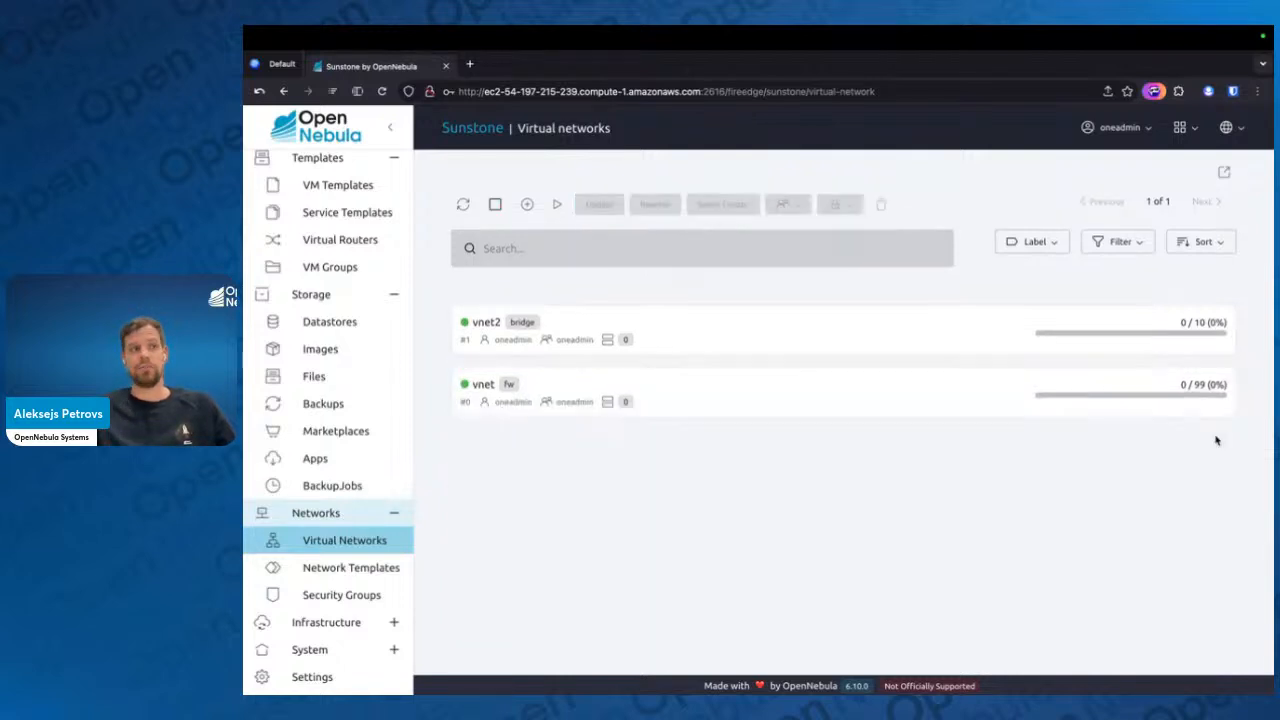
Start a reservation from vnet into a new virtual network with 15 addresses from the #0 IP range 172.16.100.2
{"action": "left_click", "coordinate": [856, 398]}
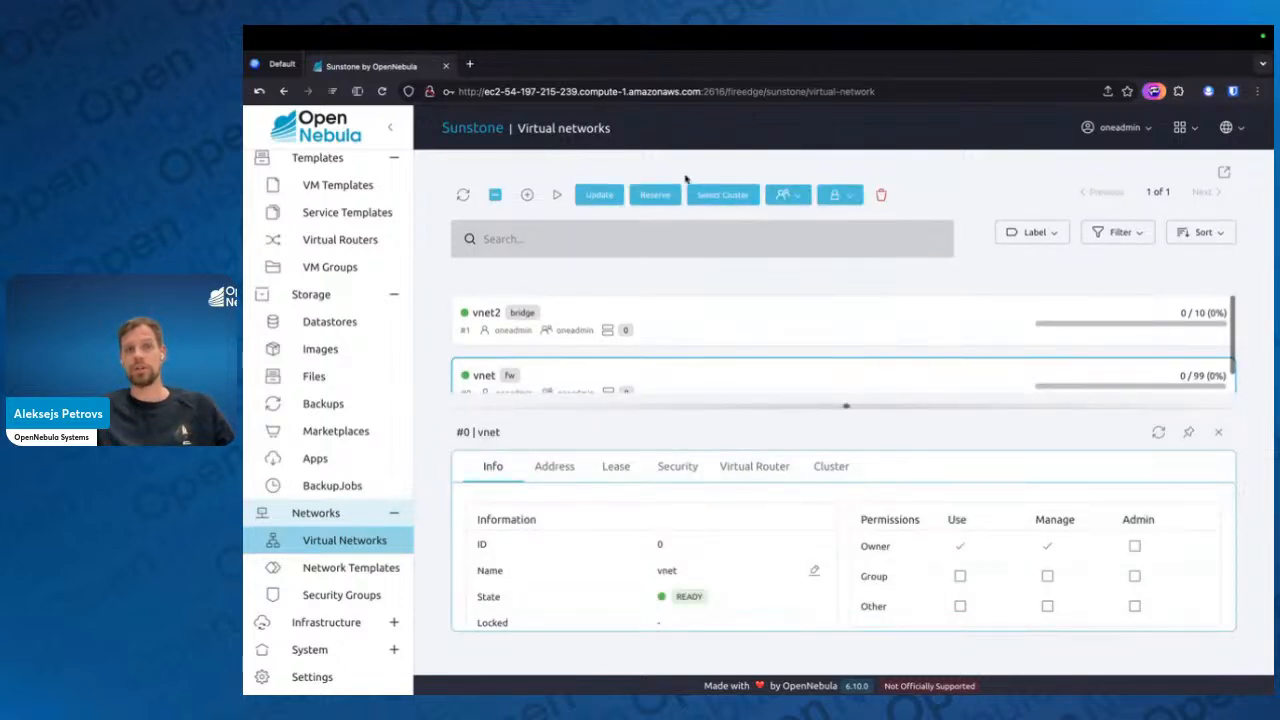
{"action": "left_click", "coordinate": [632, 200]}
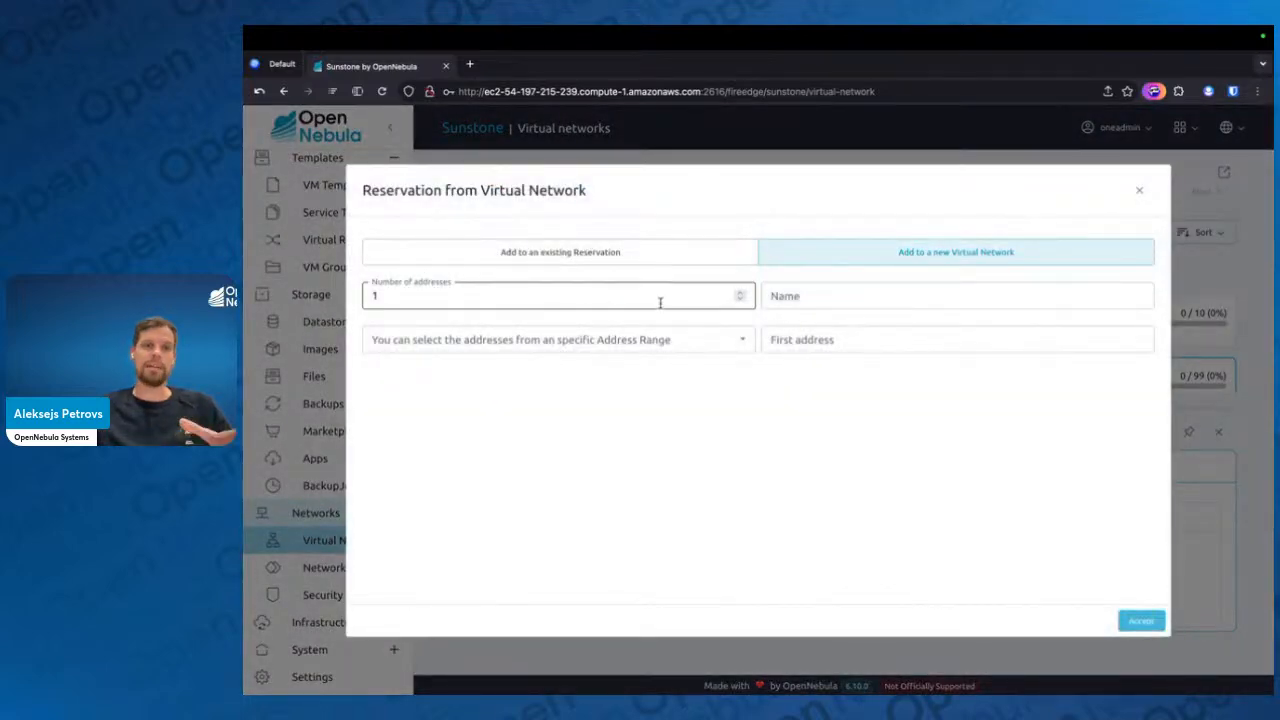
{"action": "left_click", "coordinate": [660, 301]}
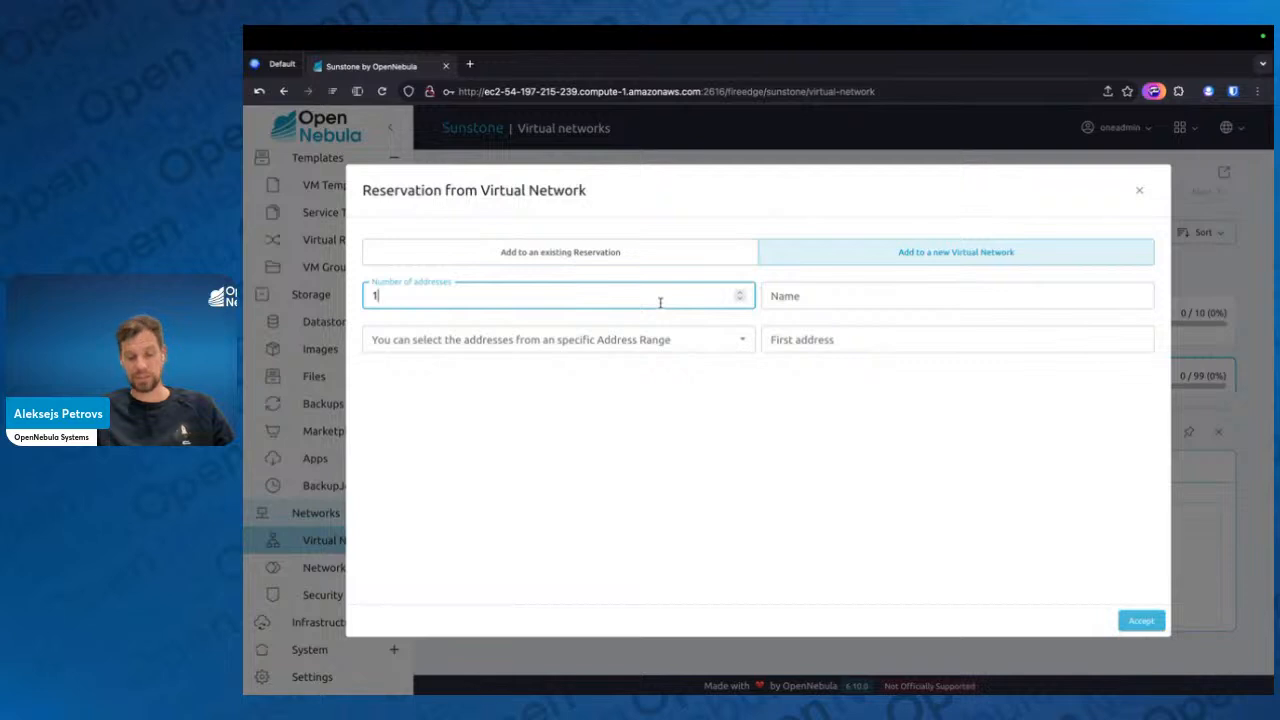
{"action": "type", "text": "5"}
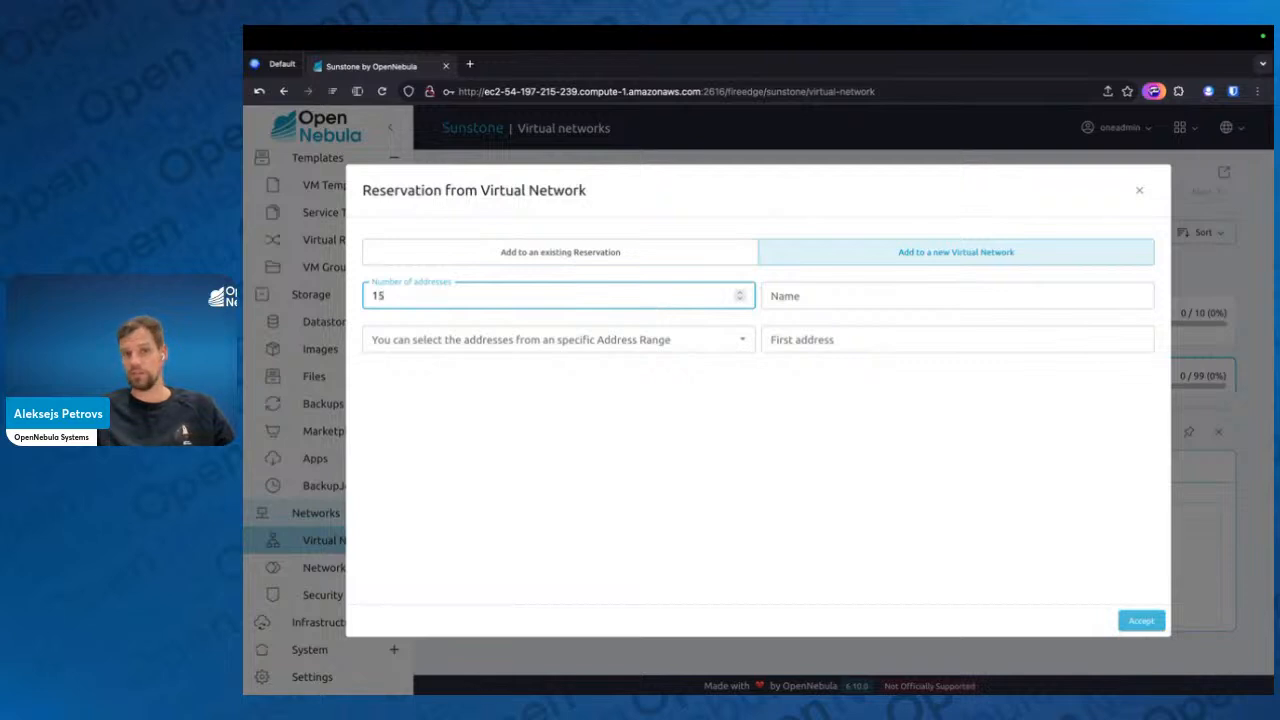
{"action": "left_click", "coordinate": [669, 339]}
{"action": "left_click", "coordinate": [466, 404]}
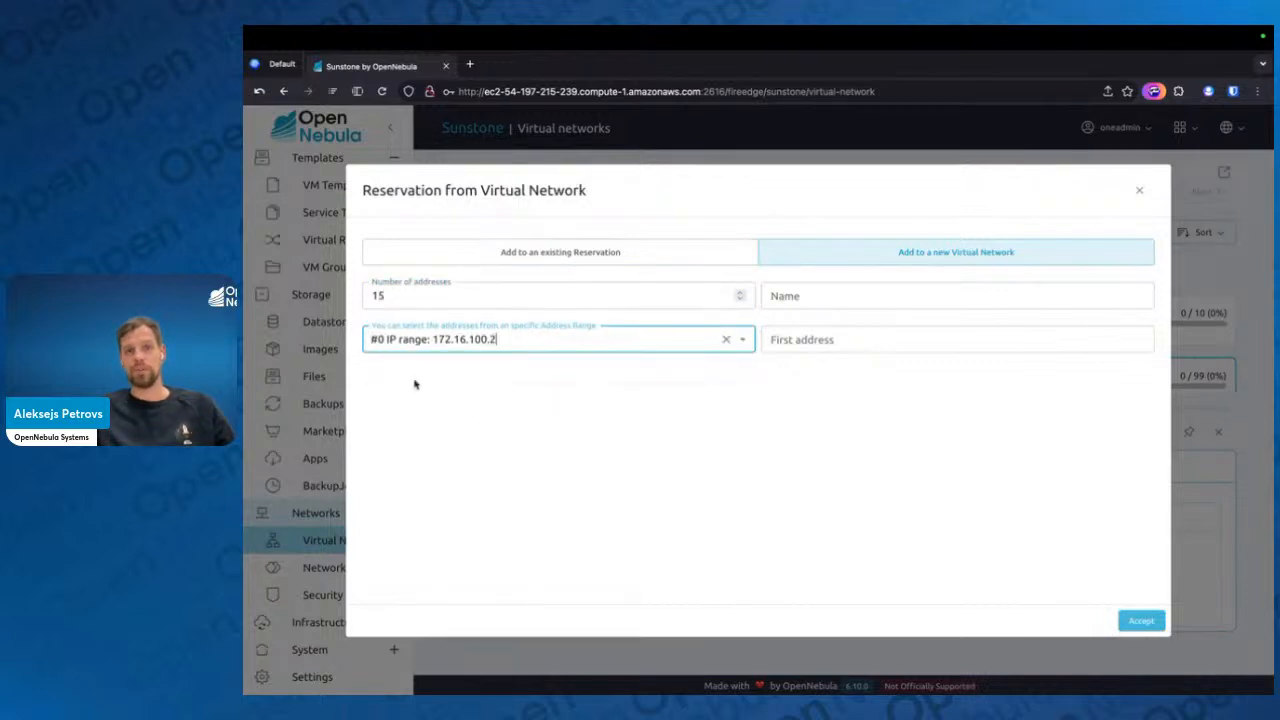
Name the reserved network johns_range, leave the first address empty and create the reservation
{"action": "left_click", "coordinate": [800, 296]}
{"action": "type", "text": "jo"}
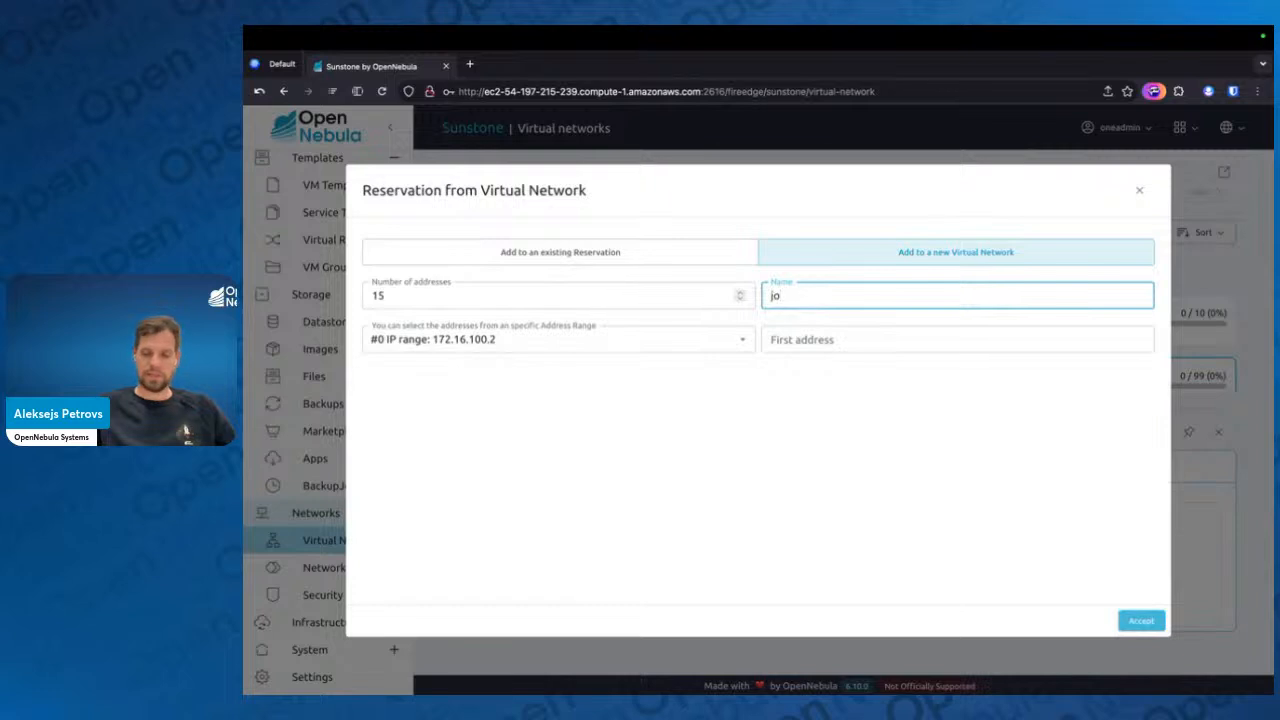
{"action": "type", "text": "hns_rangle"}
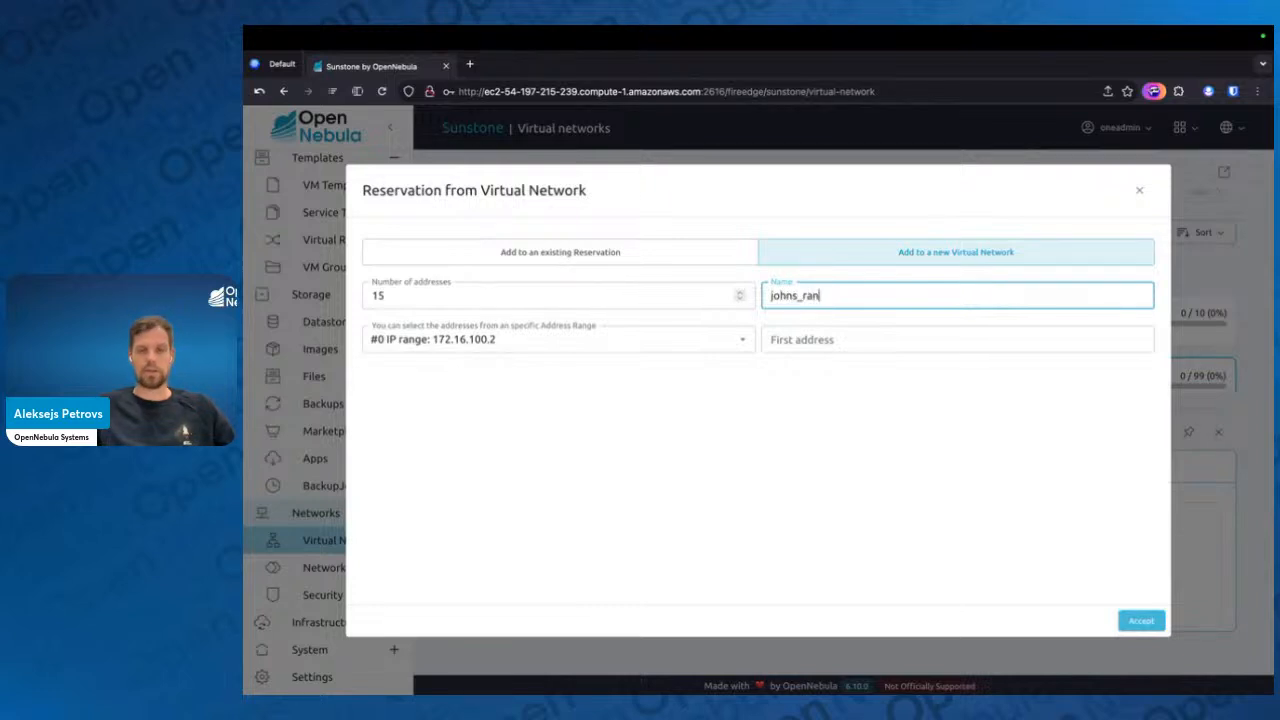
{"action": "key", "text": "BackSpace"}
{"action": "key", "text": "BackSpace"}
{"action": "type", "text": "e"}
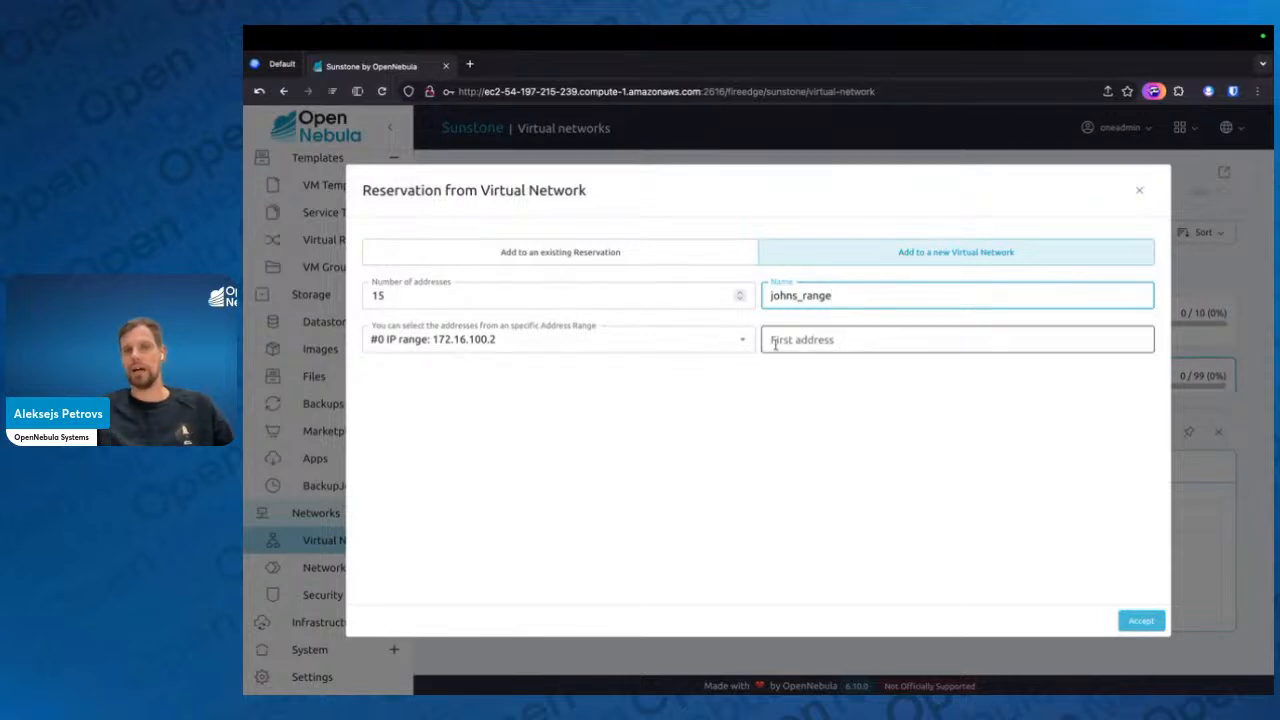
{"action": "left_click", "coordinate": [763, 439]}
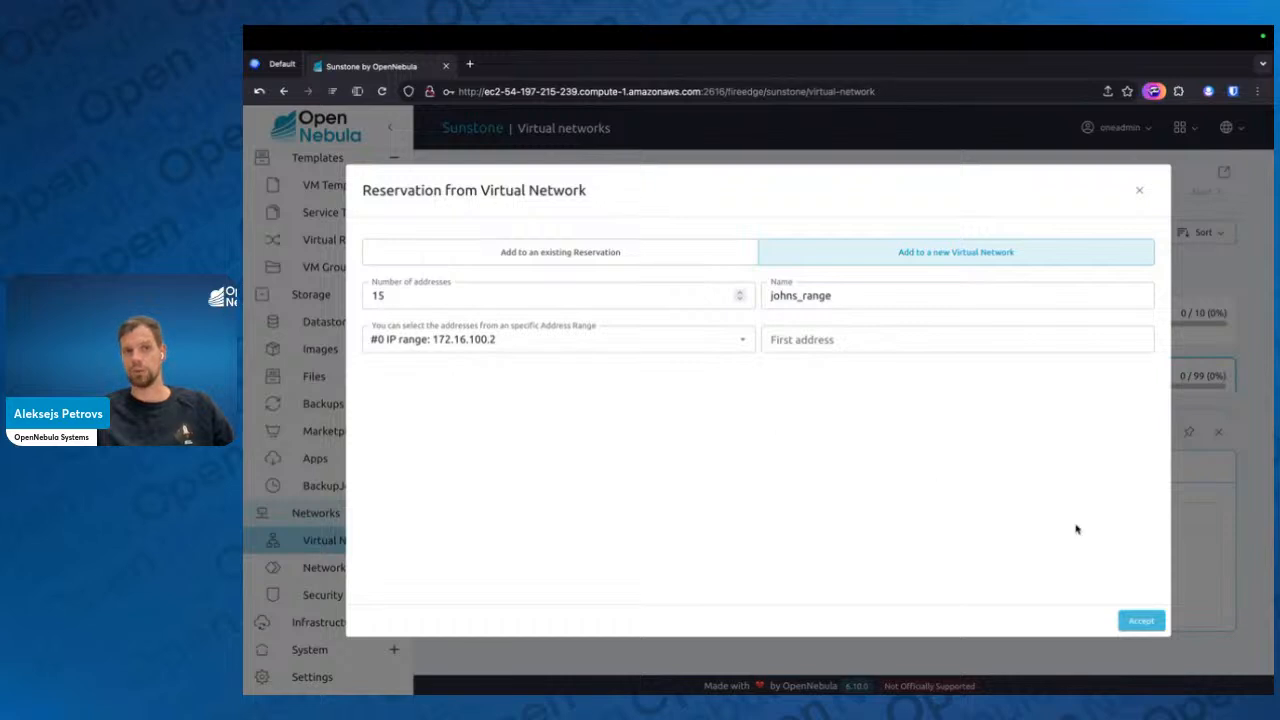
{"action": "left_click", "coordinate": [1136, 624]}
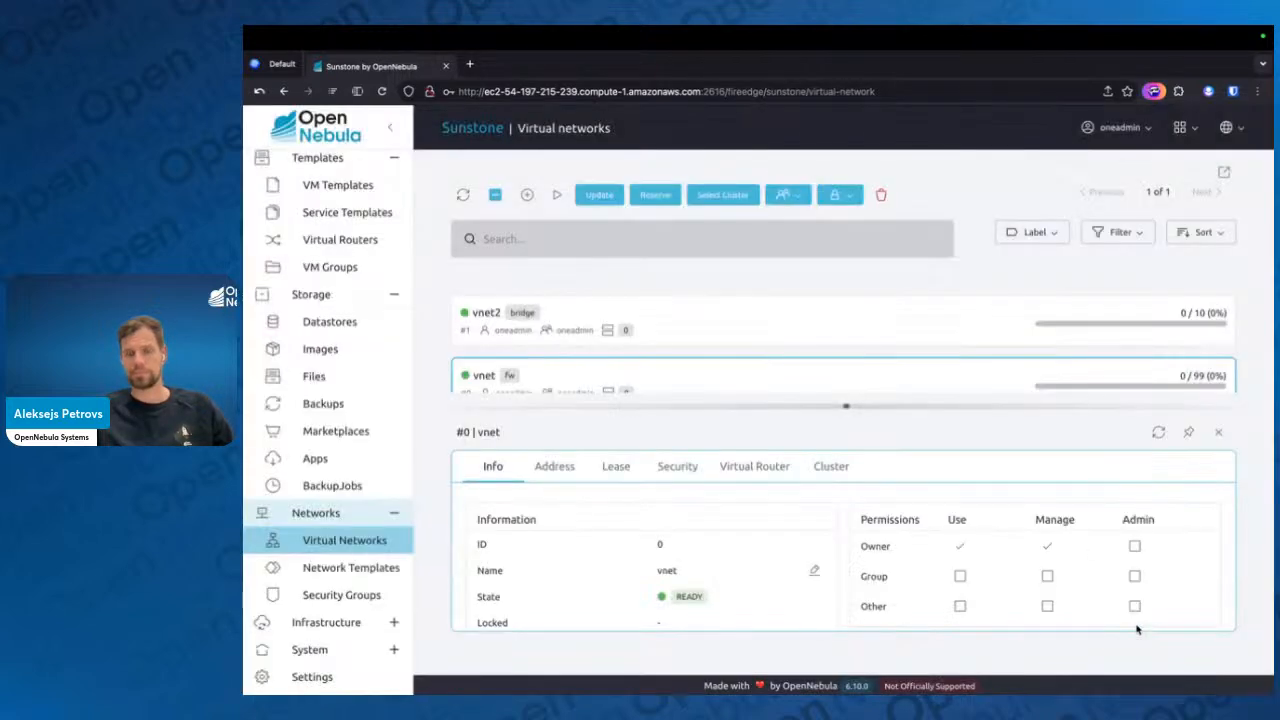
Refresh the virtual network list and open the details of the johns_range reservation
{"action": "left_click", "coordinate": [1217, 440]}
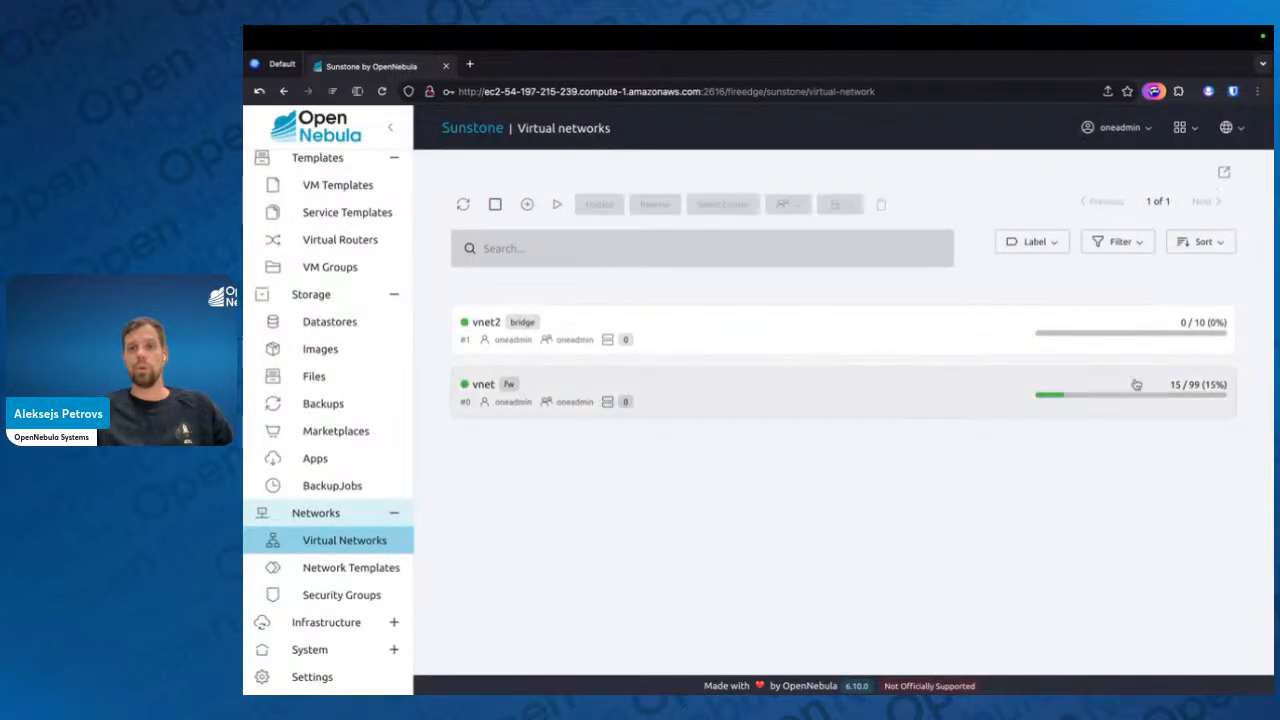
{"action": "left_click", "coordinate": [463, 204]}
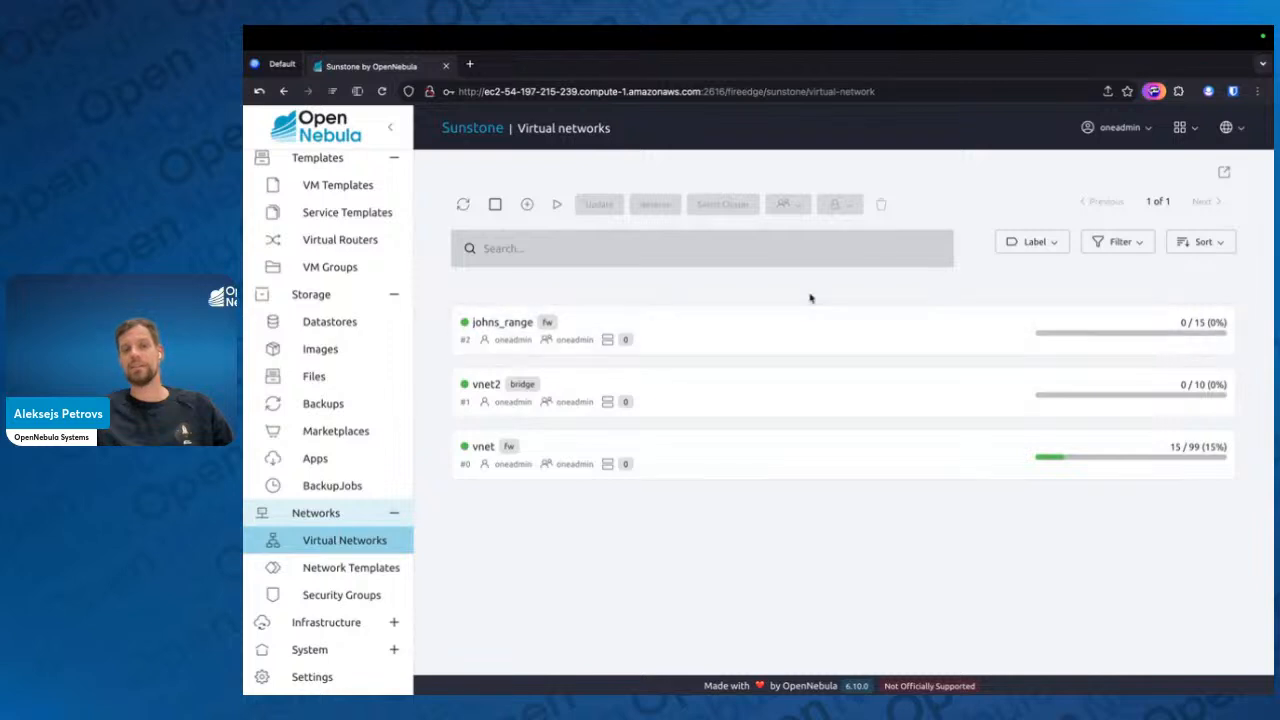
{"action": "left_click", "coordinate": [581, 332]}
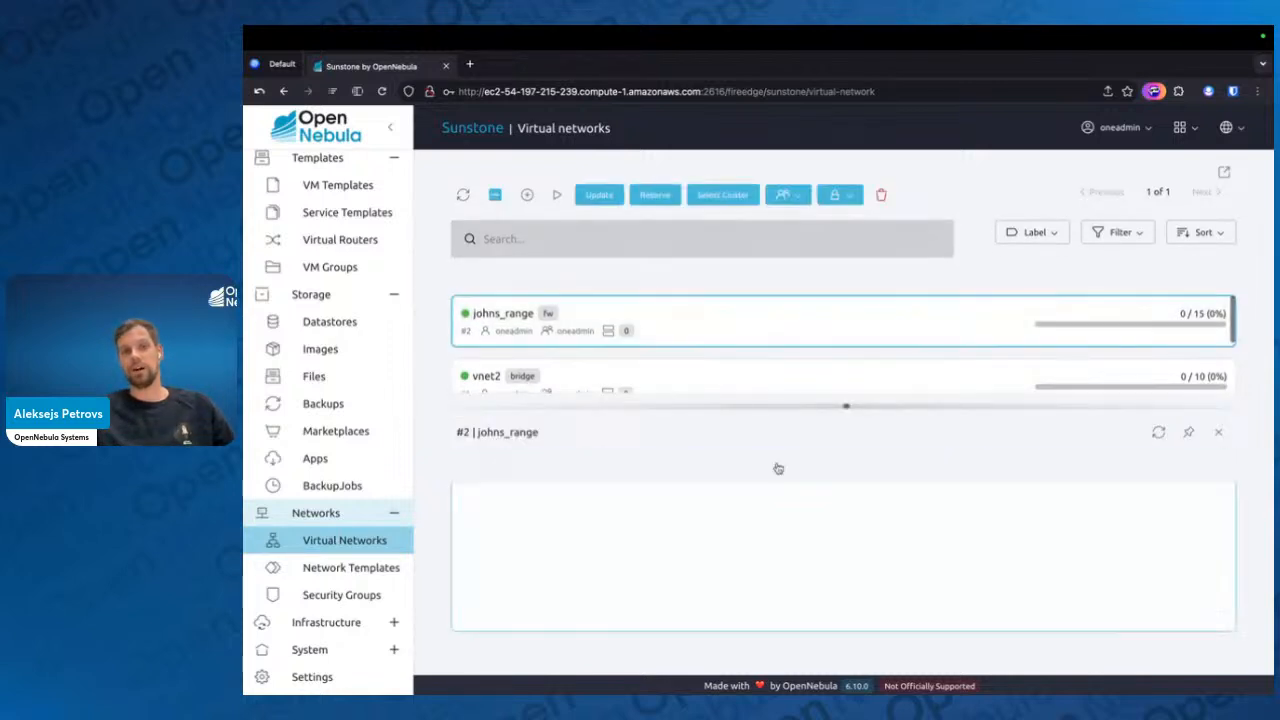
Grant others Use and Manage permissions on johns_range and close its details
{"action": "scroll", "coordinate": [853, 559], "scroll_direction": "down", "scroll_amount": 3}
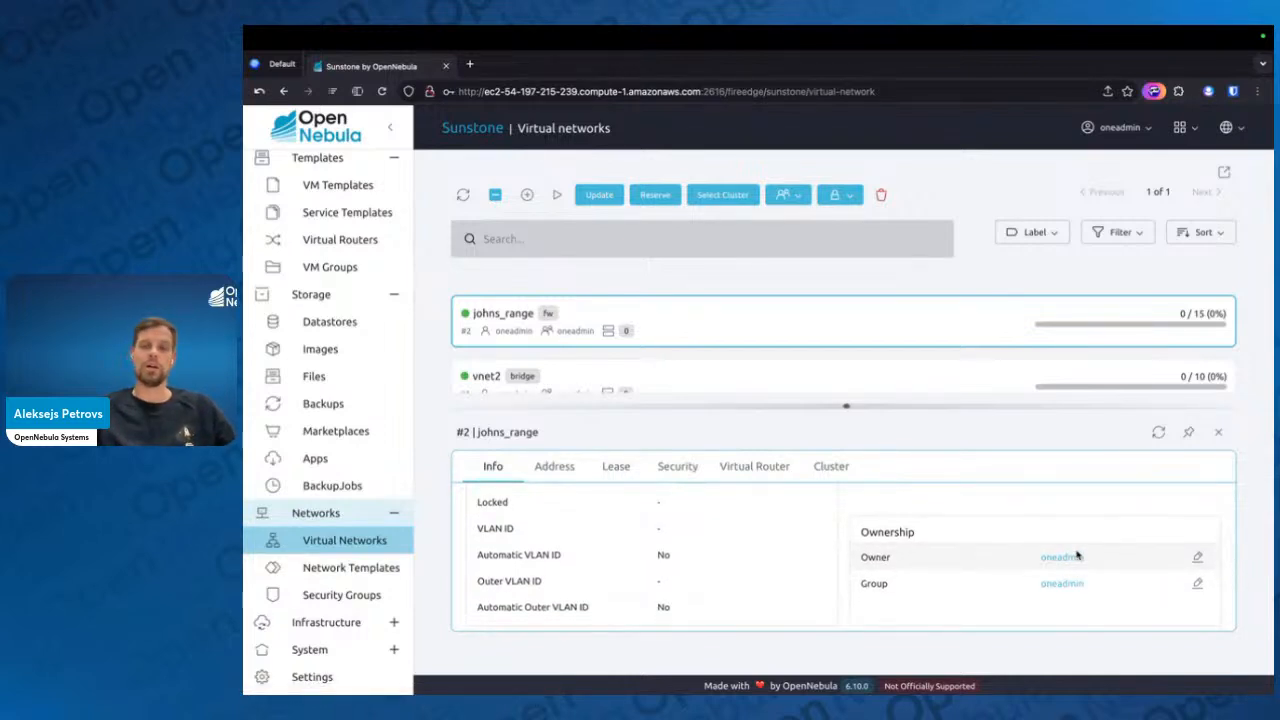
{"action": "scroll", "coordinate": [1077, 555], "scroll_direction": "up", "scroll_amount": 5}
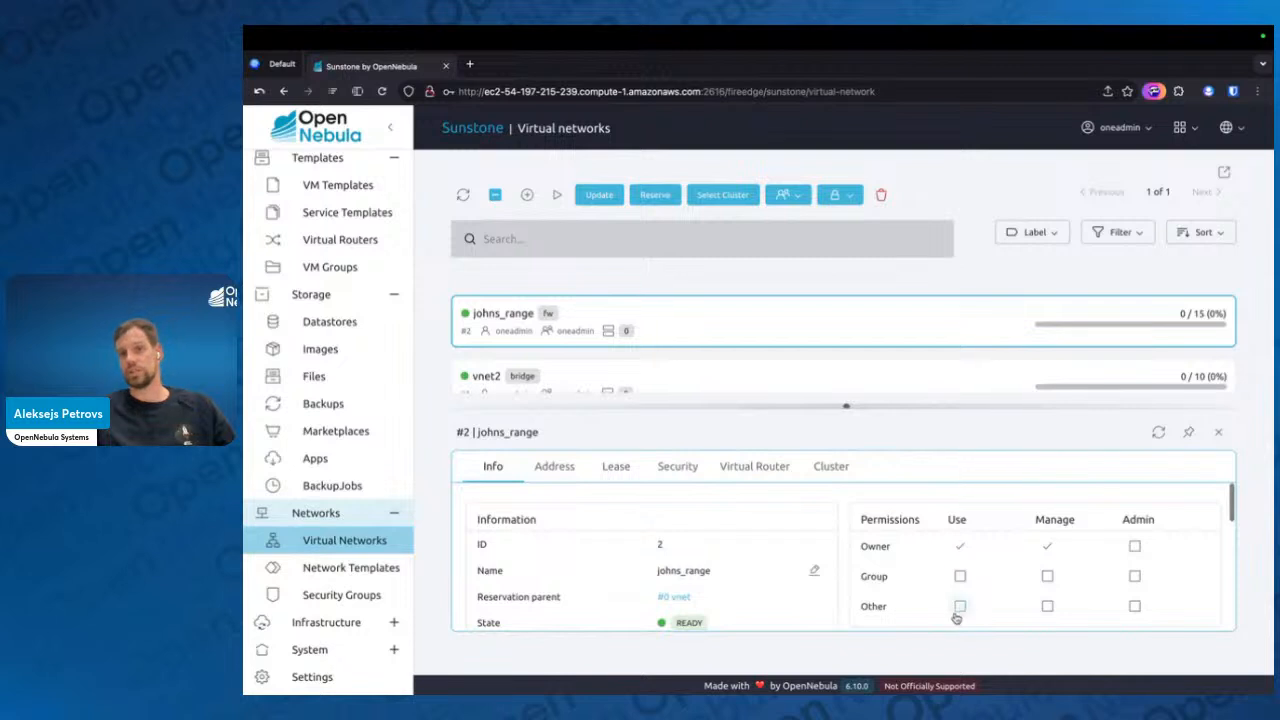
{"action": "left_click", "coordinate": [960, 607]}
{"action": "left_click", "coordinate": [1049, 608]}
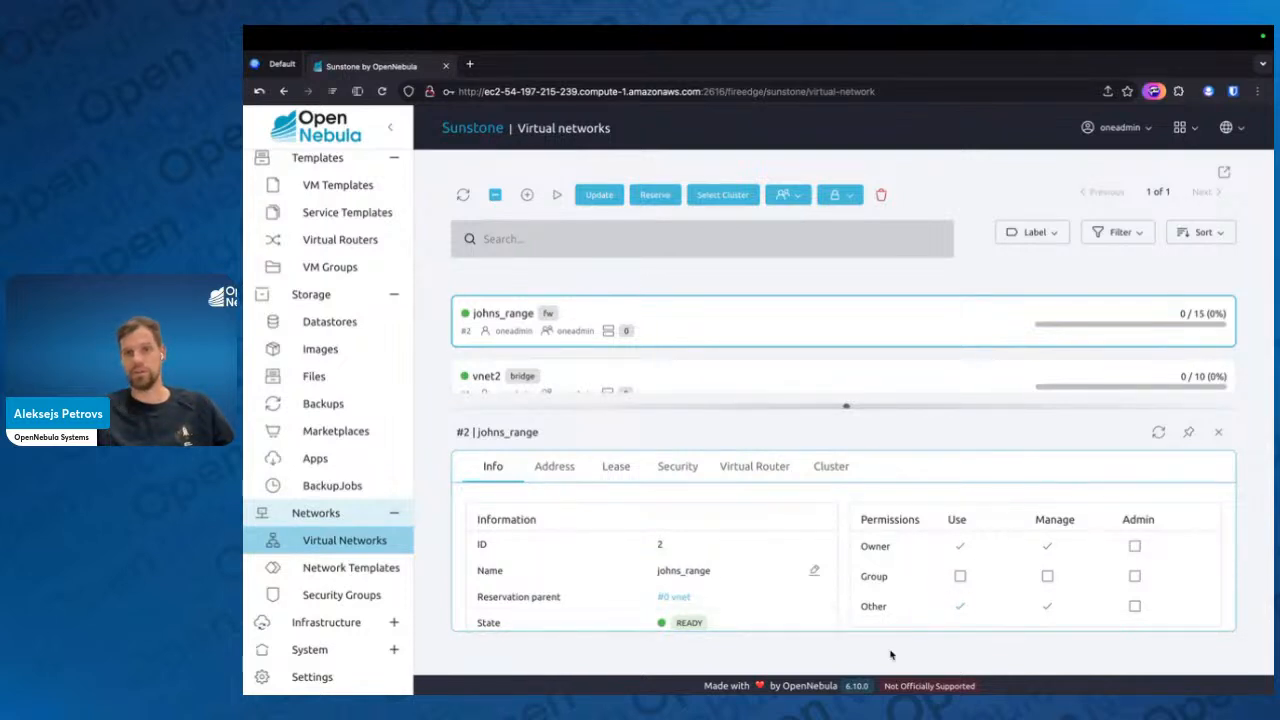
{"action": "left_click", "coordinate": [1219, 432]}
Reopen johns_range's details, enlarge the view, examine its expanded attributes such as DNS and gateway, and close the details
{"action": "mouse_move", "coordinate": [1085, 340]}
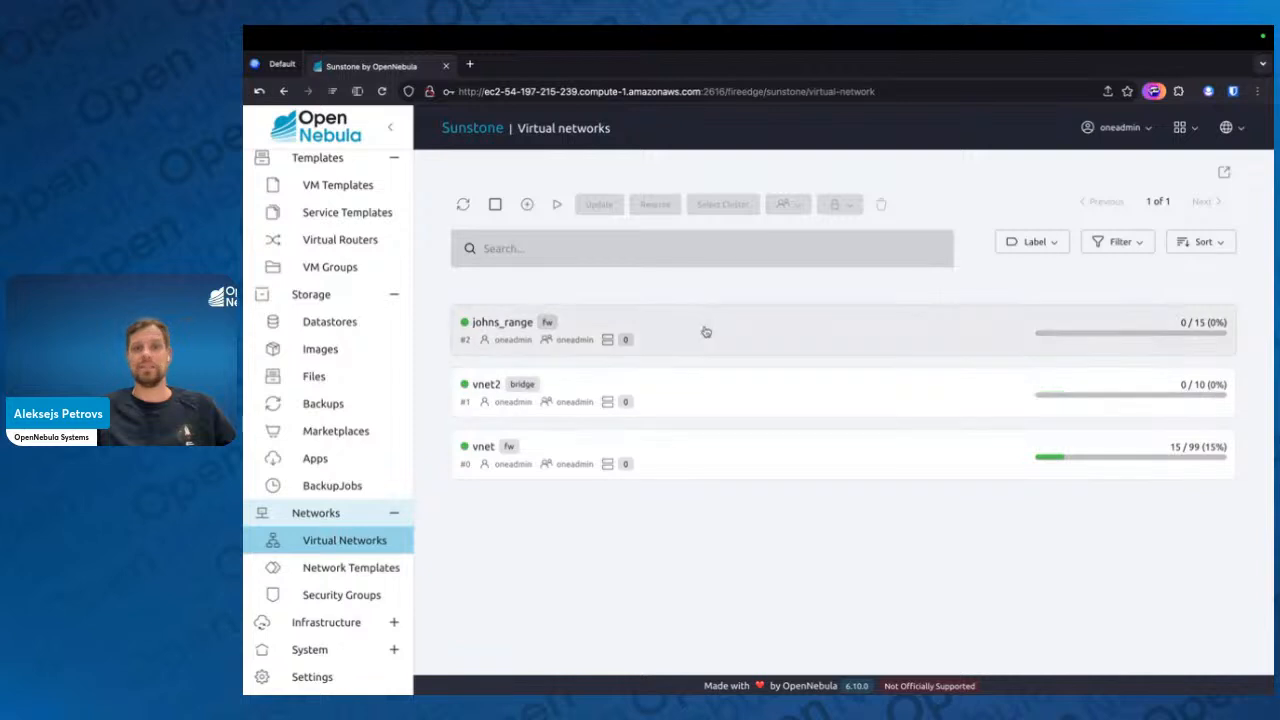
{"action": "left_click", "coordinate": [703, 336]}
{"action": "scroll", "coordinate": [657, 566], "scroll_direction": "down", "scroll_amount": 6}
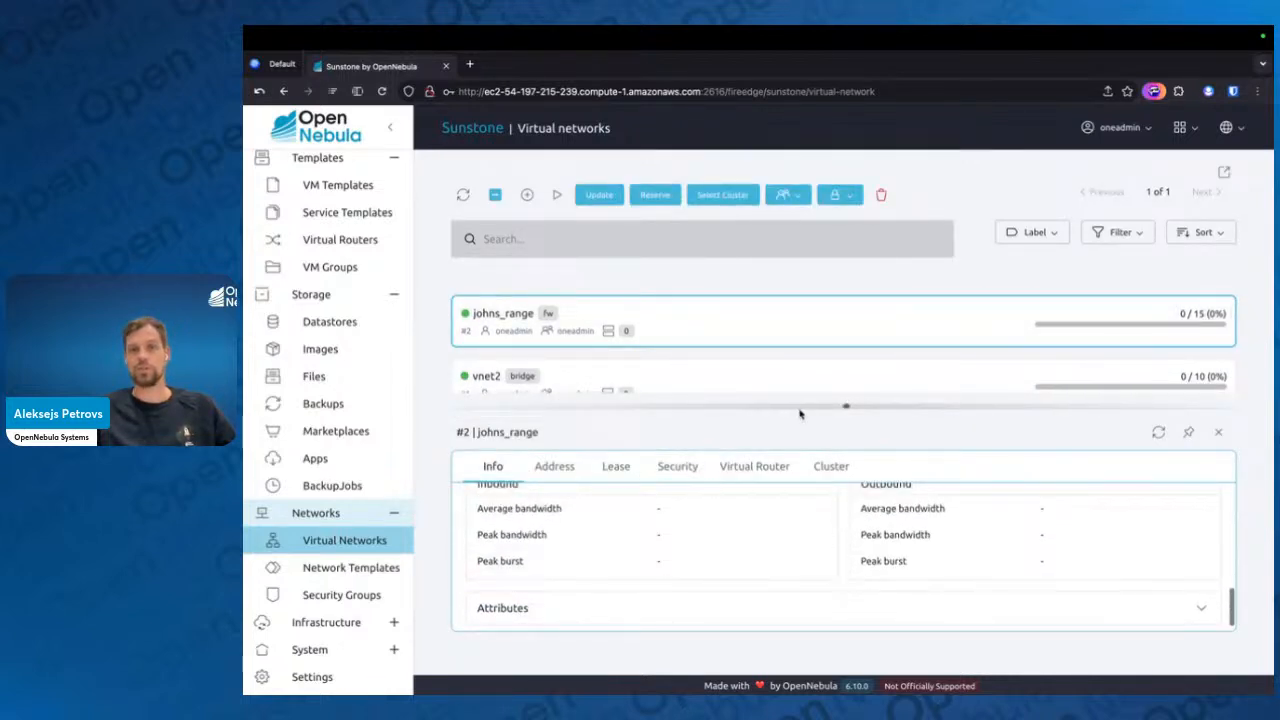
{"action": "left_click_drag", "start_coordinate": [846, 407], "coordinate": [840, 293]}
{"action": "left_click", "coordinate": [823, 594]}
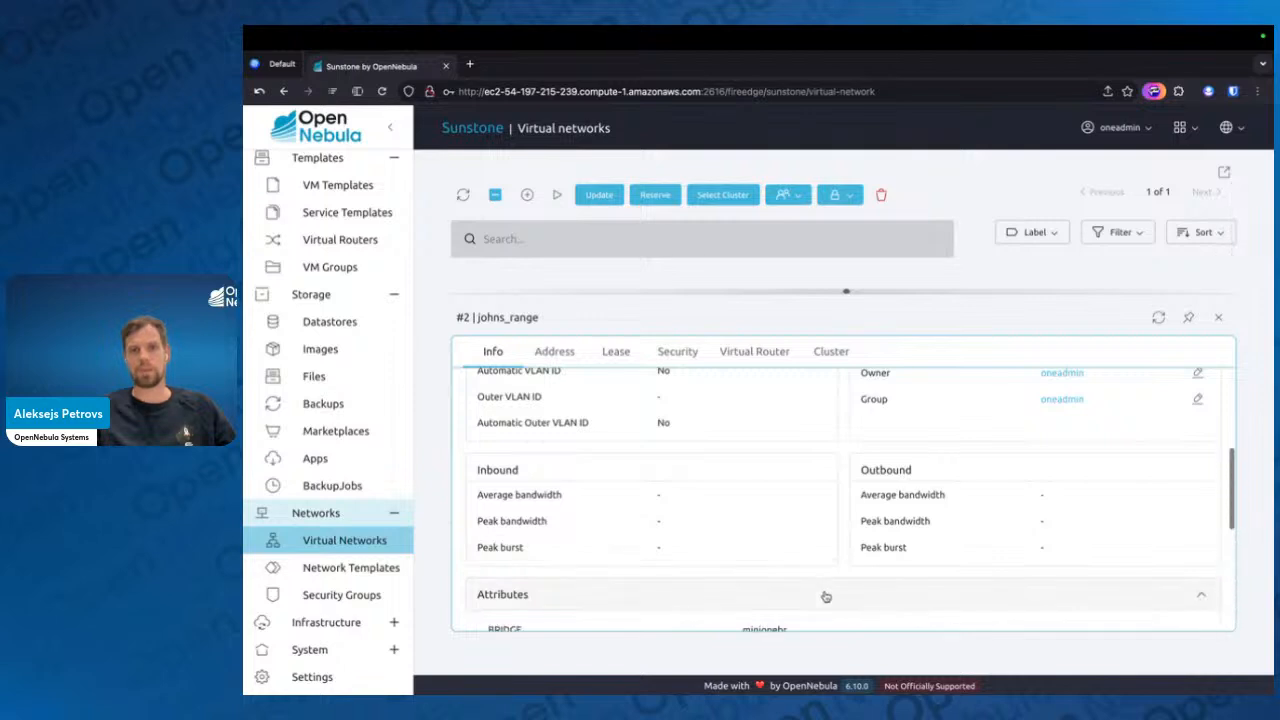
{"action": "scroll", "coordinate": [826, 594], "scroll_direction": "down", "scroll_amount": 5}
{"action": "scroll", "coordinate": [790, 430], "scroll_direction": "up", "scroll_amount": 2}
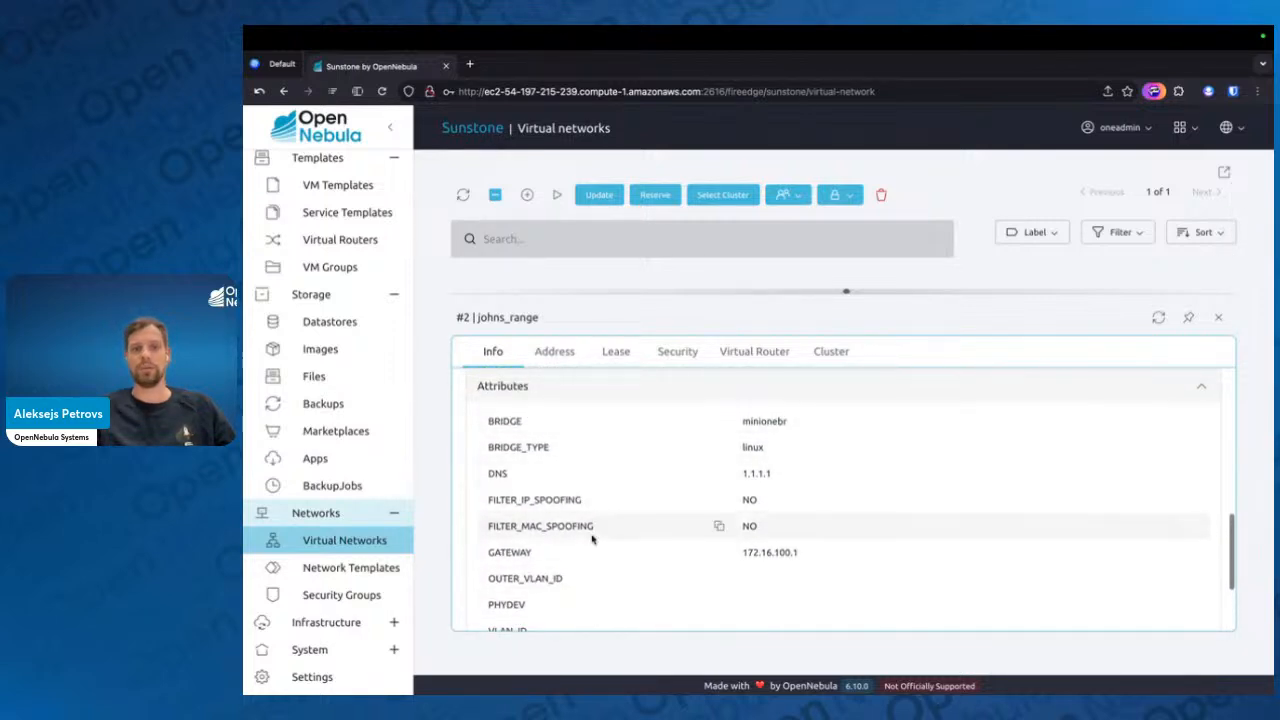
{"action": "scroll", "coordinate": [789, 452], "scroll_direction": "up", "scroll_amount": 4}
{"action": "left_click", "coordinate": [1218, 317]}
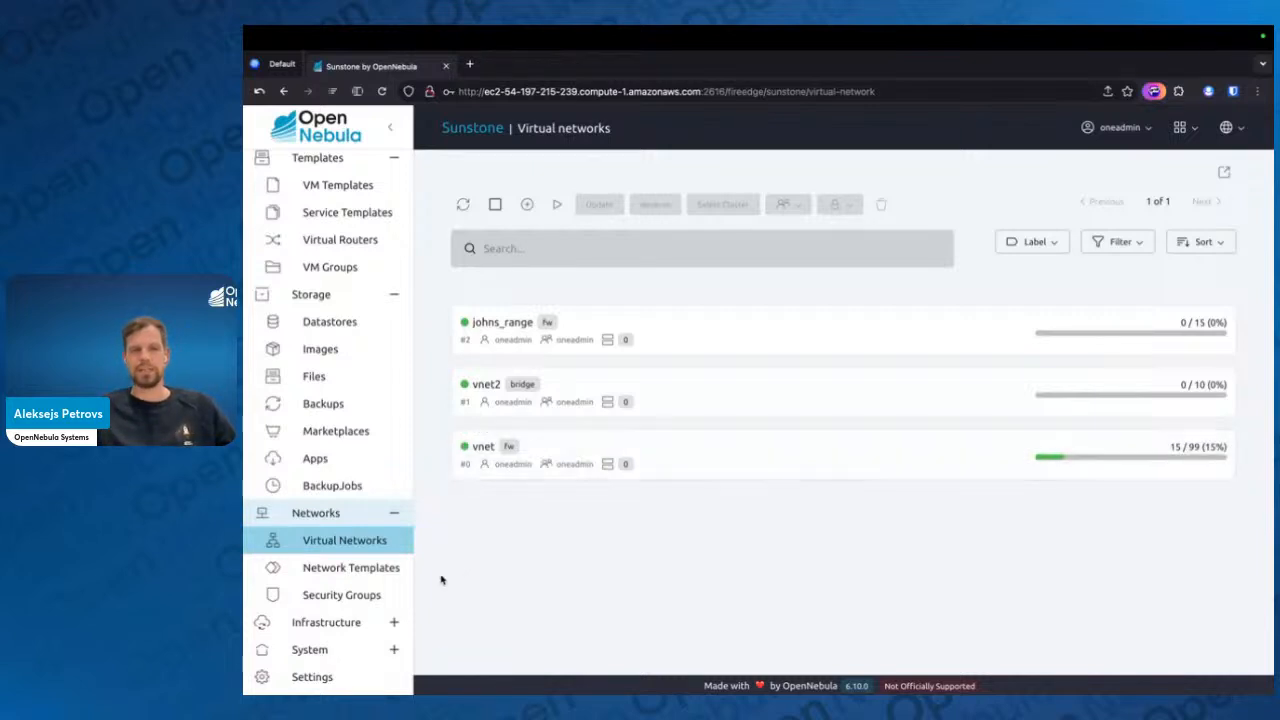
Start a new network template named vnet_tmp and continue to its advanced options
{"action": "left_click", "coordinate": [370, 567]}
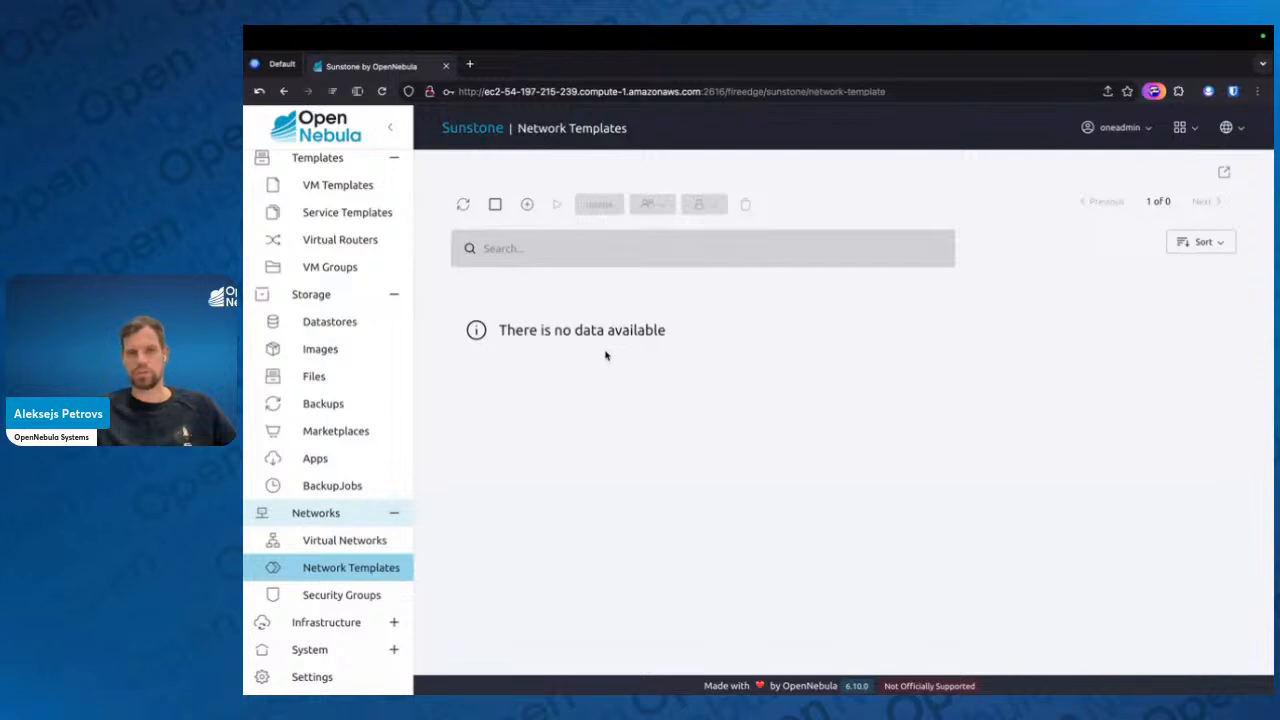
{"action": "left_click", "coordinate": [528, 205]}
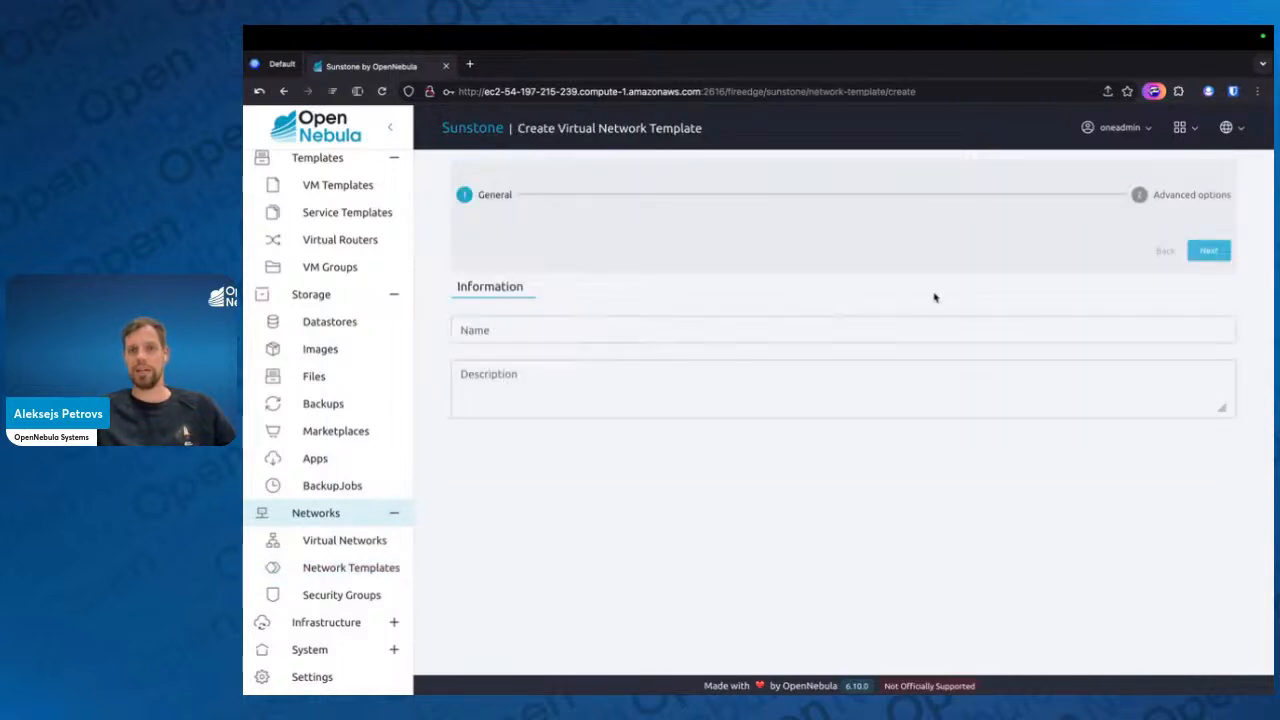
{"action": "left_click", "coordinate": [1001, 330]}
{"action": "type", "text": "v"}
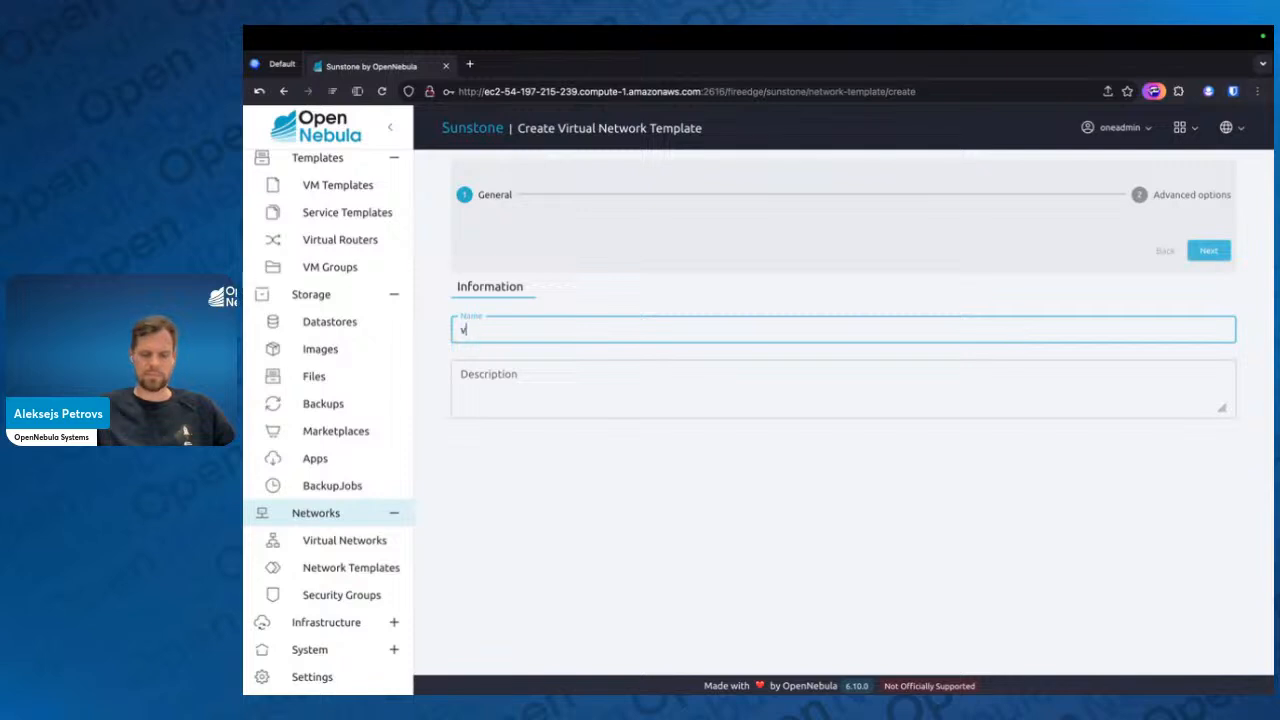
{"action": "type", "text": "net_tmp"}
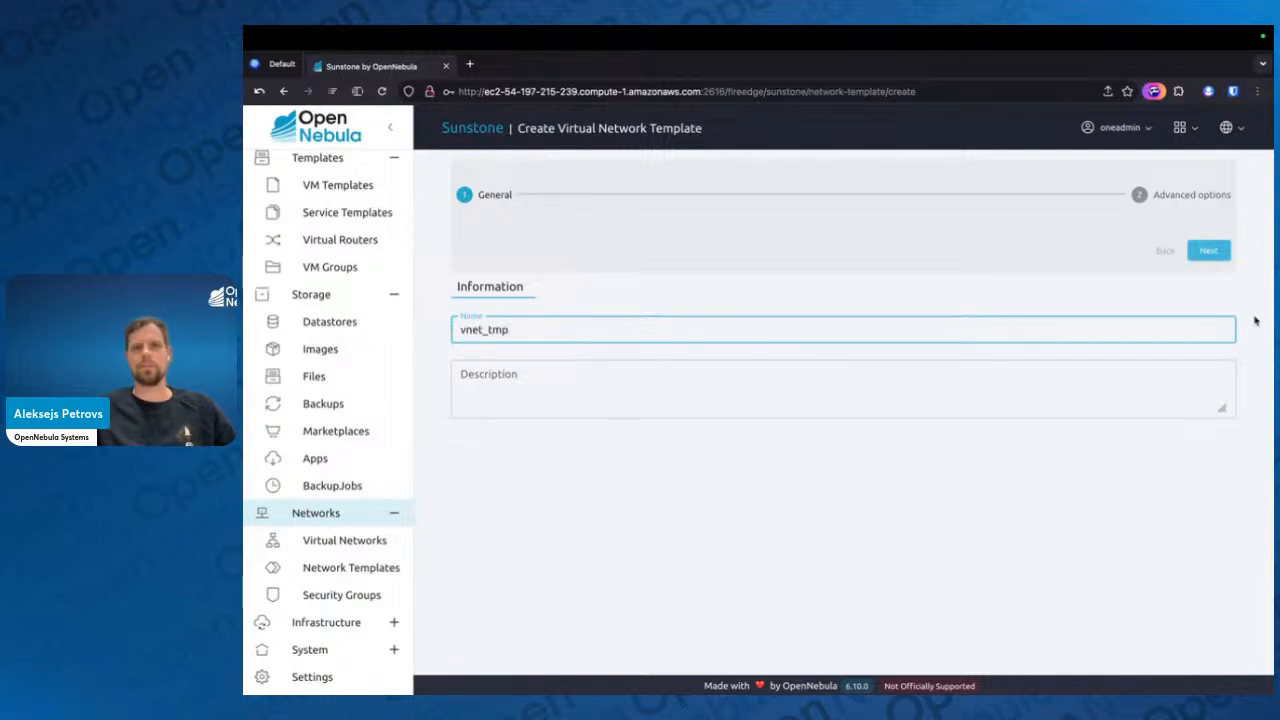
{"action": "left_click", "coordinate": [1208, 250]}
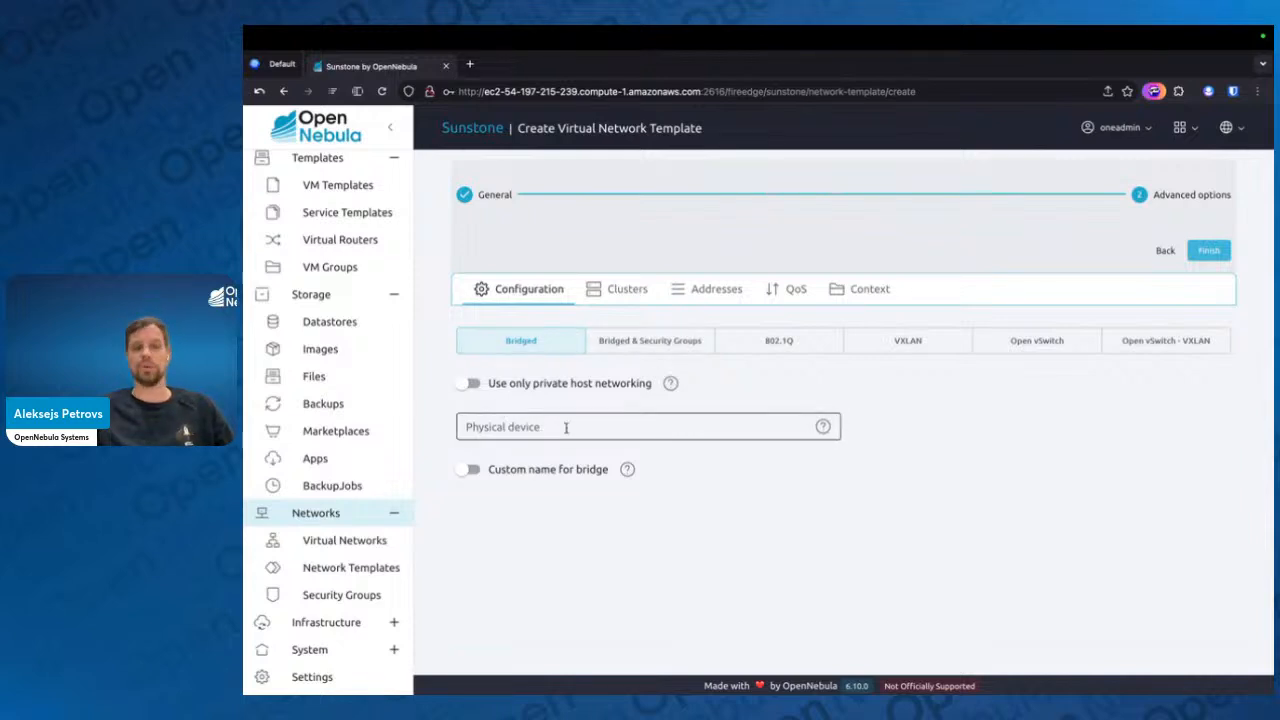
Limit the bridged template to private host networking, leaving its context settings empty, then create it and open its details
{"action": "left_click", "coordinate": [850, 289]}
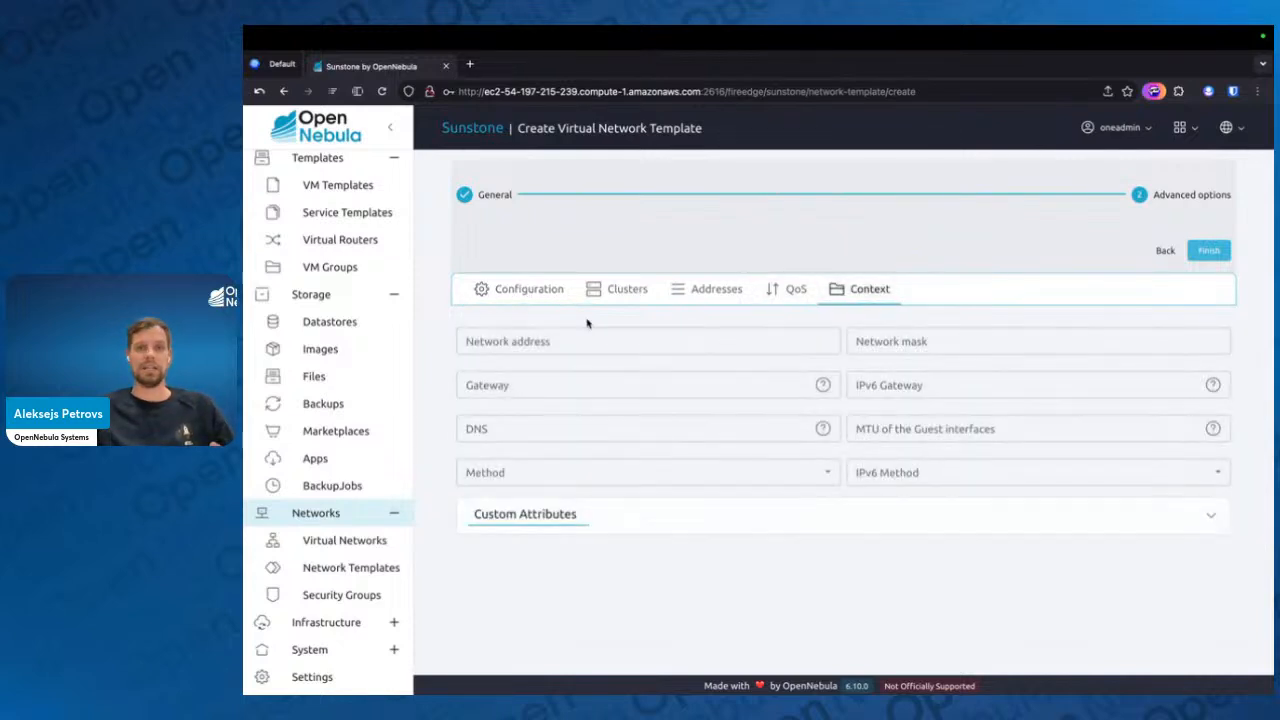
{"action": "left_click", "coordinate": [548, 385]}
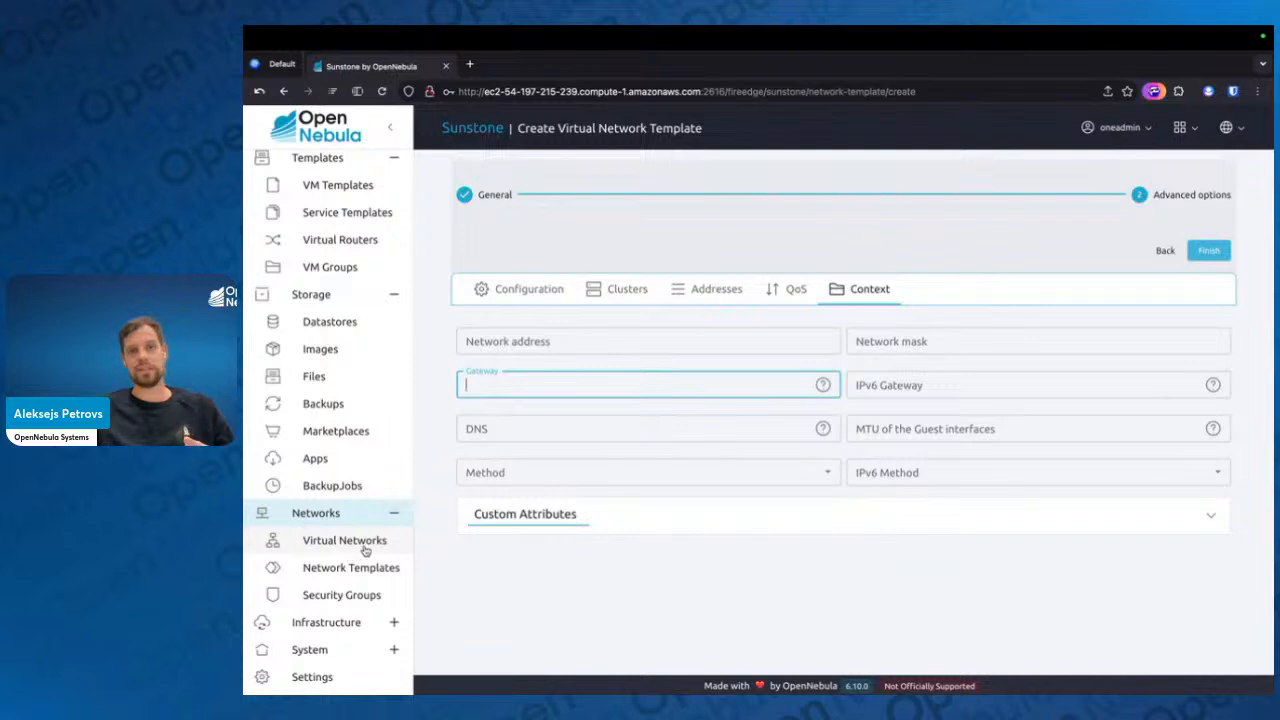
{"action": "left_click", "coordinate": [1190, 256]}
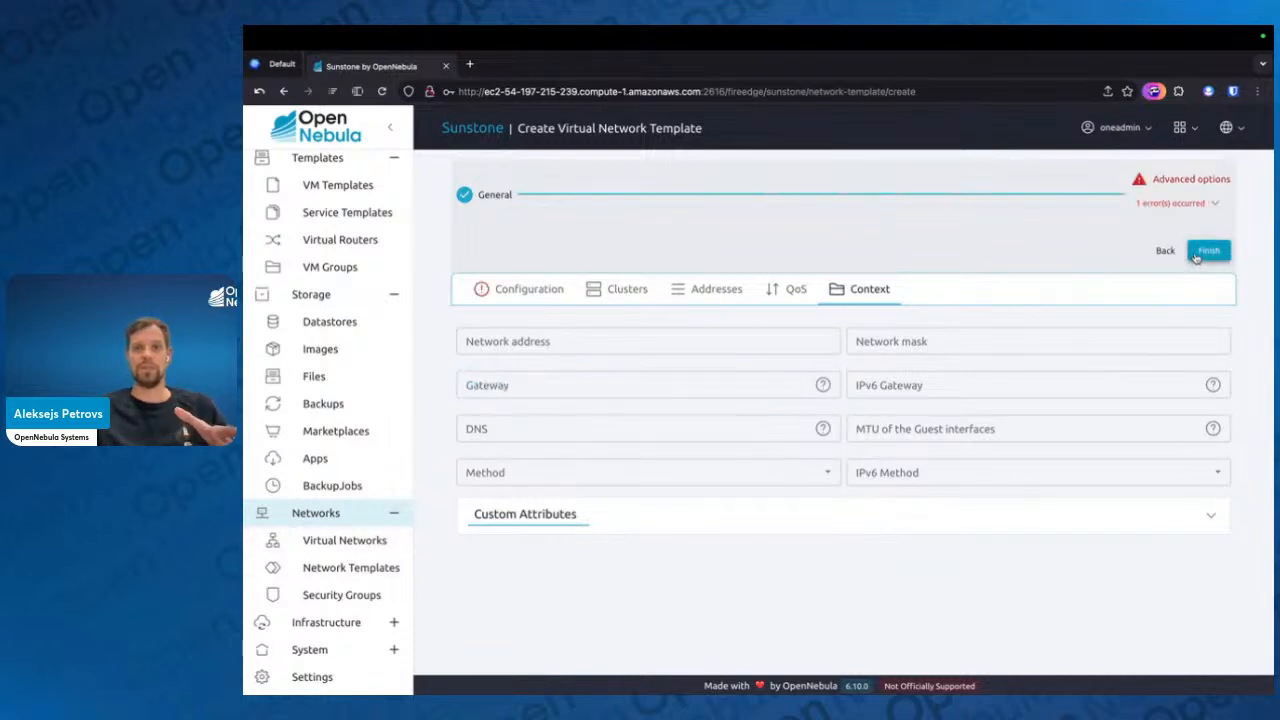
{"action": "left_click", "coordinate": [529, 289]}
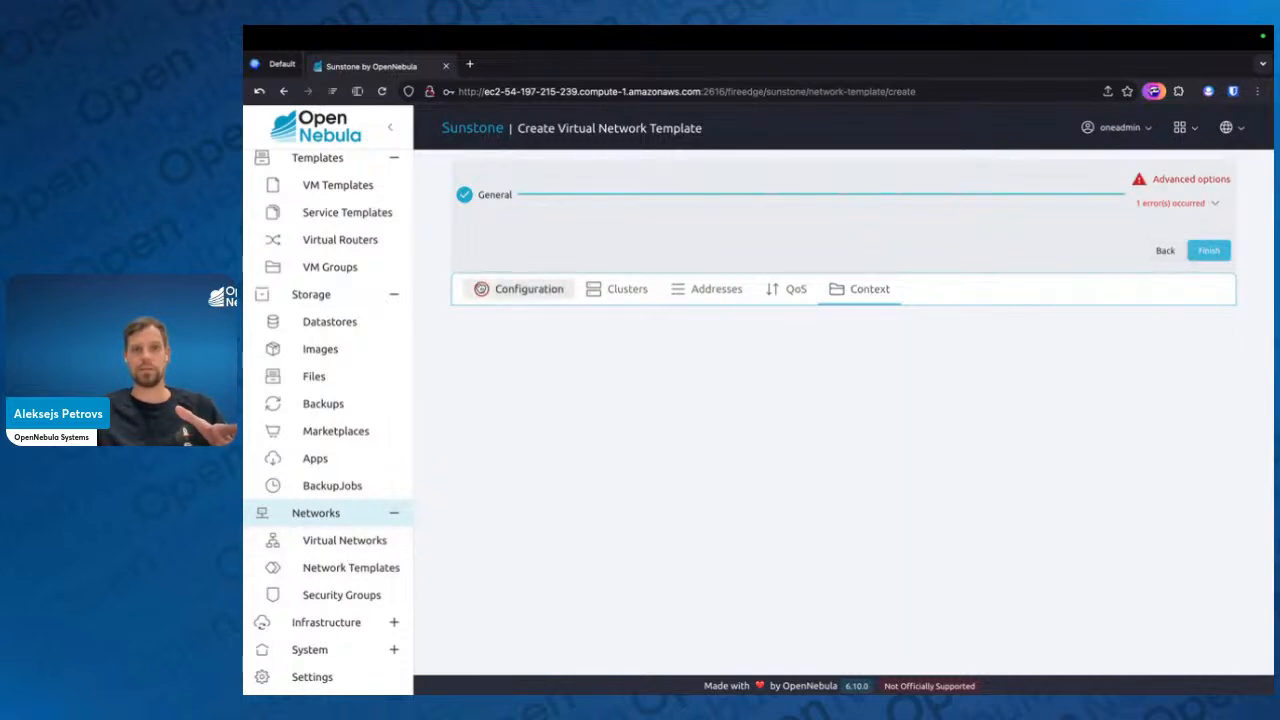
{"action": "left_click", "coordinate": [512, 388]}
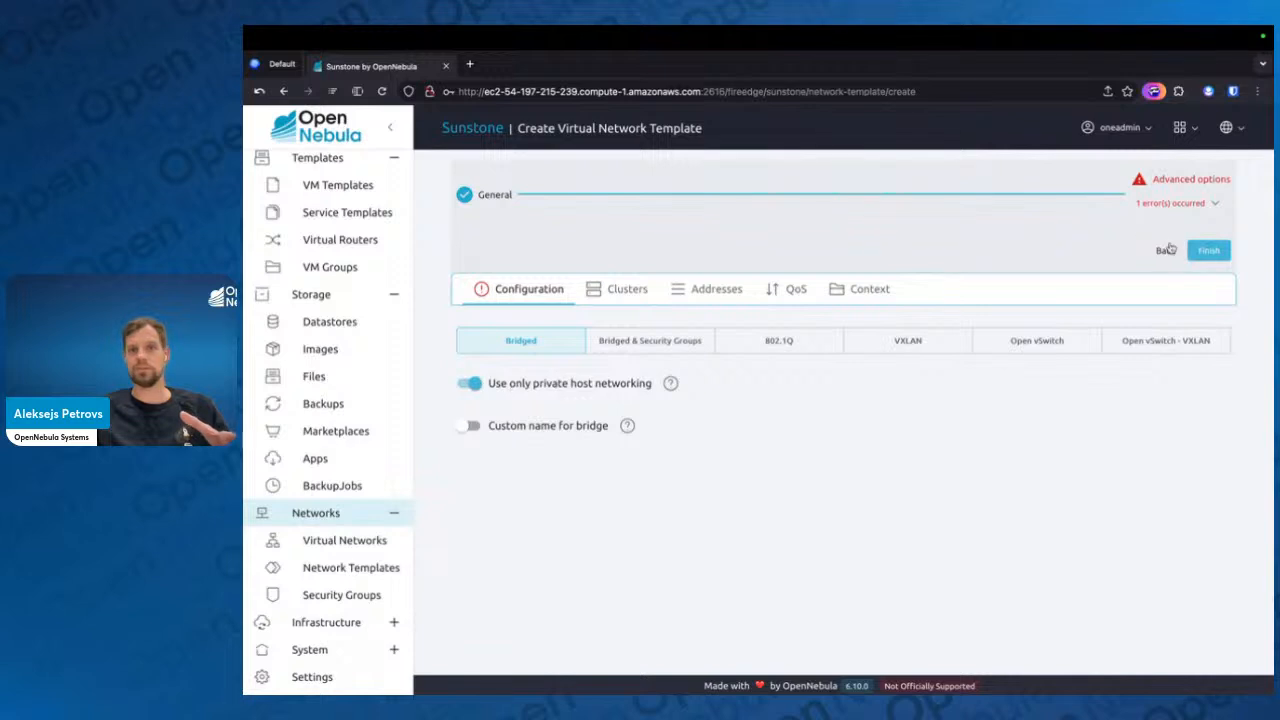
{"action": "left_click", "coordinate": [1209, 252]}
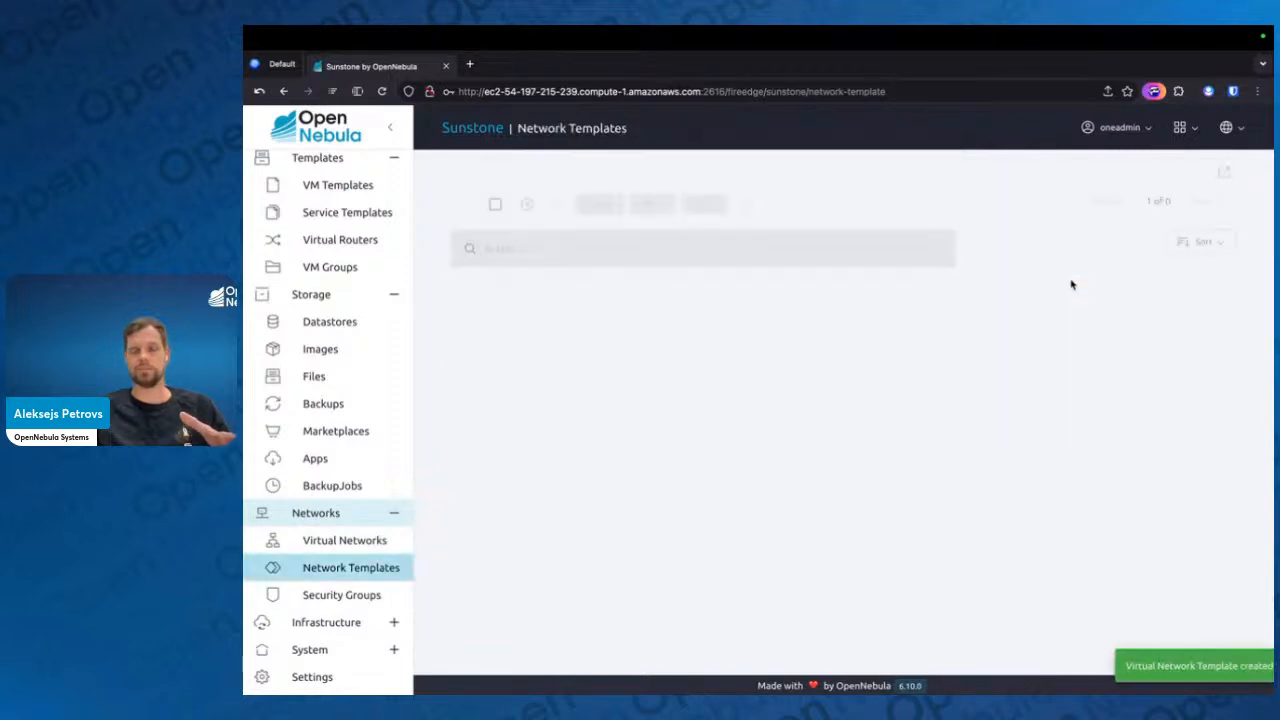
{"action": "left_click", "coordinate": [791, 331]}
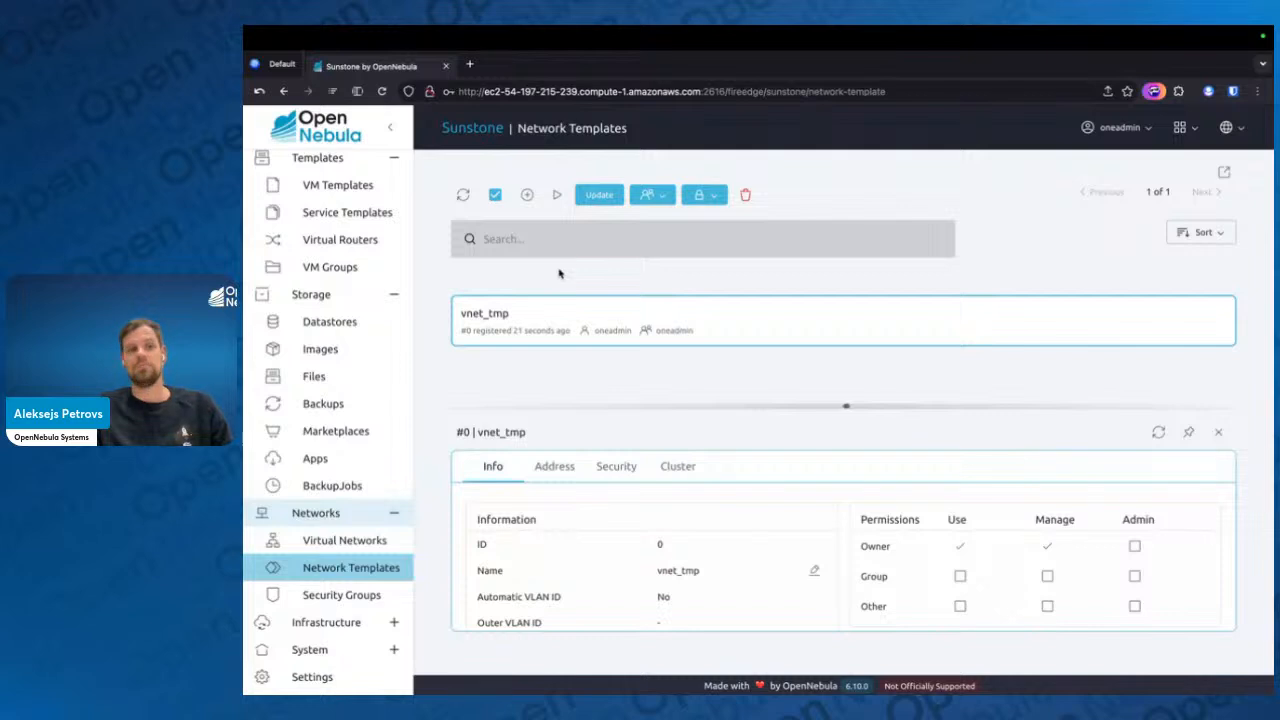
Open vnet's details in the virtual networks, enlarge the view, and check its address range and leases
{"action": "left_click", "coordinate": [352, 542]}
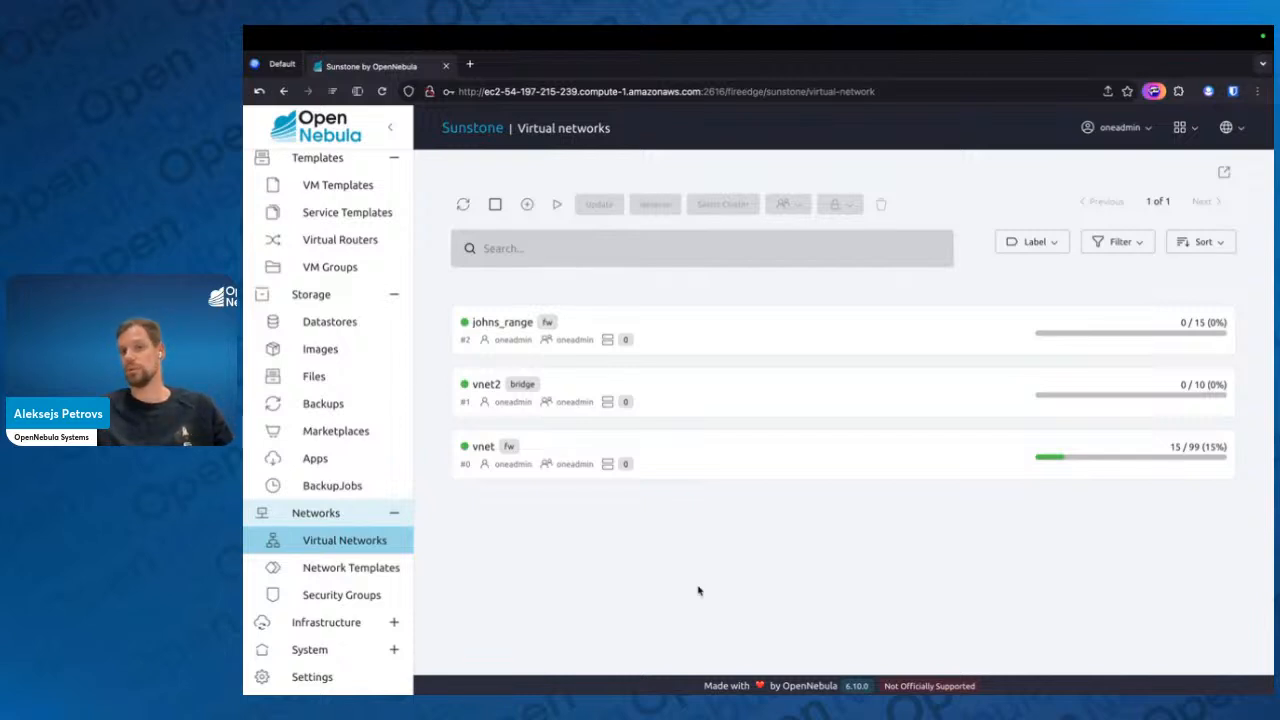
{"action": "left_click", "coordinate": [735, 466]}
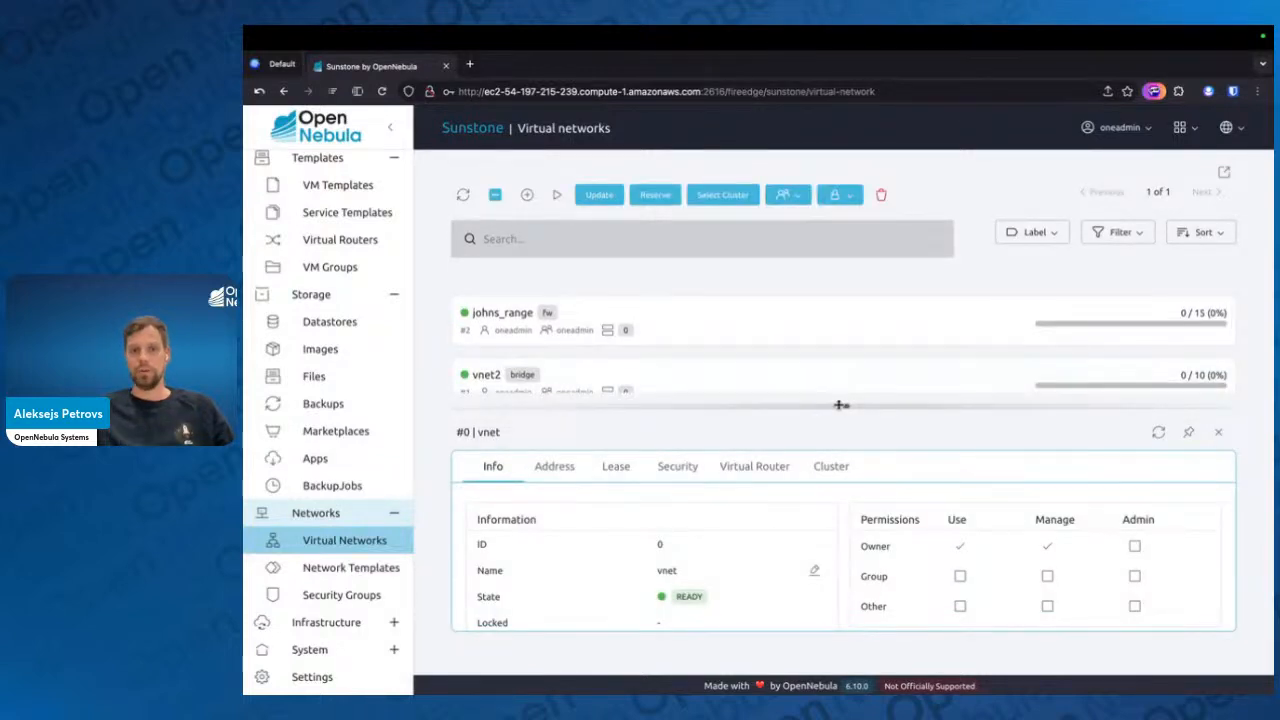
{"action": "left_click_drag", "start_coordinate": [840, 405], "coordinate": [846, 220]}
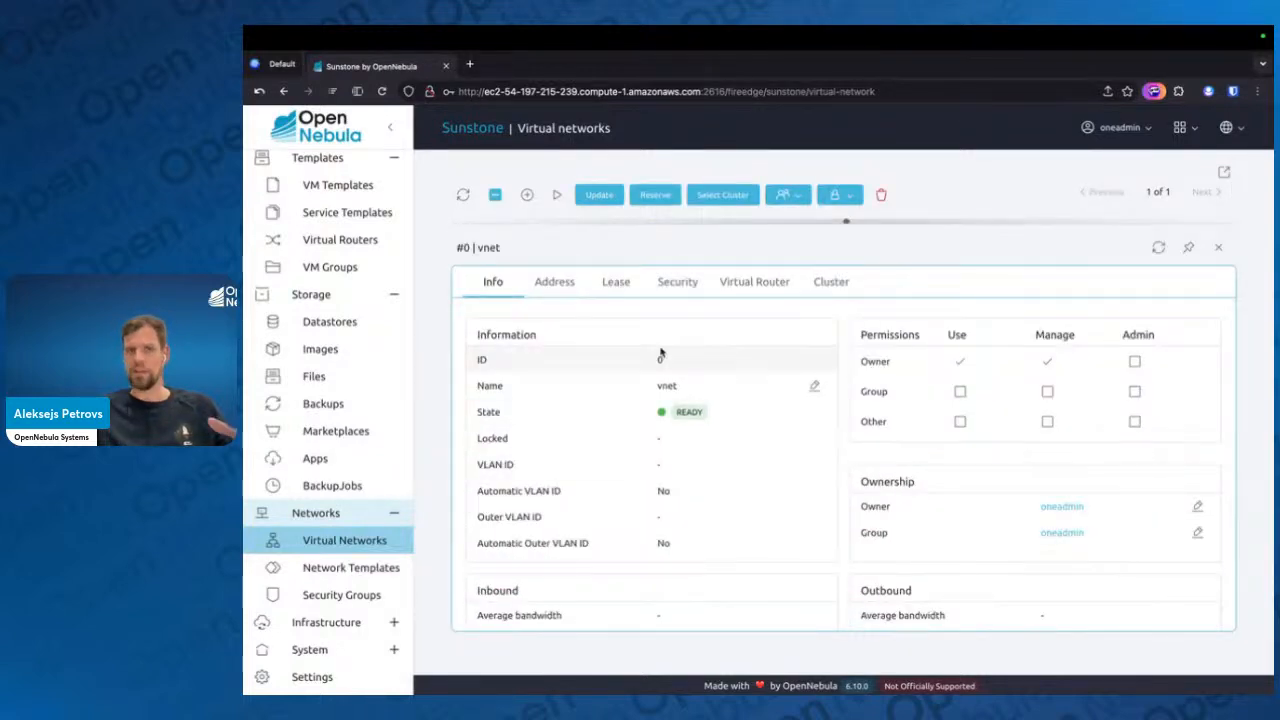
{"action": "left_click", "coordinate": [566, 287]}
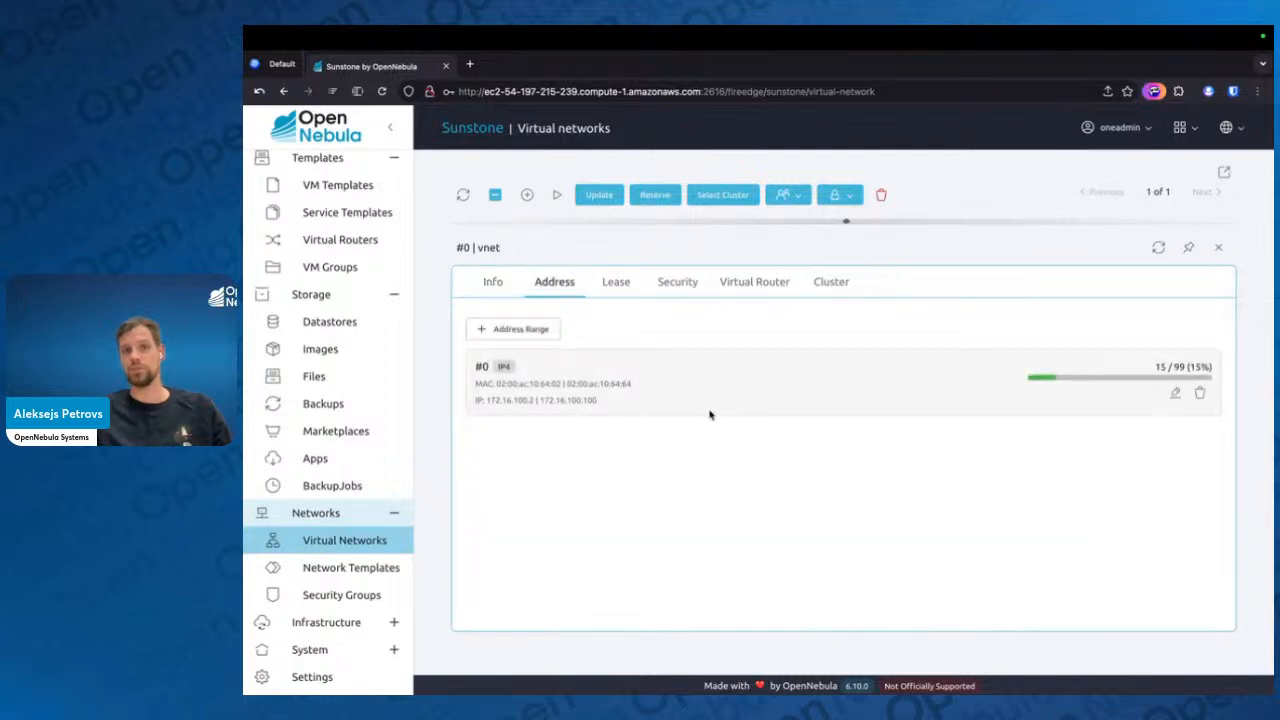
{"action": "left_click", "coordinate": [616, 283]}
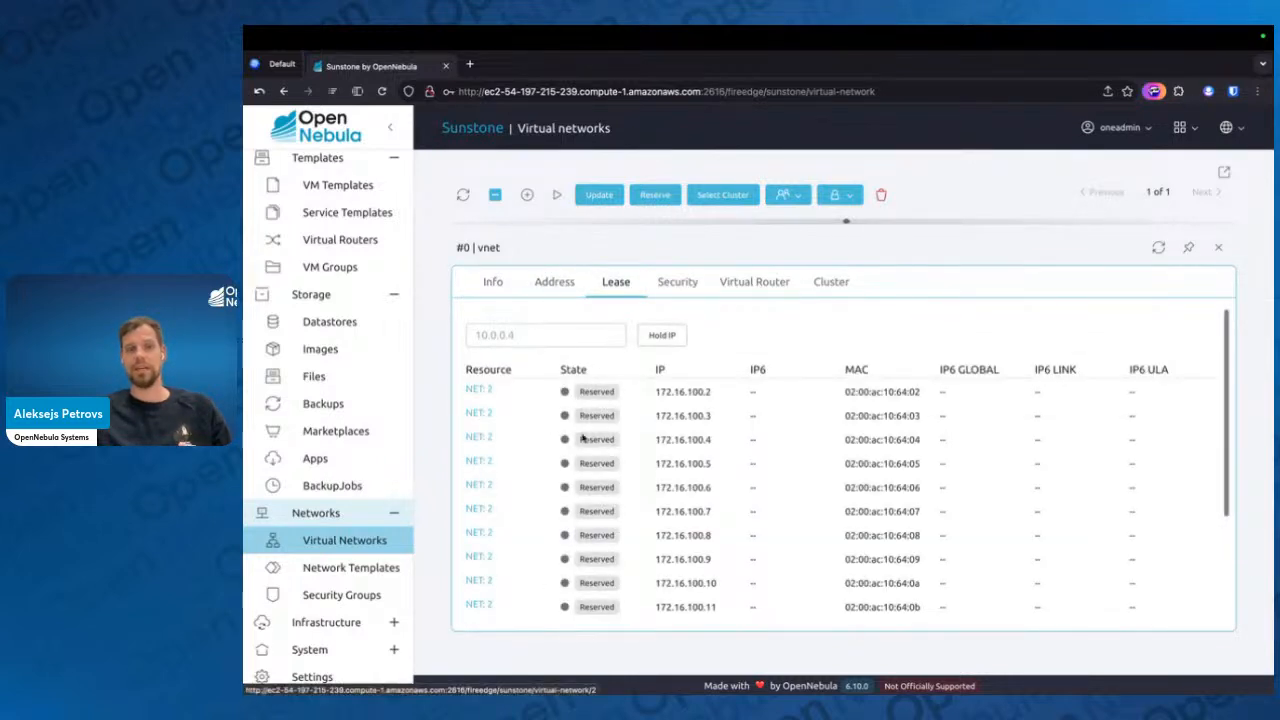
Examine the state, IP and MAC addresses of the leases reserved from vnet
{"action": "scroll", "coordinate": [608, 398], "scroll_direction": "down", "scroll_amount": 1}
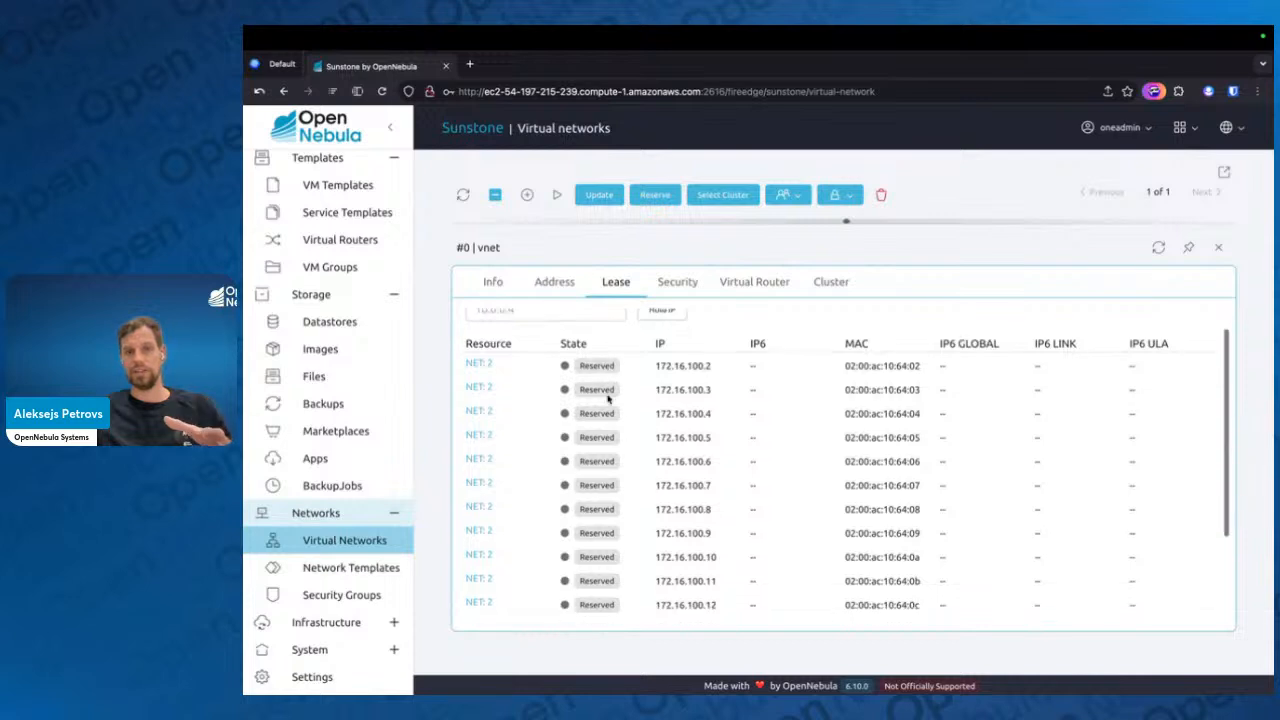
{"action": "scroll", "coordinate": [600, 500], "scroll_direction": "down", "scroll_amount": 4}
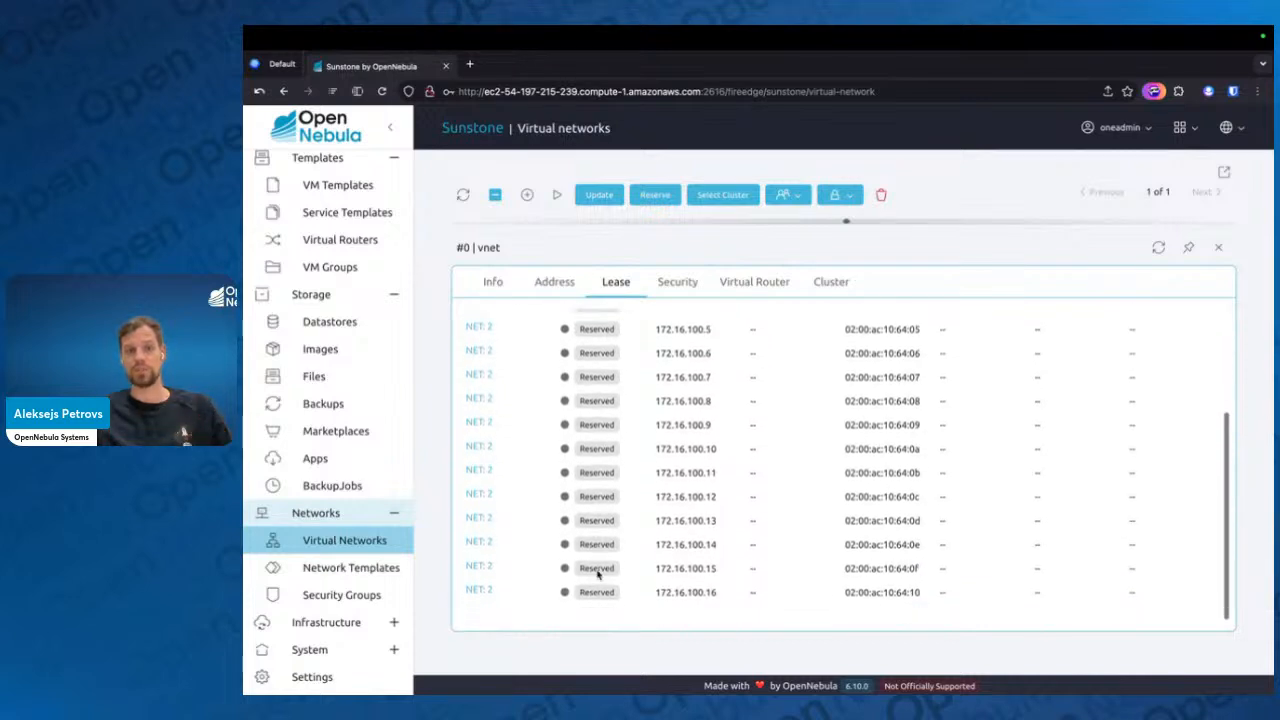
{"action": "scroll", "coordinate": [597, 572], "scroll_direction": "up", "scroll_amount": 5}
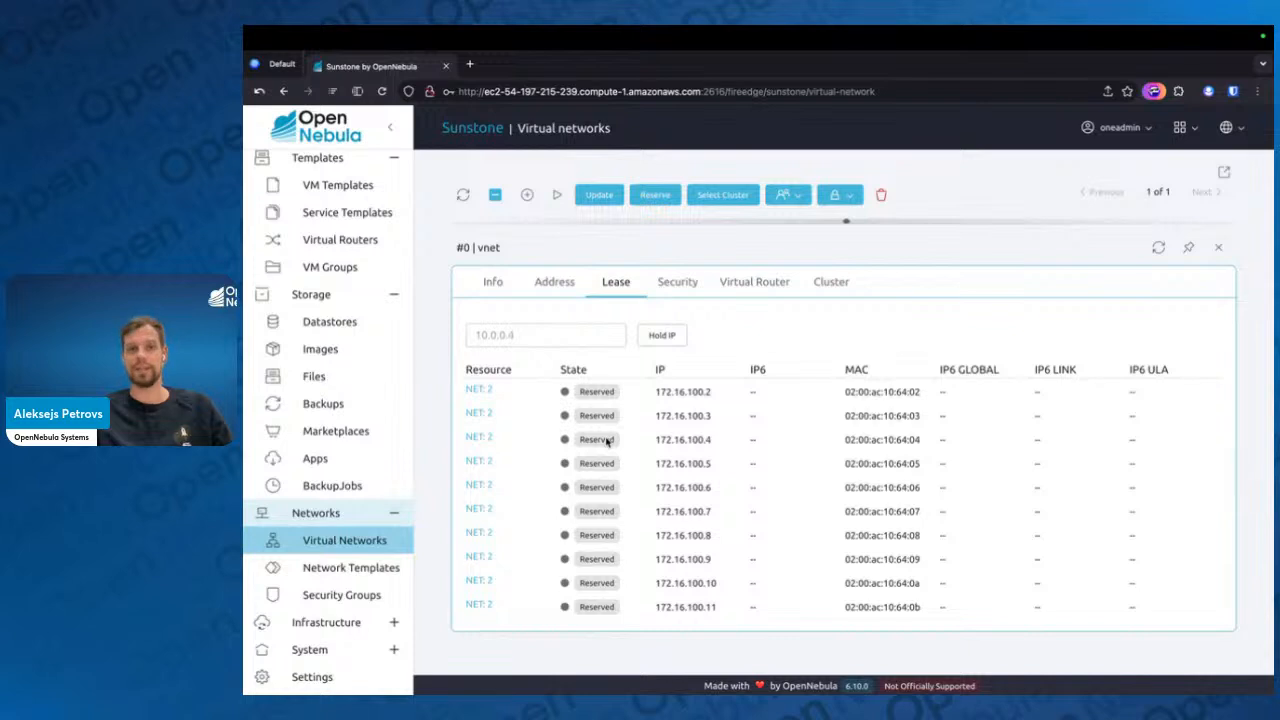
{"action": "mouse_move", "coordinate": [845, 401]}
{"action": "left_mouse_down"}
{"action": "mouse_move", "coordinate": [963, 400]}
{"action": "mouse_move", "coordinate": [865, 402]}
{"action": "left_mouse_up"}
{"action": "double_click", "coordinate": [865, 402]}
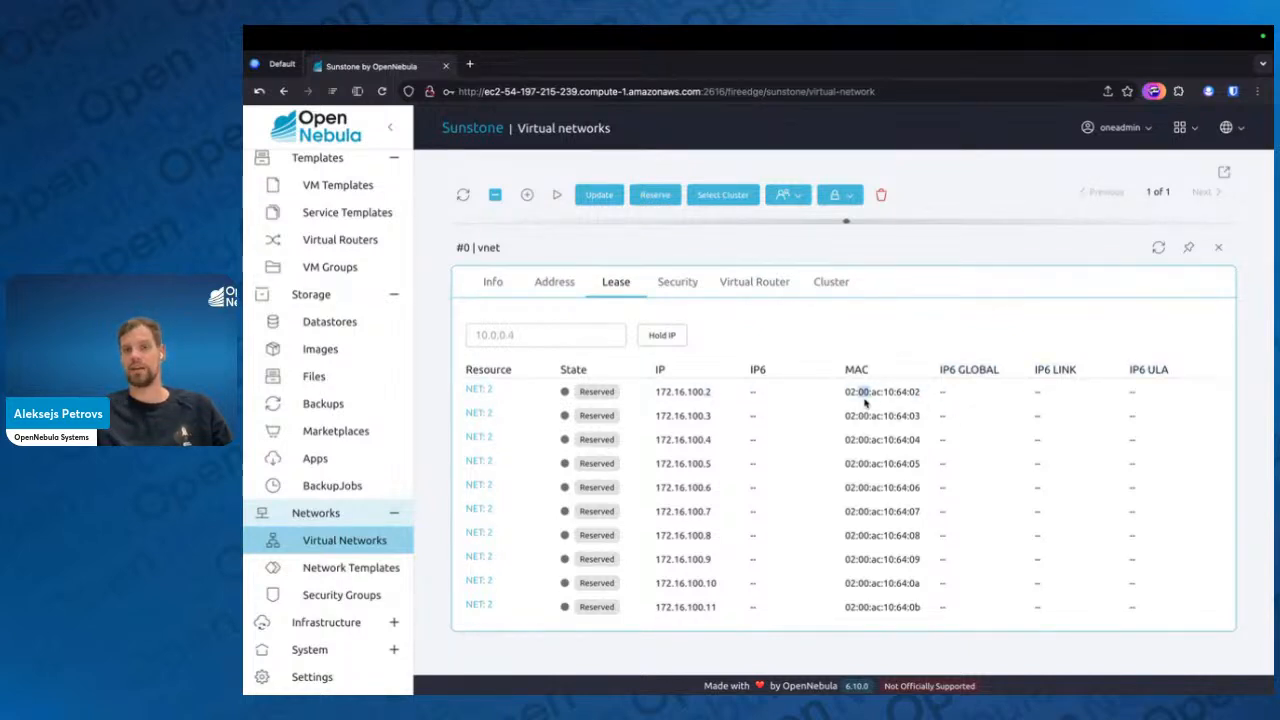
{"action": "left_click", "coordinate": [885, 461]}
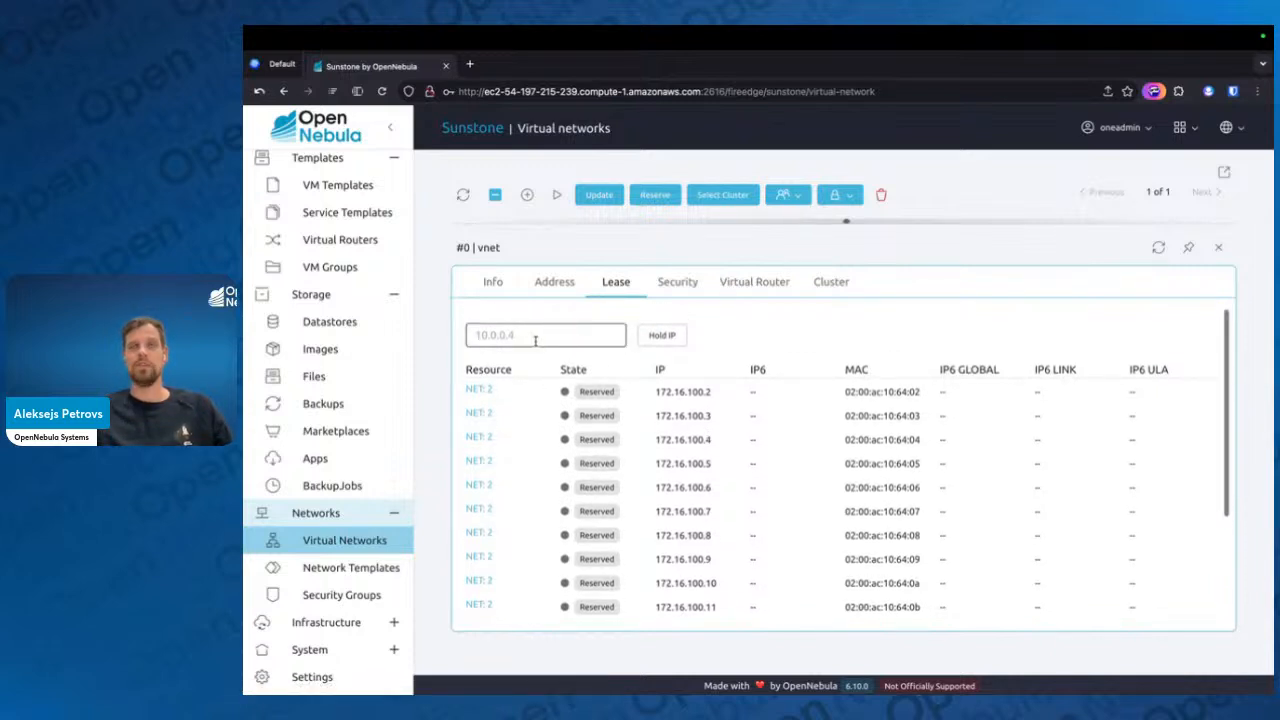
{"action": "scroll", "coordinate": [536, 344], "scroll_direction": "down", "scroll_amount": 1}
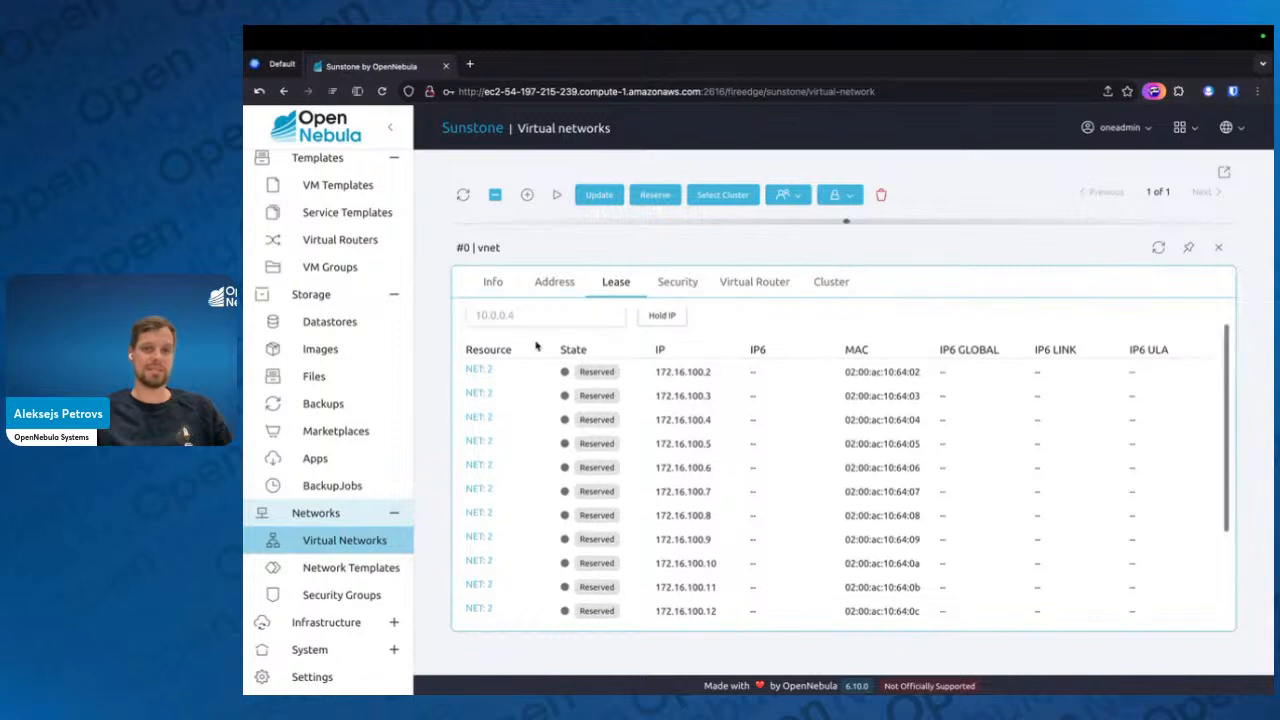
{"action": "scroll", "coordinate": [536, 344], "scroll_direction": "up", "scroll_amount": 1}
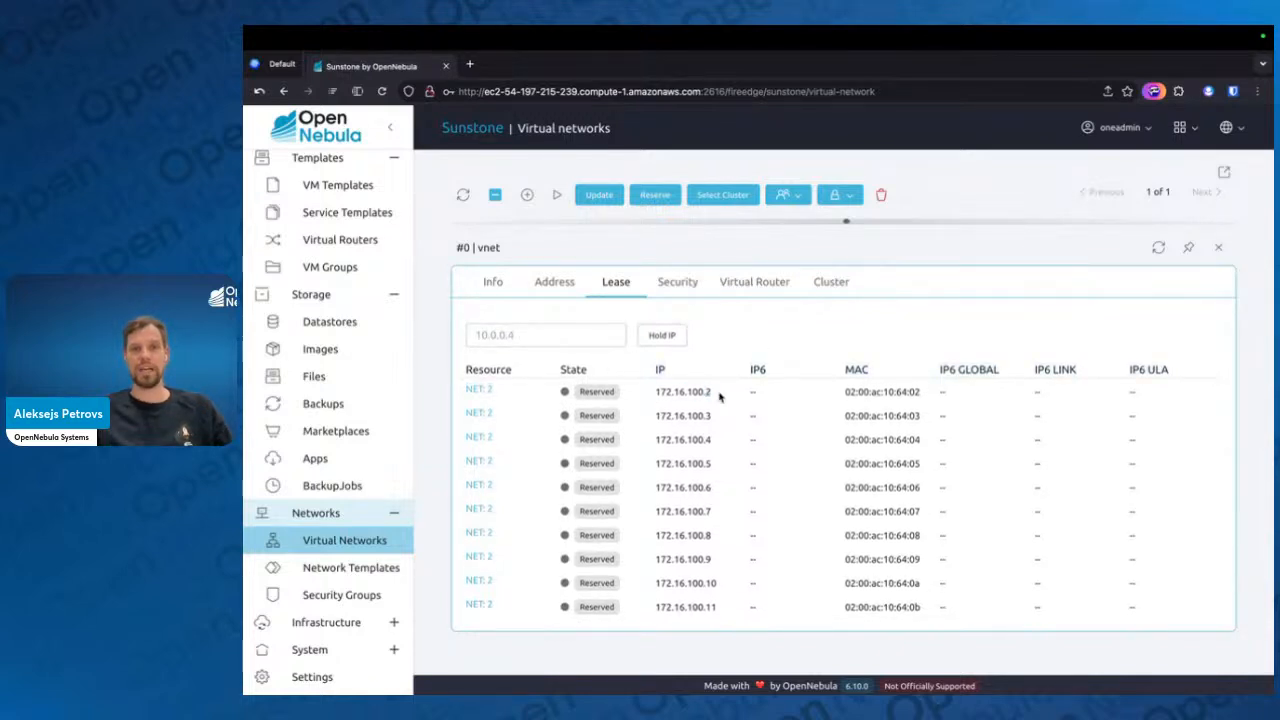
Hold IP 172.16.100.22 in vnet, check its entry in the leases, and close the network's details
{"action": "left_click_drag", "start_coordinate": [719, 397], "coordinate": [655, 392]}
{"action": "key", "text": "ctrl+c"}
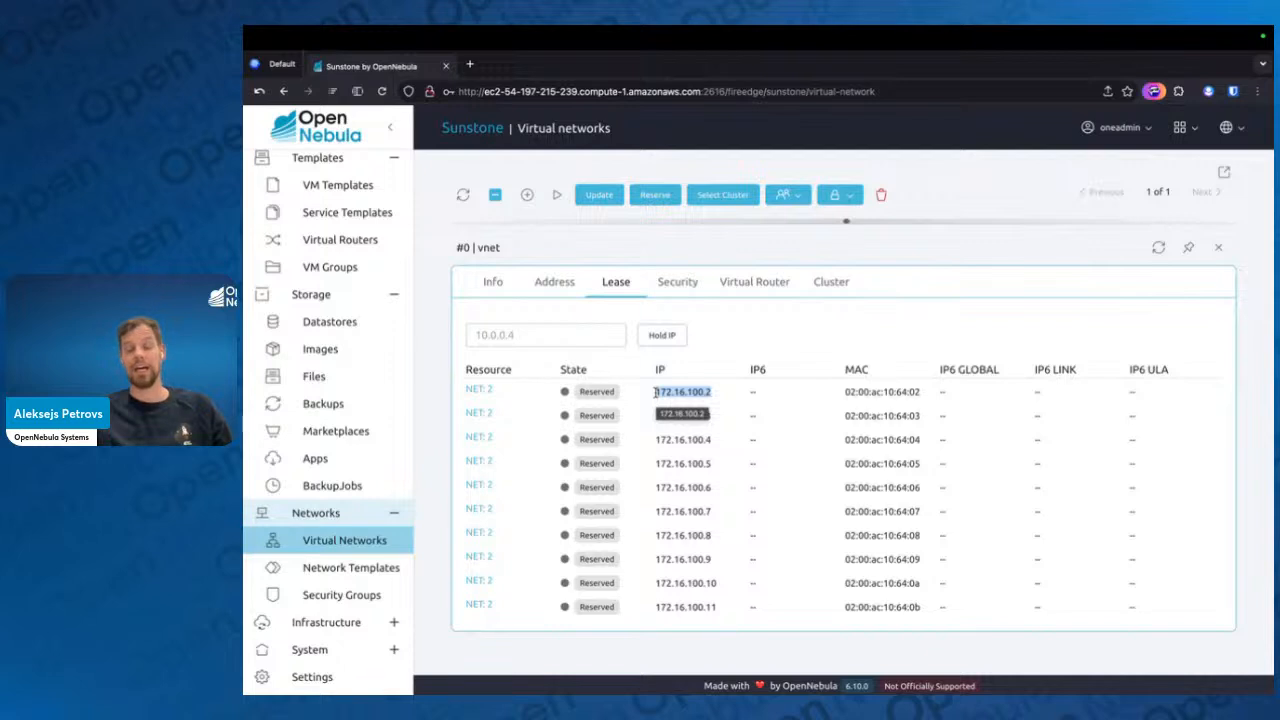
{"action": "left_click", "coordinate": [558, 335]}
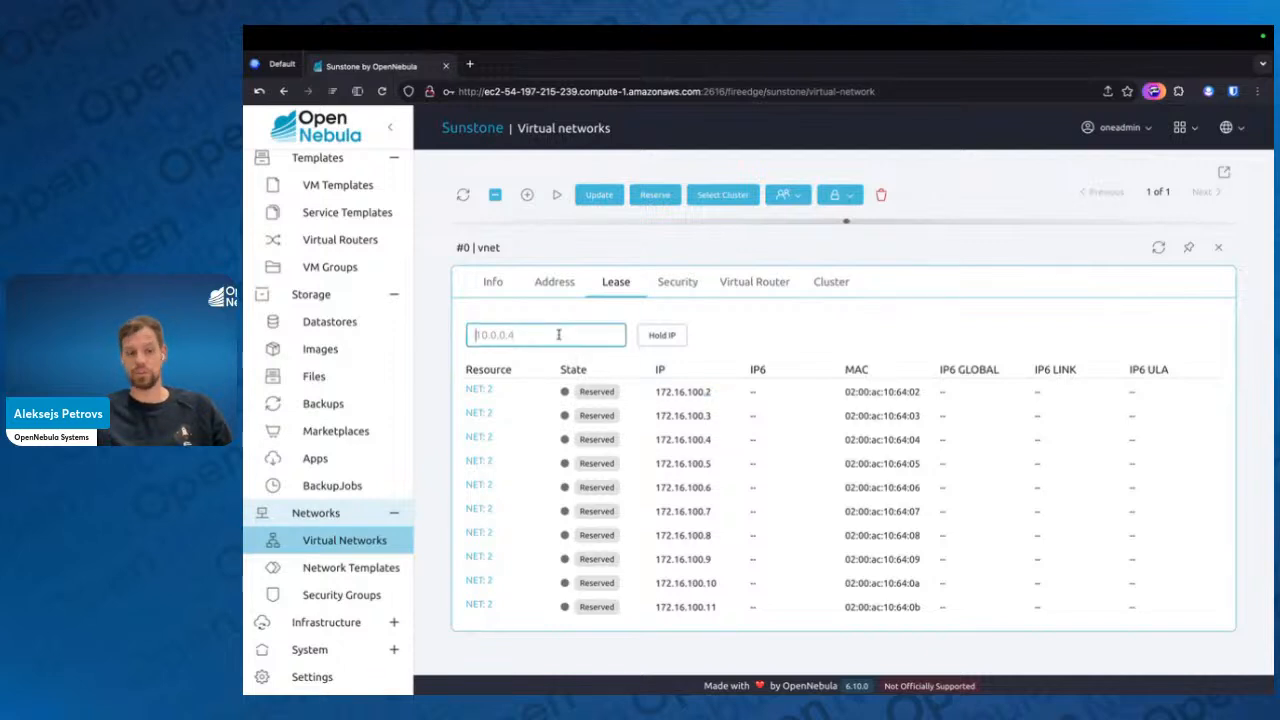
{"action": "key", "text": "ctrl+v"}
{"action": "key", "text": "BackSpace"}
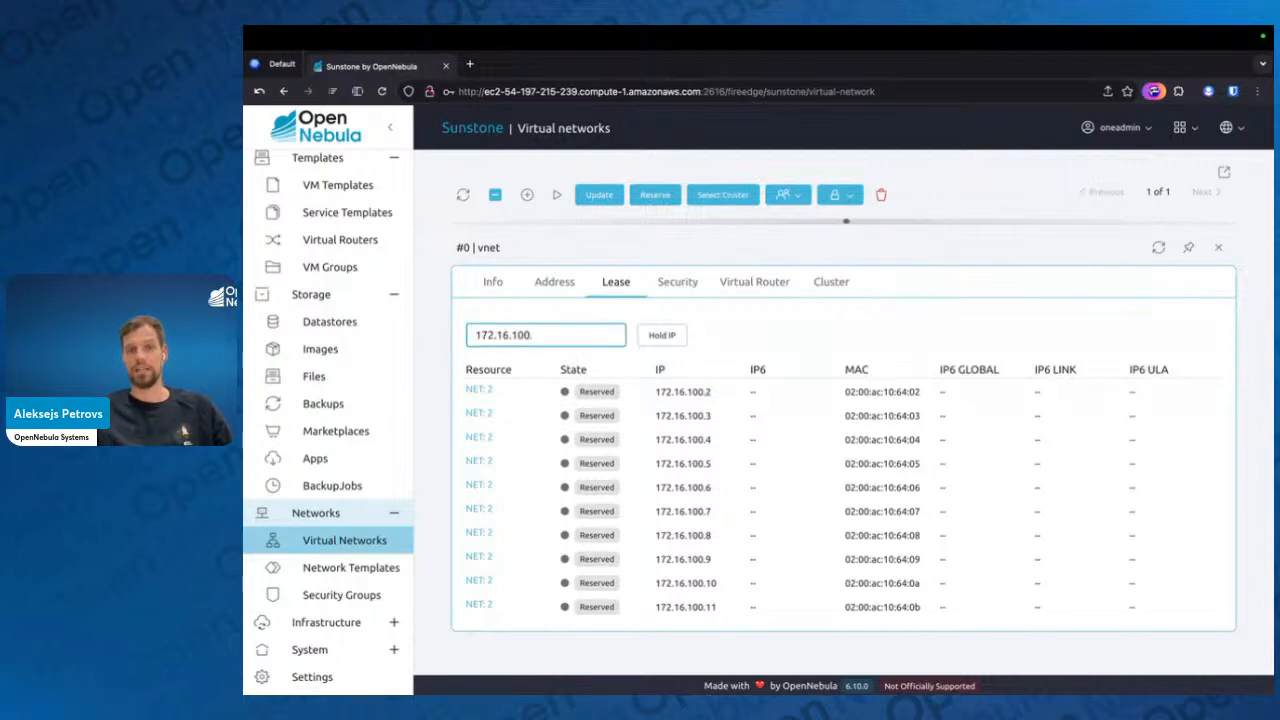
{"action": "type", "text": "22"}
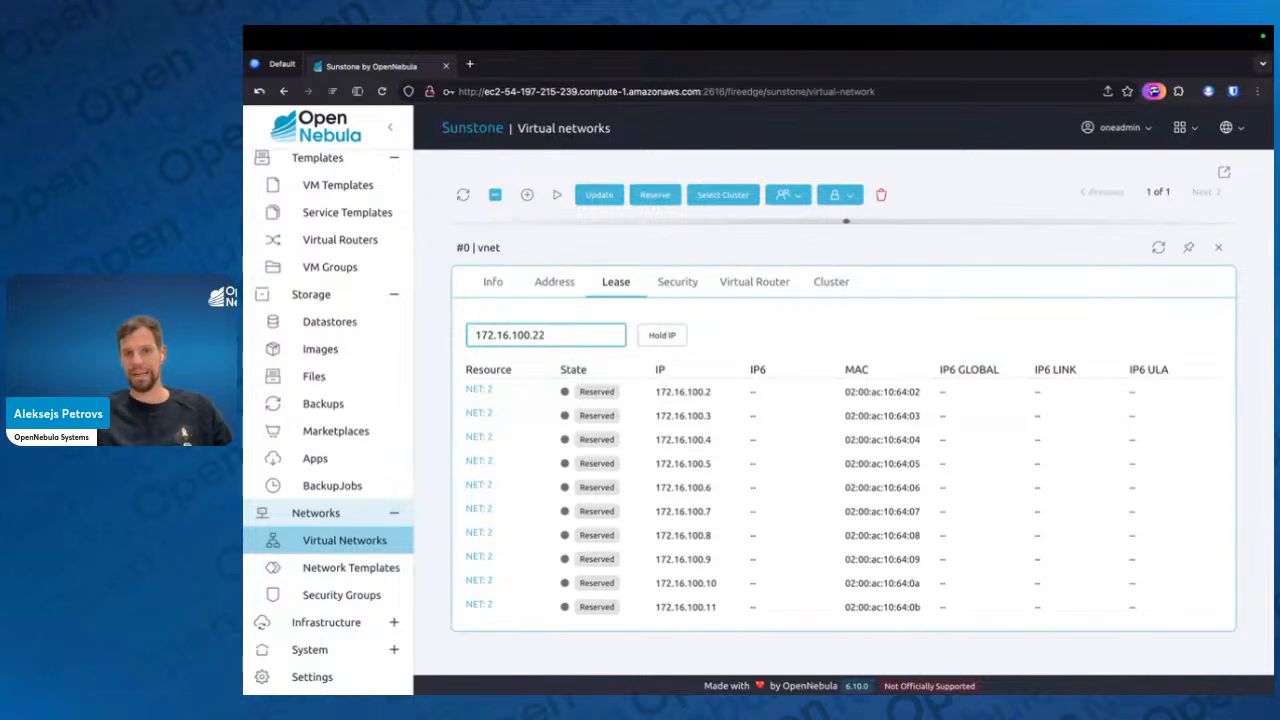
{"action": "left_click", "coordinate": [665, 337]}
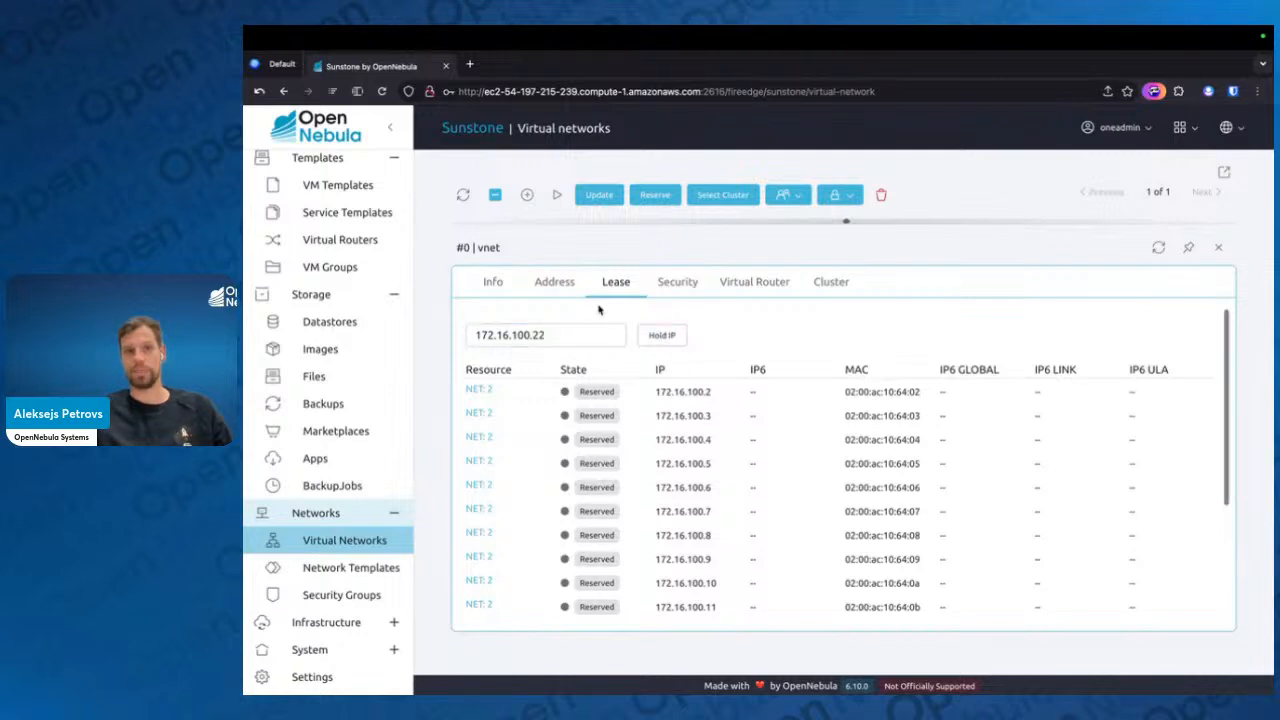
{"action": "scroll", "coordinate": [555, 560], "scroll_direction": "down", "scroll_amount": 3}
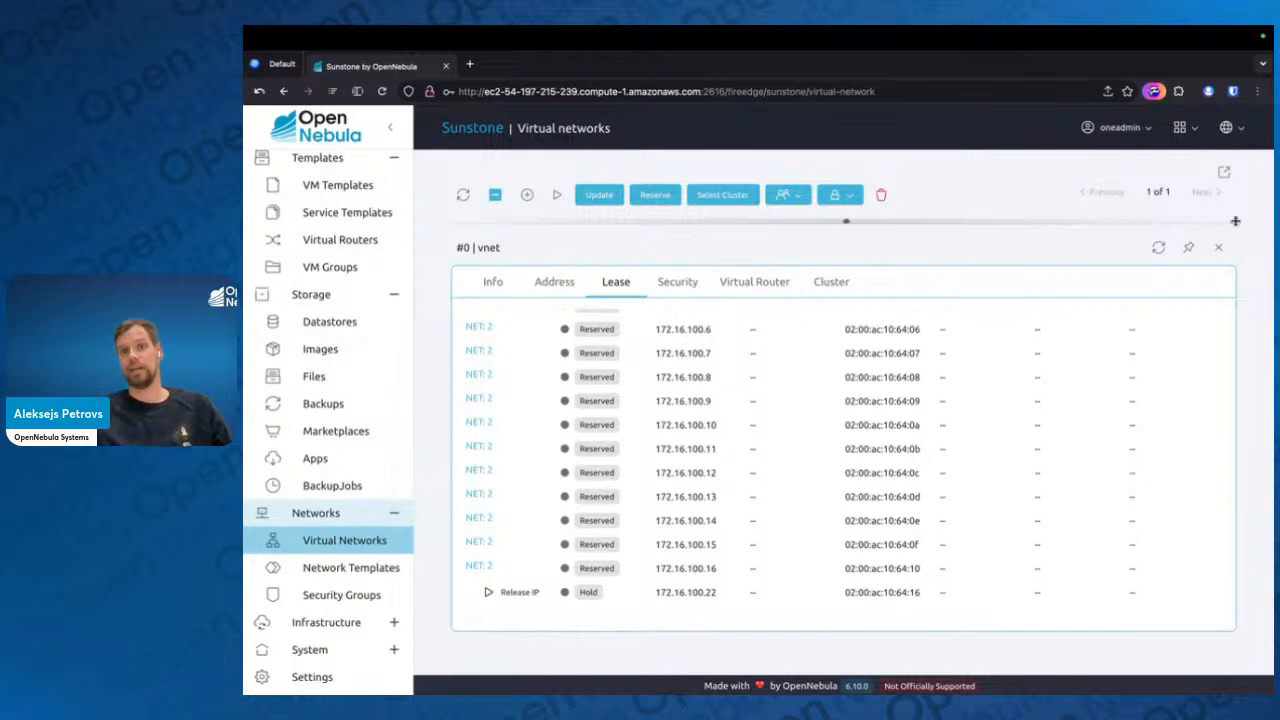
{"action": "left_click", "coordinate": [1218, 247]}
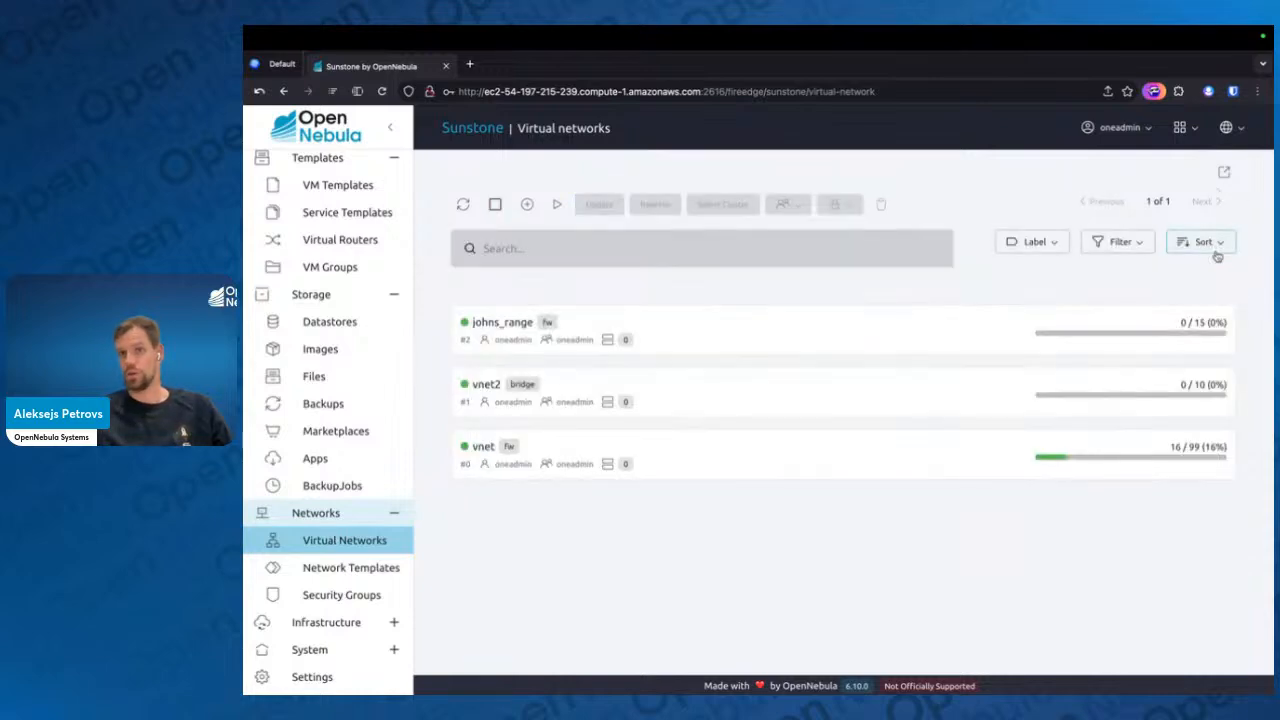
Start a reservation from vnet into a new virtual network named janes_range
{"action": "left_click", "coordinate": [710, 440]}
{"action": "left_click", "coordinate": [655, 195]}
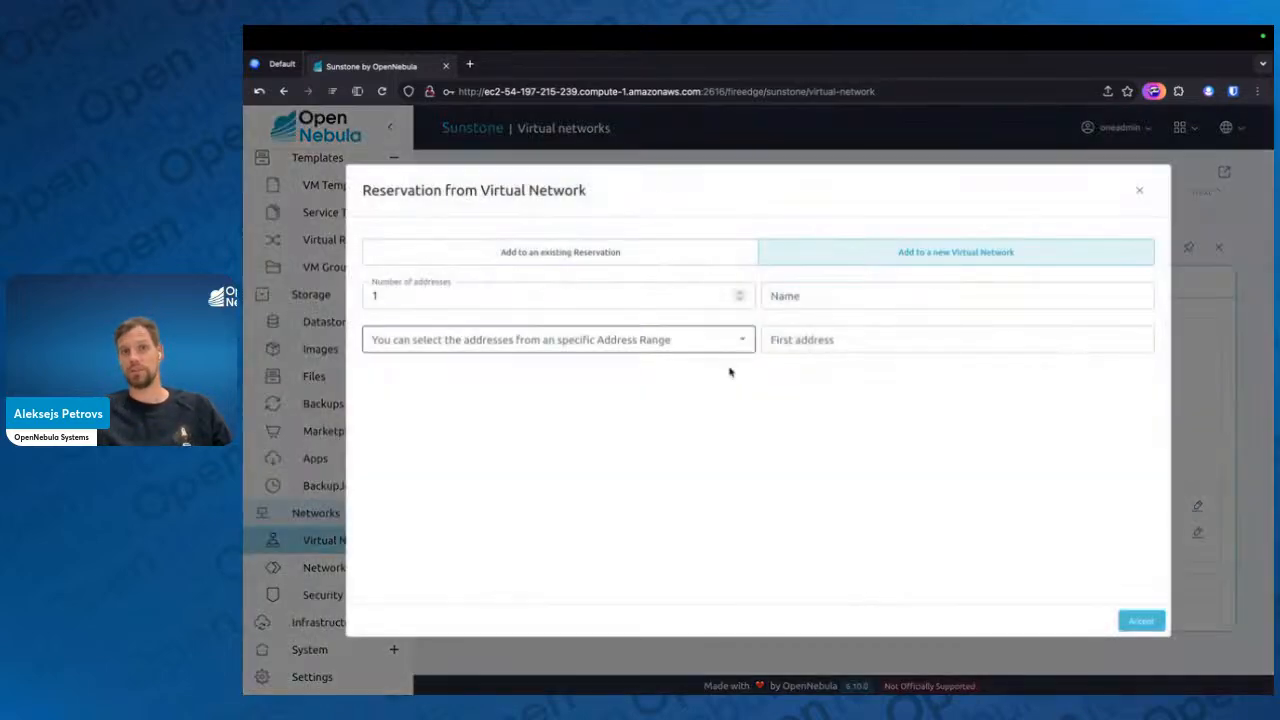
{"action": "left_click", "coordinate": [803, 294]}
{"action": "type", "text": "jane"}
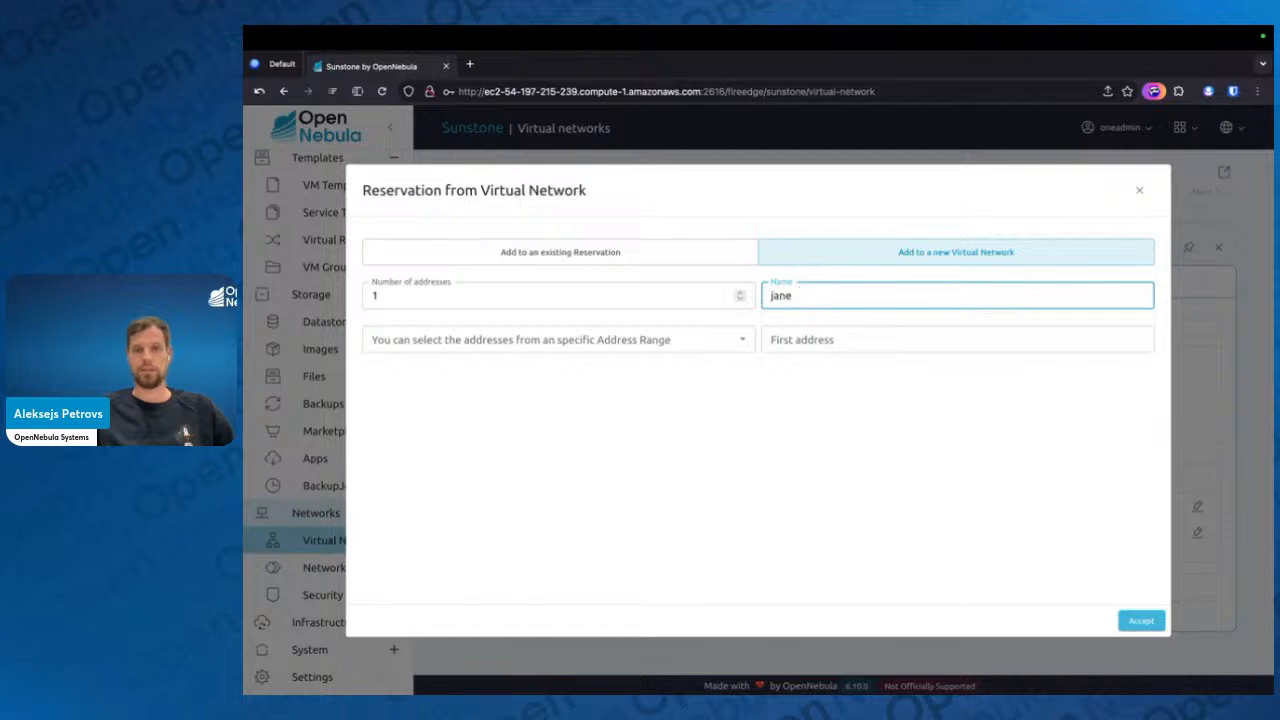
{"action": "type", "text": "s_"}
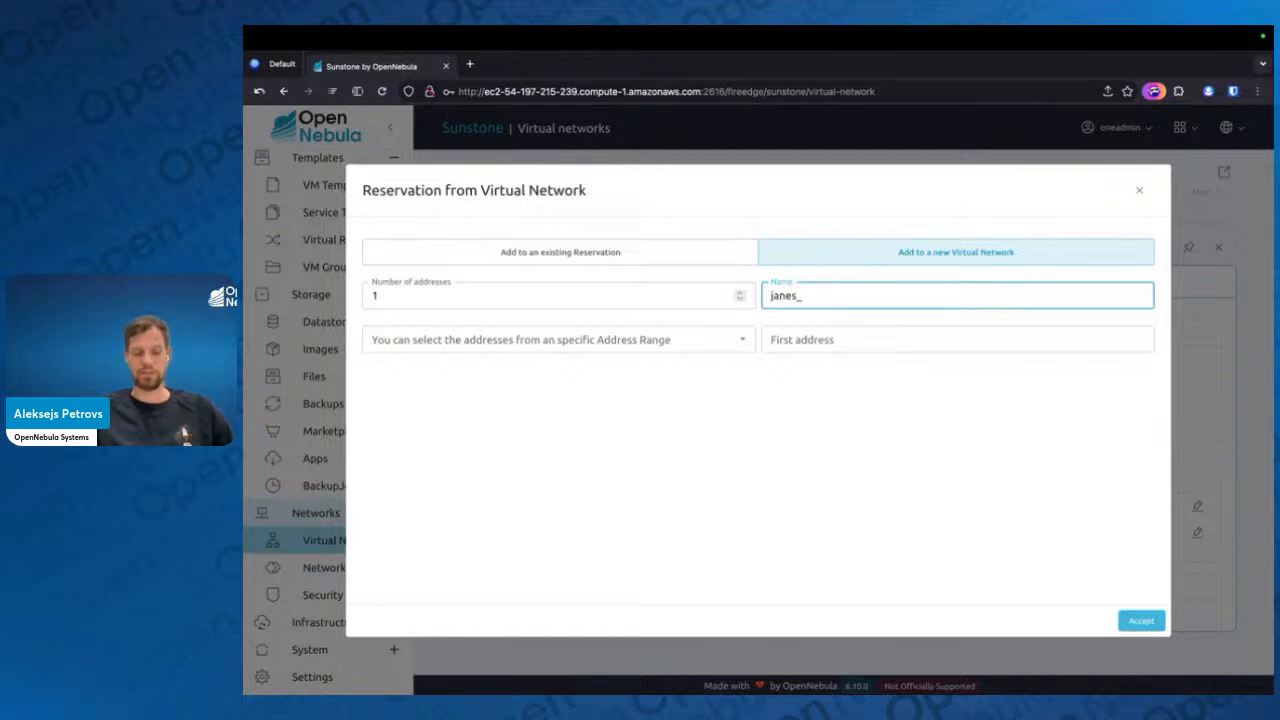
{"action": "type", "text": "range"}
Reserve 20 addresses for the new network from address range #0, which starts at 172.16.100.2, and accept the reservation
{"action": "left_click", "coordinate": [606, 296]}
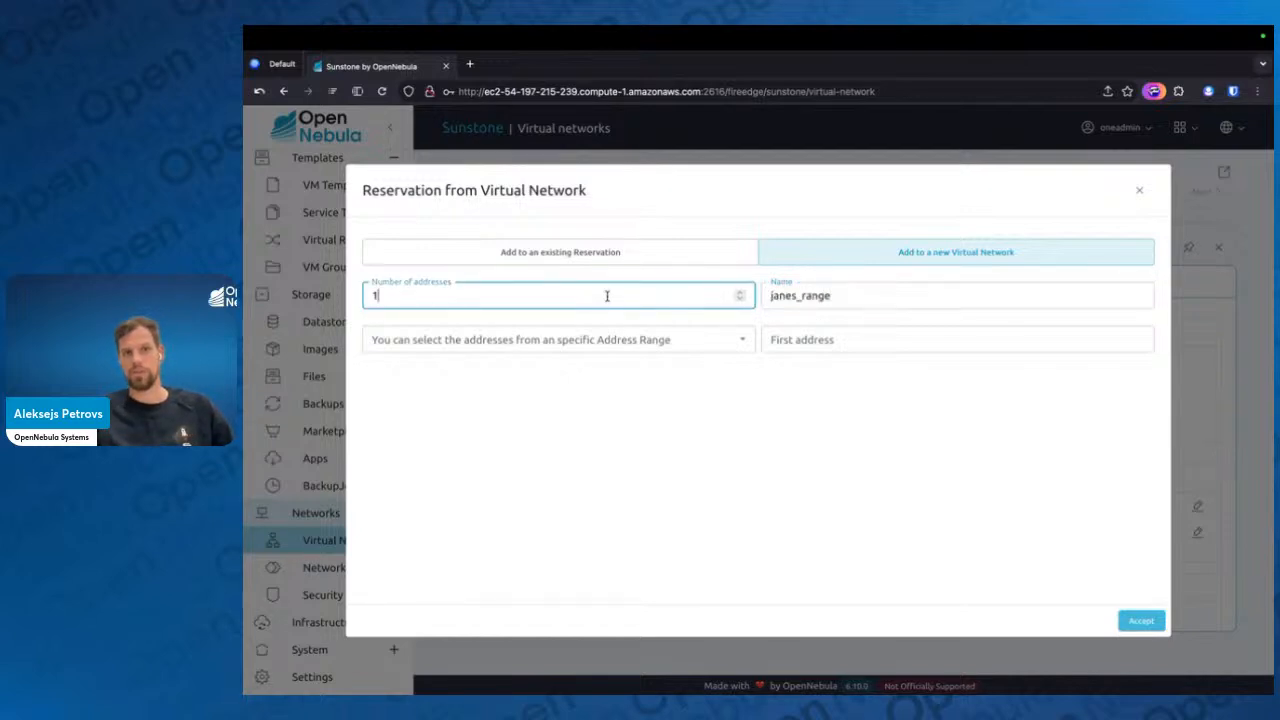
{"action": "double_click", "coordinate": [606, 296]}
{"action": "type", "text": "20"}
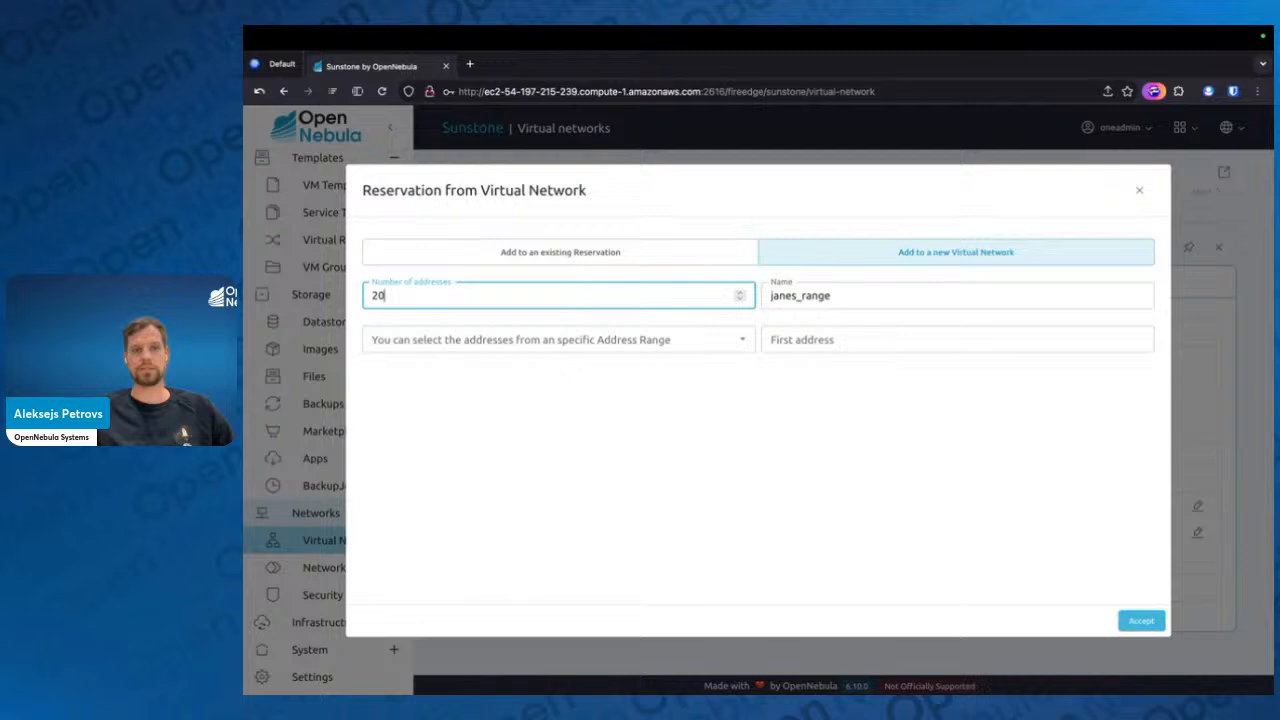
{"action": "left_click", "coordinate": [652, 341]}
{"action": "left_click", "coordinate": [530, 398]}
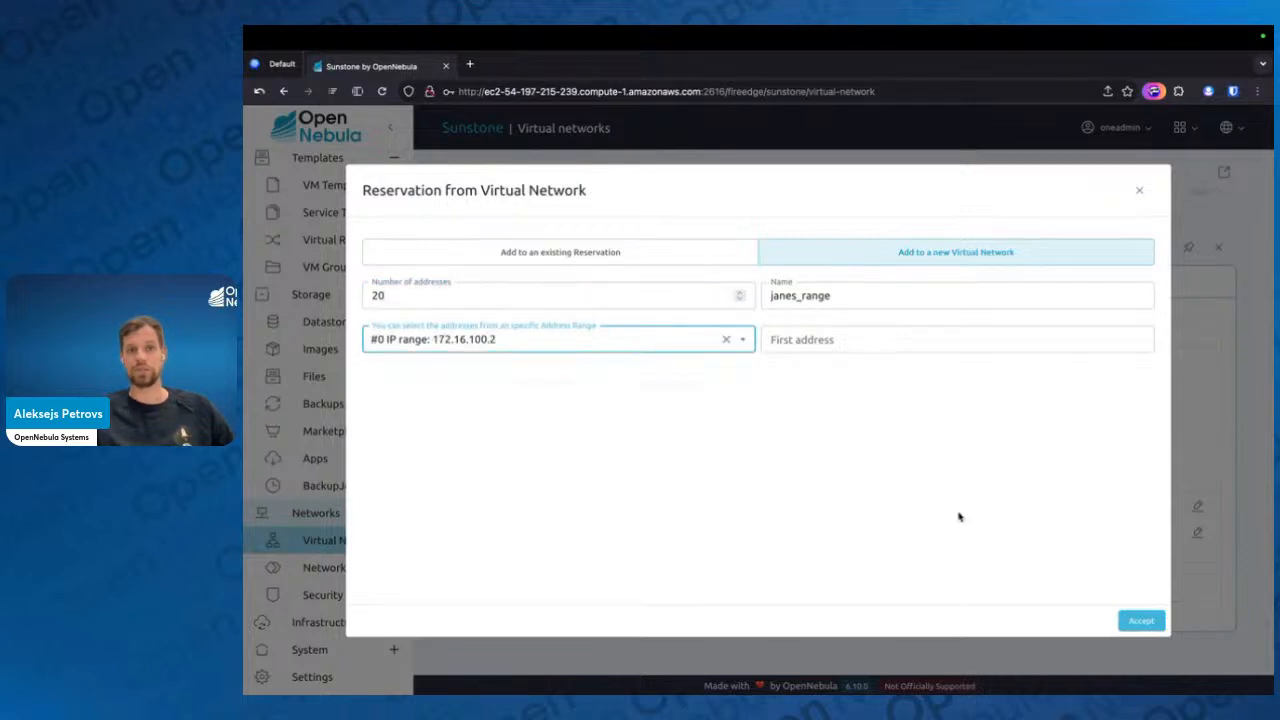
{"action": "left_click", "coordinate": [1140, 620]}
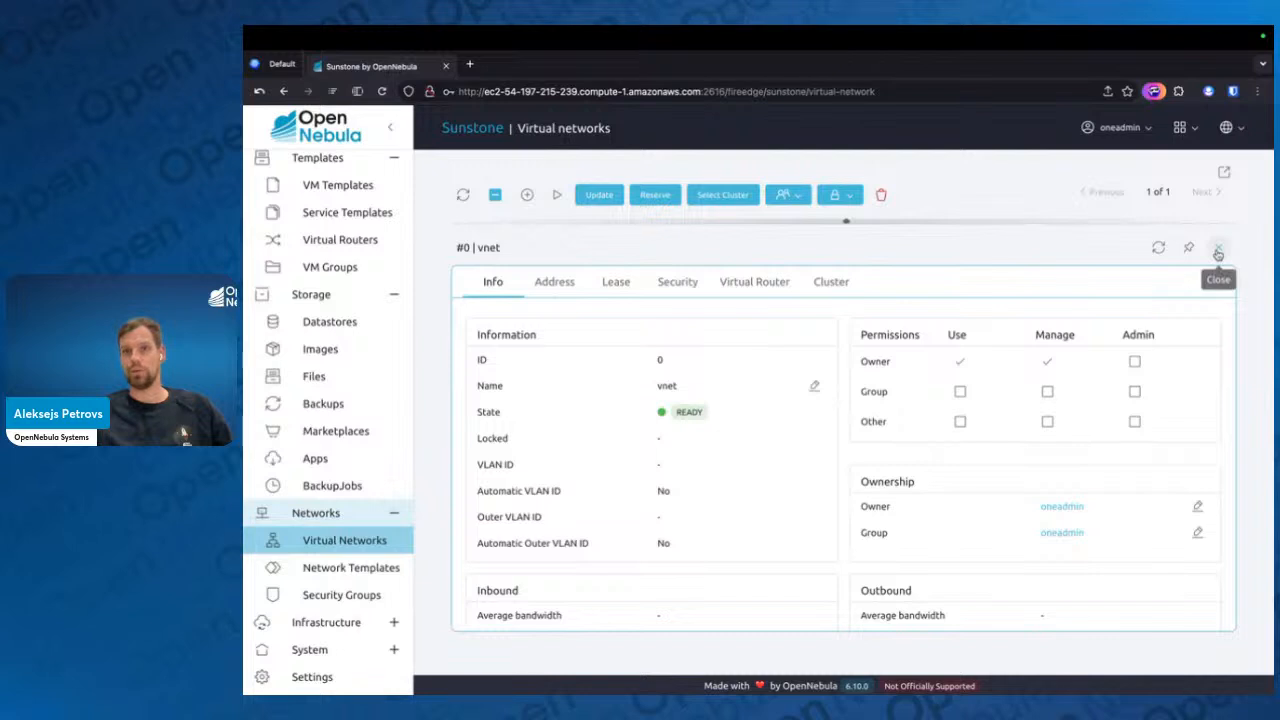
Reopen vnet's leases and examine the addresses reserved for the new network around the held IP, closing the details when done
{"action": "left_click", "coordinate": [1218, 250]}
{"action": "left_click", "coordinate": [705, 469]}
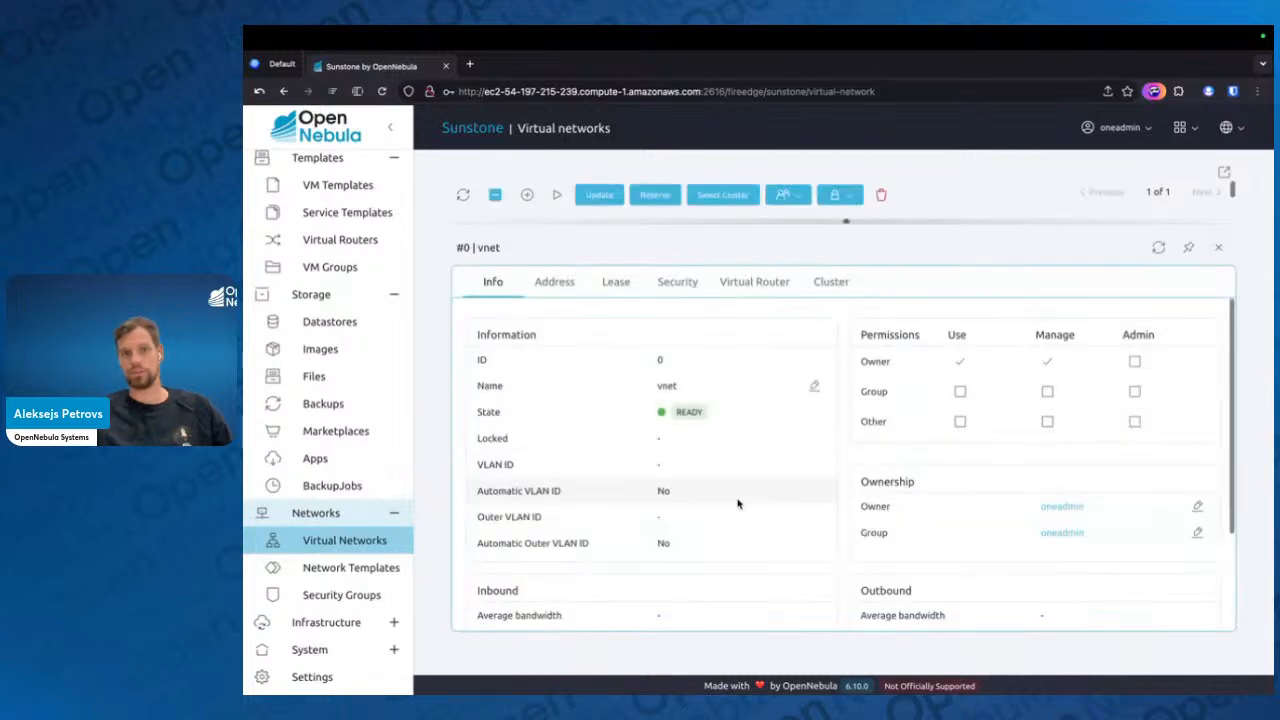
{"action": "left_click", "coordinate": [612, 284]}
{"action": "scroll", "coordinate": [600, 440], "scroll_direction": "down", "scroll_amount": 5}
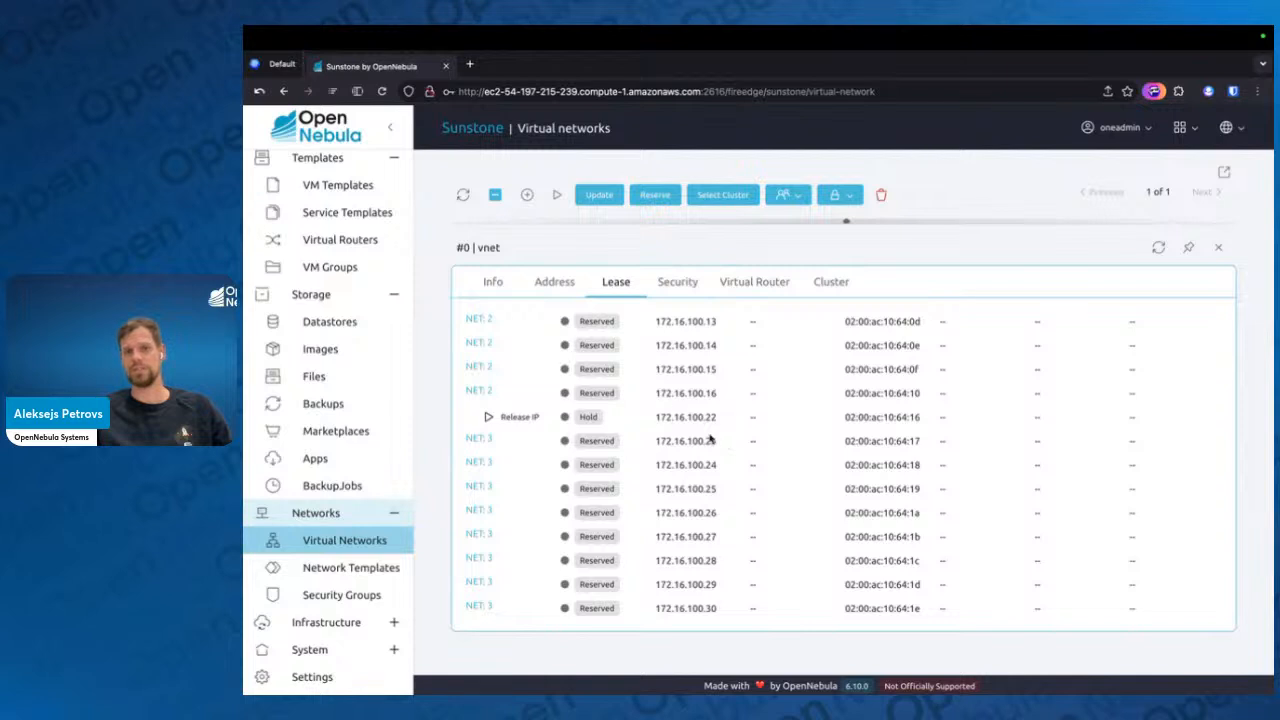
{"action": "scroll", "coordinate": [738, 479], "scroll_direction": "down", "scroll_amount": 5}
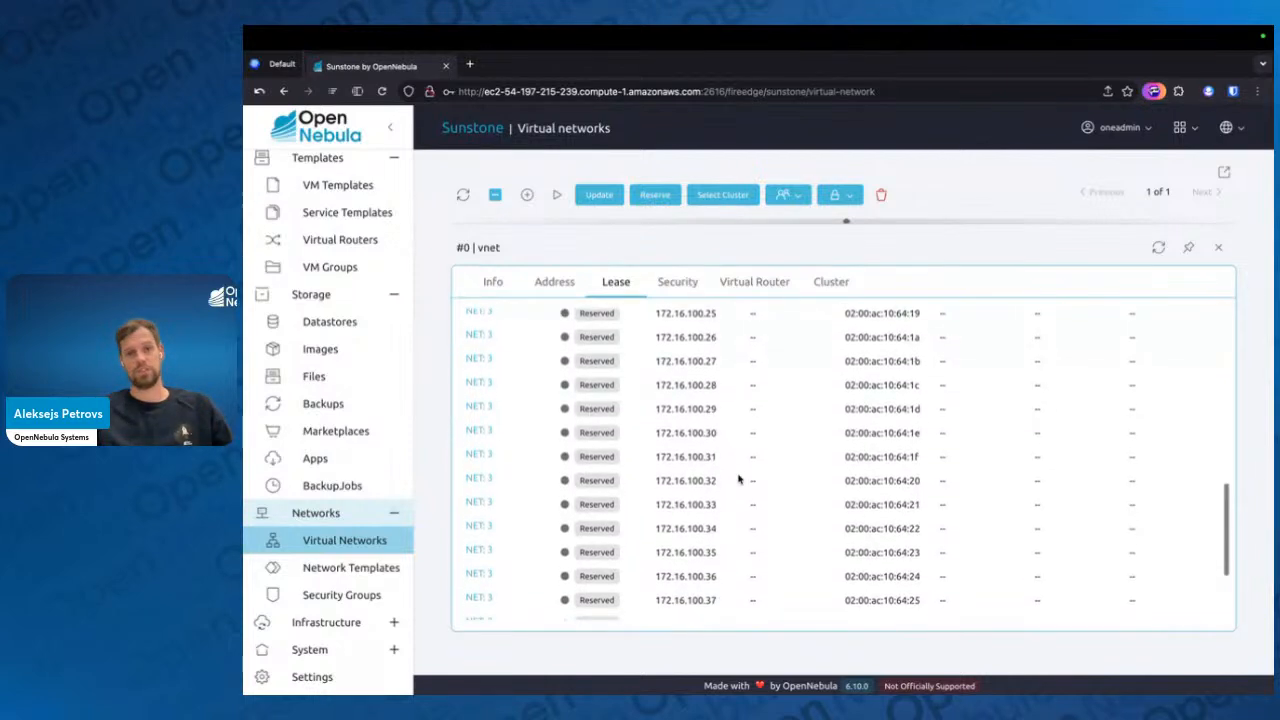
{"action": "scroll", "coordinate": [738, 479], "scroll_direction": "down", "scroll_amount": 1}
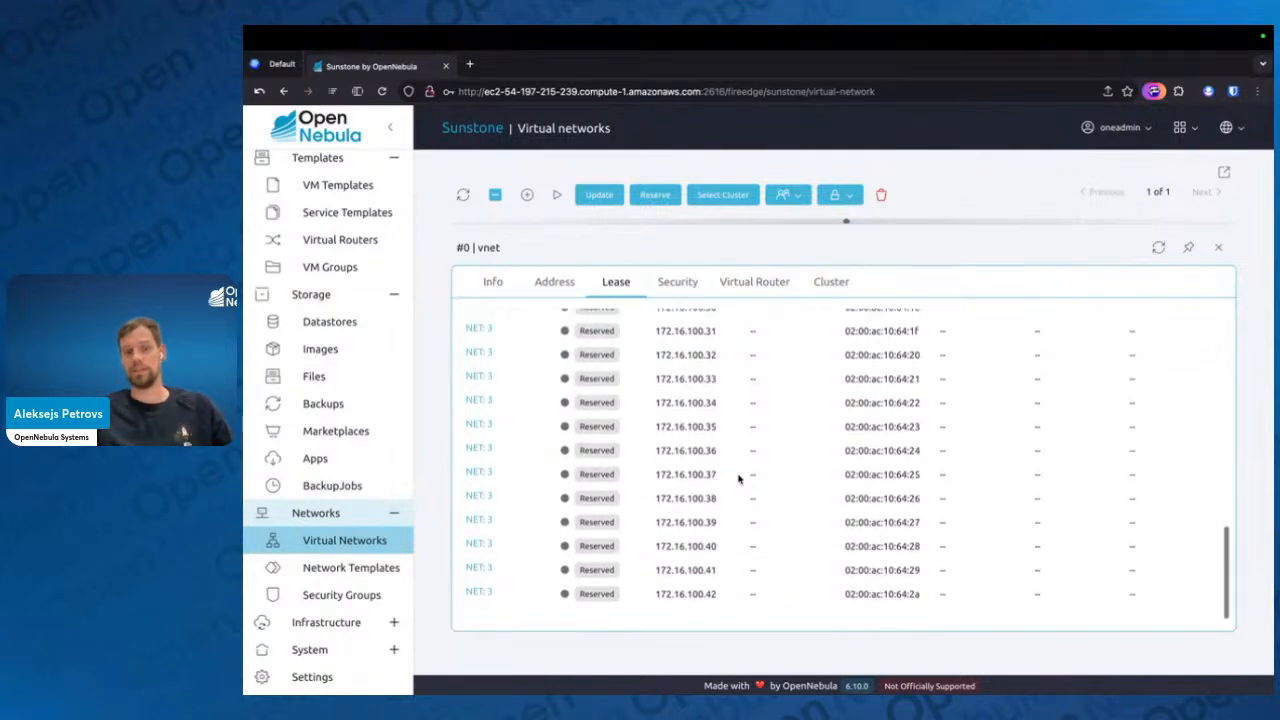
{"action": "scroll", "coordinate": [738, 479], "scroll_direction": "up", "scroll_amount": 6}
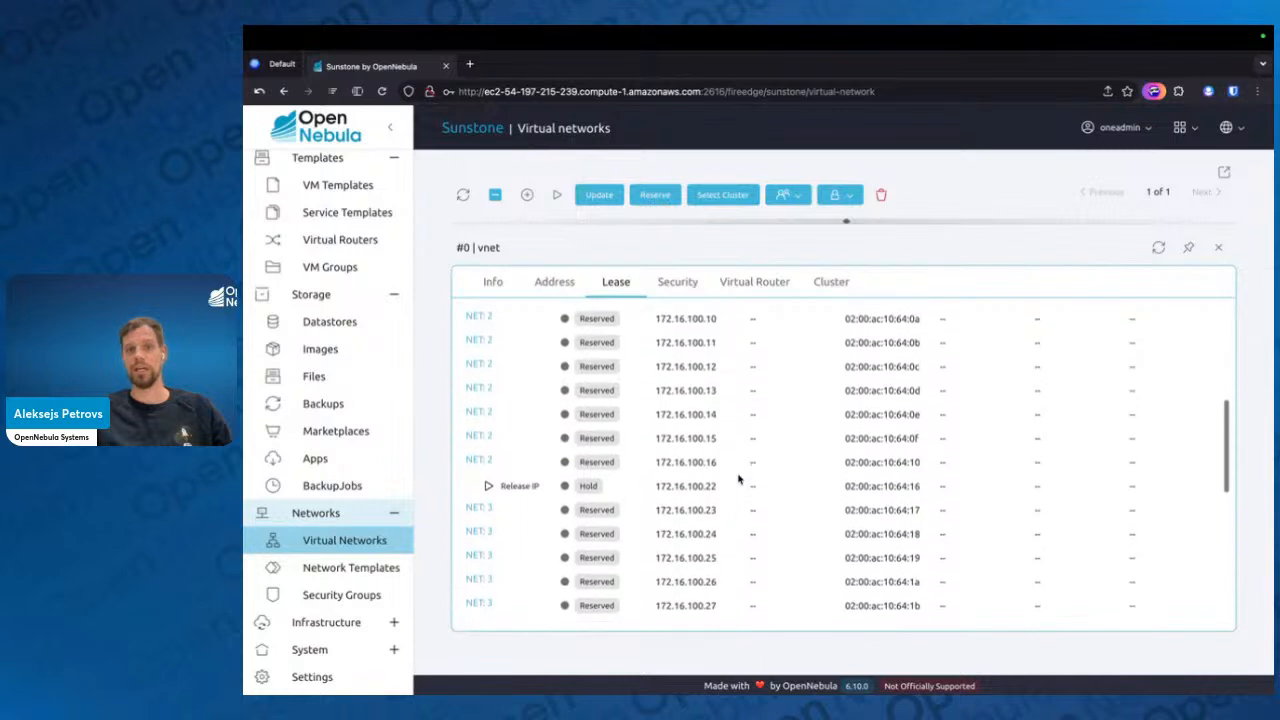
{"action": "left_click", "coordinate": [1216, 248]}
Try to delete the virtual network vnet and accept the deletion
{"action": "left_click", "coordinate": [760, 455]}
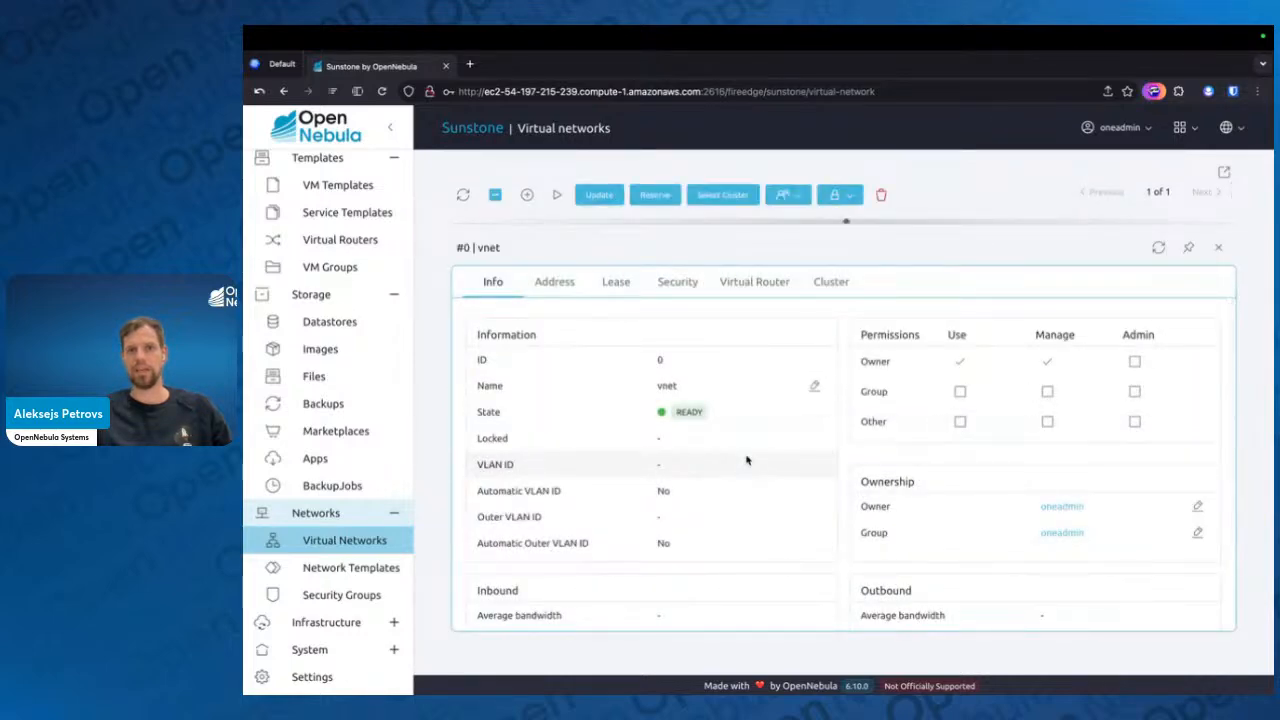
{"action": "left_click", "coordinate": [881, 195]}
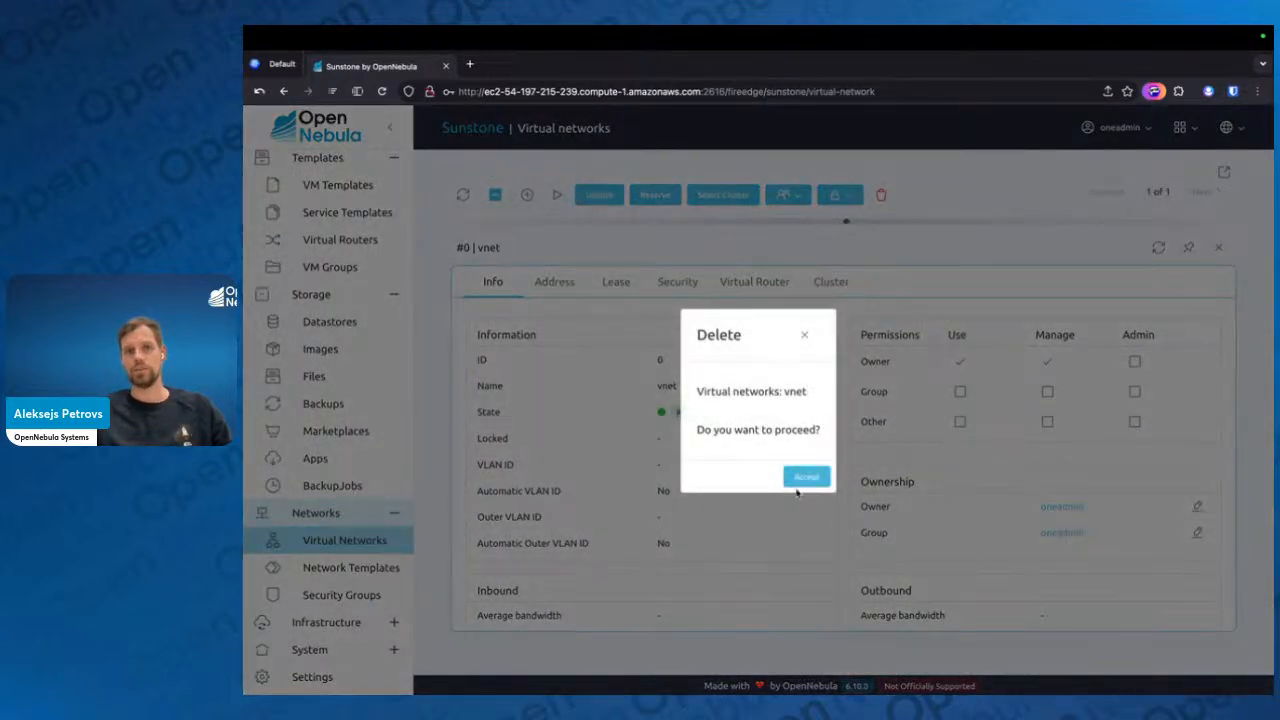
{"action": "left_click", "coordinate": [808, 478]}
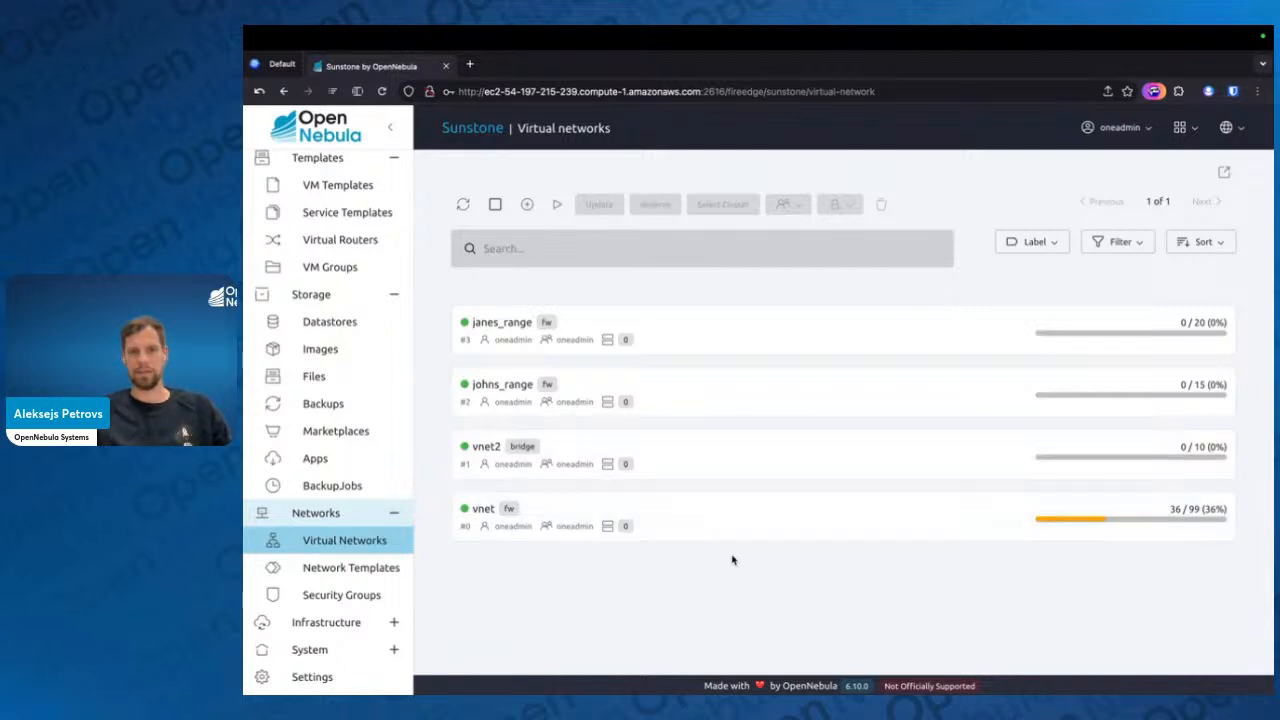
Switch to the full-screen presentation and show the Marketplace & Apps slide
{"action": "key", "text": "ctrl+Left"}
{"action": "key", "text": "ctrl+Right"}
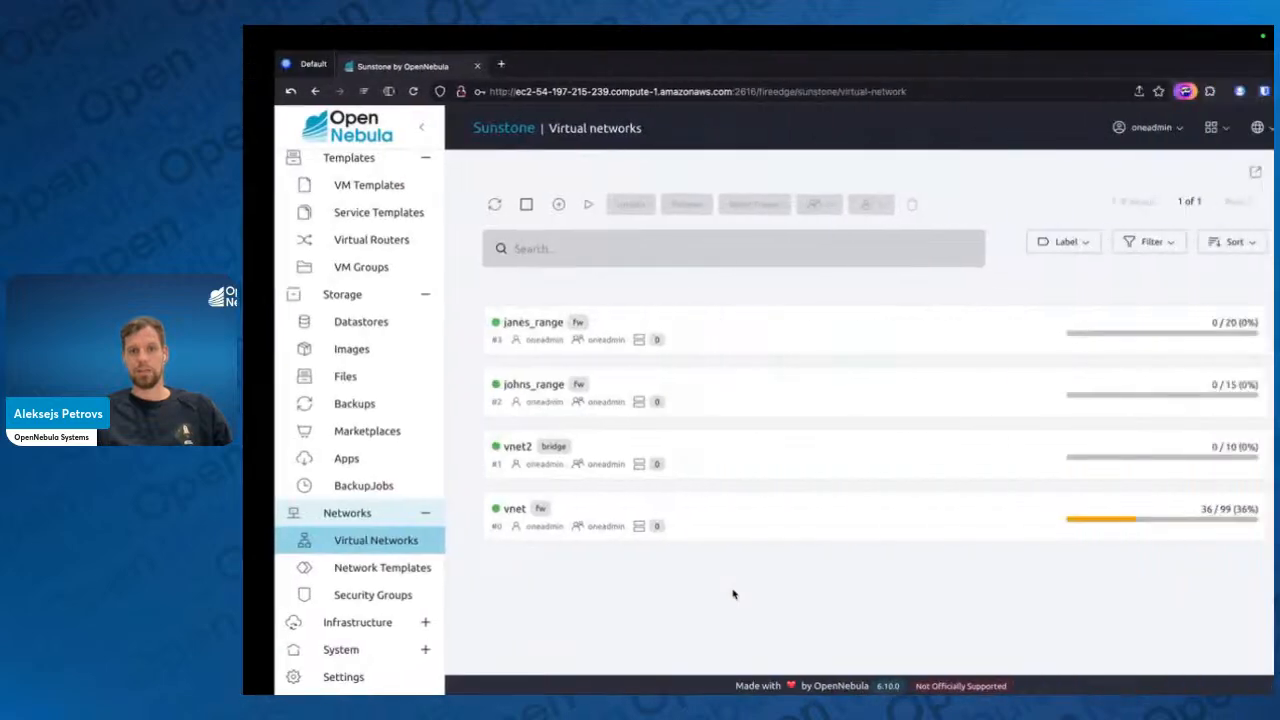
{"action": "key", "text": "ctrl+Left"}
{"action": "key", "text": "ctrl+Left"}
{"action": "key", "text": "Right"}
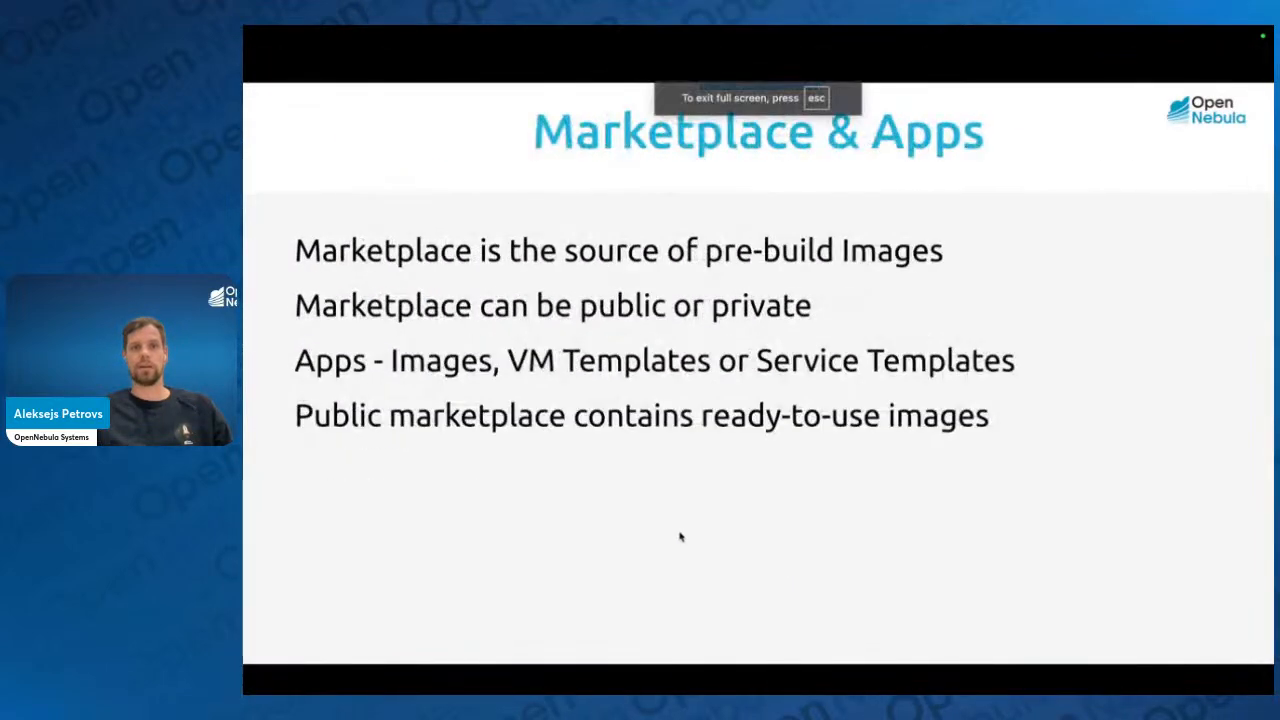
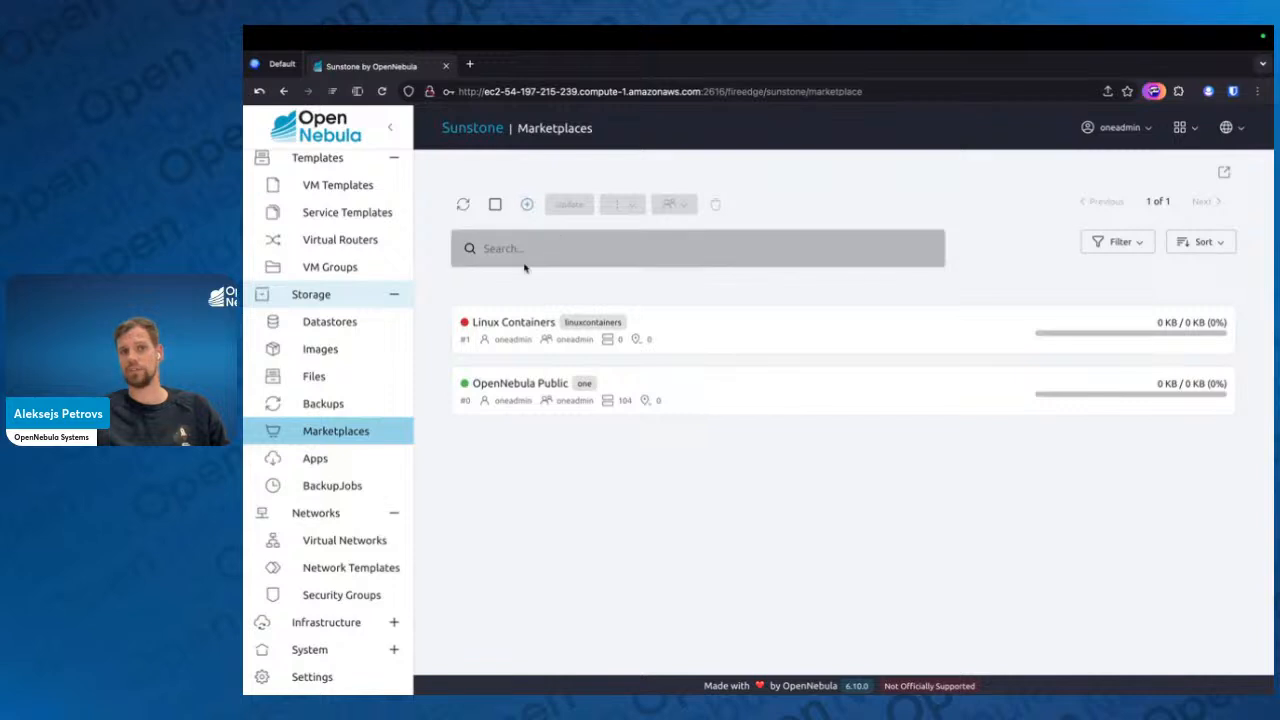
Search the marketplace apps for "ubuntu 24" and select the Ubuntu 24.04 app, not the aarch64 one
{"action": "left_click", "coordinate": [315, 460]}
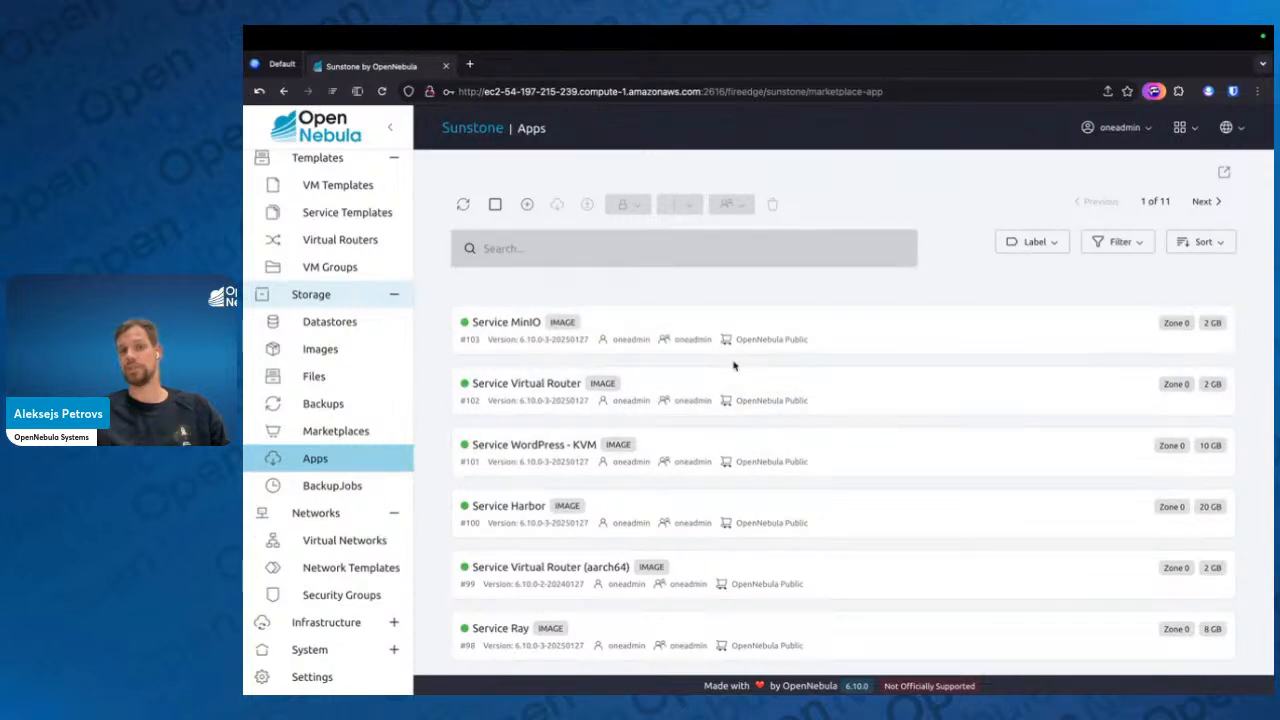
{"action": "left_click", "coordinate": [618, 250]}
{"action": "type", "text": "u"}
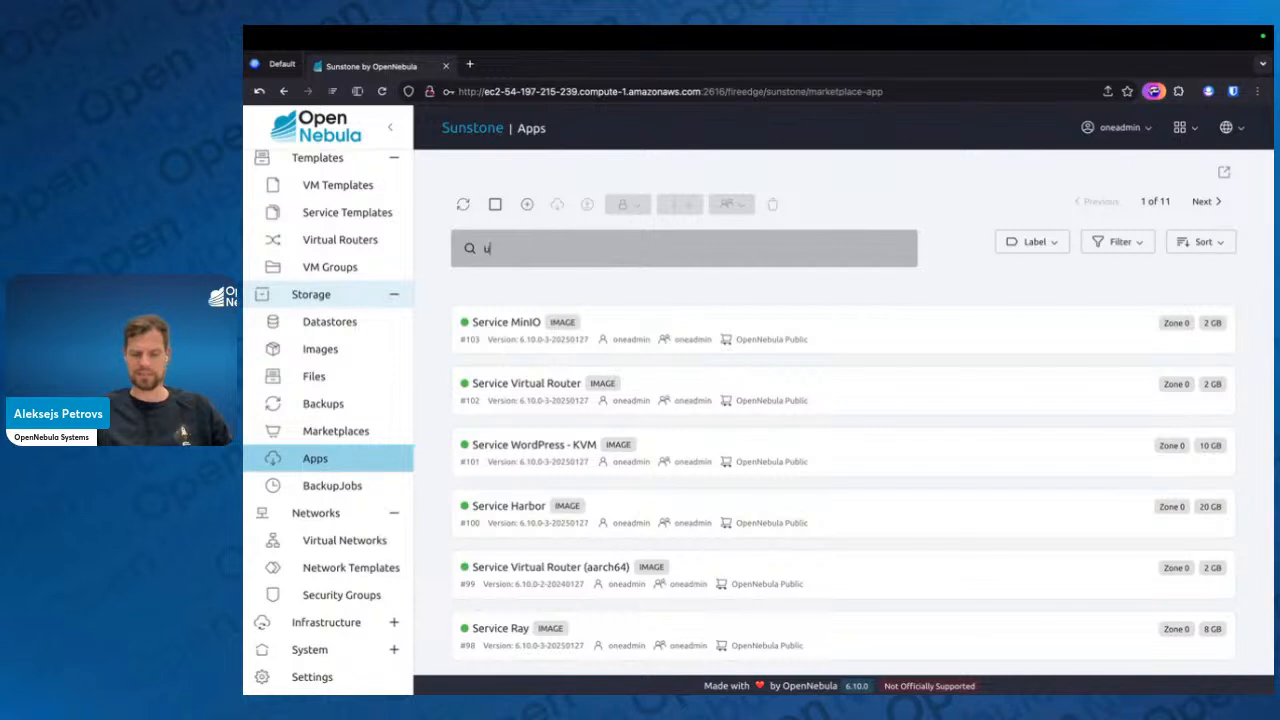
{"action": "type", "text": "buntu 24"}
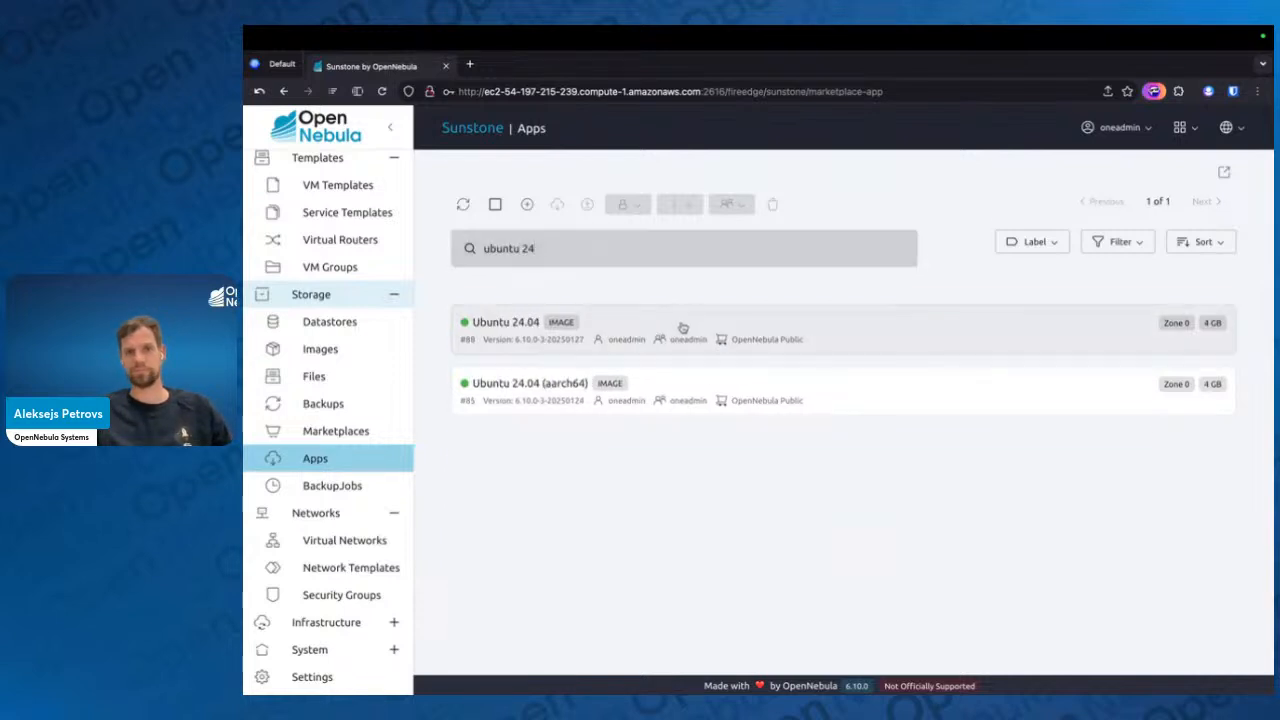
{"action": "left_click", "coordinate": [680, 326]}
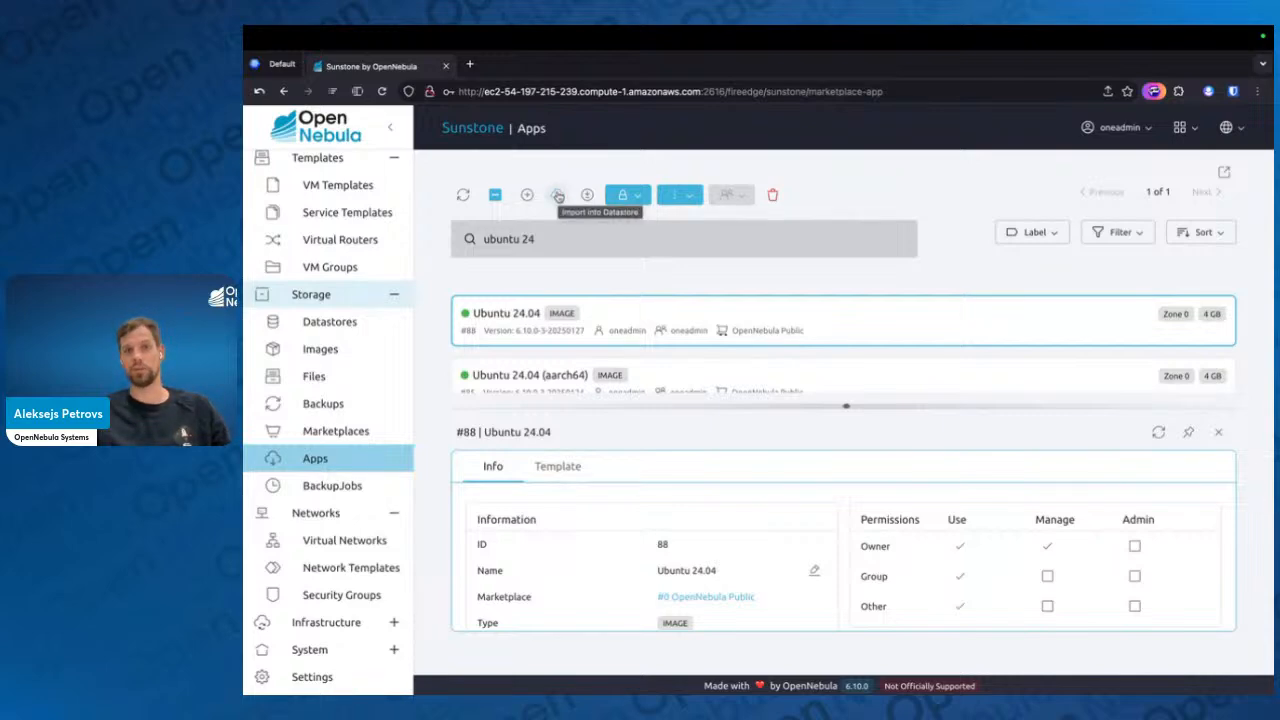
Import the Ubuntu 24.04 app with its associated VM template into the default image datastore, keeping the proposed names
{"action": "left_click", "coordinate": [558, 196]}
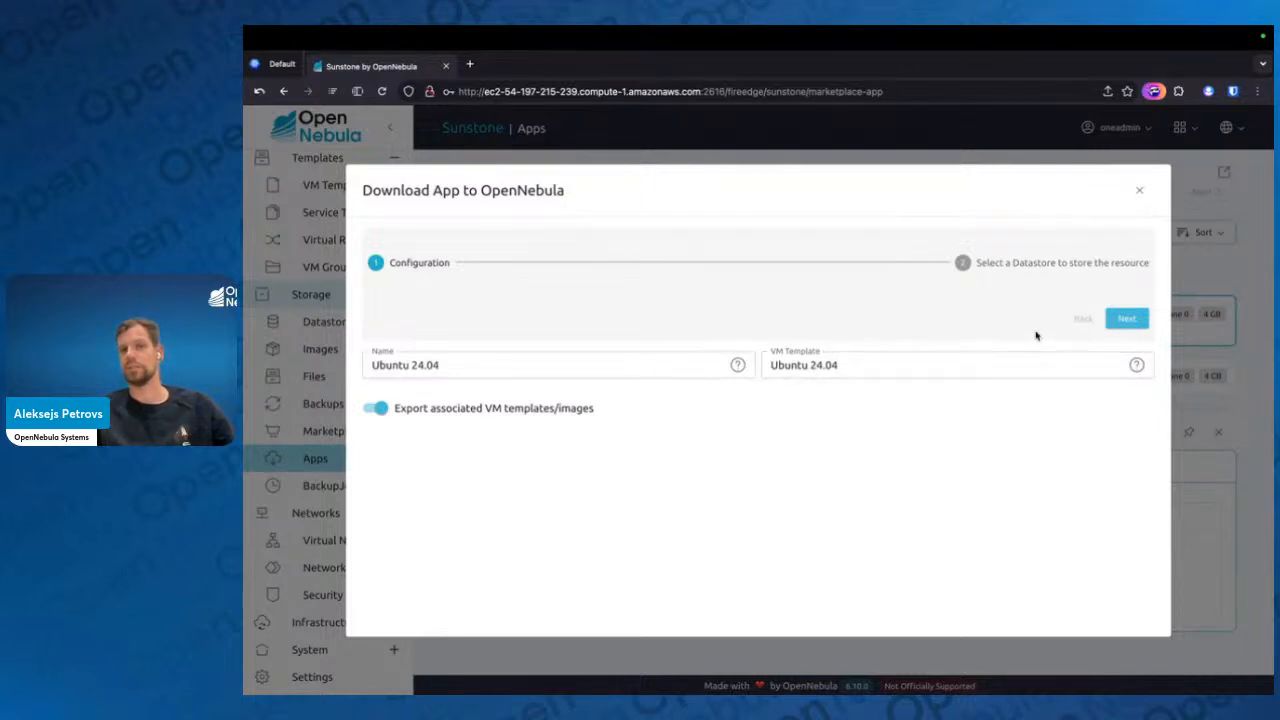
{"action": "left_click", "coordinate": [1127, 318]}
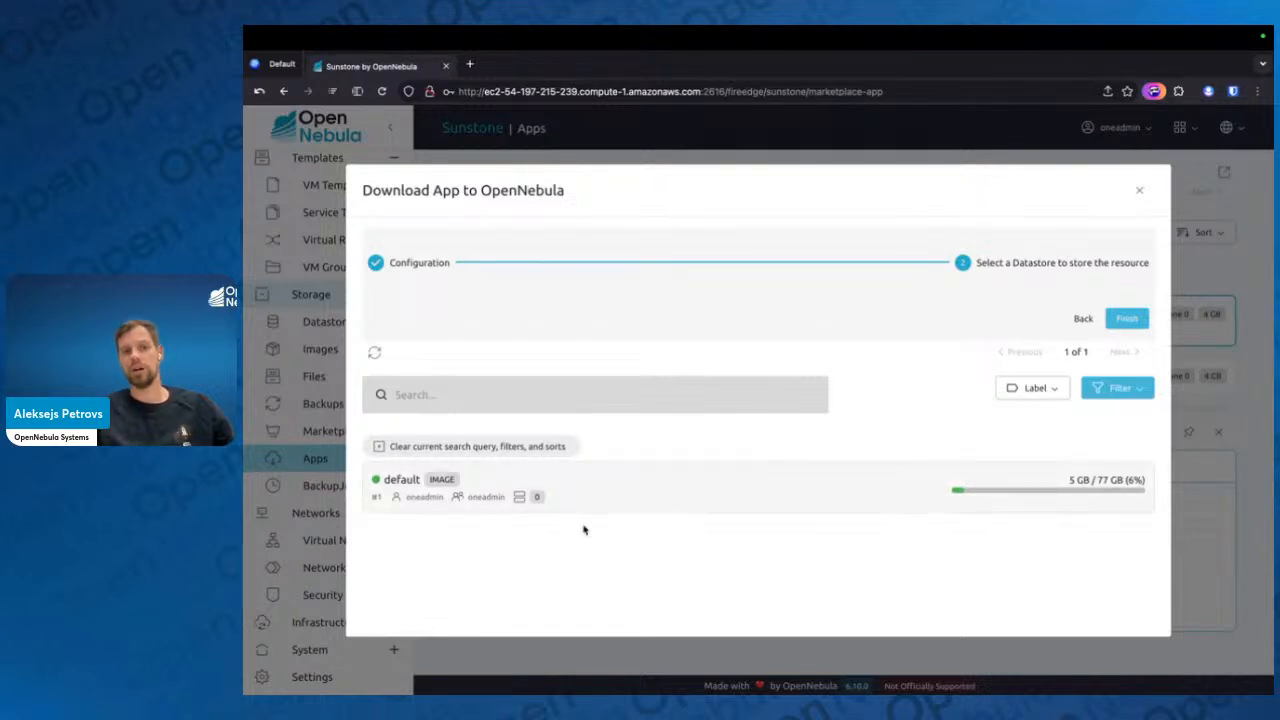
{"action": "left_click", "coordinate": [622, 489]}
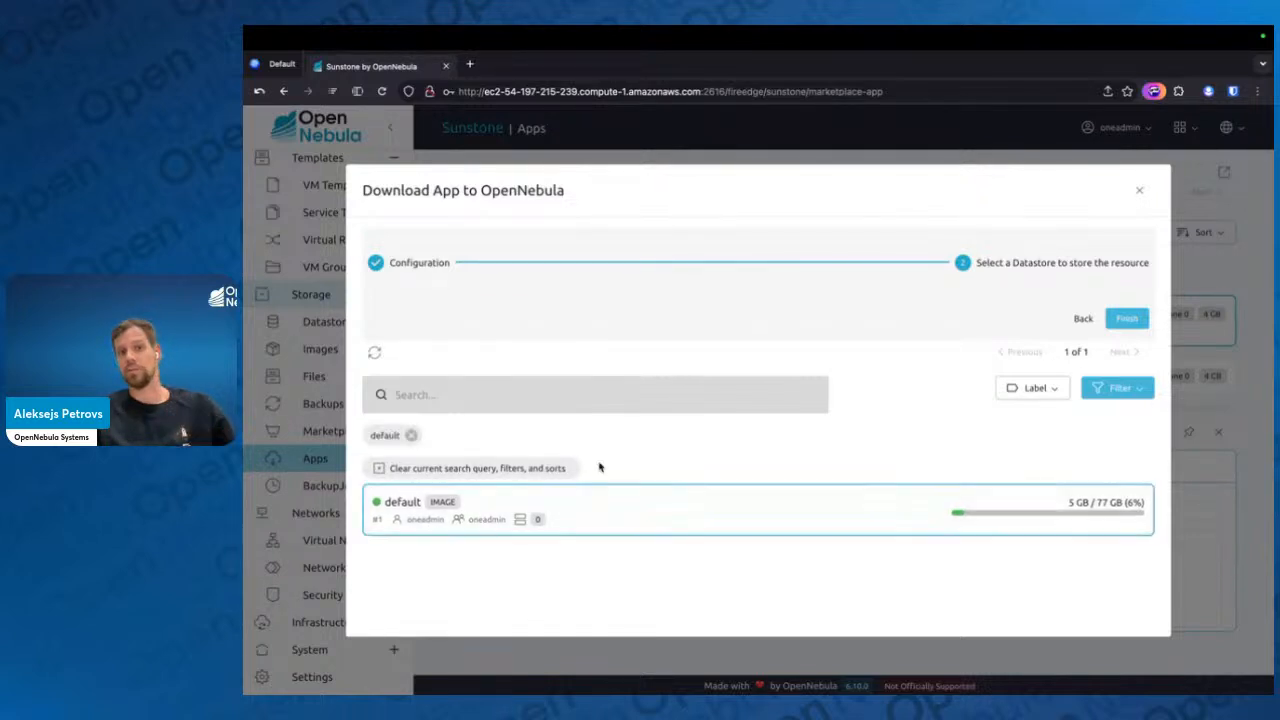
{"action": "left_click", "coordinate": [1128, 319]}
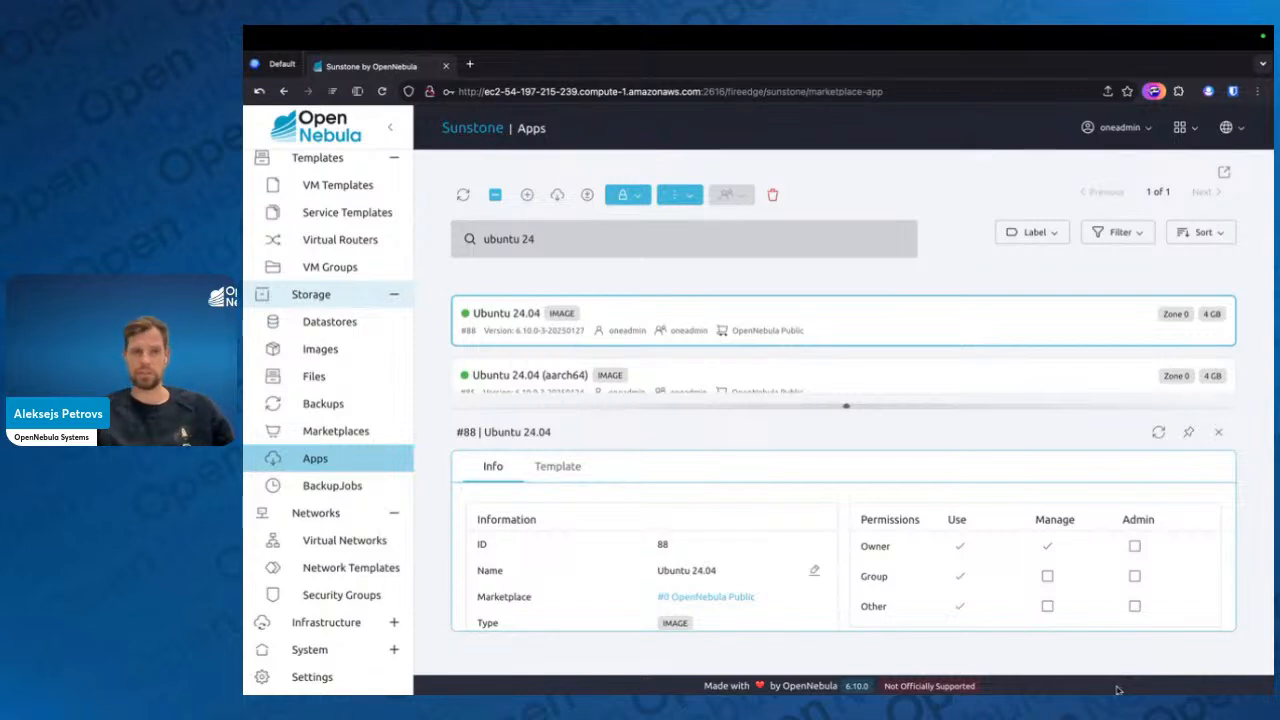
Check the VM templates and the images for the imported Ubuntu 24.04, refresh the image list, and return to the VM templates
{"action": "scroll", "coordinate": [393, 304], "scroll_direction": "up", "scroll_amount": 2}
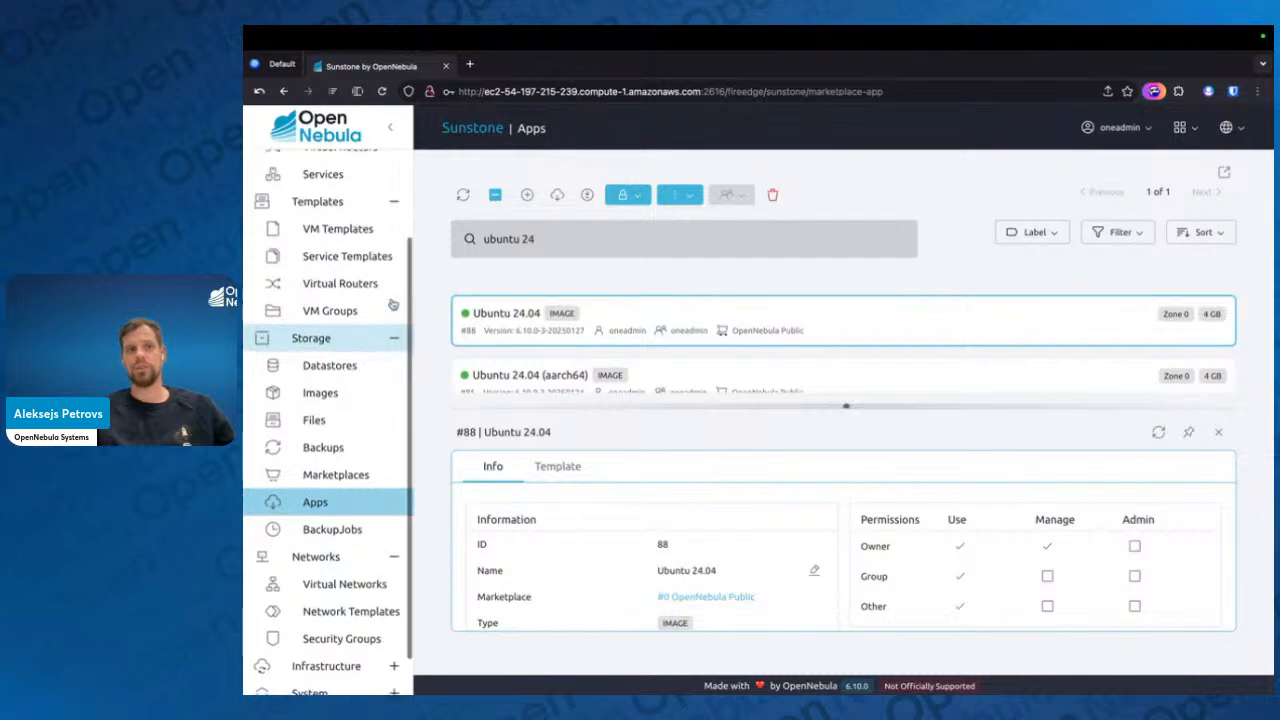
{"action": "left_click", "coordinate": [365, 260]}
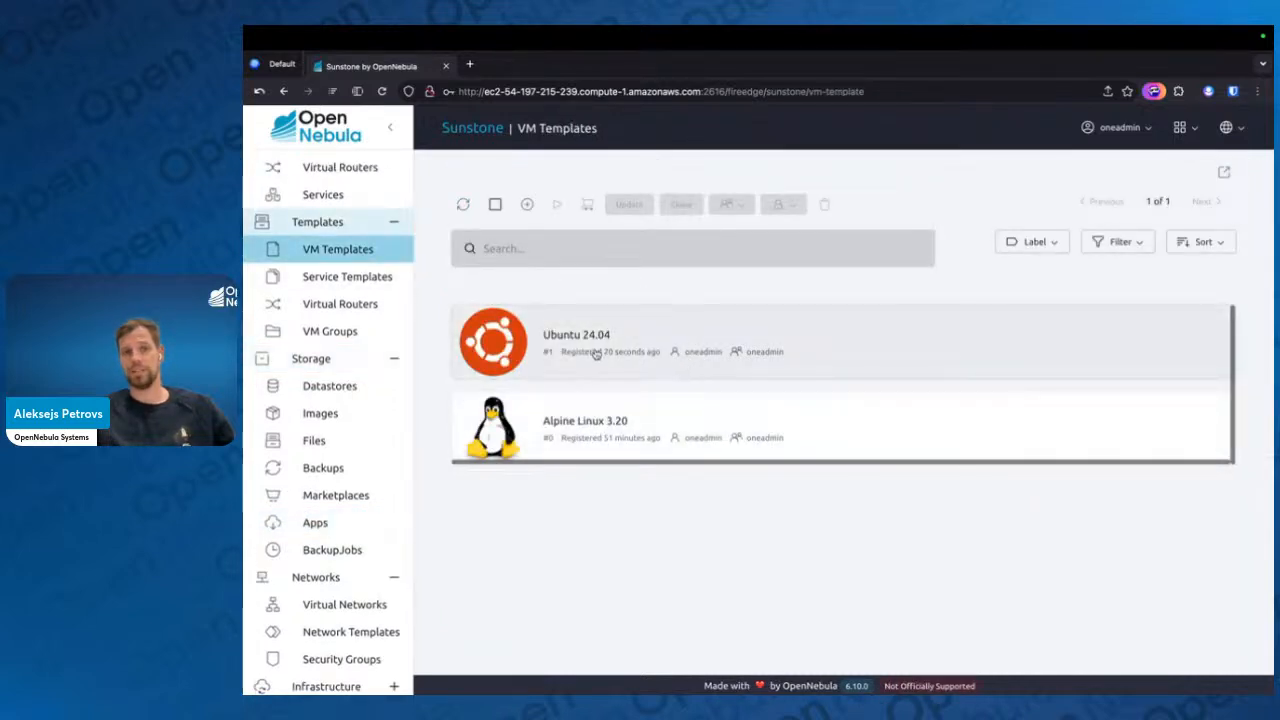
{"action": "left_click", "coordinate": [321, 413]}
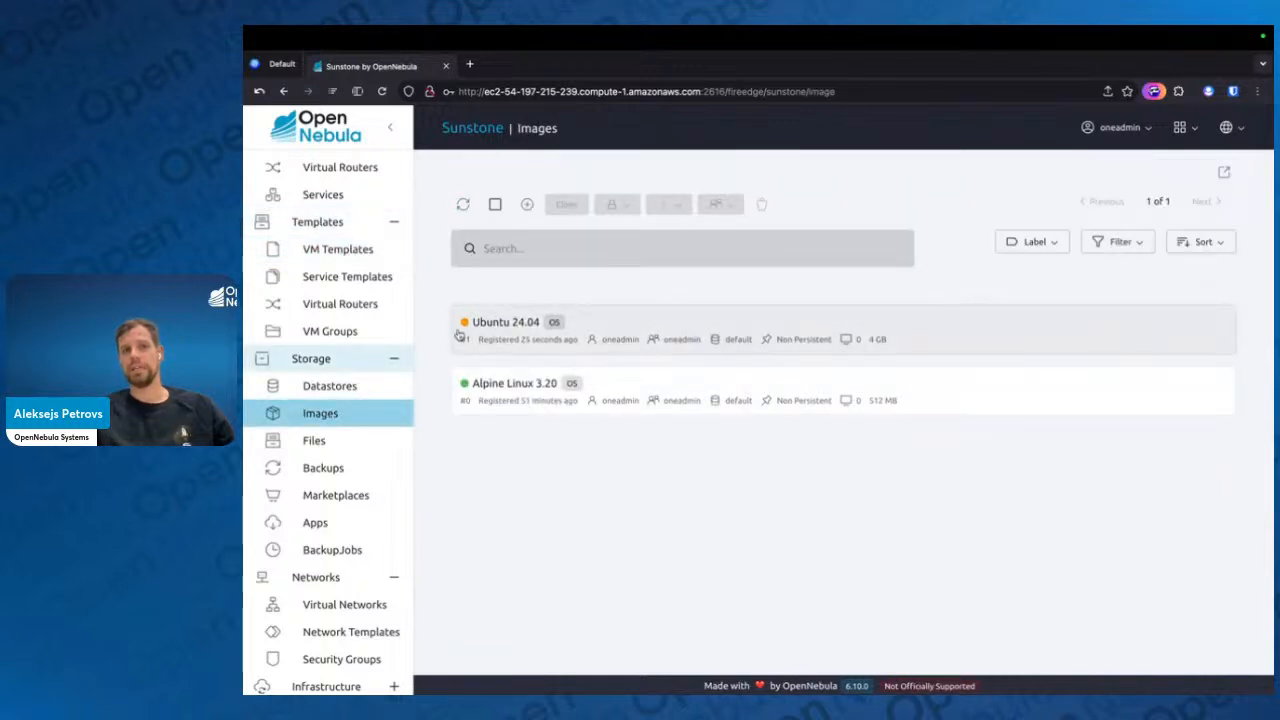
{"action": "mouse_move", "coordinate": [465, 329]}
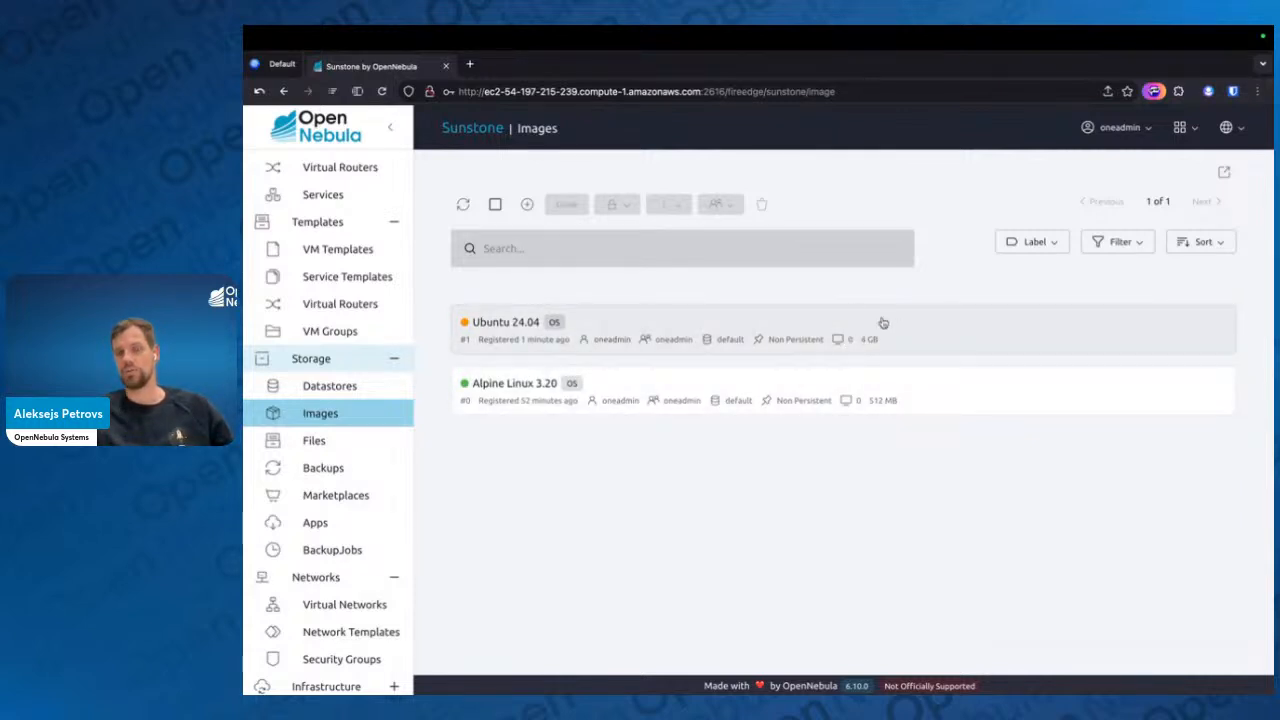
{"action": "left_click", "coordinate": [465, 206]}
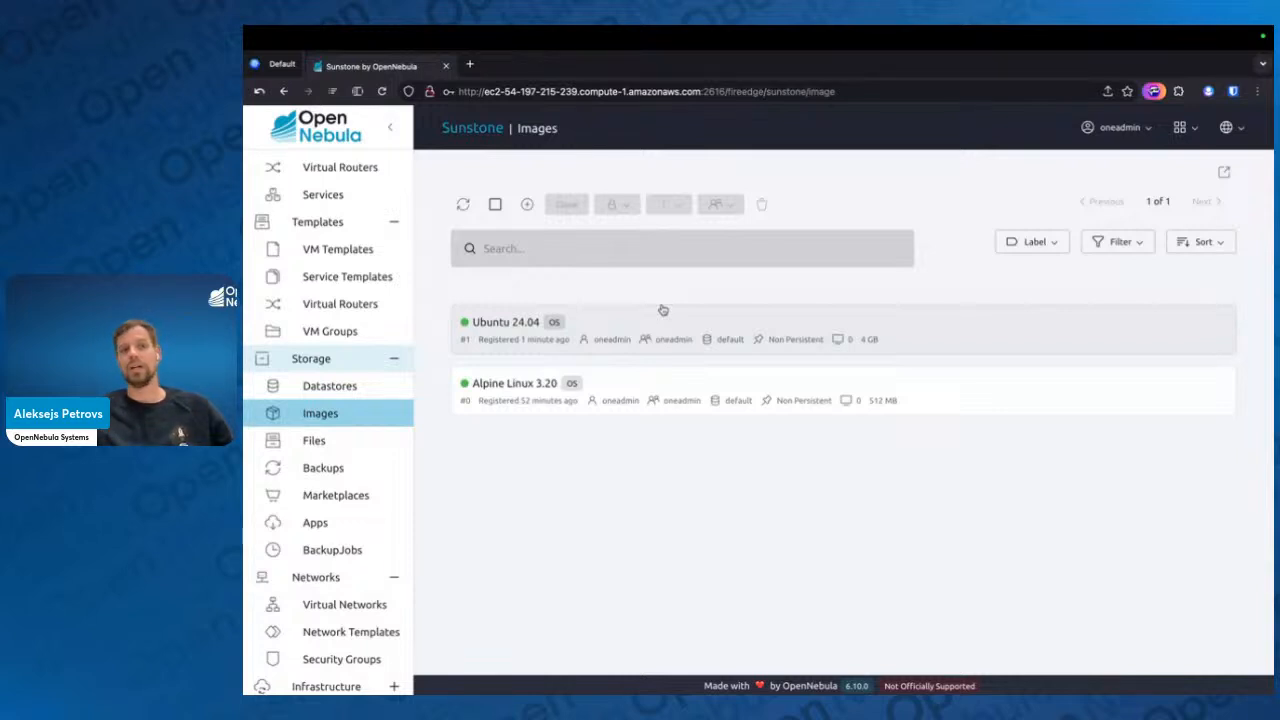
{"action": "left_click", "coordinate": [403, 251]}
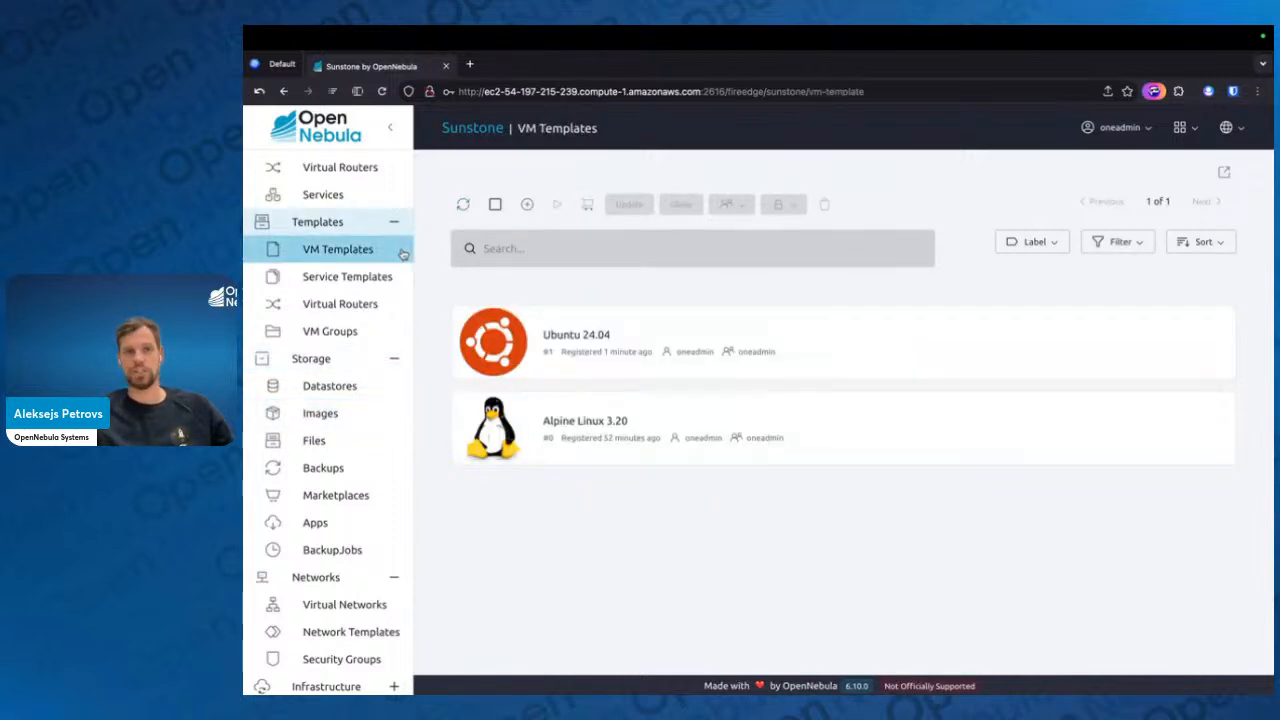
Switch to the full-screen presentation and advance from Marketplace & Apps to the VM Templates slide
{"action": "key", "text": "ctrl+Left"}
{"action": "key", "text": "ctrl+Left"}
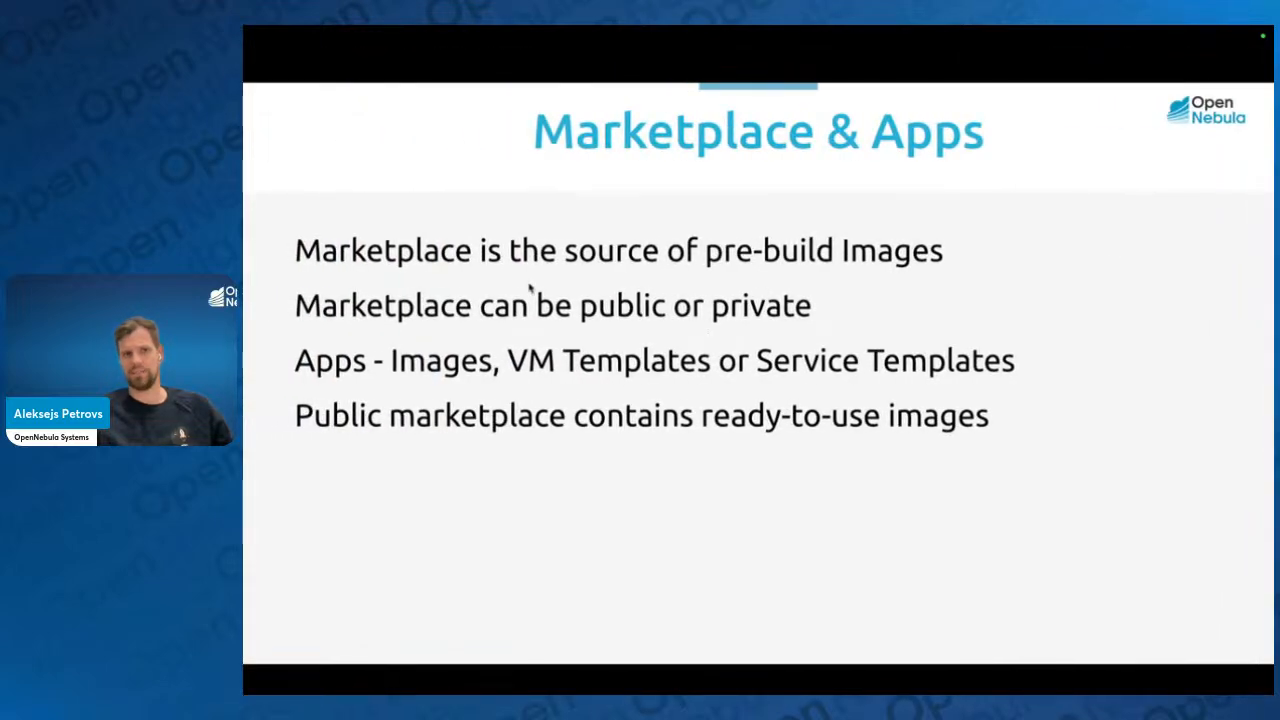
{"action": "key", "text": "Right"}
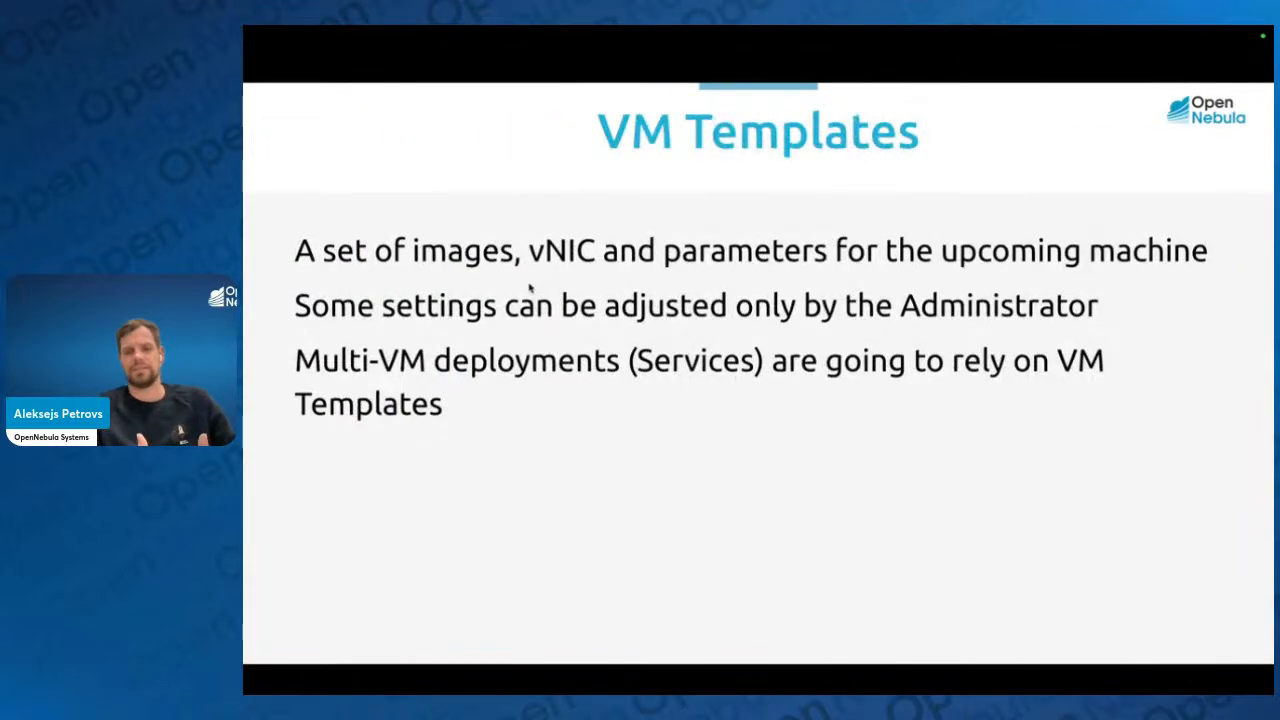
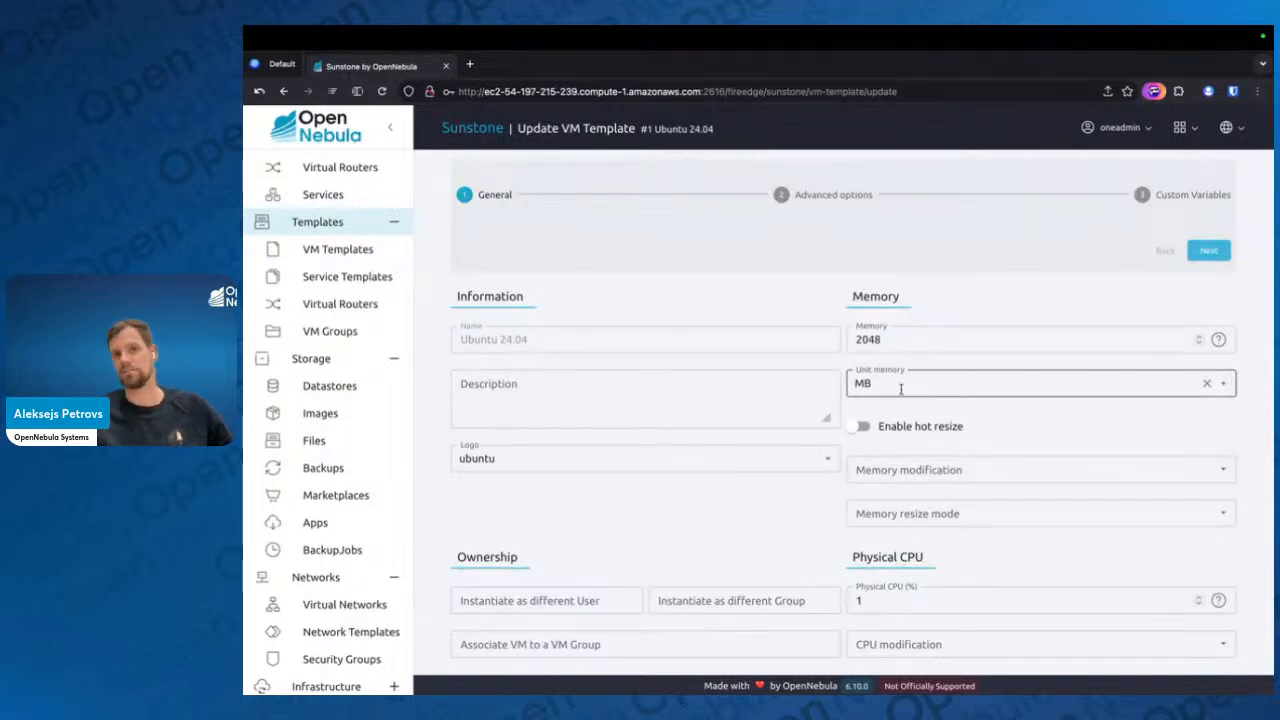
Review the Ubuntu 24.04 template's general settings, including memory, physical and virtual CPU, ownership and cost
{"action": "scroll", "coordinate": [975, 540], "scroll_direction": "down", "scroll_amount": 1}
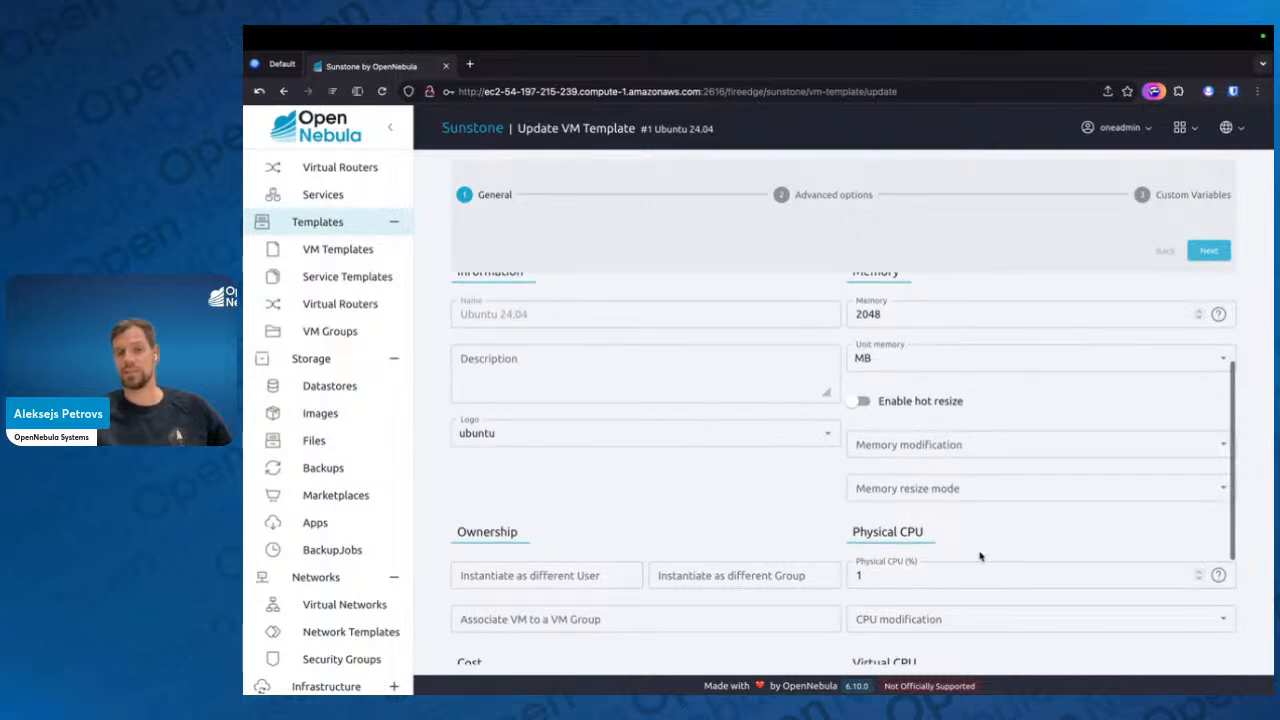
{"action": "scroll", "coordinate": [979, 553], "scroll_direction": "down", "scroll_amount": 1}
{"action": "scroll", "coordinate": [979, 553], "scroll_direction": "down", "scroll_amount": 3}
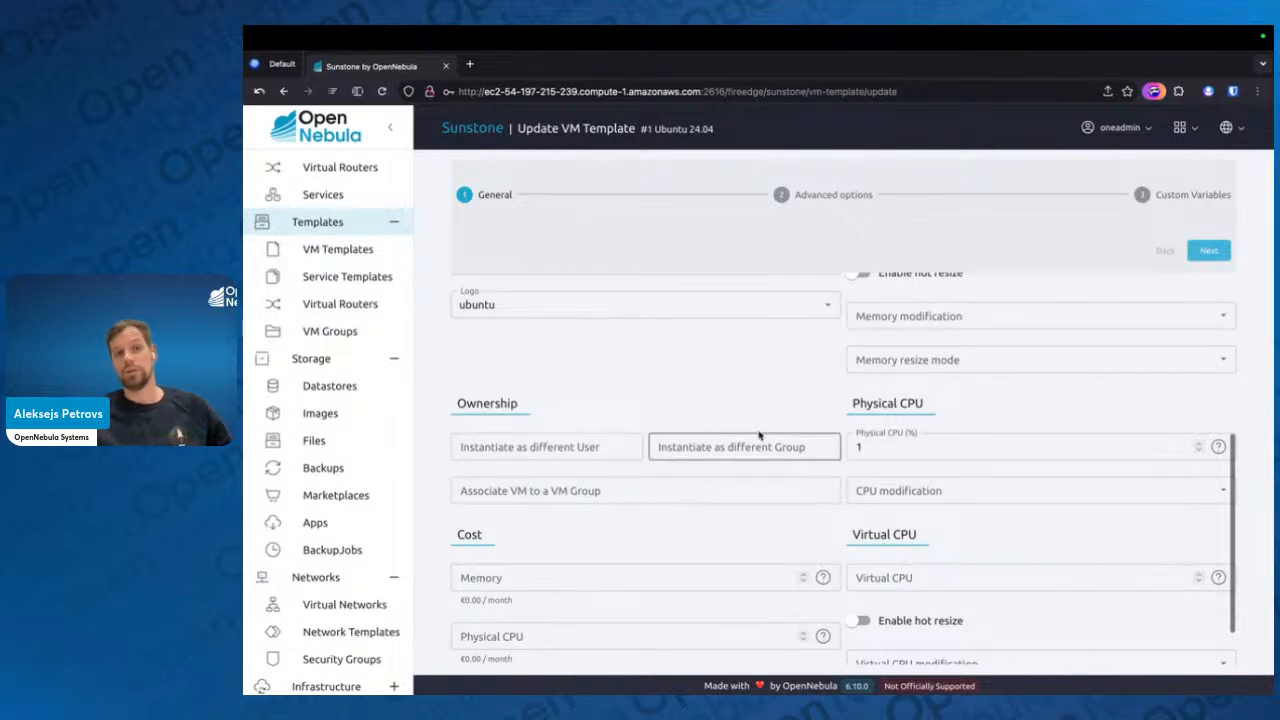
{"action": "left_click", "coordinate": [597, 458]}
{"action": "left_click", "coordinate": [651, 405]}
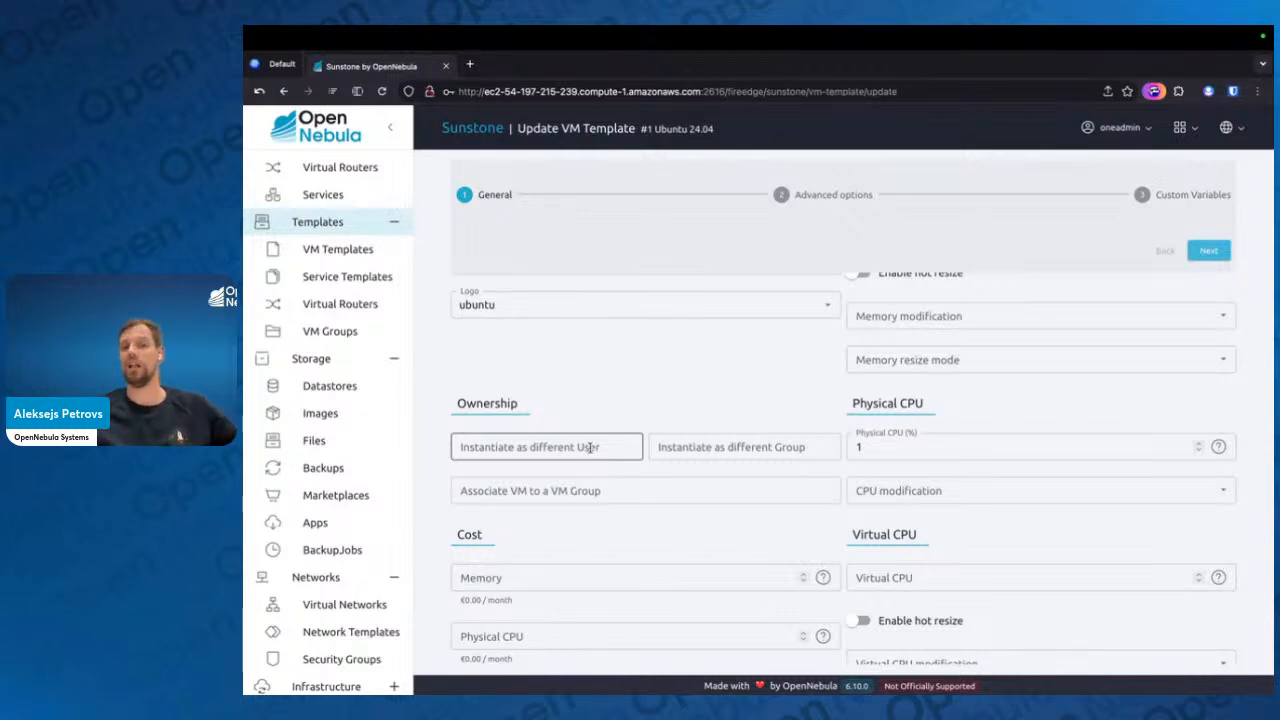
{"action": "scroll", "coordinate": [590, 447], "scroll_direction": "down", "scroll_amount": 1}
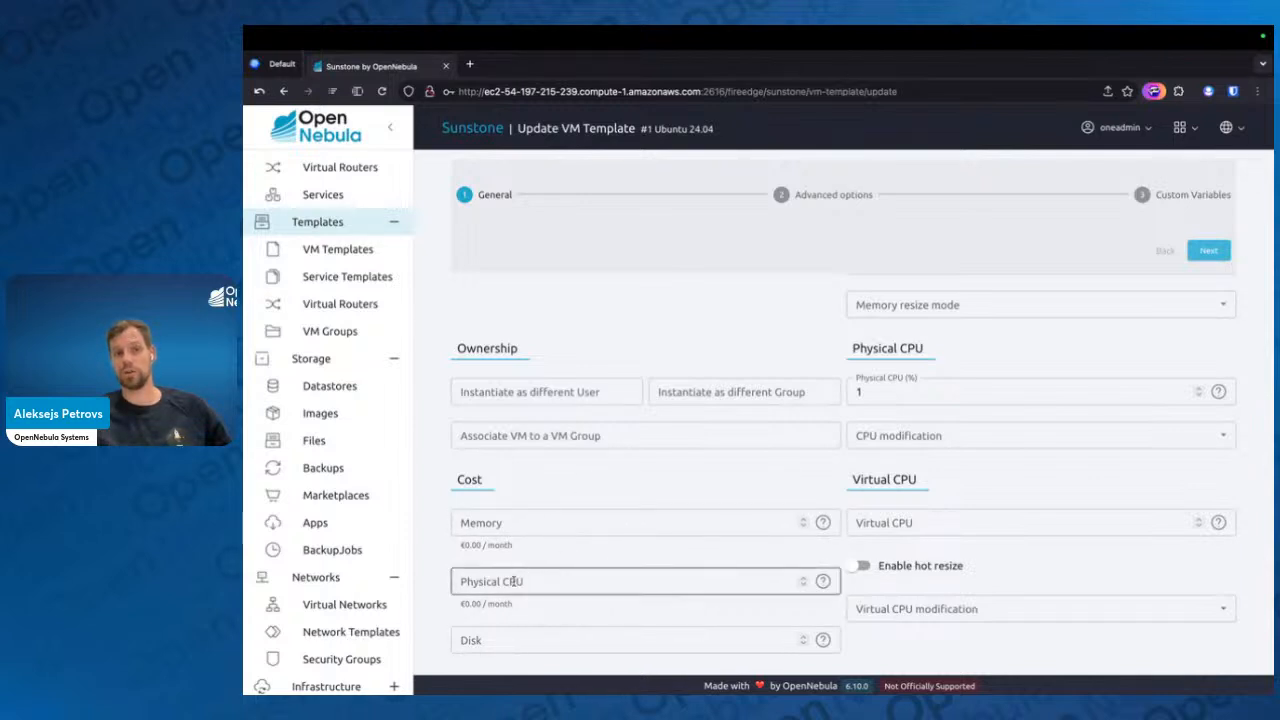
{"action": "scroll", "coordinate": [610, 640], "scroll_direction": "up", "scroll_amount": 3}
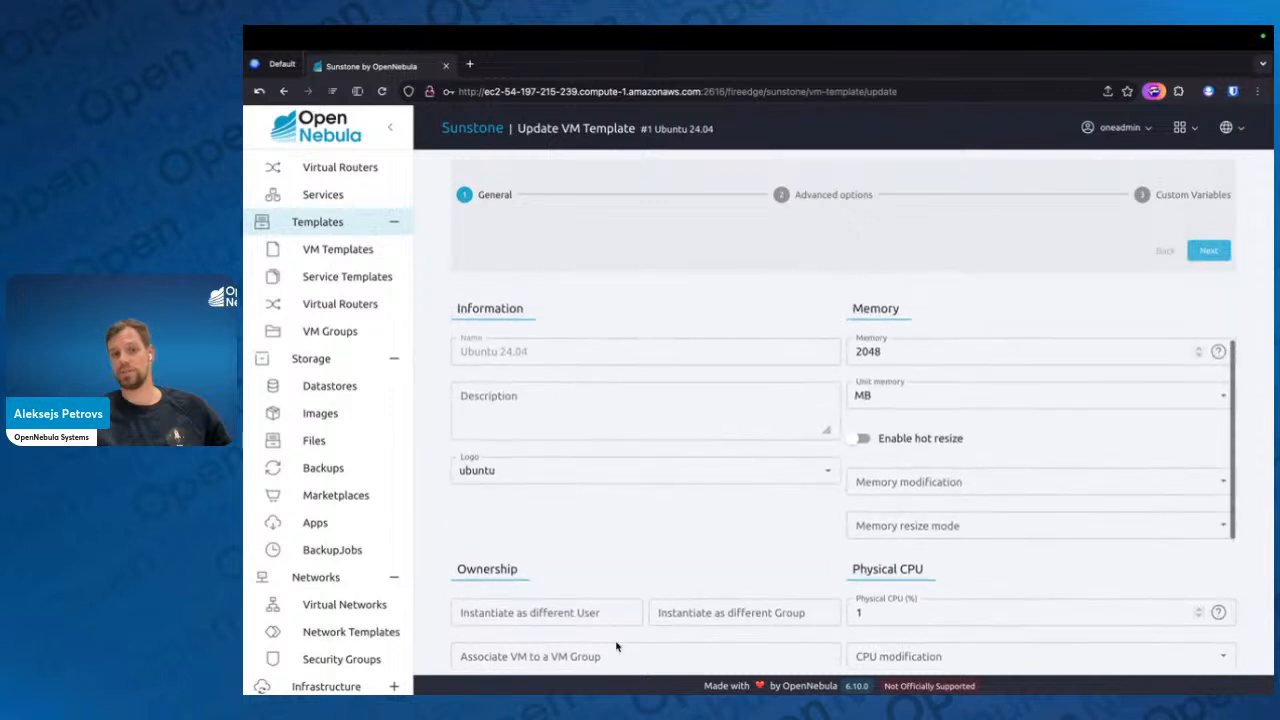
{"action": "scroll", "coordinate": [580, 417], "scroll_direction": "down", "scroll_amount": 3}
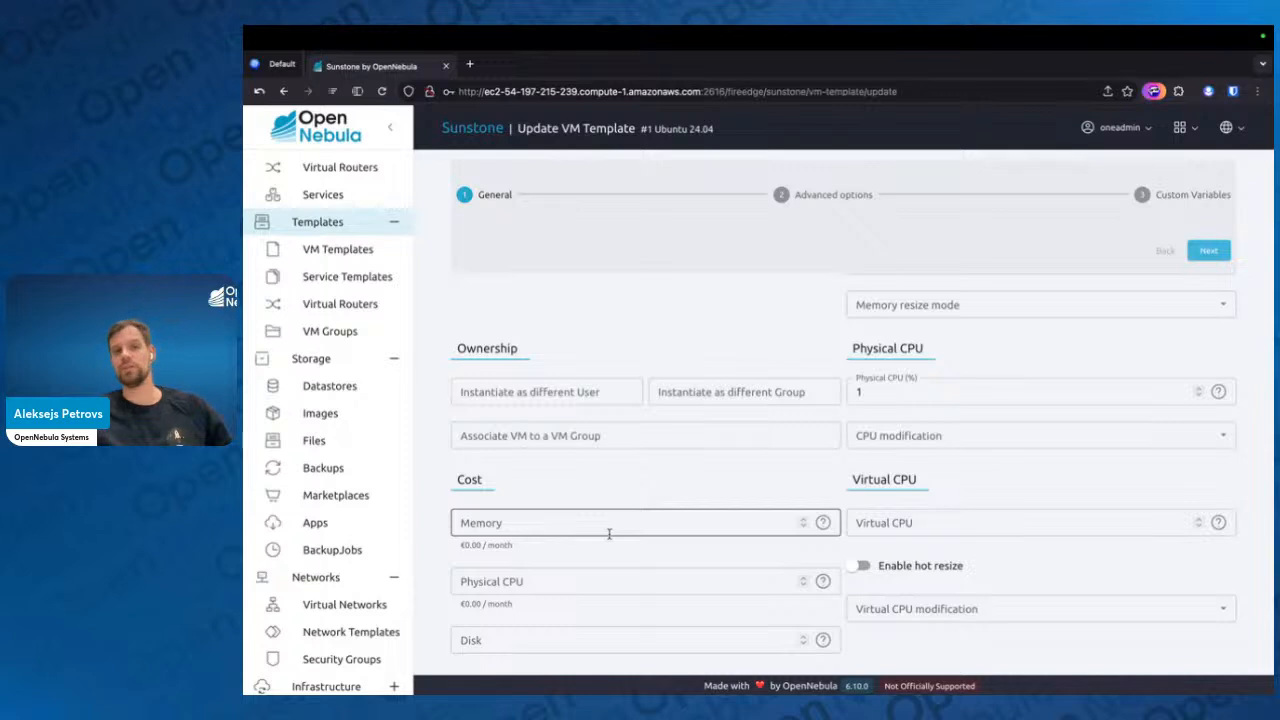
{"action": "scroll", "coordinate": [608, 533], "scroll_direction": "up", "scroll_amount": 3}
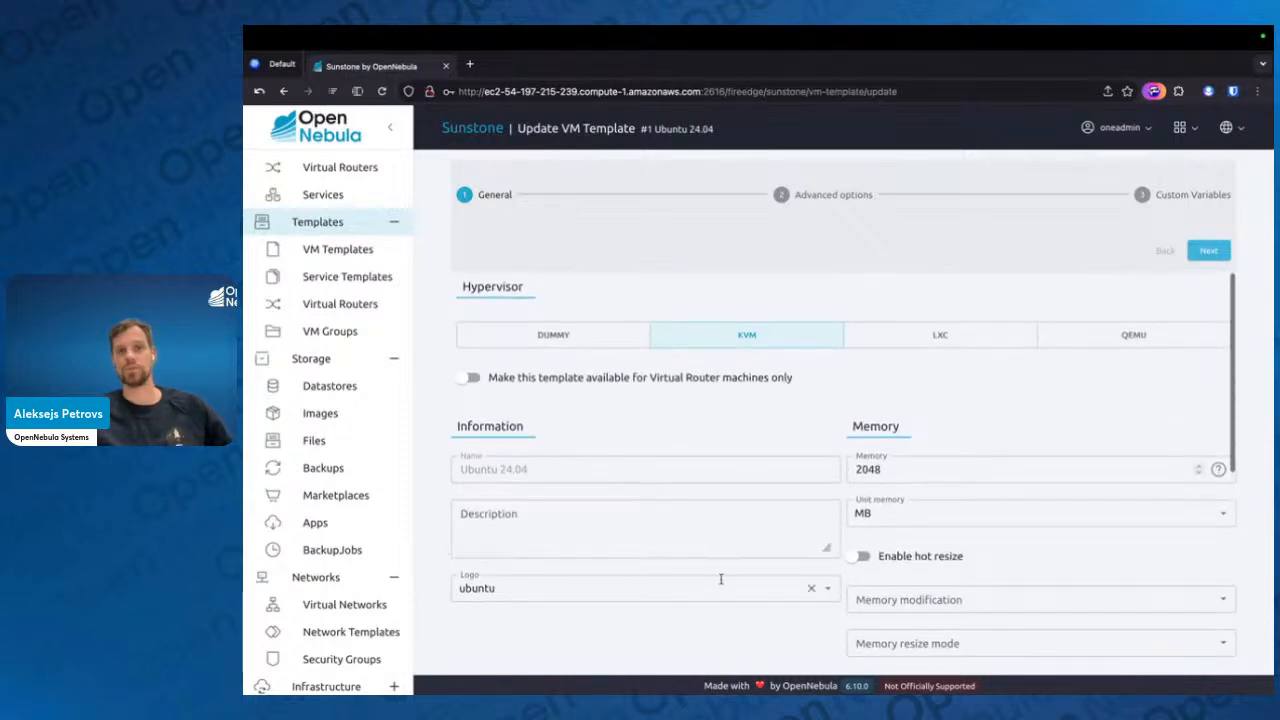
In the advanced options, set the Ubuntu 24.04 disk's size on instantiate to 35840, keeping the Virtio bus
{"action": "left_click", "coordinate": [1208, 250]}
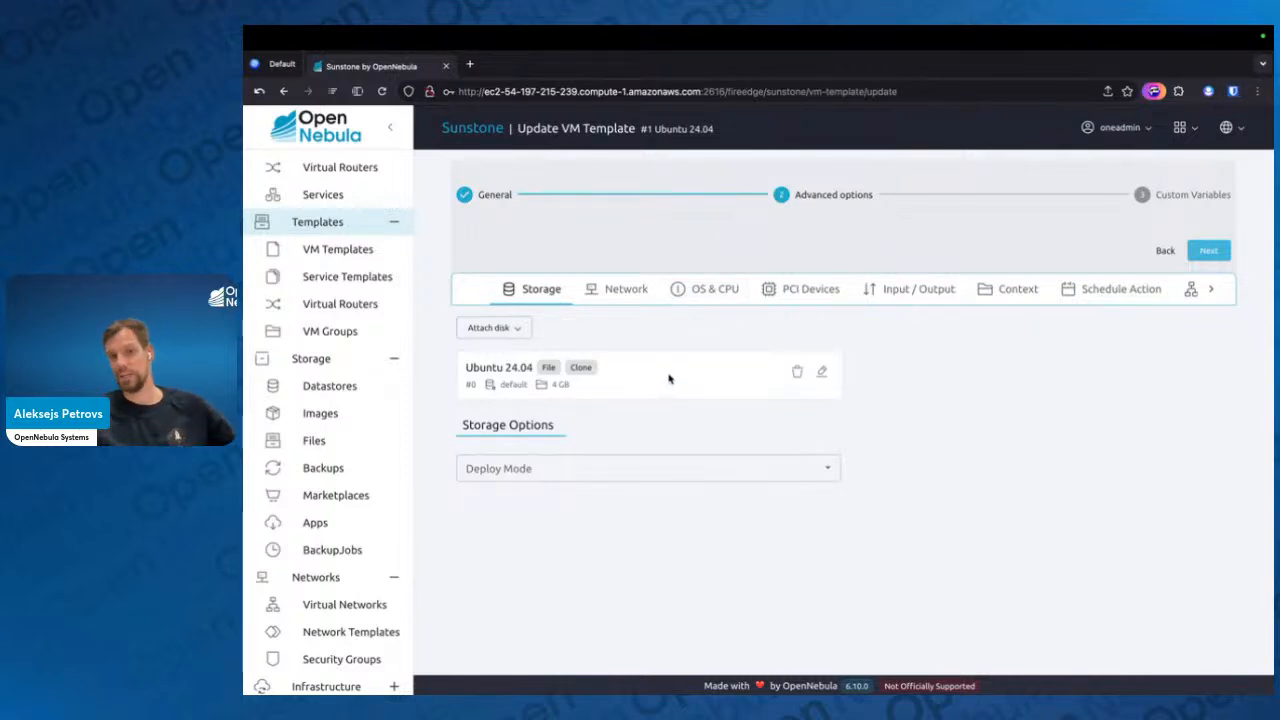
{"action": "left_click", "coordinate": [822, 371]}
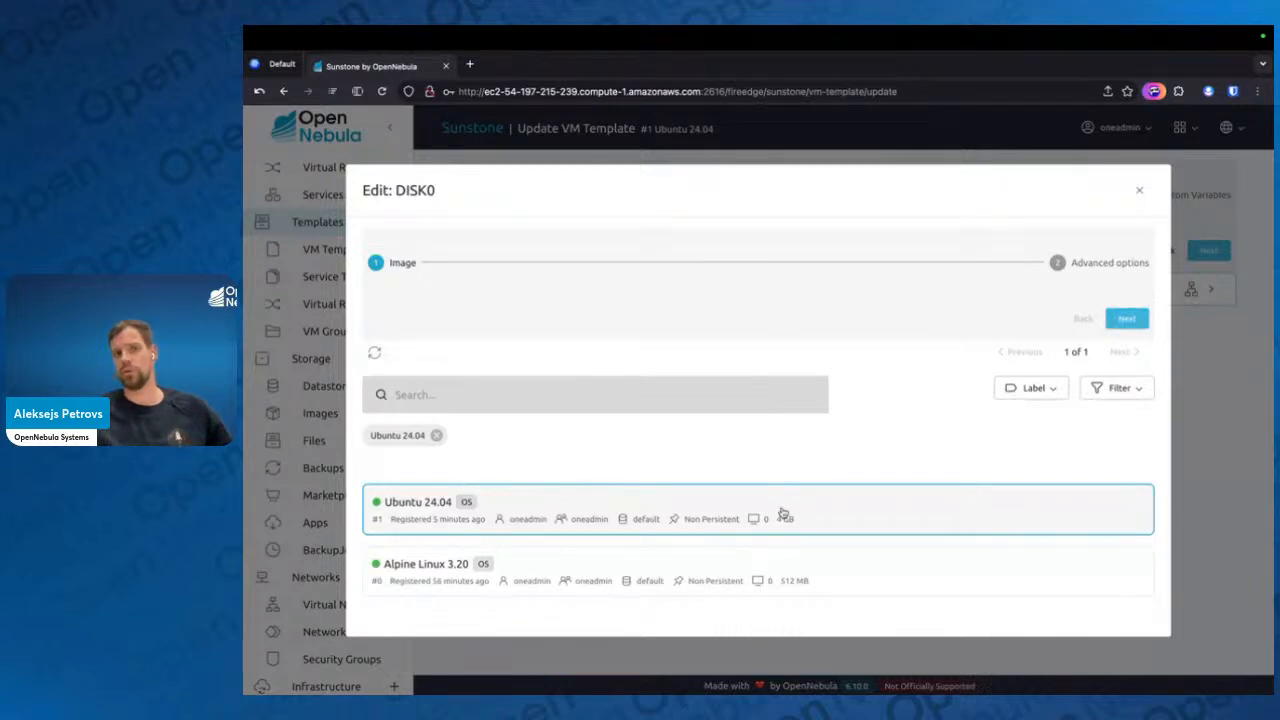
{"action": "left_click", "coordinate": [1116, 320]}
{"action": "left_click", "coordinate": [657, 400]}
{"action": "type", "text": "0"}
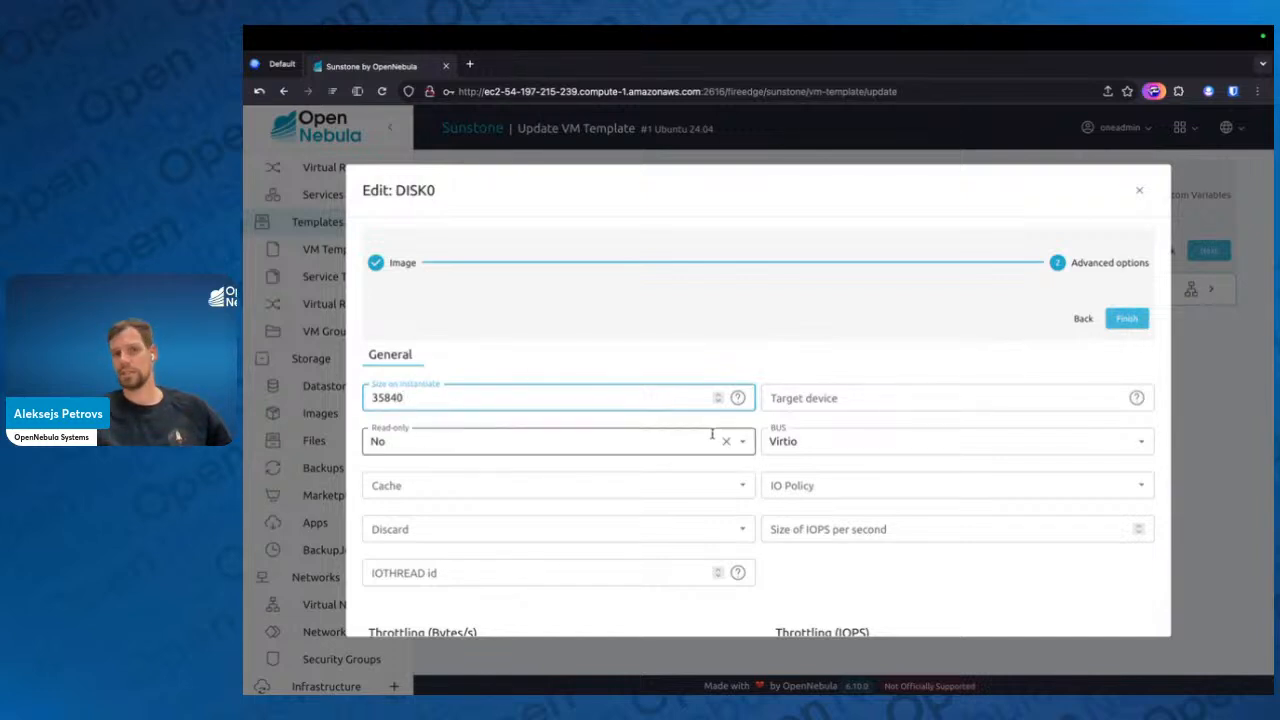
{"action": "left_click", "coordinate": [852, 446]}
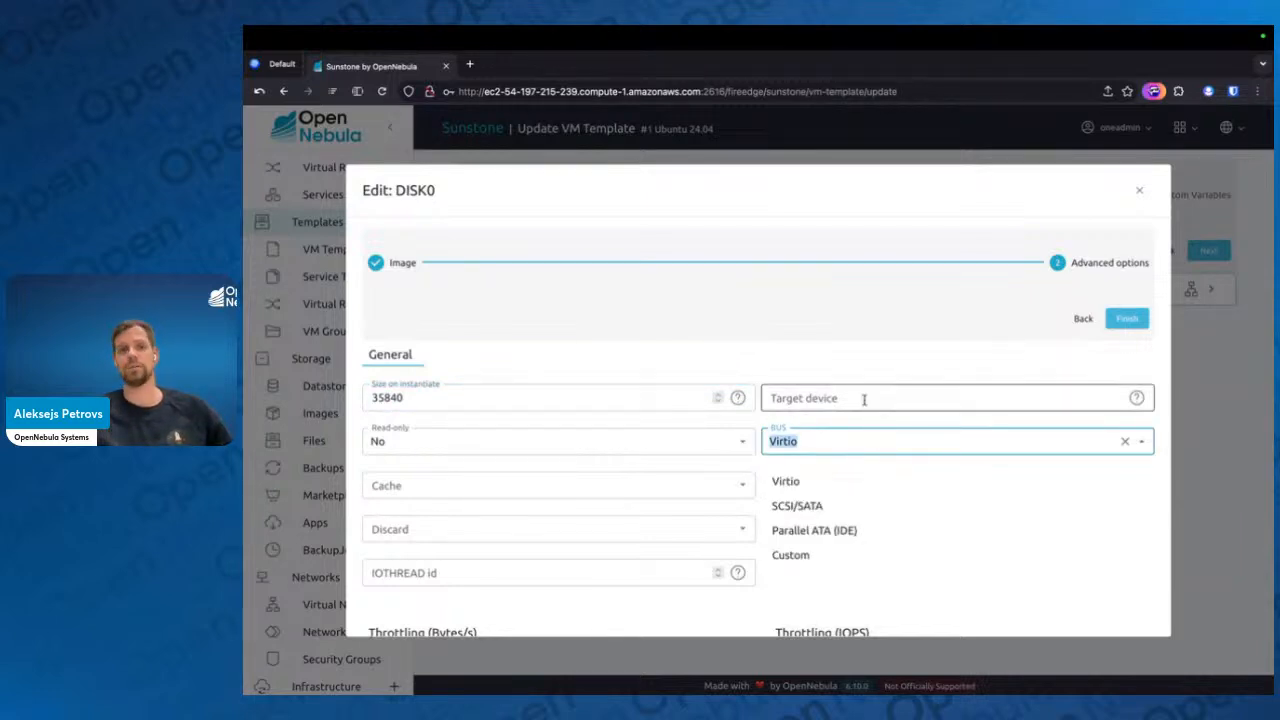
{"action": "left_click", "coordinate": [877, 361]}
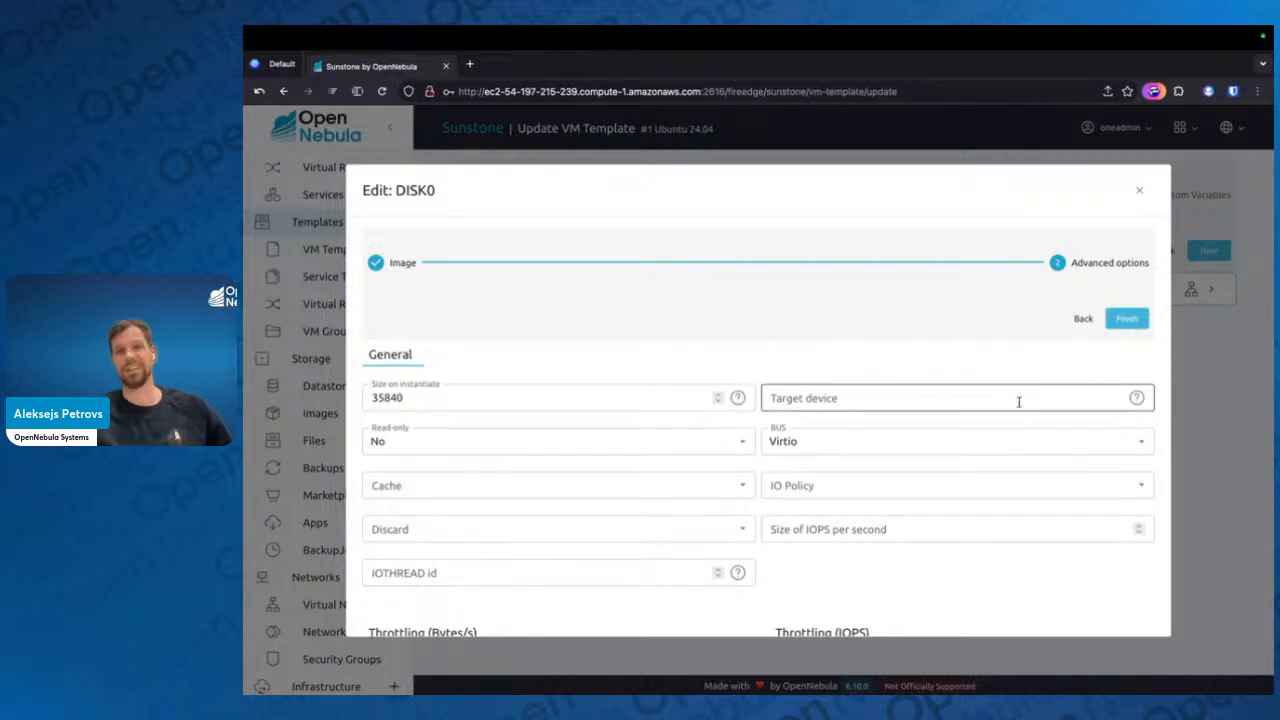
{"action": "left_click", "coordinate": [1126, 319]}
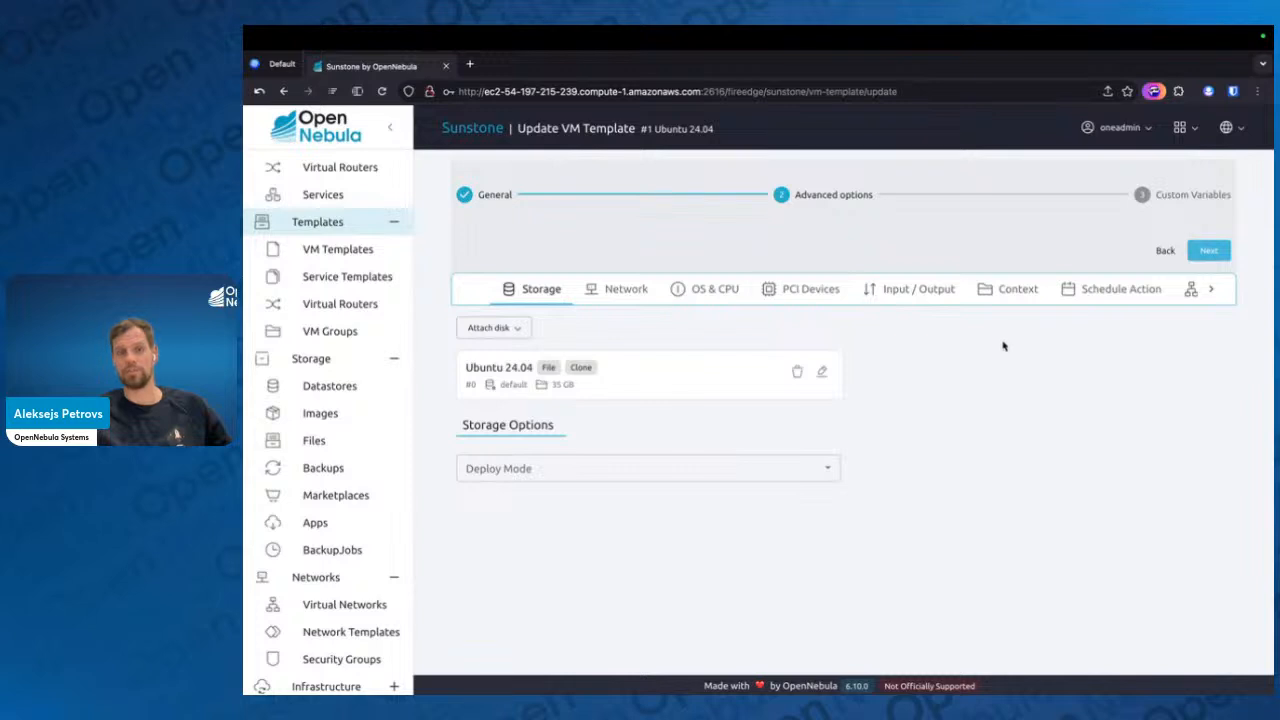
Start attaching a NIC to the Ubuntu 24.04 template, switching automatic virtual network selection on and back off
{"action": "left_click", "coordinate": [638, 292]}
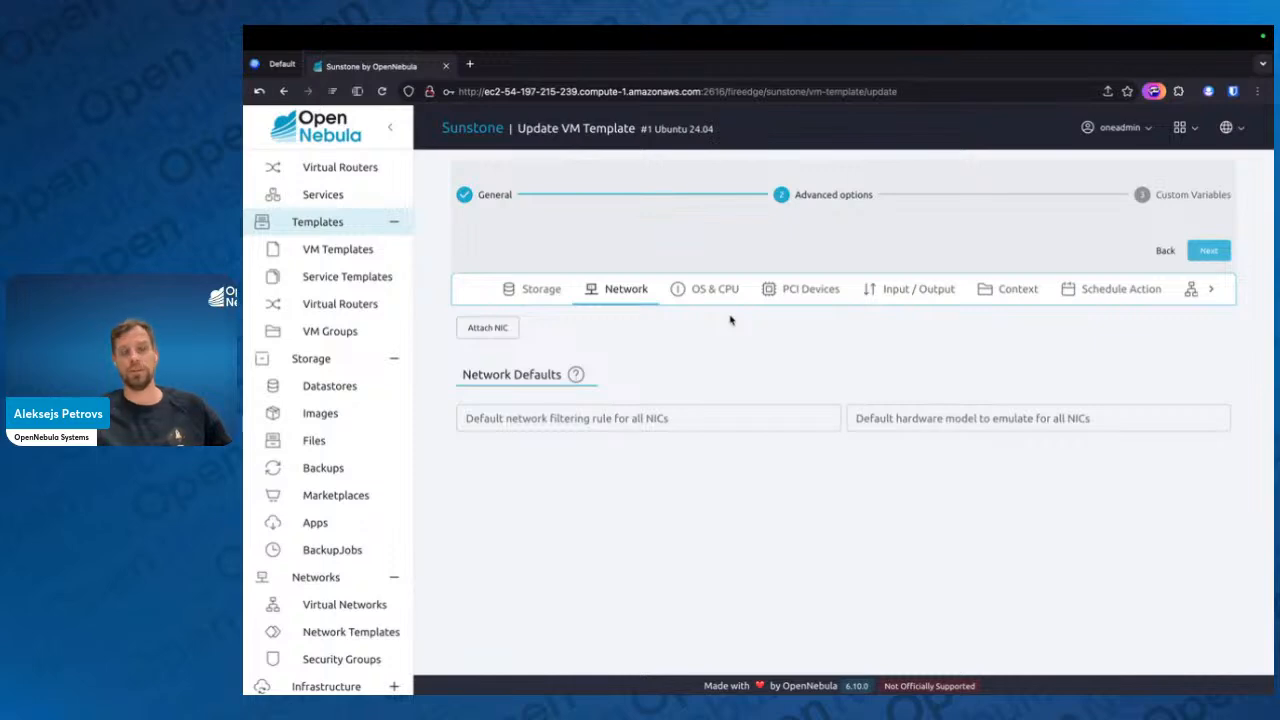
{"action": "left_click", "coordinate": [485, 328]}
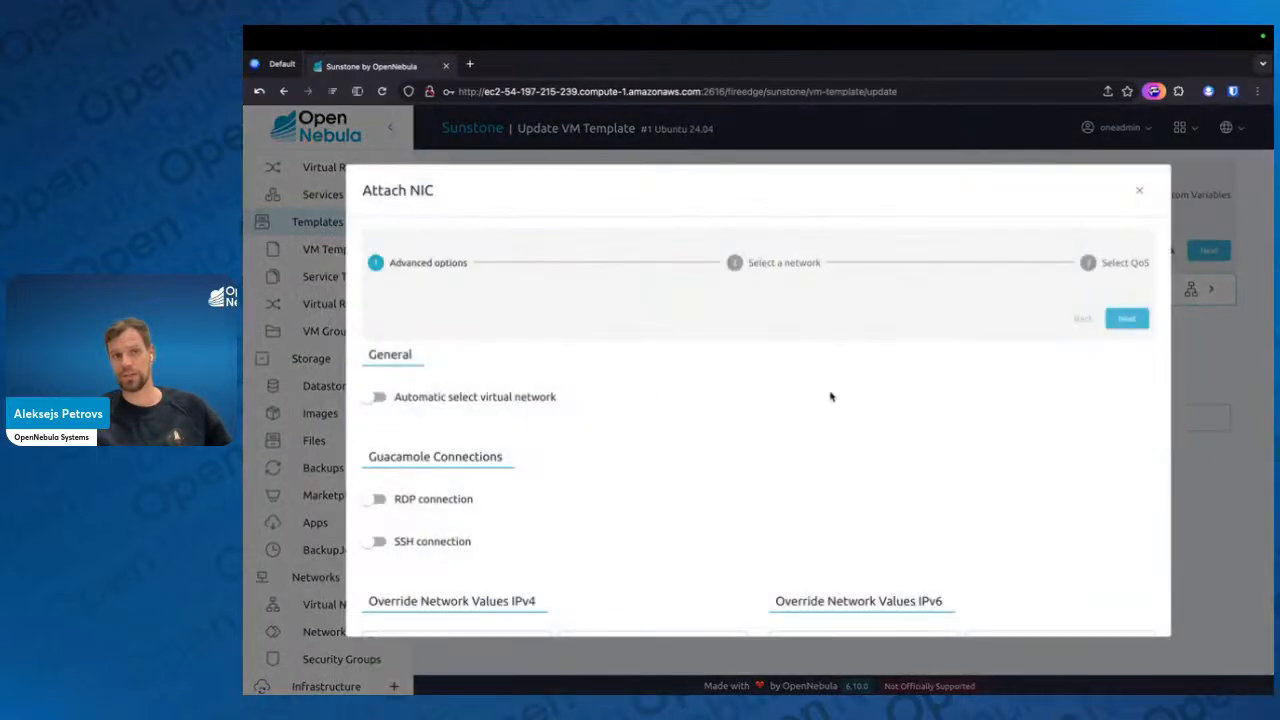
{"action": "left_click", "coordinate": [1127, 319]}
{"action": "left_click", "coordinate": [1086, 318]}
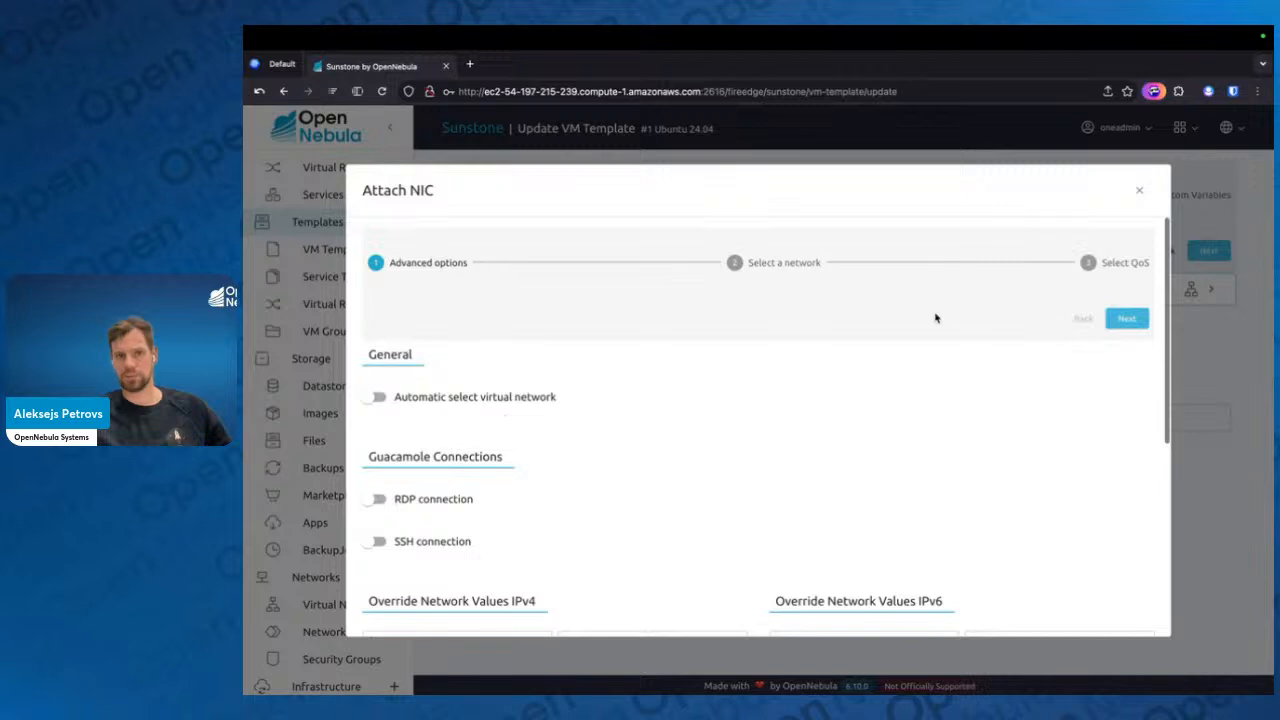
{"action": "left_click", "coordinate": [455, 399]}
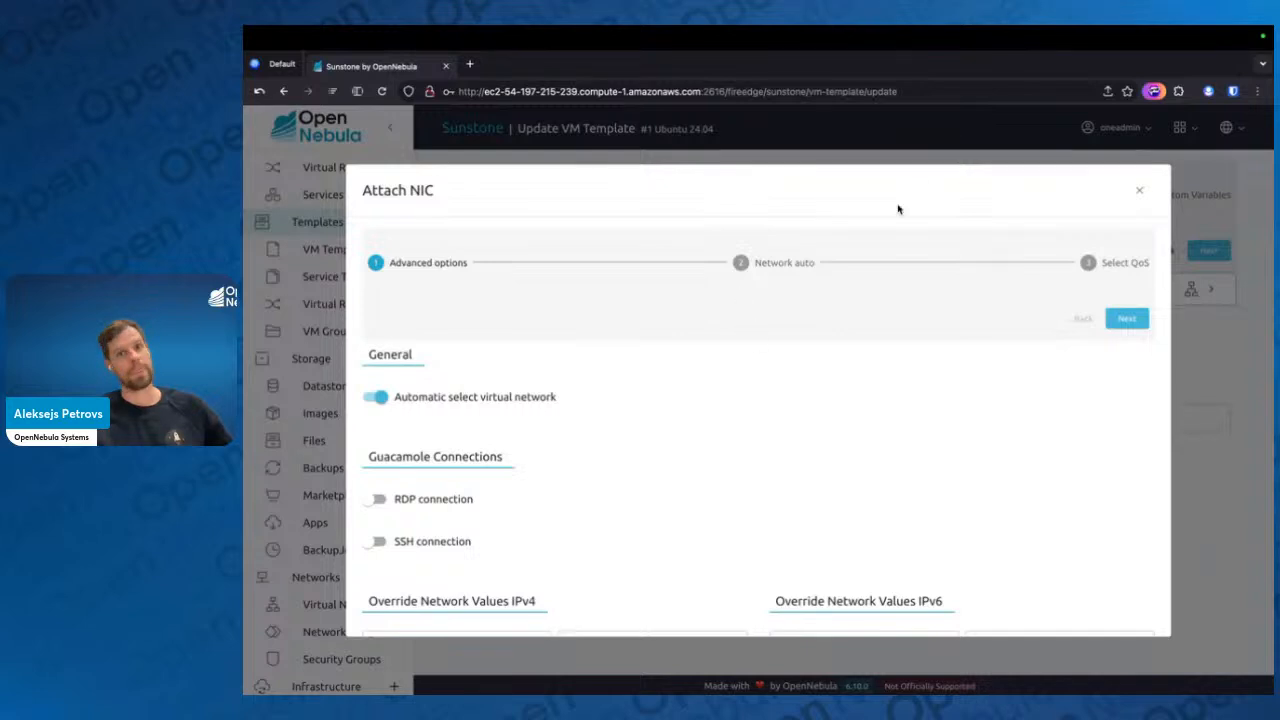
{"action": "left_click", "coordinate": [519, 405]}
Choose the vnet network for the new NIC and attach it without any QoS overrides
{"action": "left_click", "coordinate": [822, 266]}
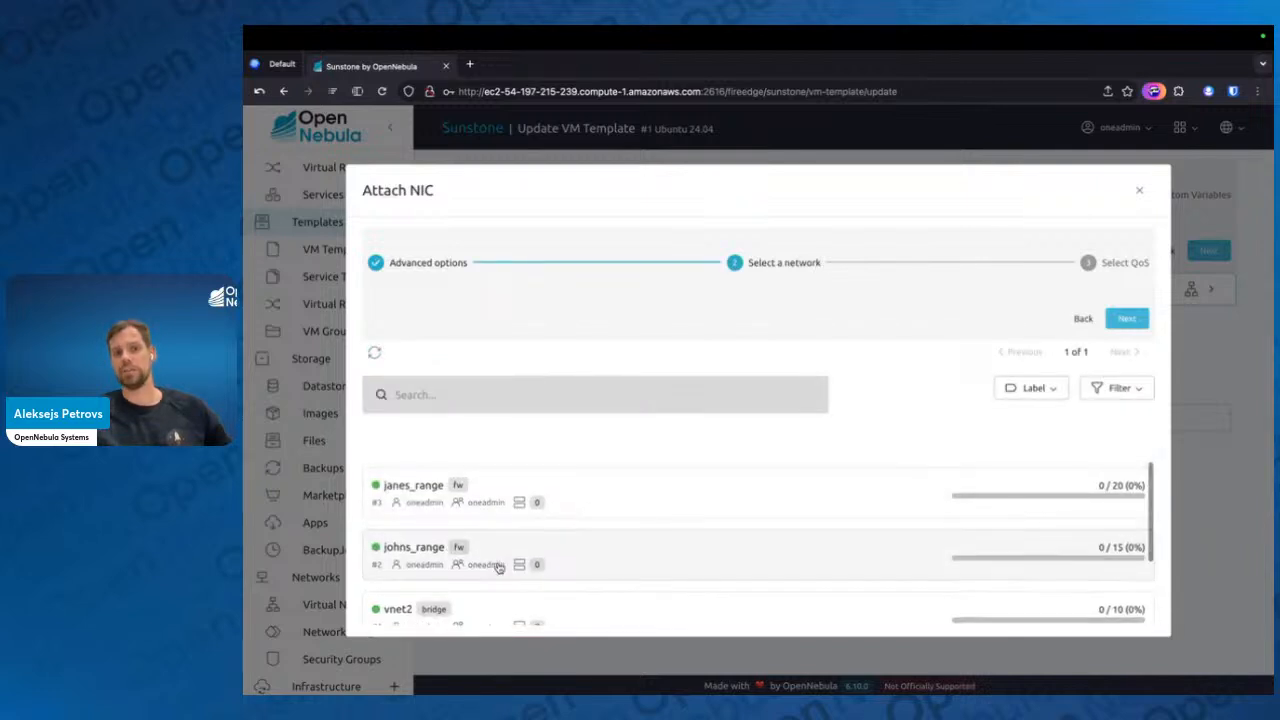
{"action": "scroll", "coordinate": [503, 566], "scroll_direction": "down", "scroll_amount": 1}
{"action": "left_click", "coordinate": [540, 598]}
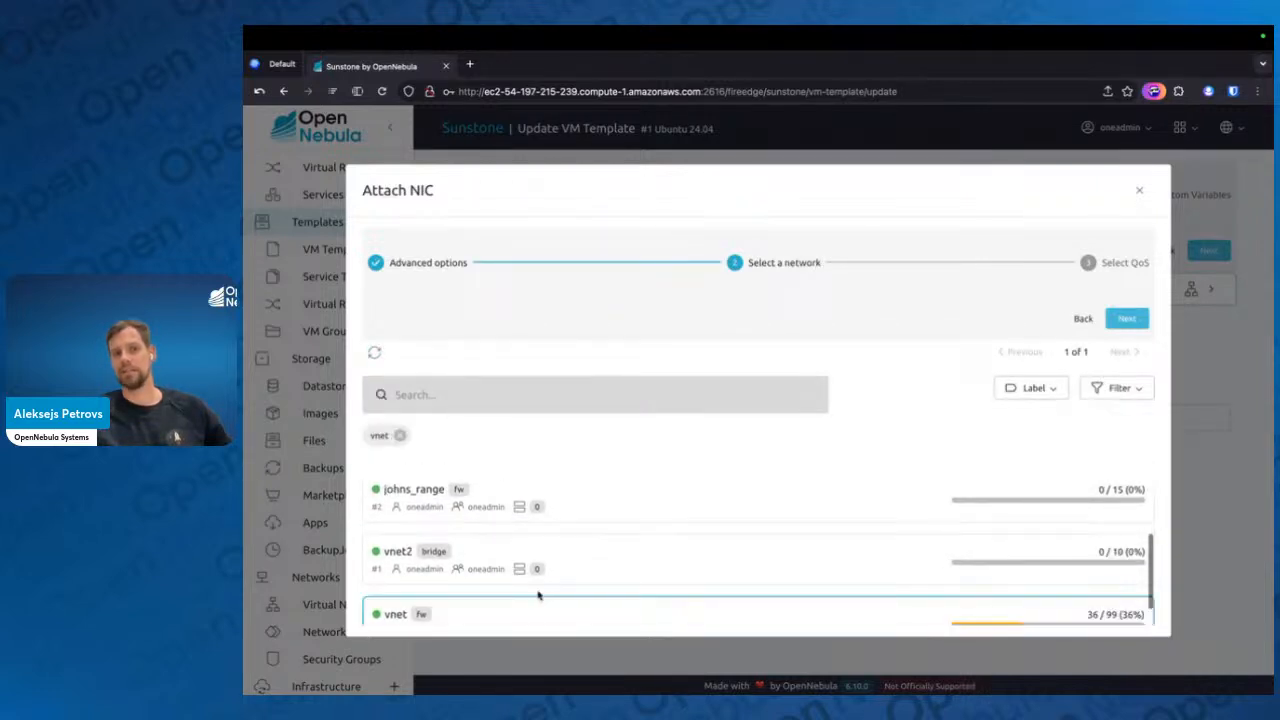
{"action": "scroll", "coordinate": [766, 591], "scroll_direction": "down", "scroll_amount": 1}
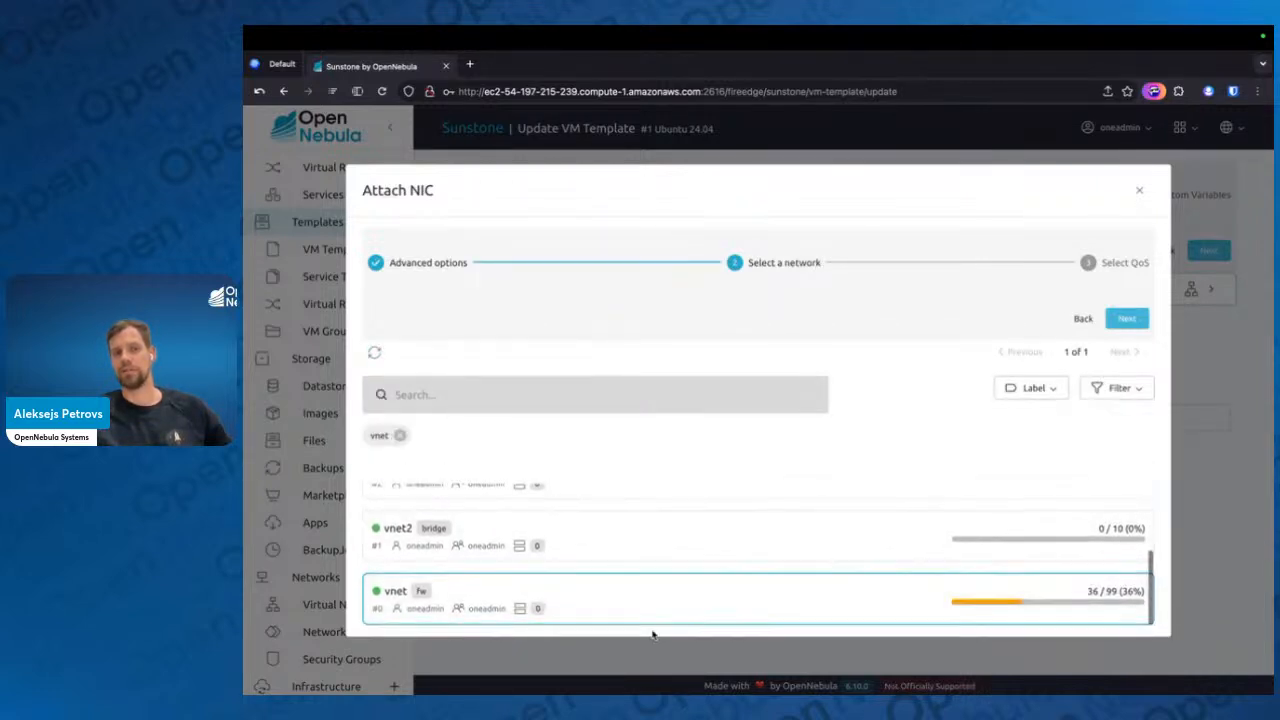
{"action": "left_click", "coordinate": [1127, 319]}
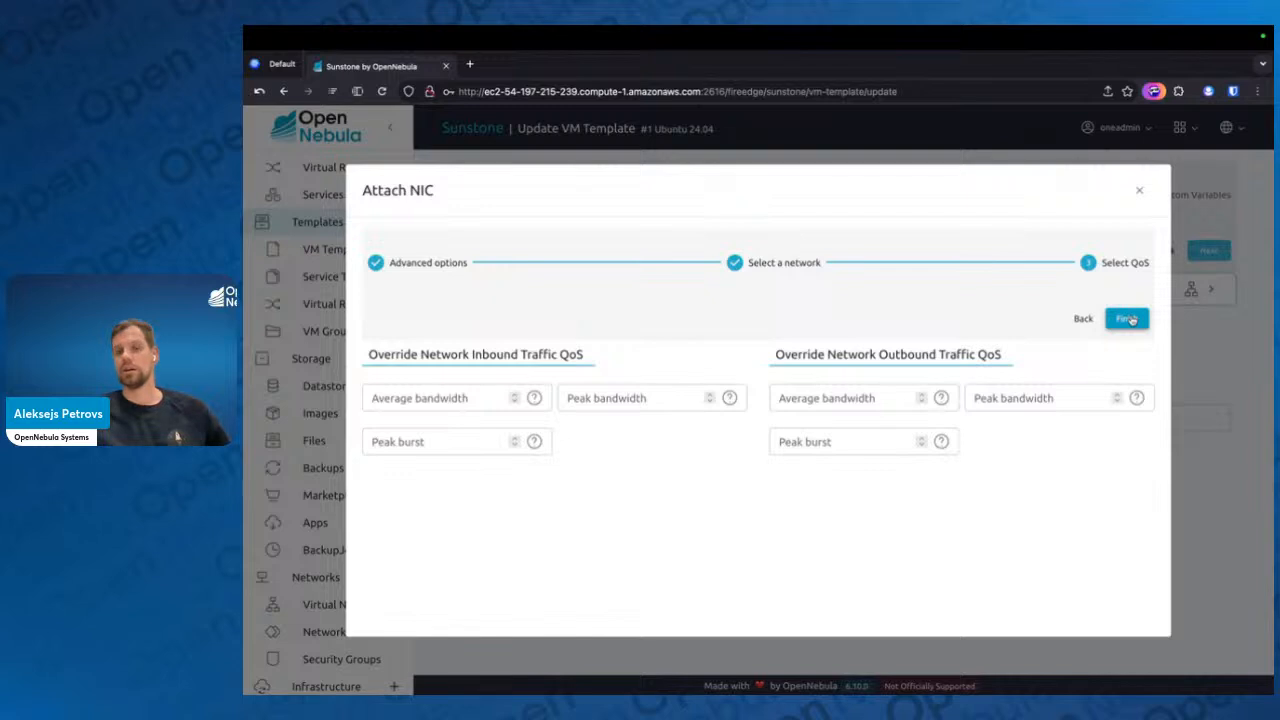
{"action": "left_click", "coordinate": [1128, 319]}
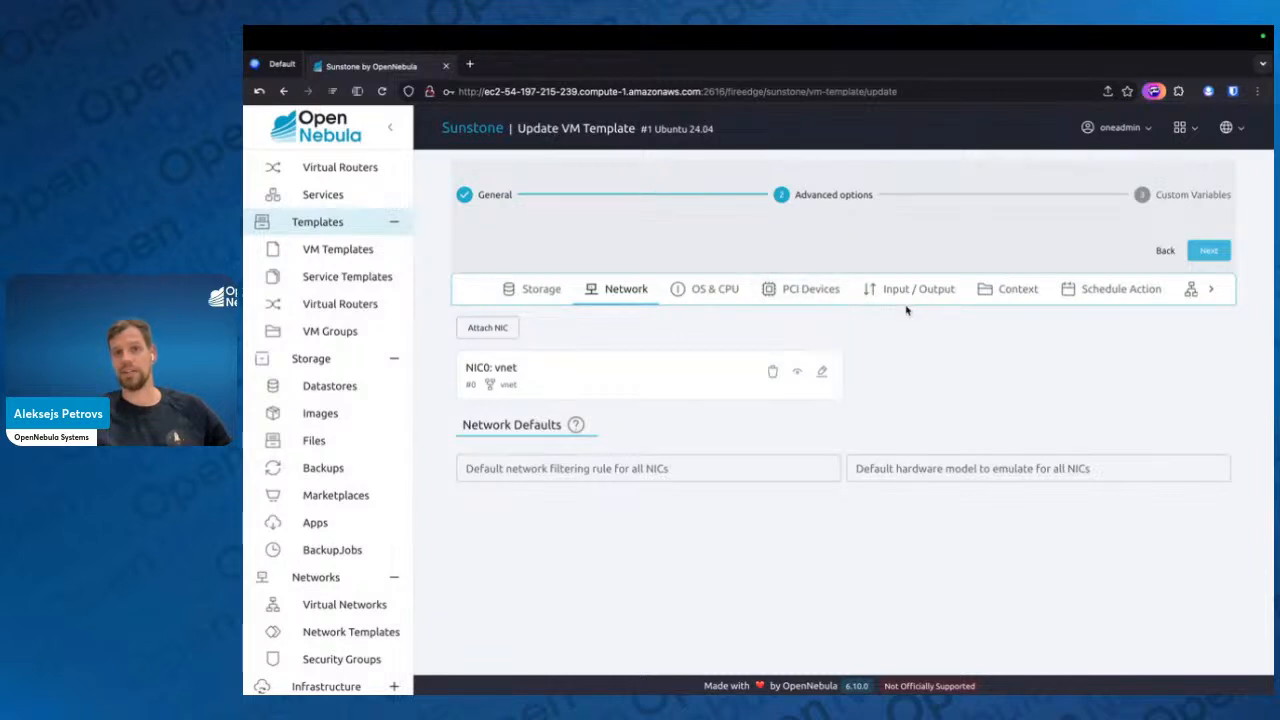
Leave the Ubuntu 24.04 update without saving and open the Alpine Linux 3.20 template's context settings for updating
{"action": "left_click", "coordinate": [1013, 292]}
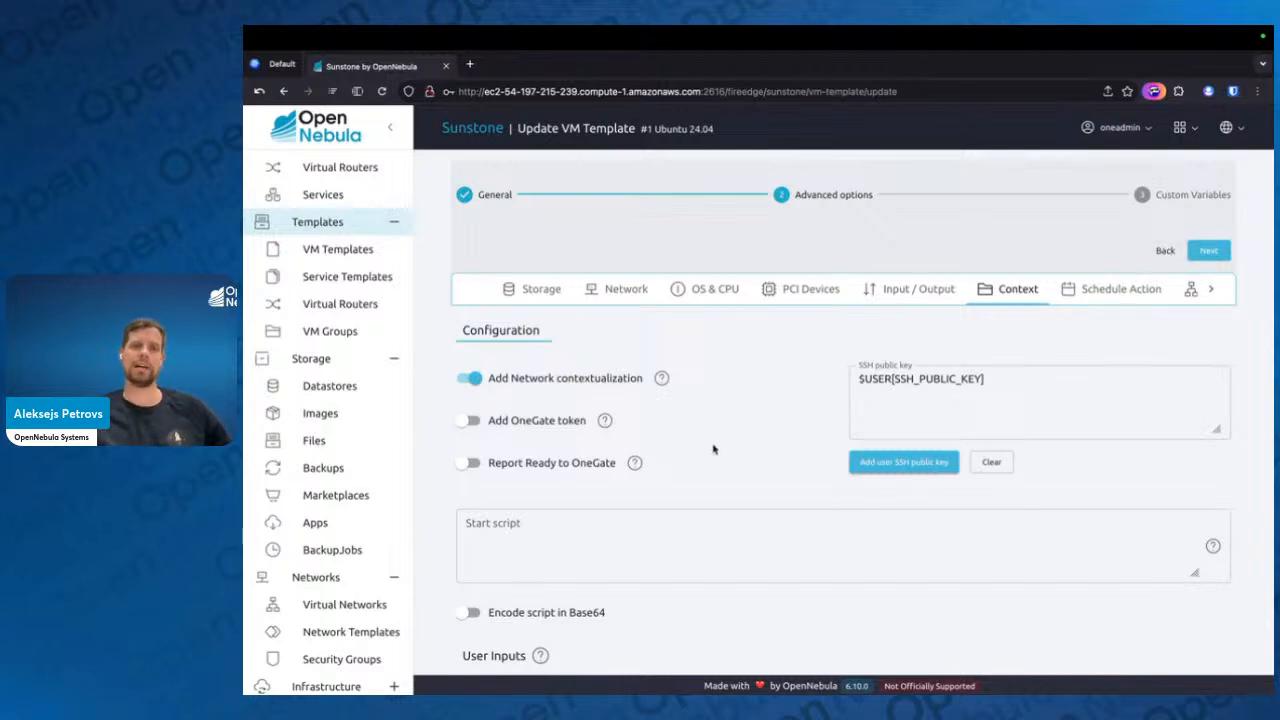
{"action": "left_click", "coordinate": [360, 251]}
{"action": "left_click", "coordinate": [600, 430]}
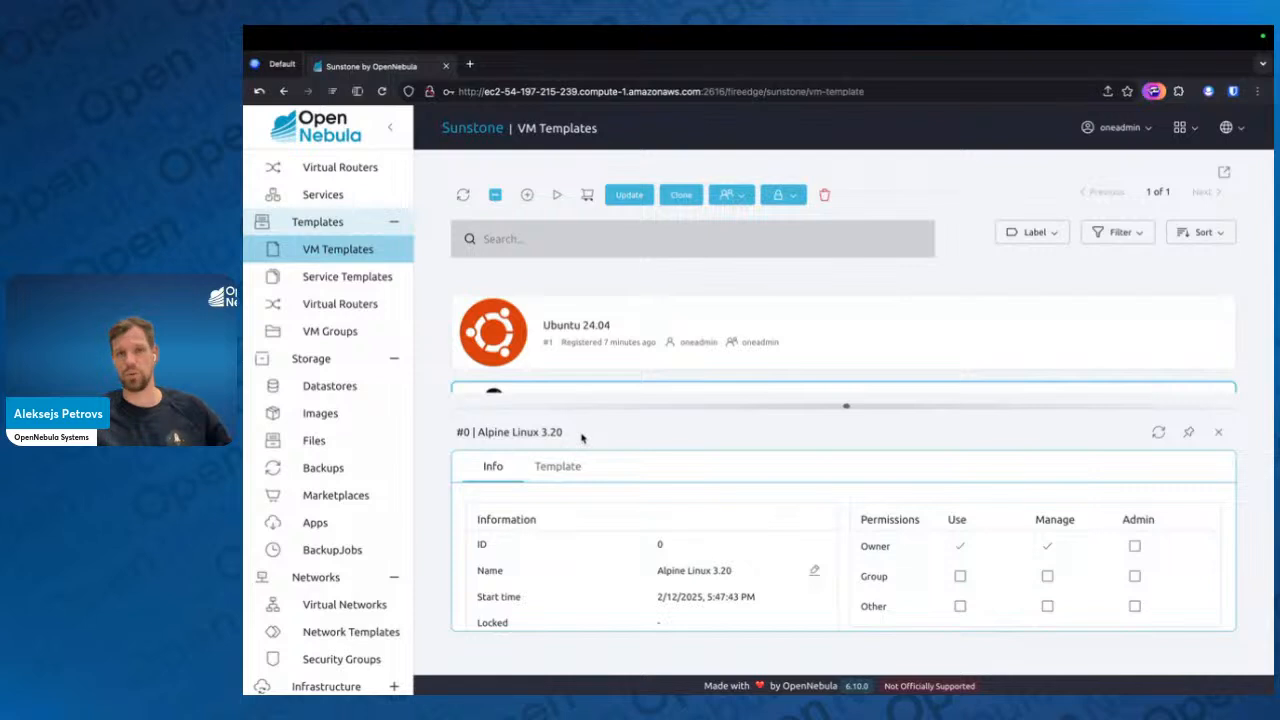
{"action": "left_click", "coordinate": [626, 198]}
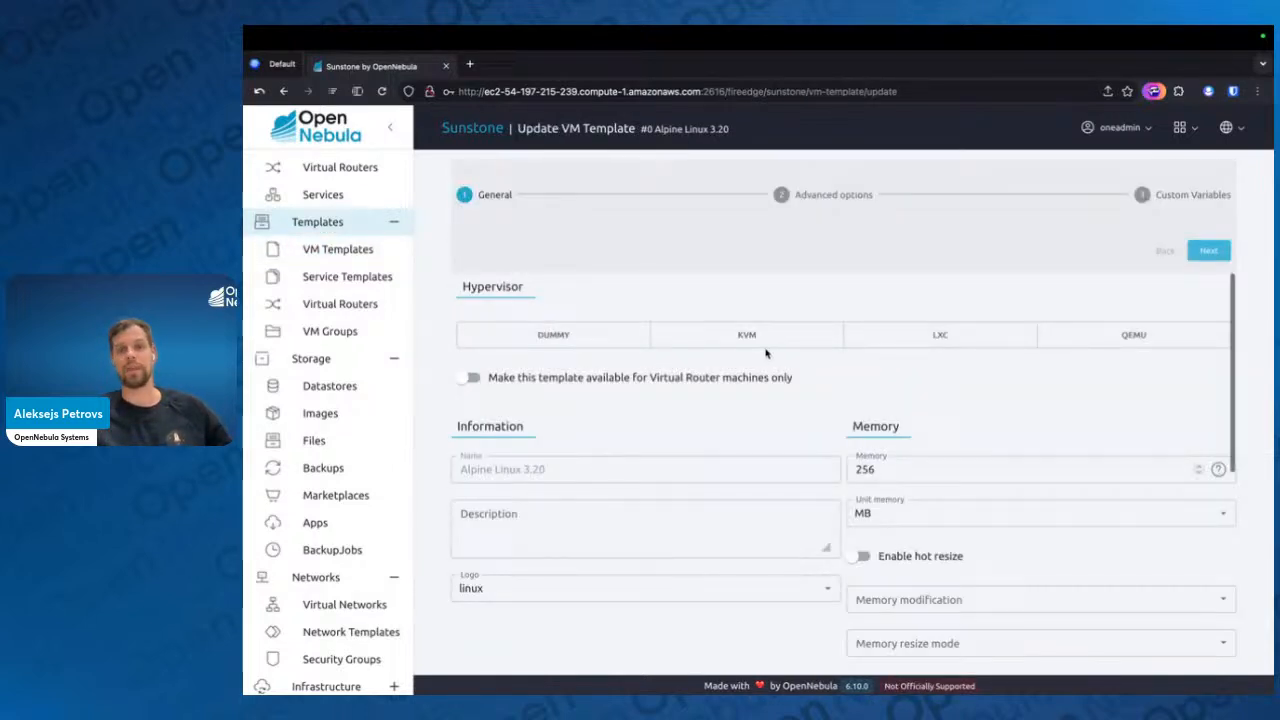
{"action": "left_click", "coordinate": [1208, 250]}
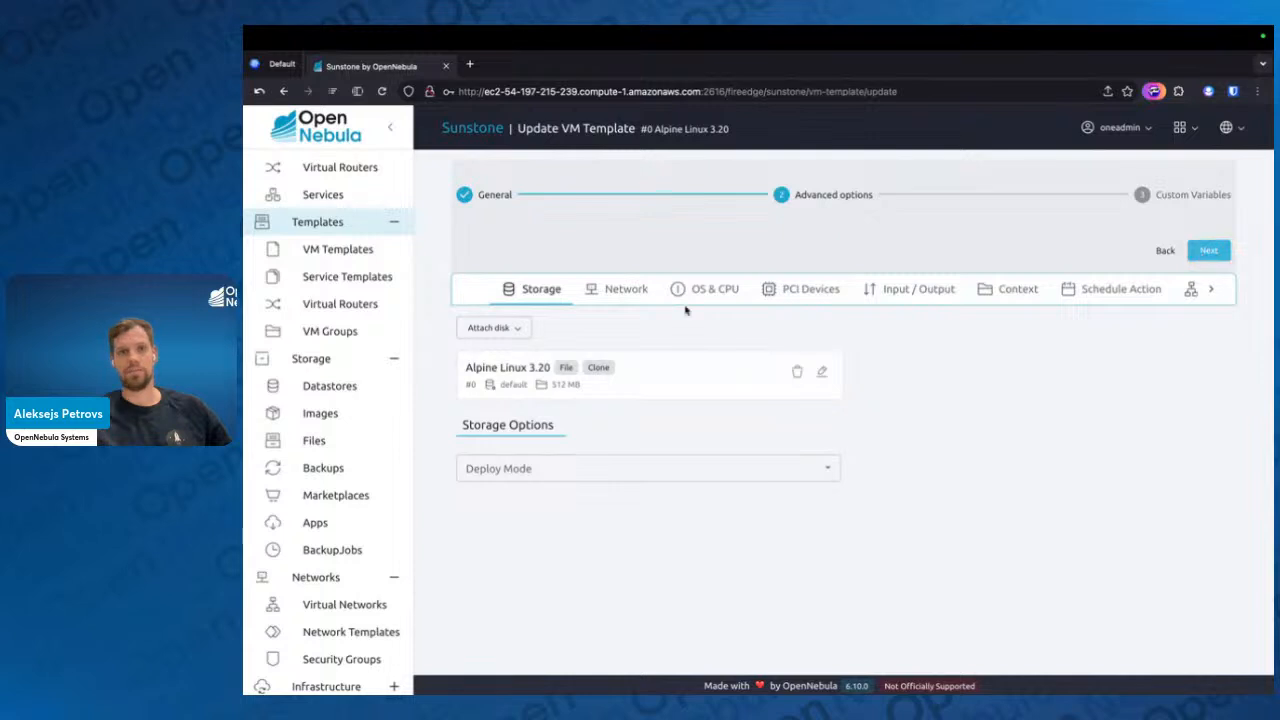
{"action": "left_click", "coordinate": [1018, 290]}
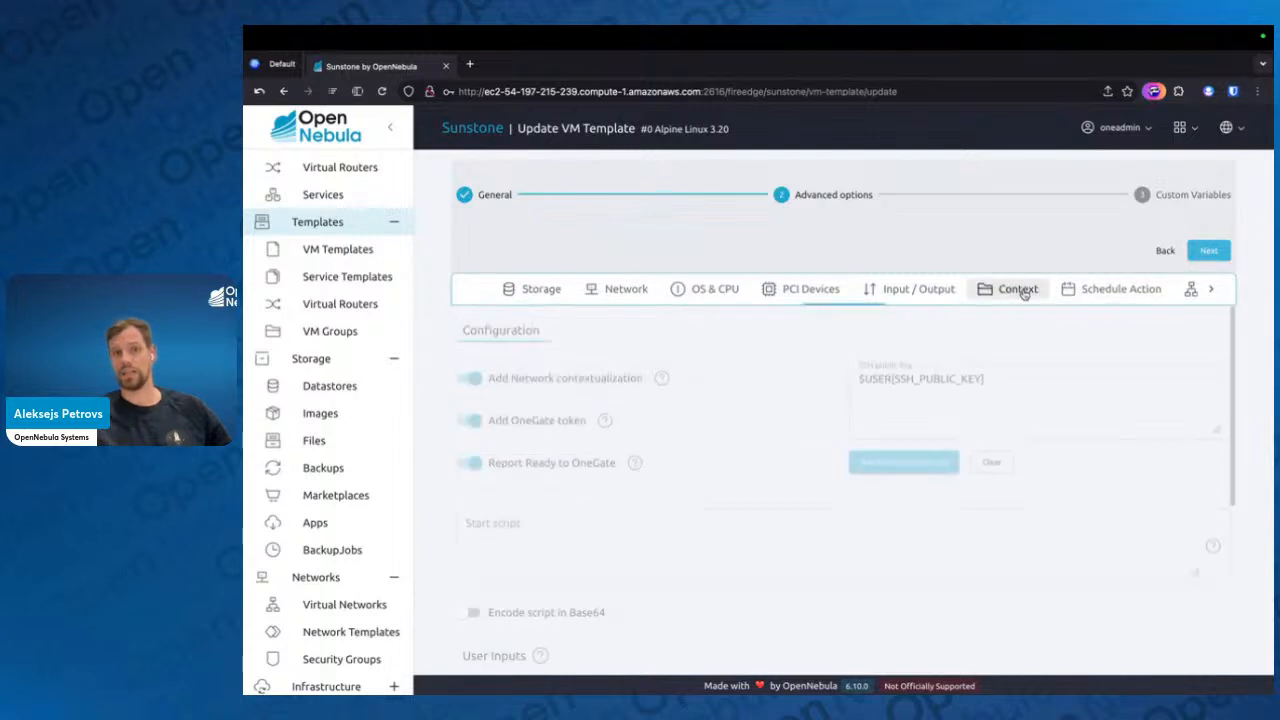
{"action": "scroll", "coordinate": [760, 489], "scroll_direction": "down", "scroll_amount": 1}
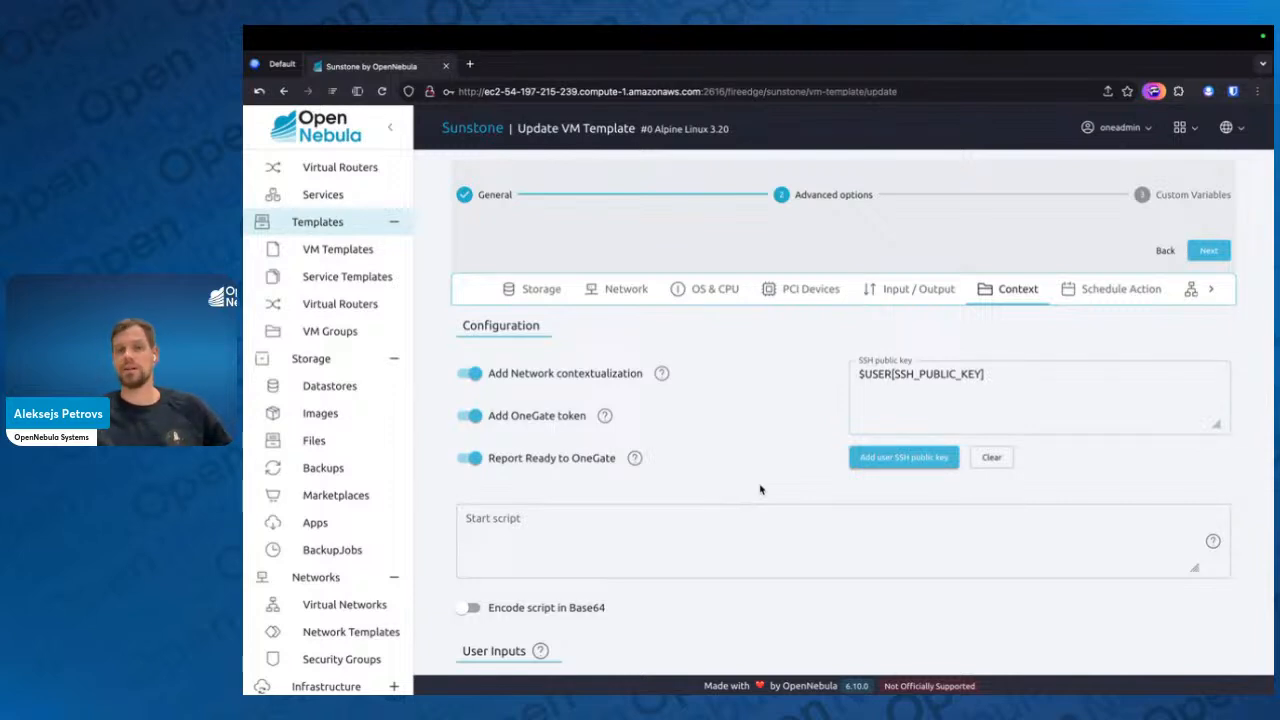
{"action": "left_click", "coordinate": [893, 410]}
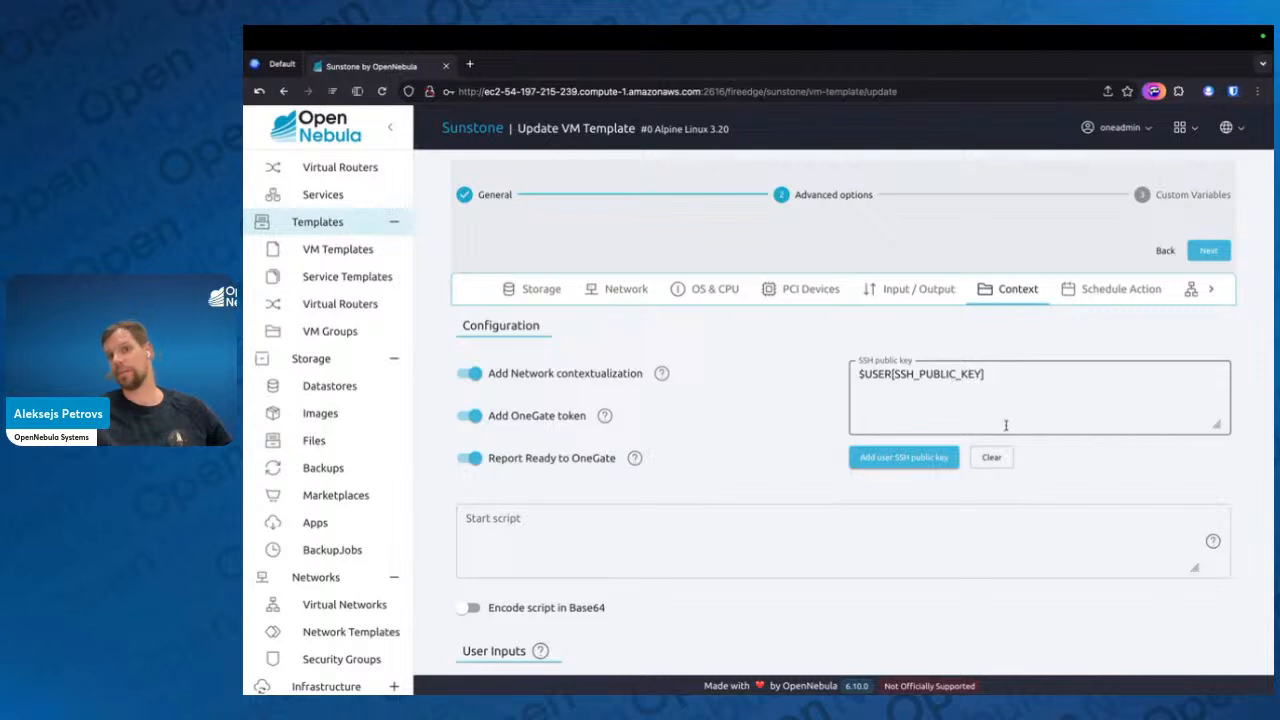
Enter a two-line start script in the Alpine Linux 3.20 context: "apk add apache2" followed by "httpd"
{"action": "scroll", "coordinate": [1006, 425], "scroll_direction": "down", "scroll_amount": 1}
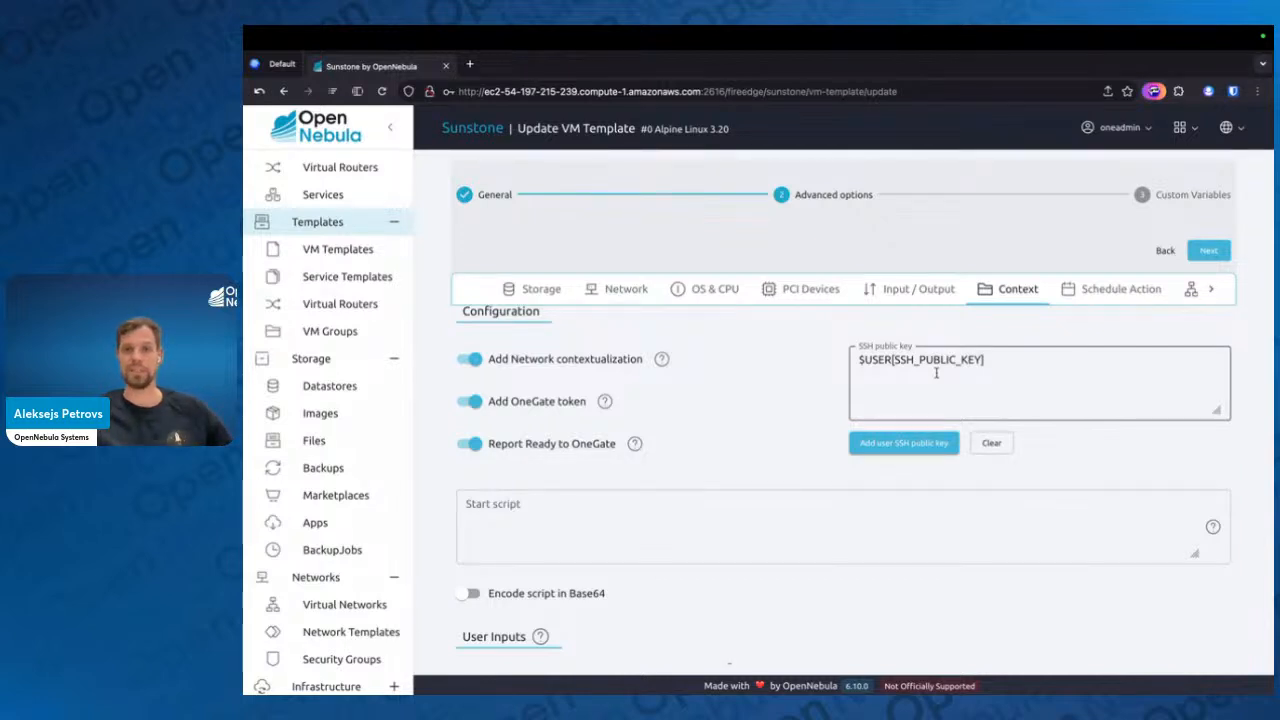
{"action": "scroll", "coordinate": [804, 404], "scroll_direction": "down", "scroll_amount": 3}
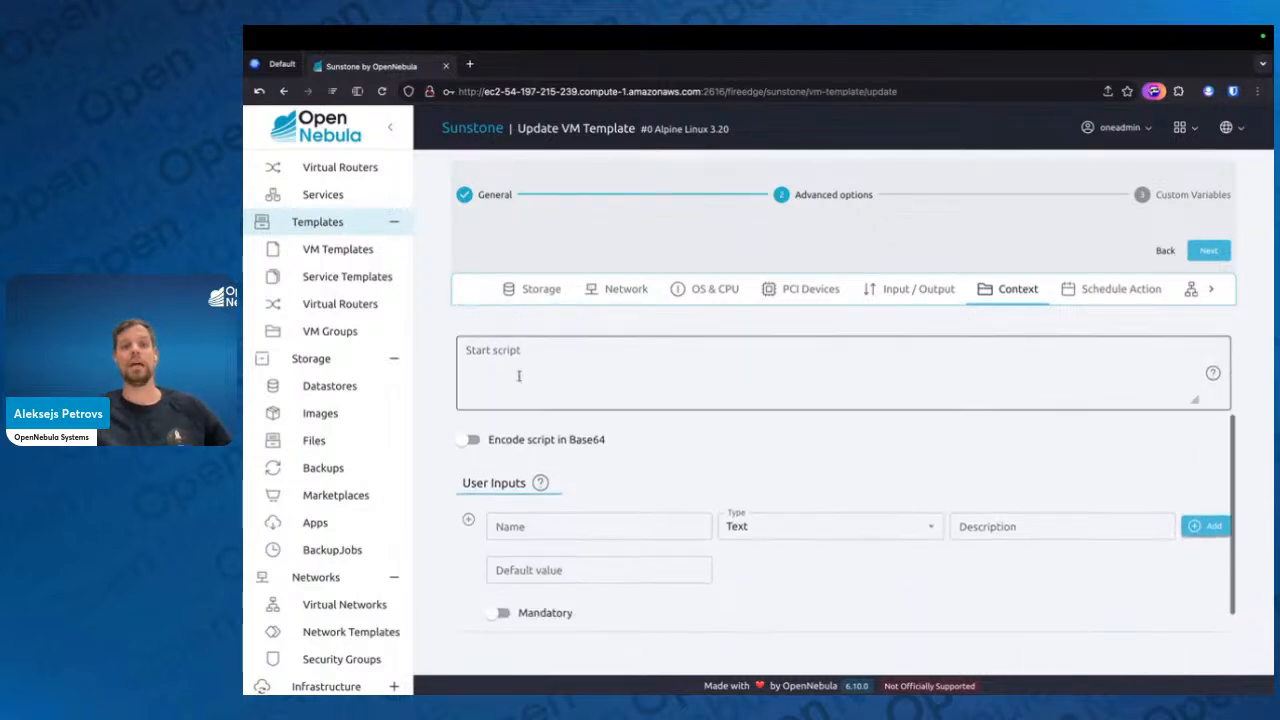
{"action": "left_click", "coordinate": [515, 369]}
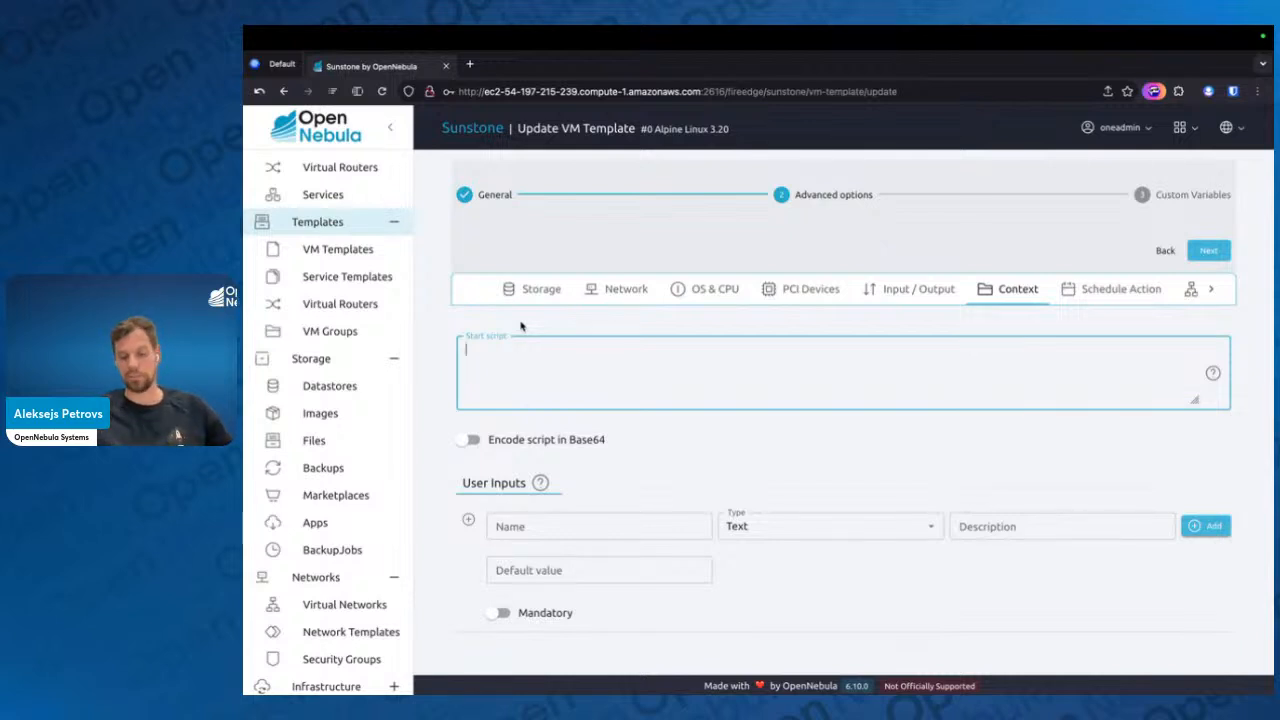
{"action": "type", "text": "apk add apache2"}
{"action": "key", "text": "Return"}
{"action": "type", "text": "httpd"}
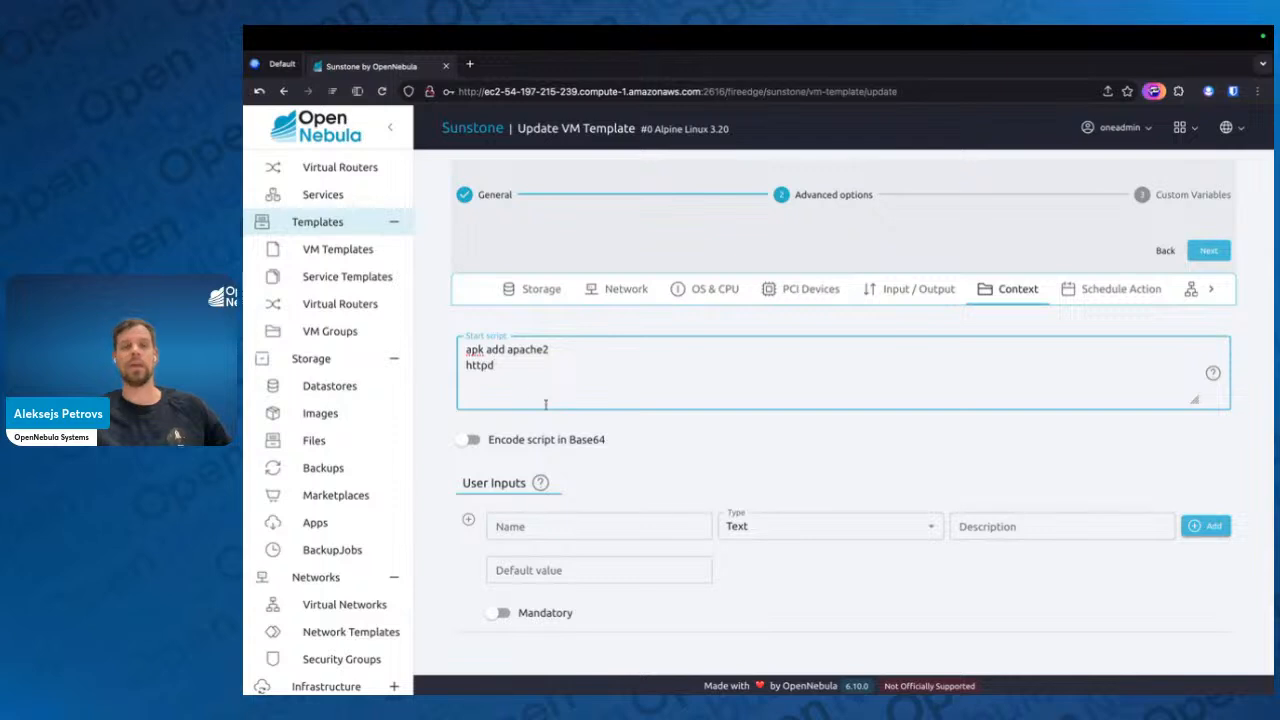
{"action": "scroll", "coordinate": [540, 402], "scroll_direction": "up", "scroll_amount": 1}
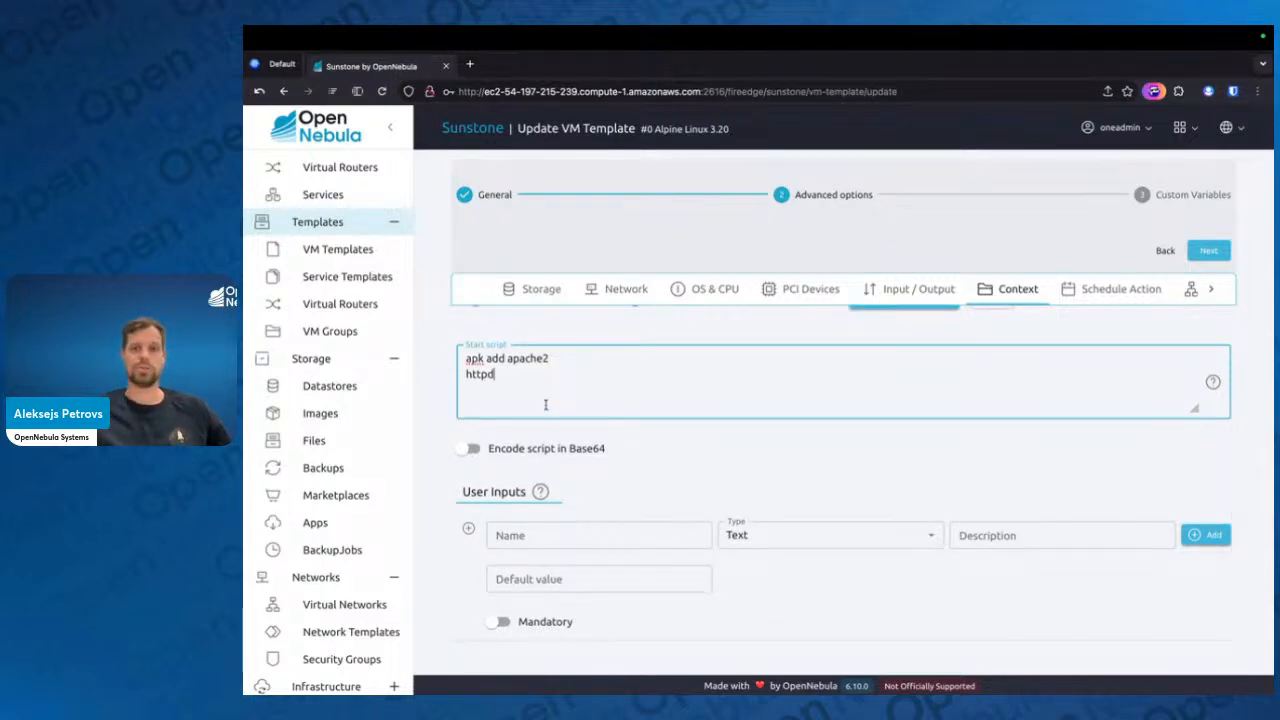
{"action": "left_click_drag", "start_coordinate": [511, 375], "coordinate": [460, 357]}
{"action": "left_click", "coordinate": [537, 383]}
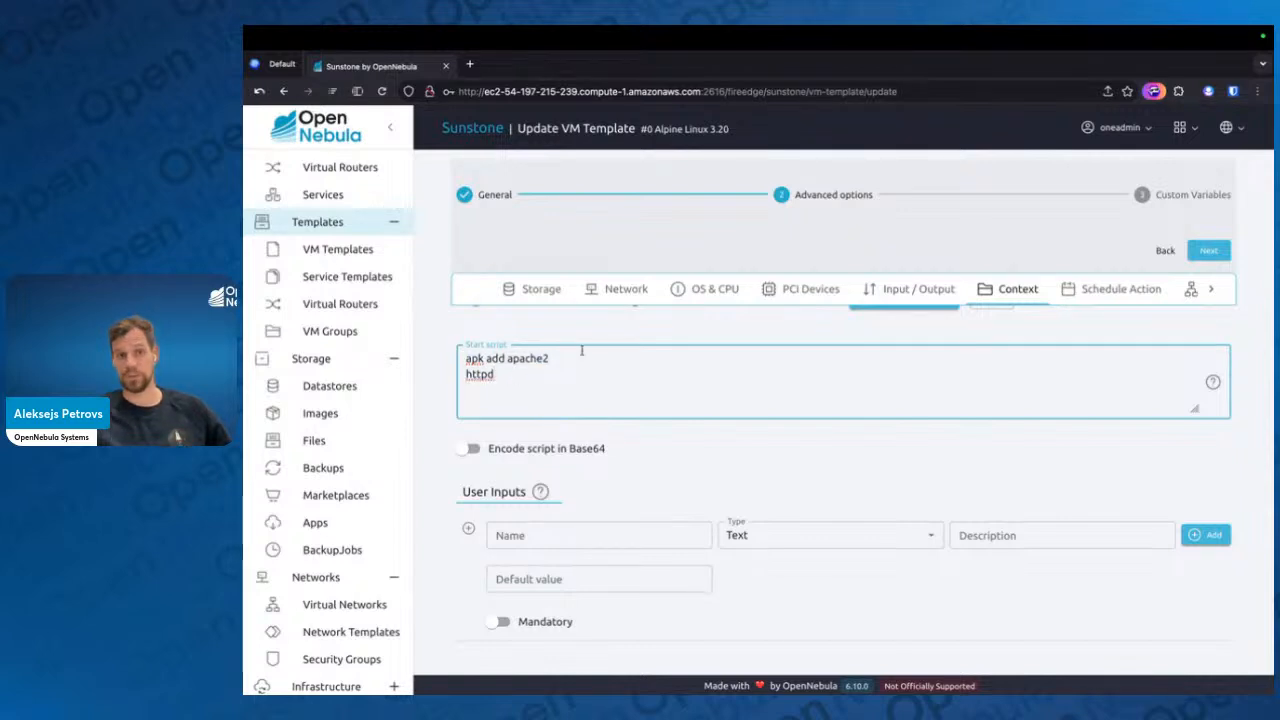
{"action": "left_click", "coordinate": [465, 358]}
{"action": "key", "text": "Return"}
{"action": "type", "text": "#!/b in"}
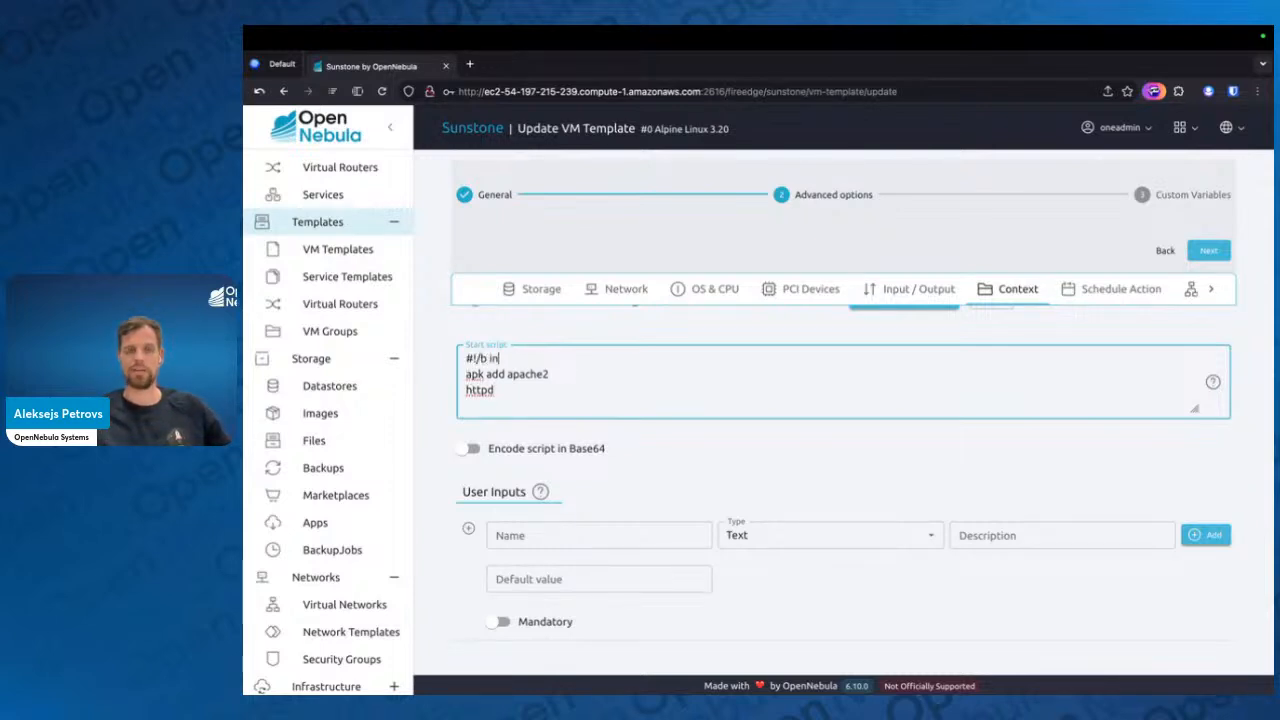
{"action": "key", "text": "BackSpace"}
{"action": "key", "text": "BackSpace"}
{"action": "type", "text": "in/python"}
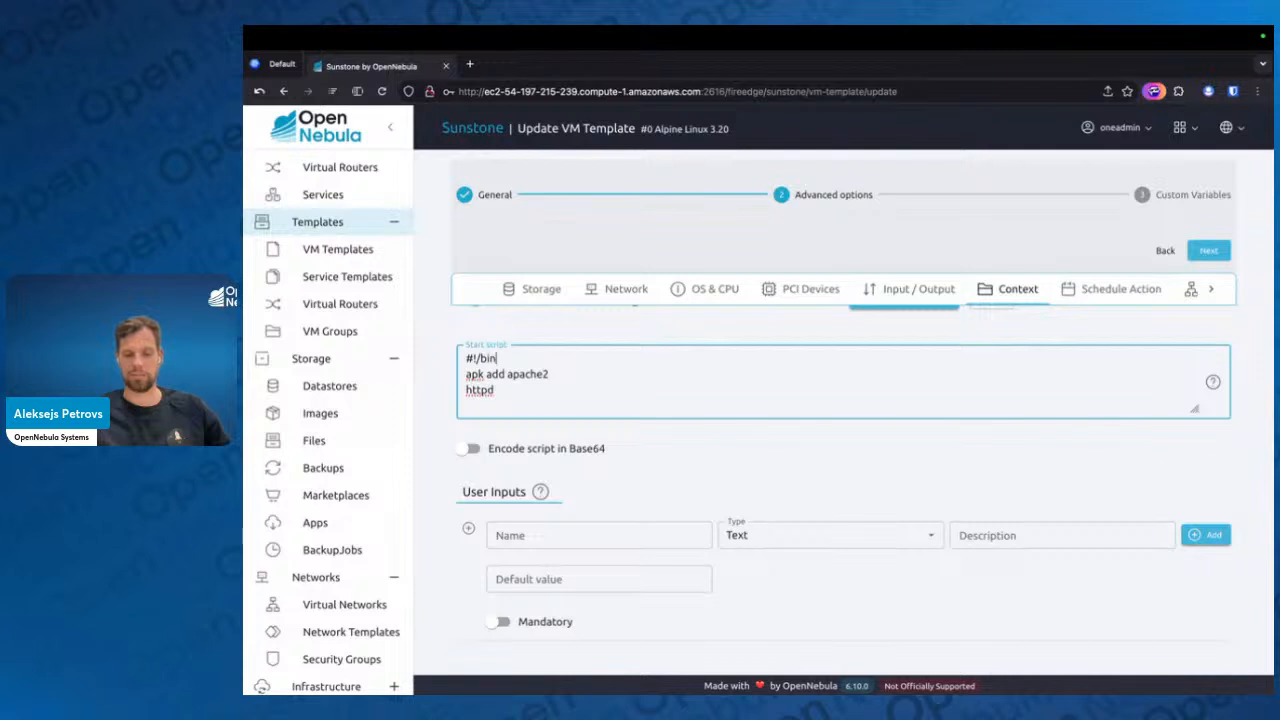
{"action": "key", "text": "super+BackSpace"}
{"action": "key", "text": "Delete"}
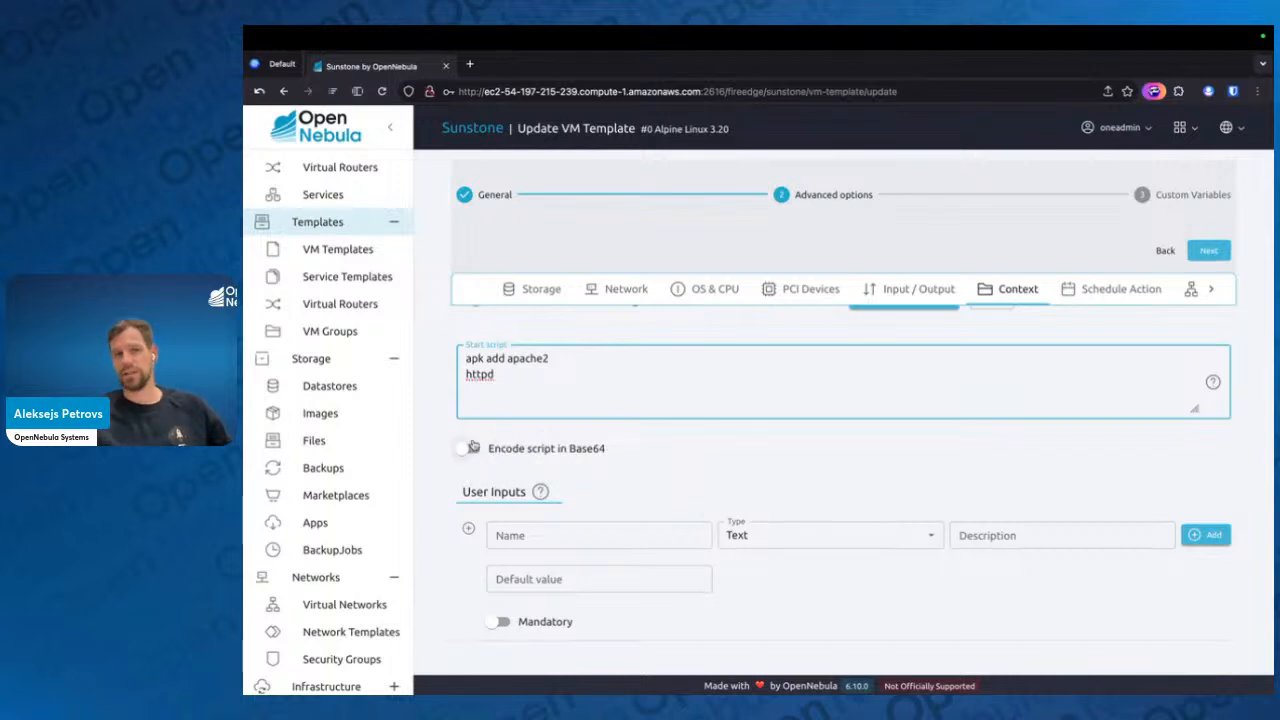
Enable Base64 encoding for the Alpine Linux 3.20 template's start script
{"action": "left_click", "coordinate": [588, 451]}
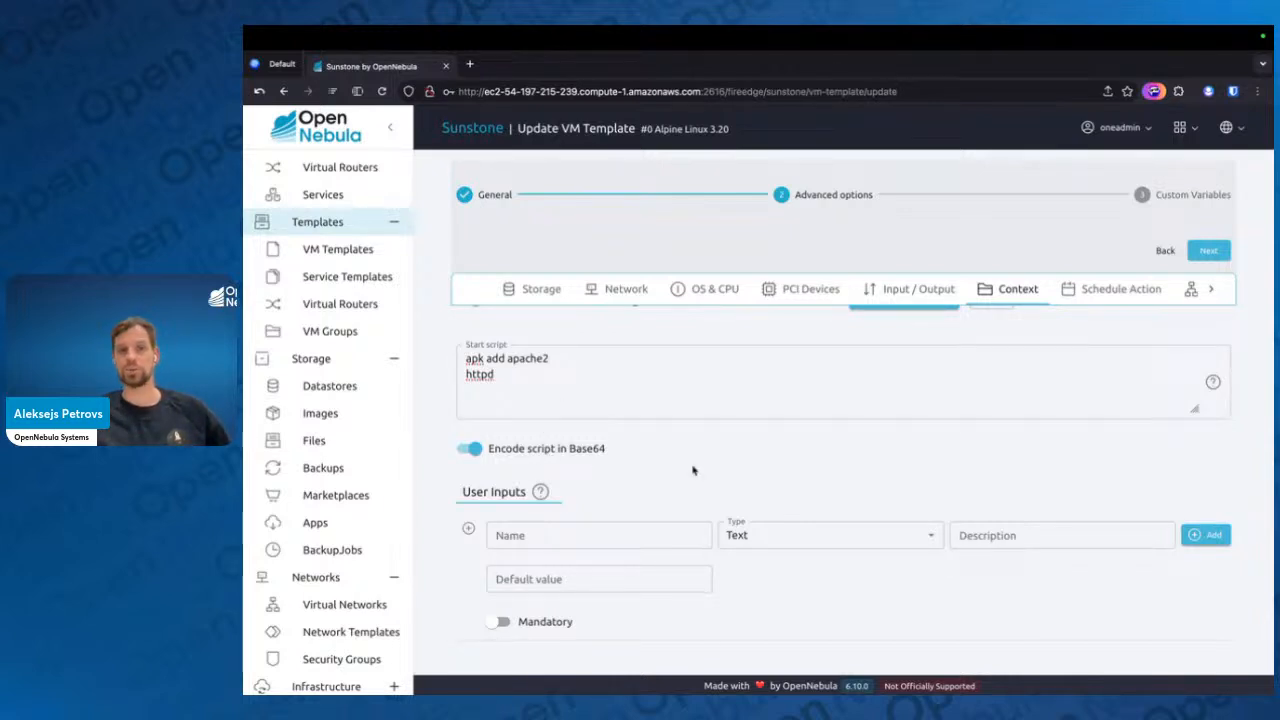
{"action": "scroll", "coordinate": [693, 470], "scroll_direction": "up", "scroll_amount": 1}
{"action": "scroll", "coordinate": [693, 470], "scroll_direction": "down", "scroll_amount": 3}
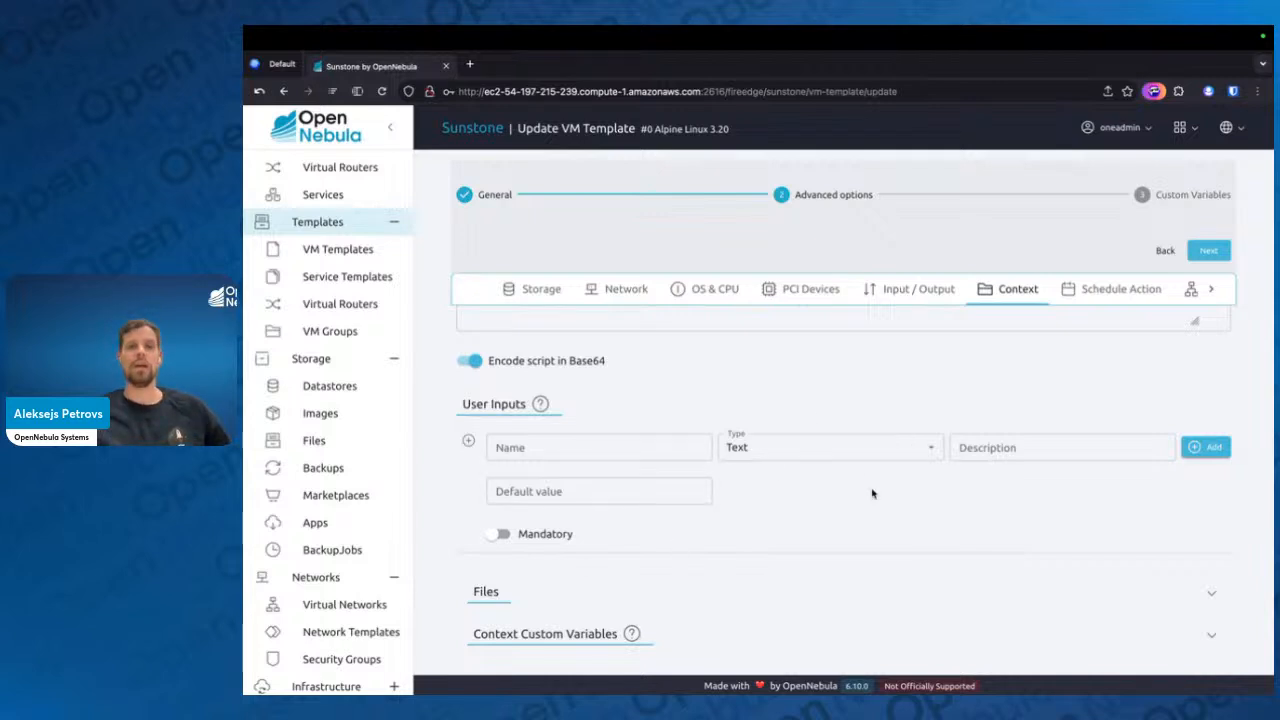
{"action": "left_click_drag", "start_coordinate": [607, 540], "coordinate": [521, 540]}
{"action": "left_click", "coordinate": [699, 523]}
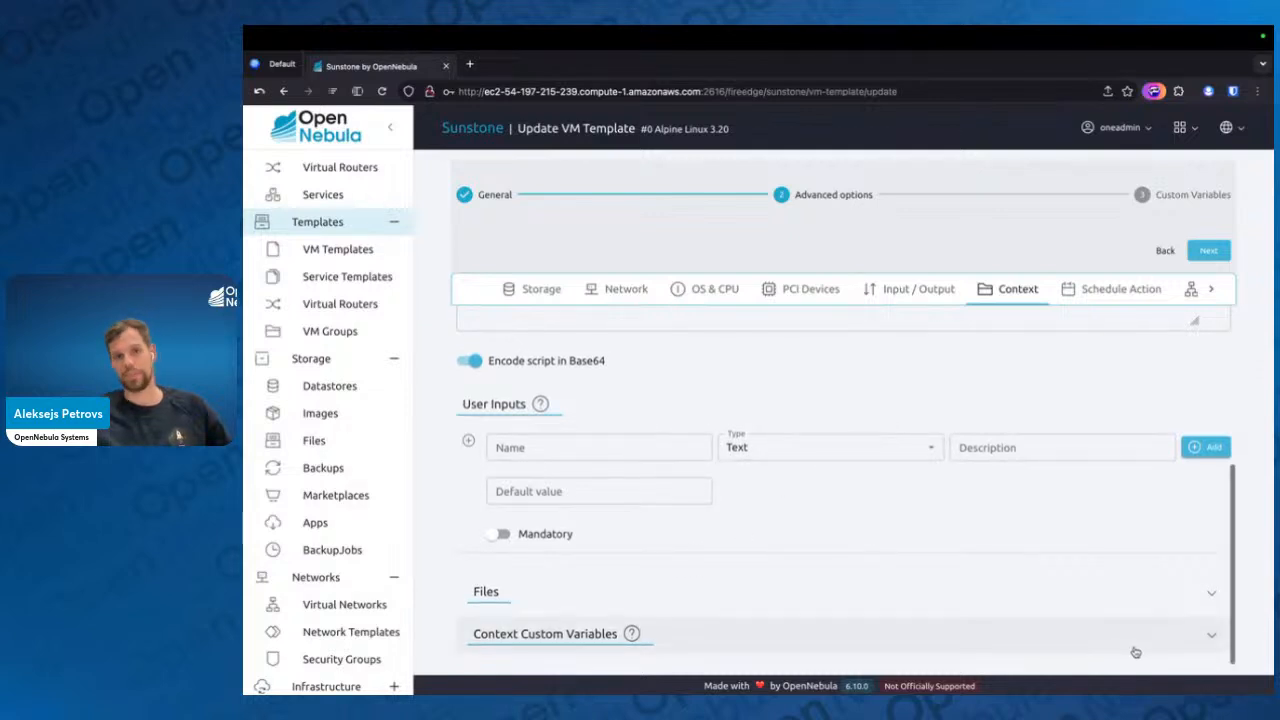
{"action": "scroll", "coordinate": [1004, 518], "scroll_direction": "up", "scroll_amount": 1}
{"action": "scroll", "coordinate": [1004, 518], "scroll_direction": "down", "scroll_amount": 1}
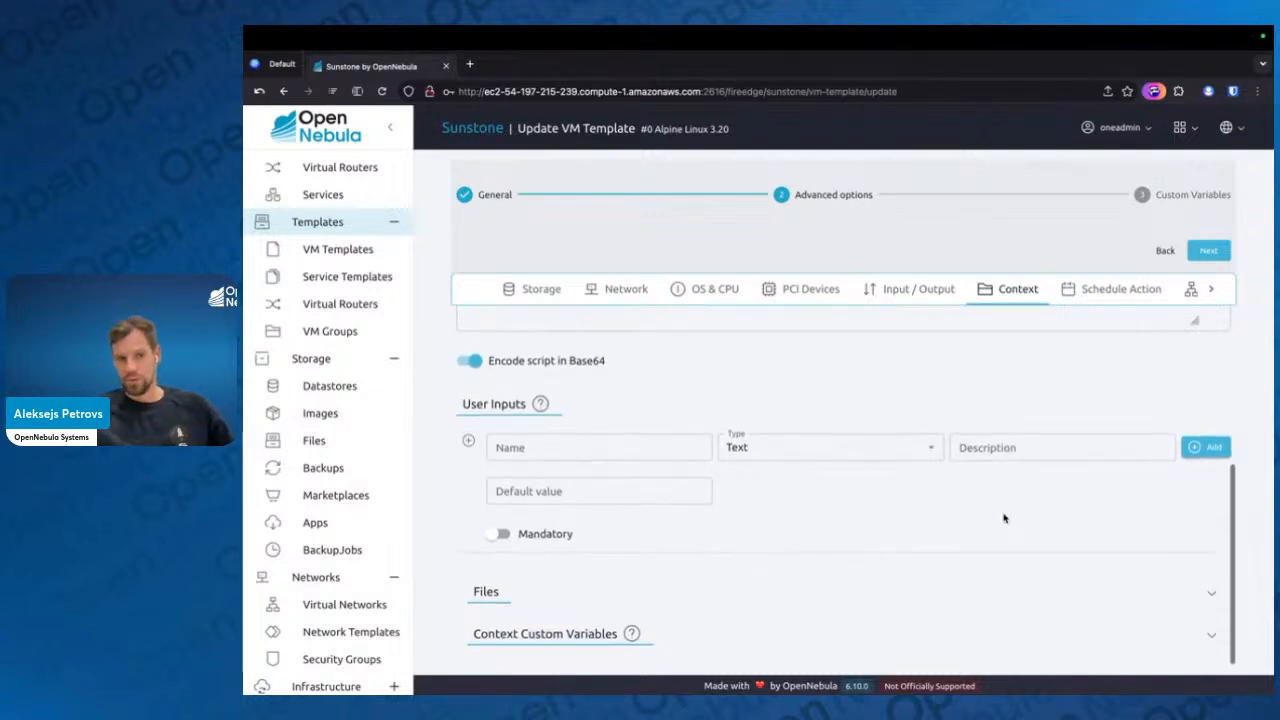
Expand the context custom variables and delete the existing PASSWORD variable
{"action": "left_click", "coordinate": [1134, 648]}
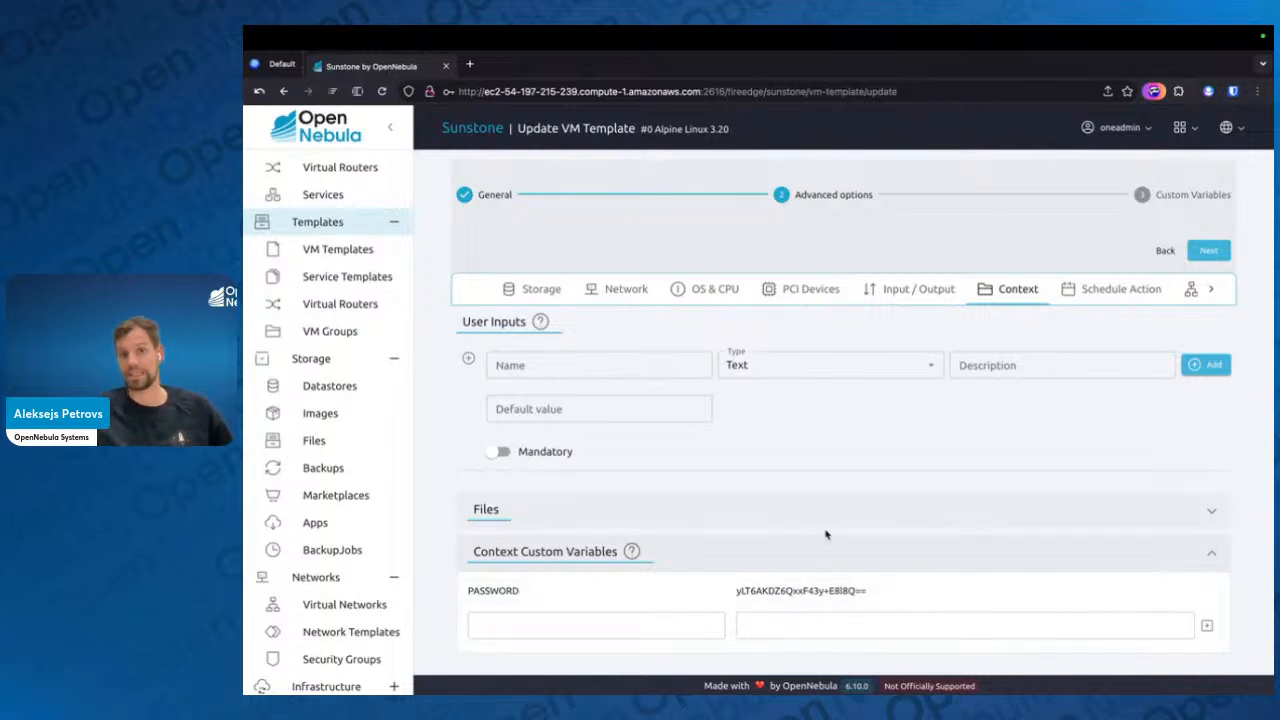
{"action": "left_click", "coordinate": [1207, 591]}
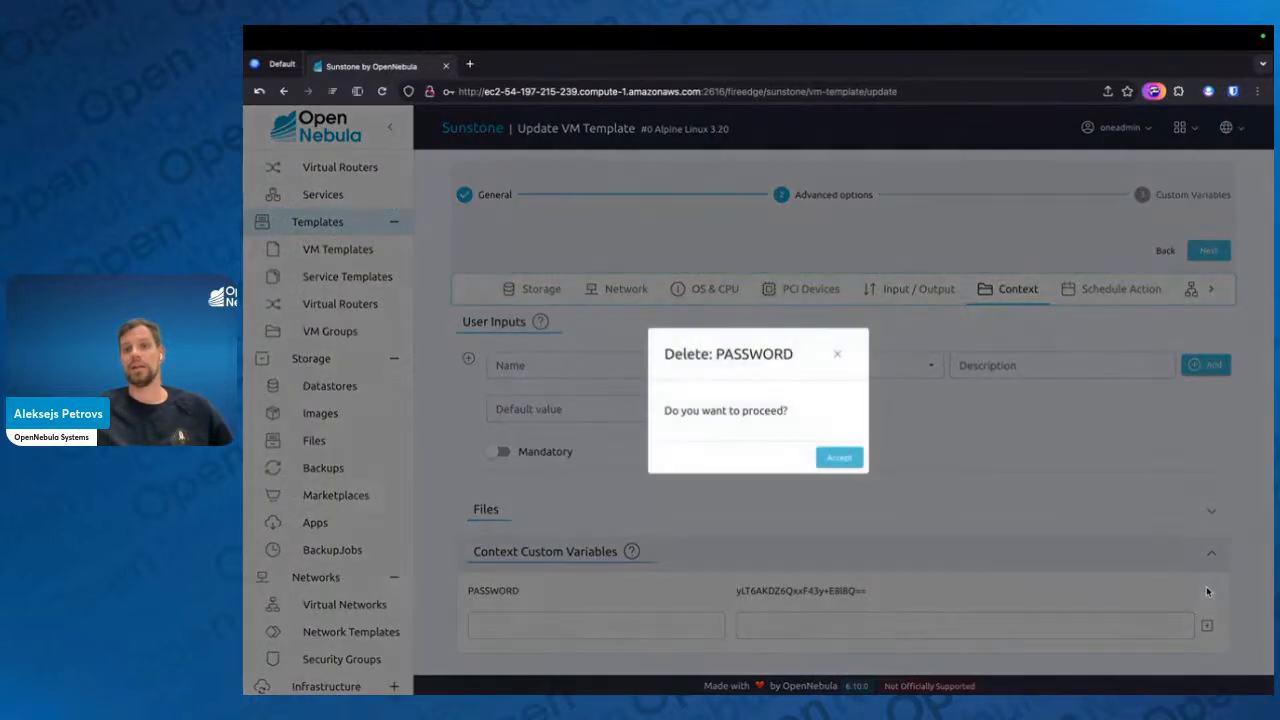
{"action": "left_click", "coordinate": [848, 458]}
Add a context custom variable named PASSWORD with the virtual machine's login password as its value
{"action": "left_click", "coordinate": [604, 615]}
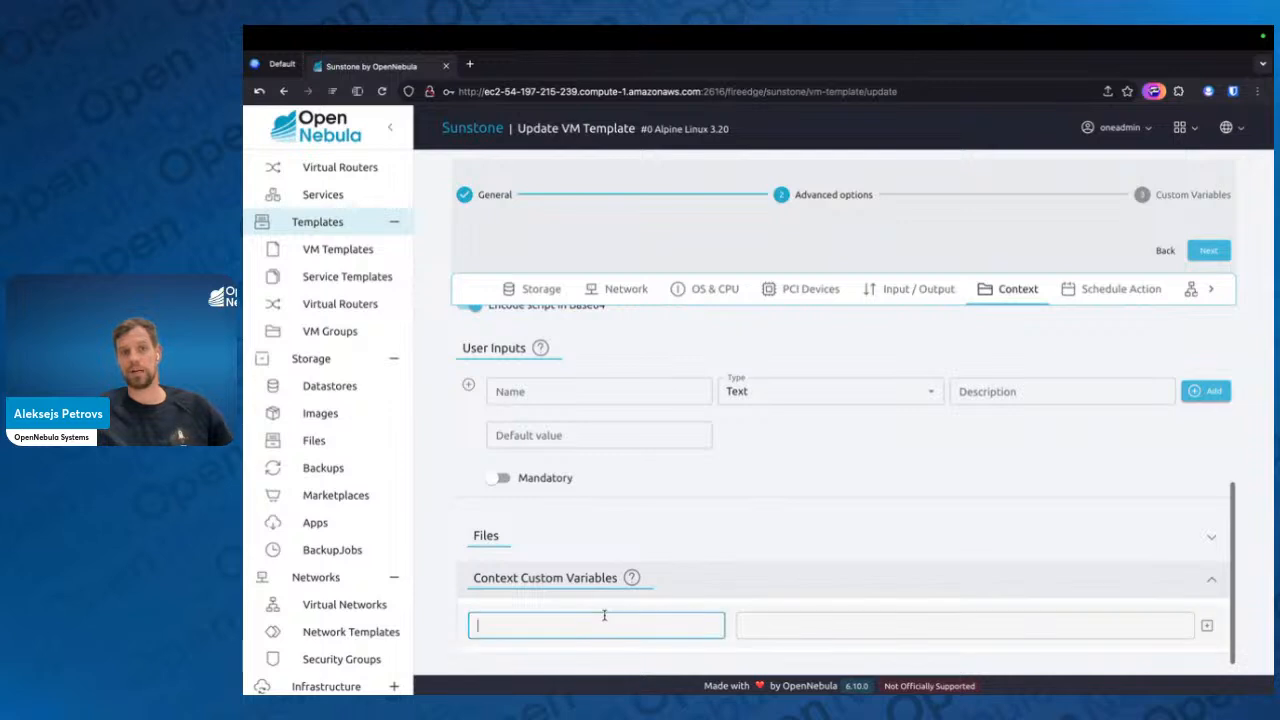
{"action": "type", "text": "PASSWORD"}
{"action": "key", "text": "Tab"}
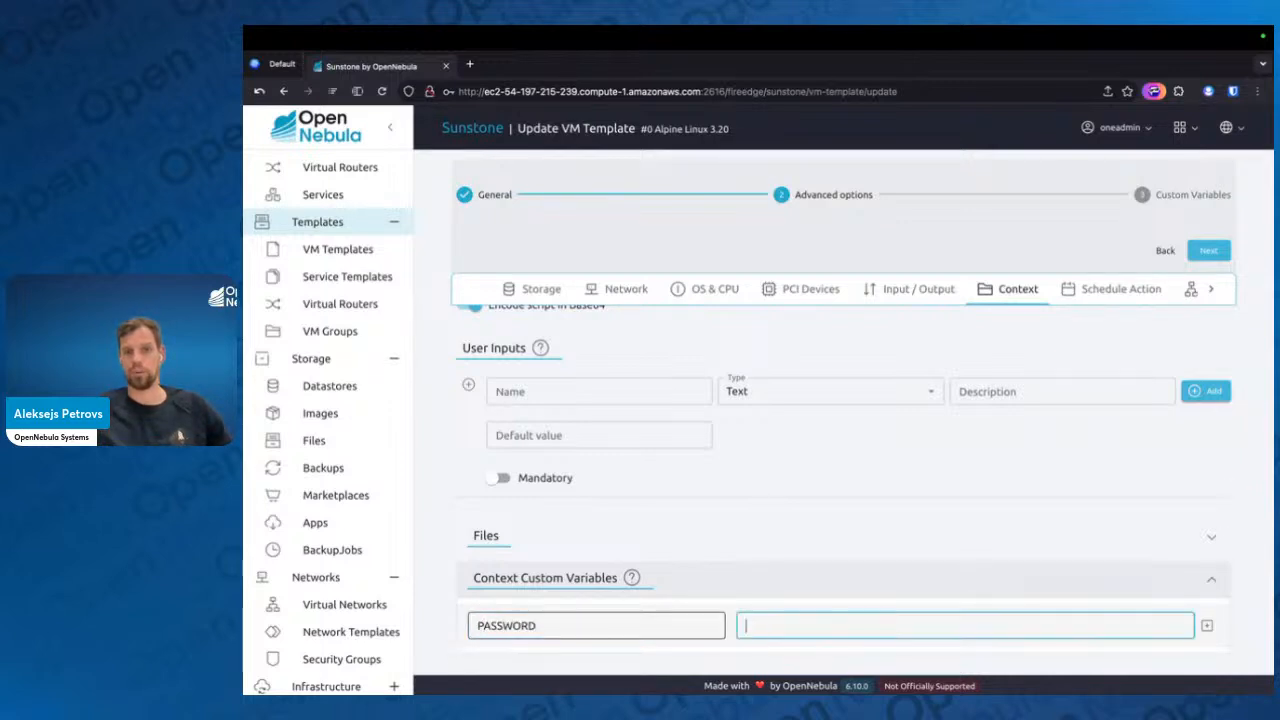
{"action": "type", "text": "opennebula"}
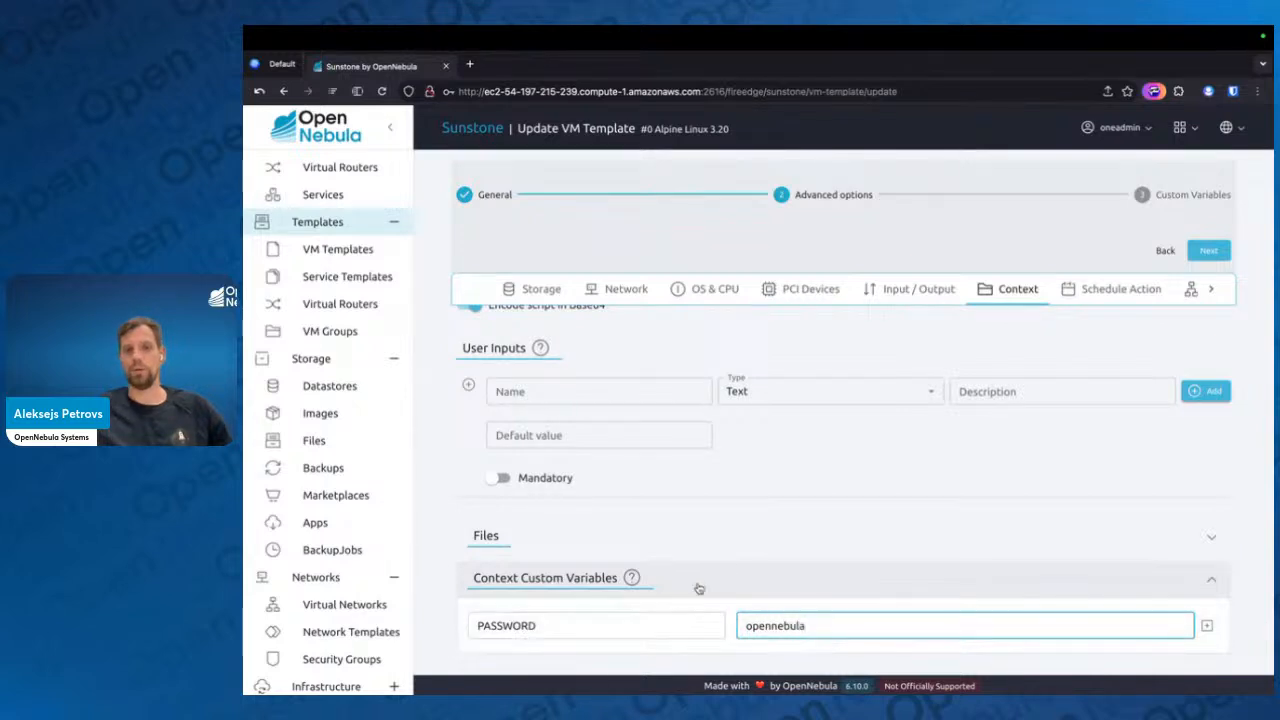
{"action": "key", "text": "Return"}
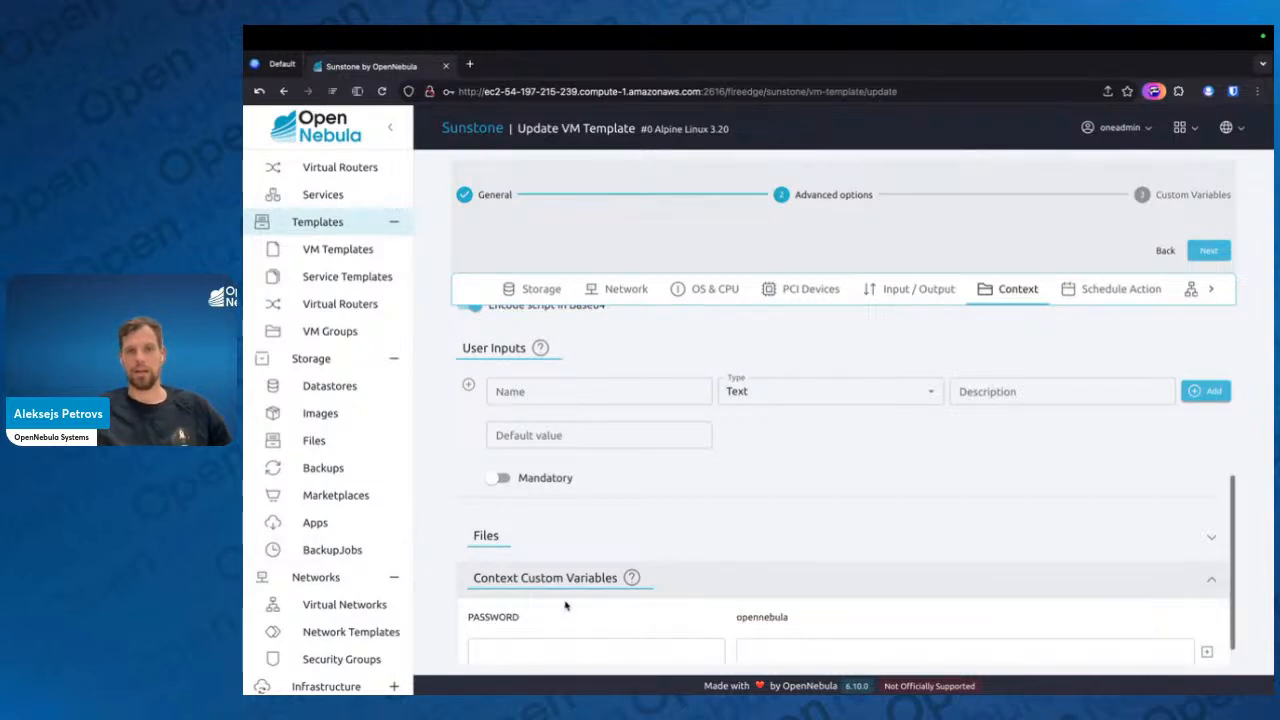
Proceed past the custom variables without additions and save the Alpine Linux 3.20 template update
{"action": "scroll", "coordinate": [565, 605], "scroll_direction": "down", "scroll_amount": 1}
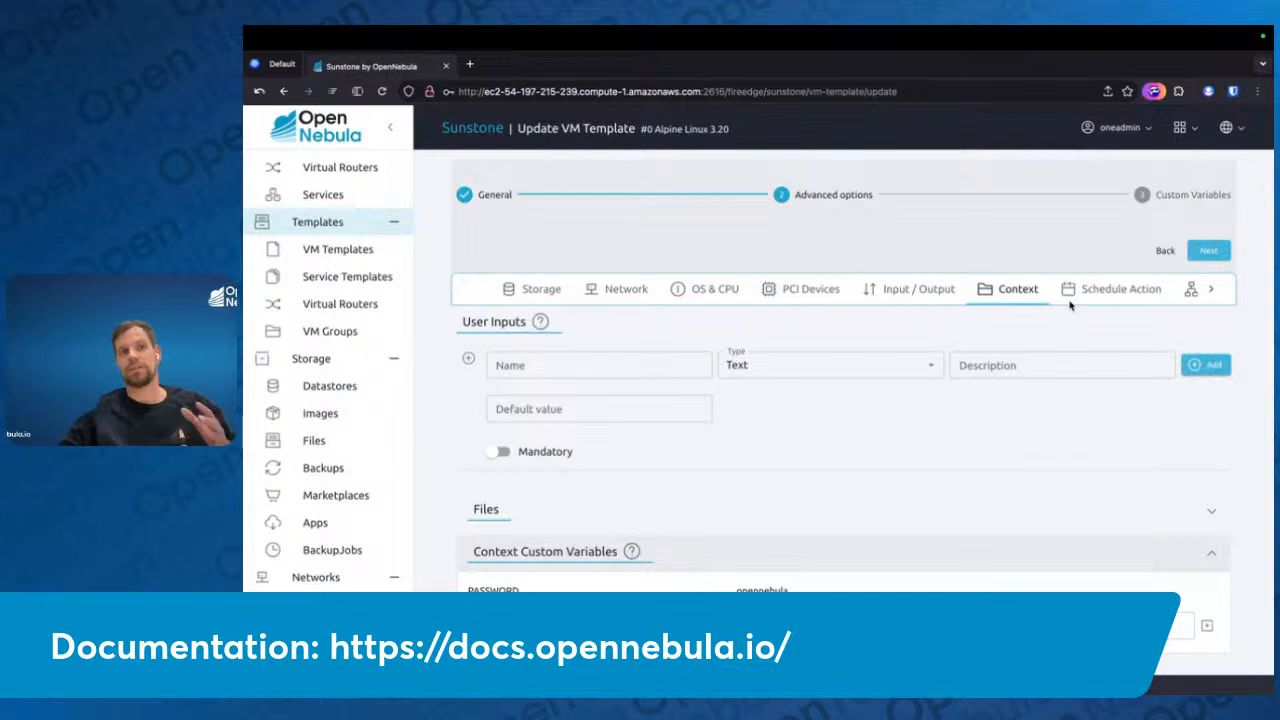
{"action": "left_click", "coordinate": [1207, 253]}
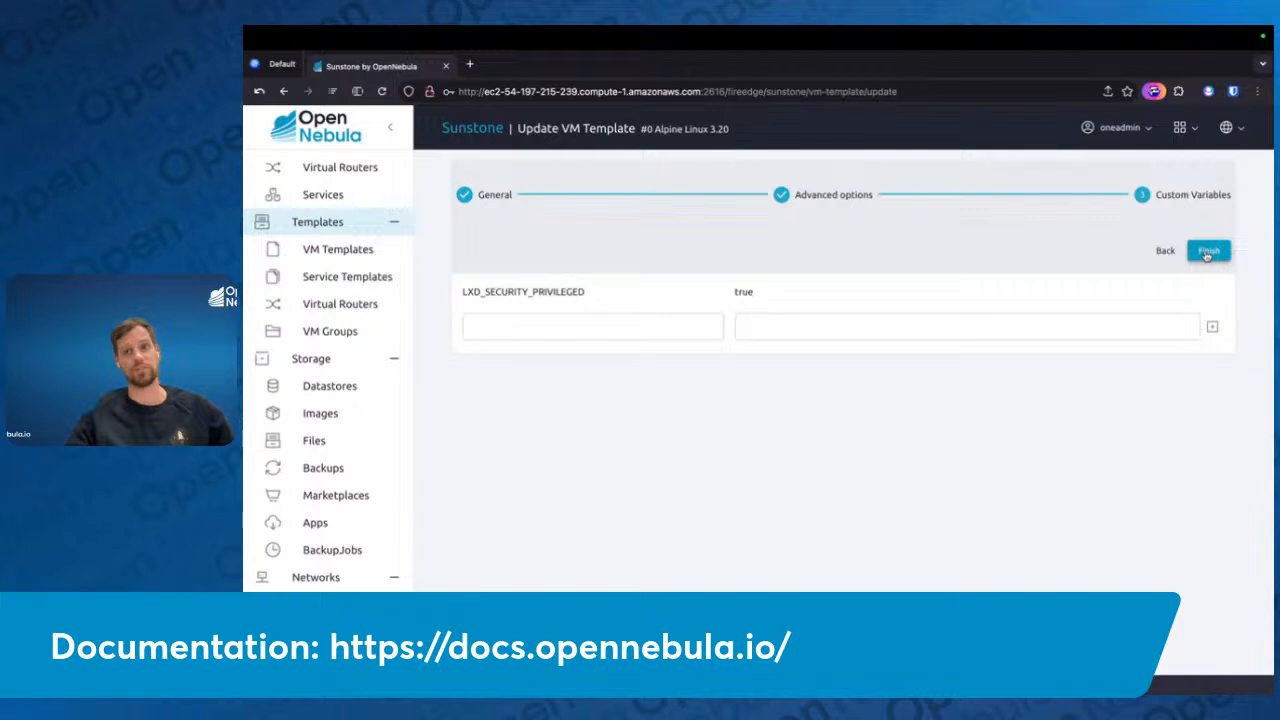
{"action": "left_click", "coordinate": [1207, 253]}
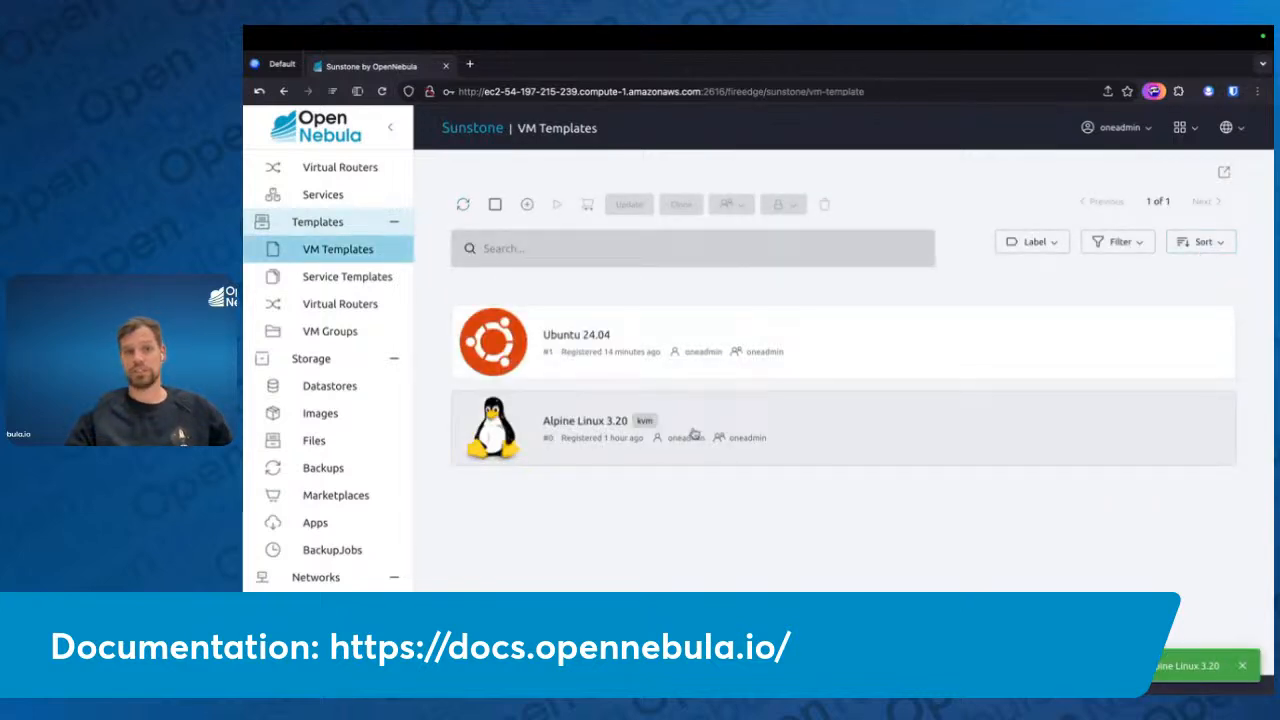
{"action": "key", "text": "ctrl+Left"}
{"action": "key", "text": "ctrl+Left"}
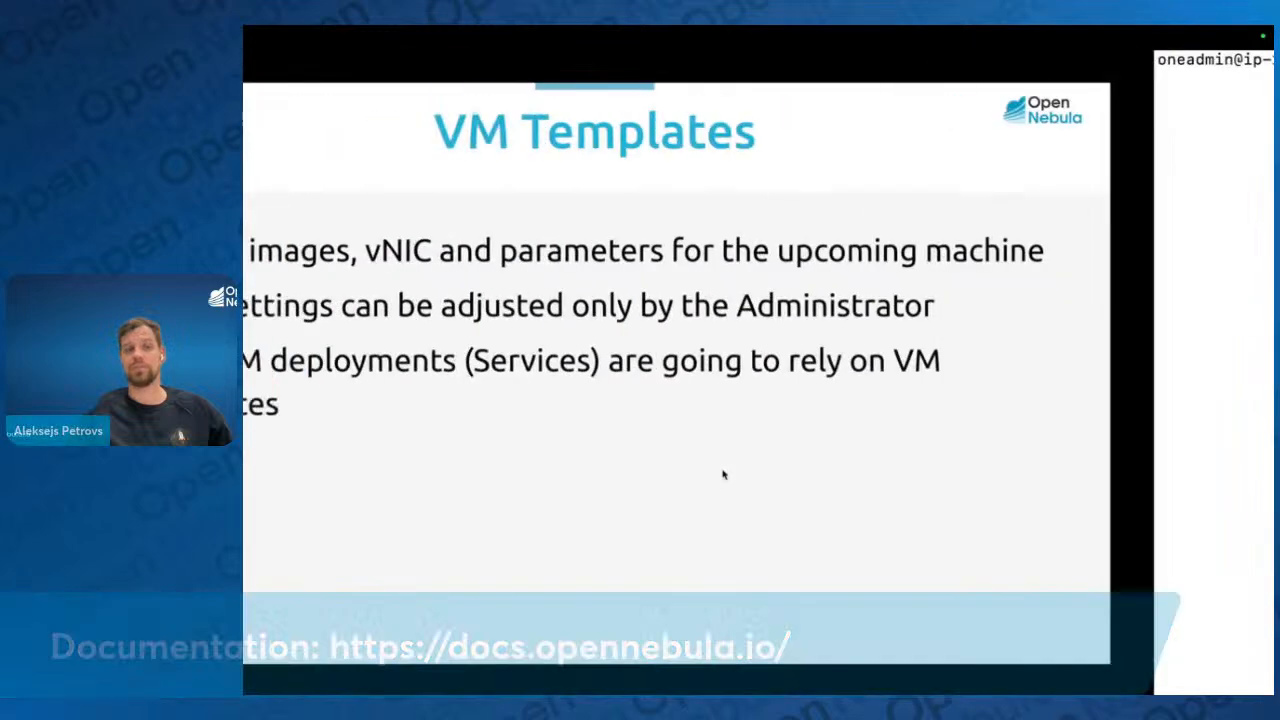
{"action": "key", "text": "Right"}
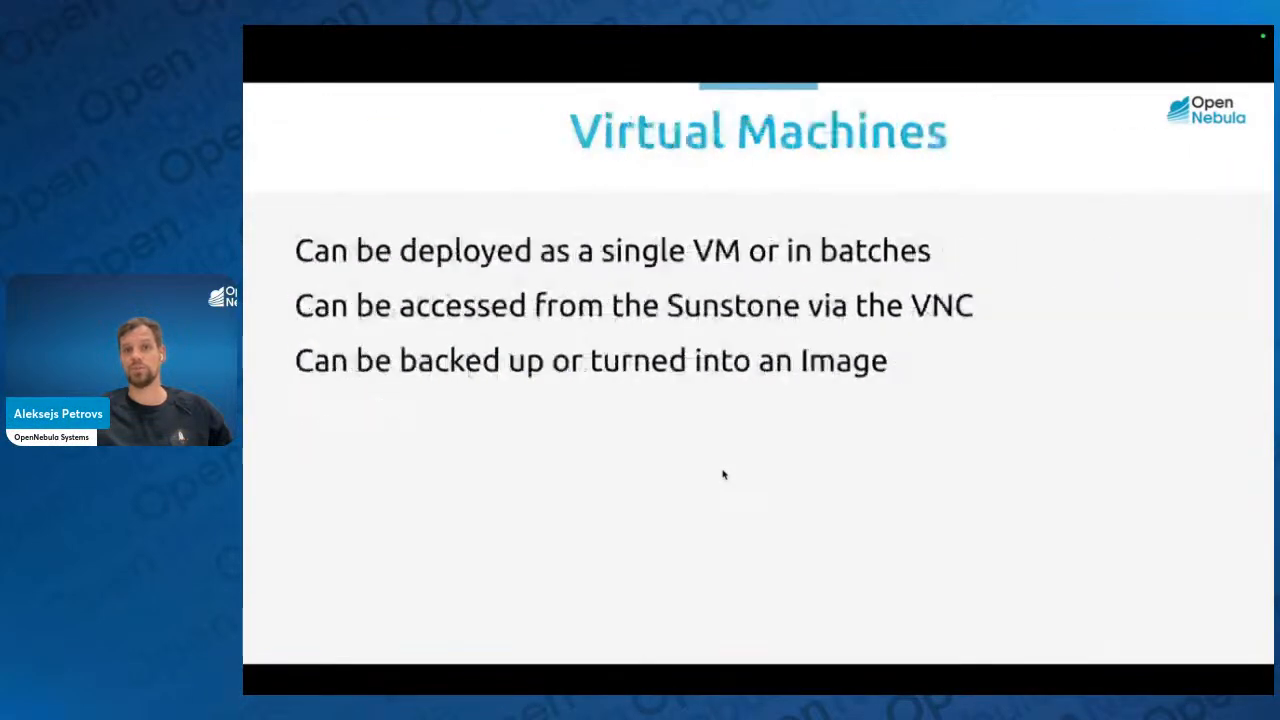
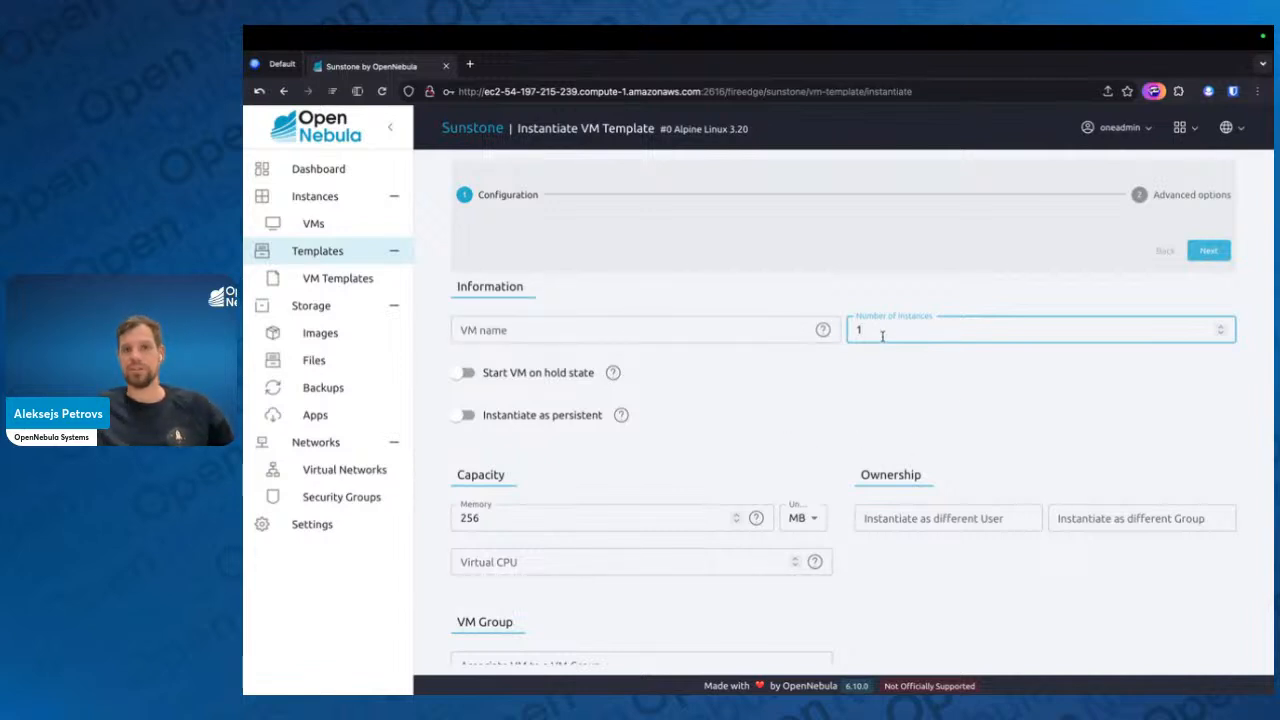
Set the number of instances to 2 and the memory to 512 MB for the Alpine Linux 3.20 instantiation
{"action": "key", "text": "BackSpace"}
{"action": "type", "text": "2"}
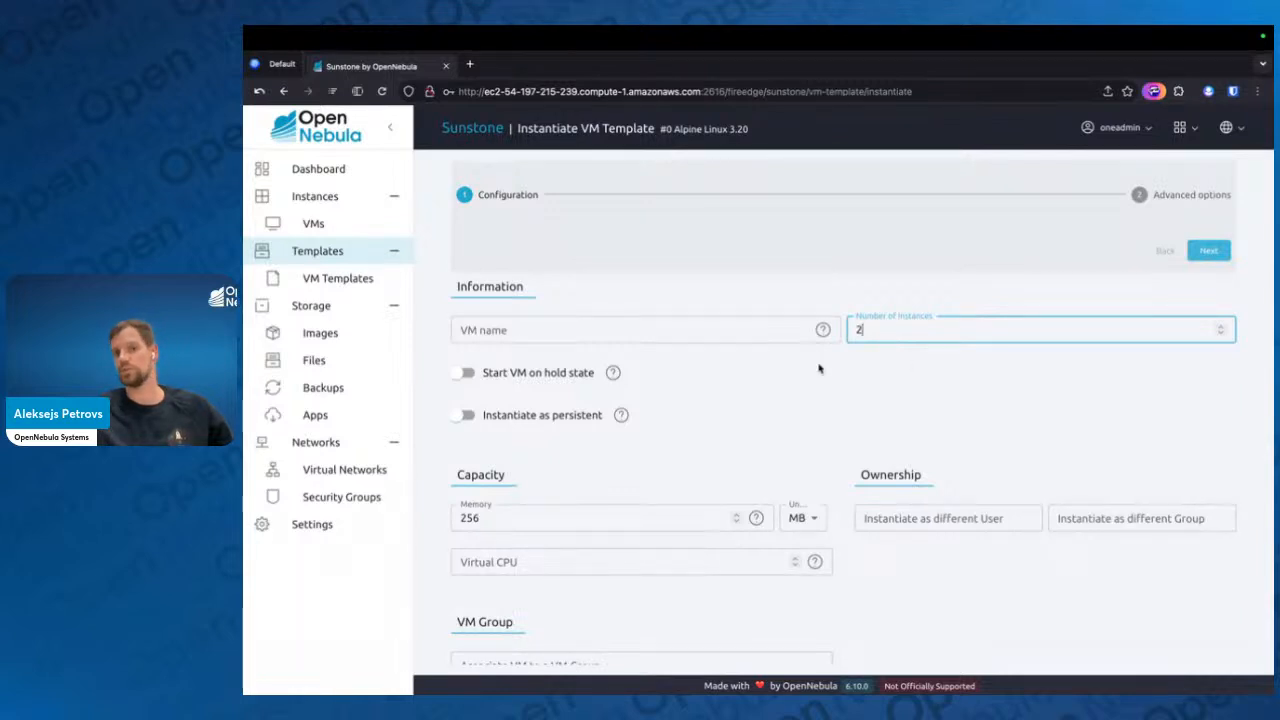
{"action": "left_click_drag", "start_coordinate": [527, 518], "coordinate": [433, 498]}
{"action": "type", "text": "512"}
{"action": "left_click", "coordinate": [888, 632]}
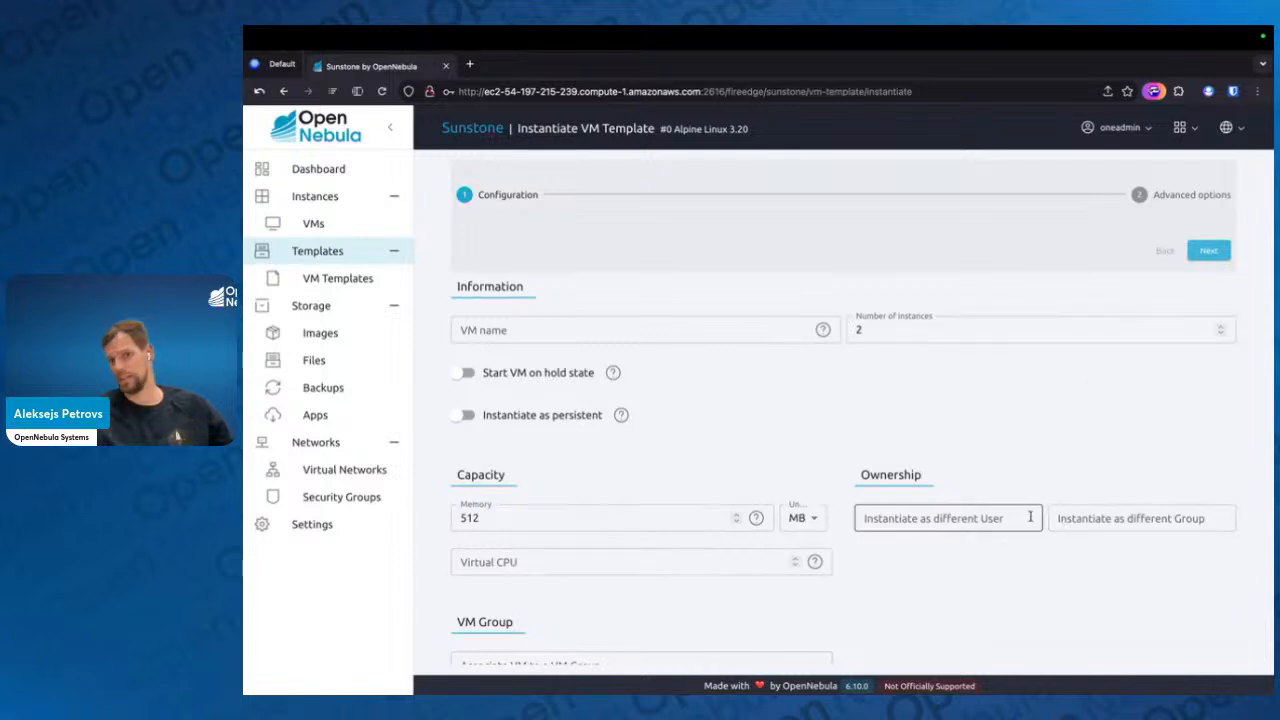
Name the virtual machines httpd-%idx so that each instance gets its own index
{"action": "left_click", "coordinate": [551, 327]}
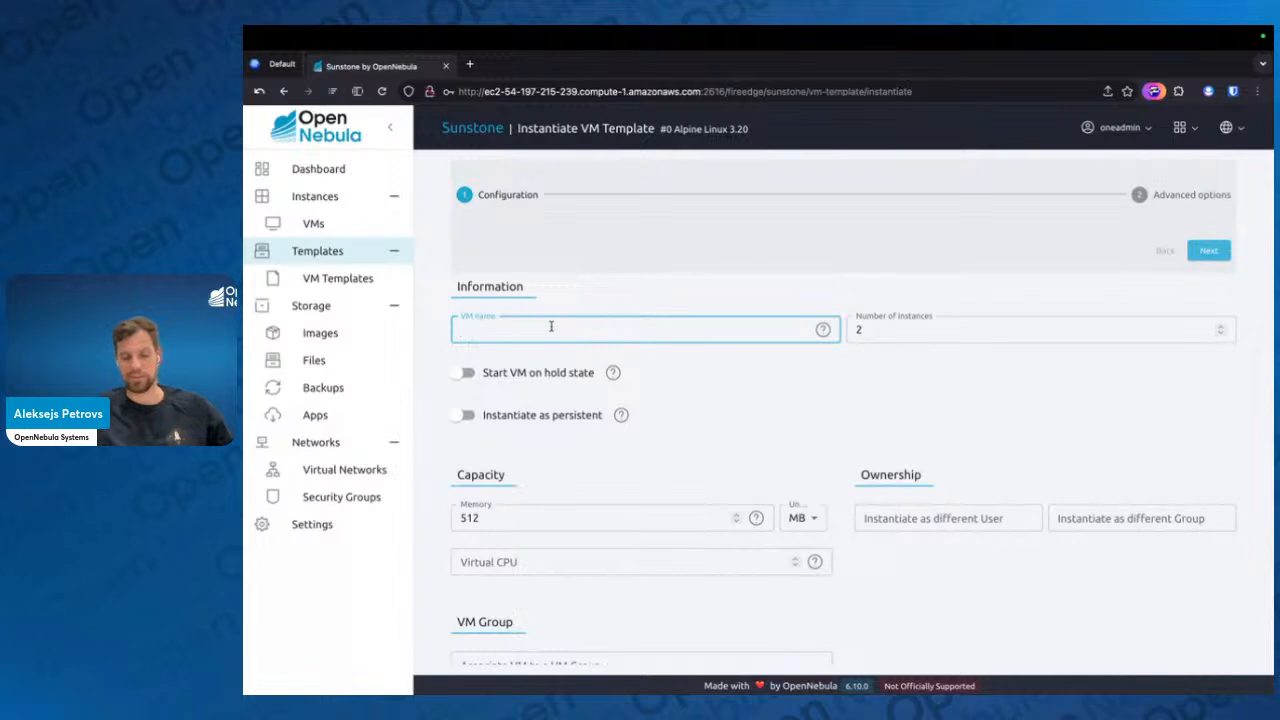
{"action": "type", "text": "http"}
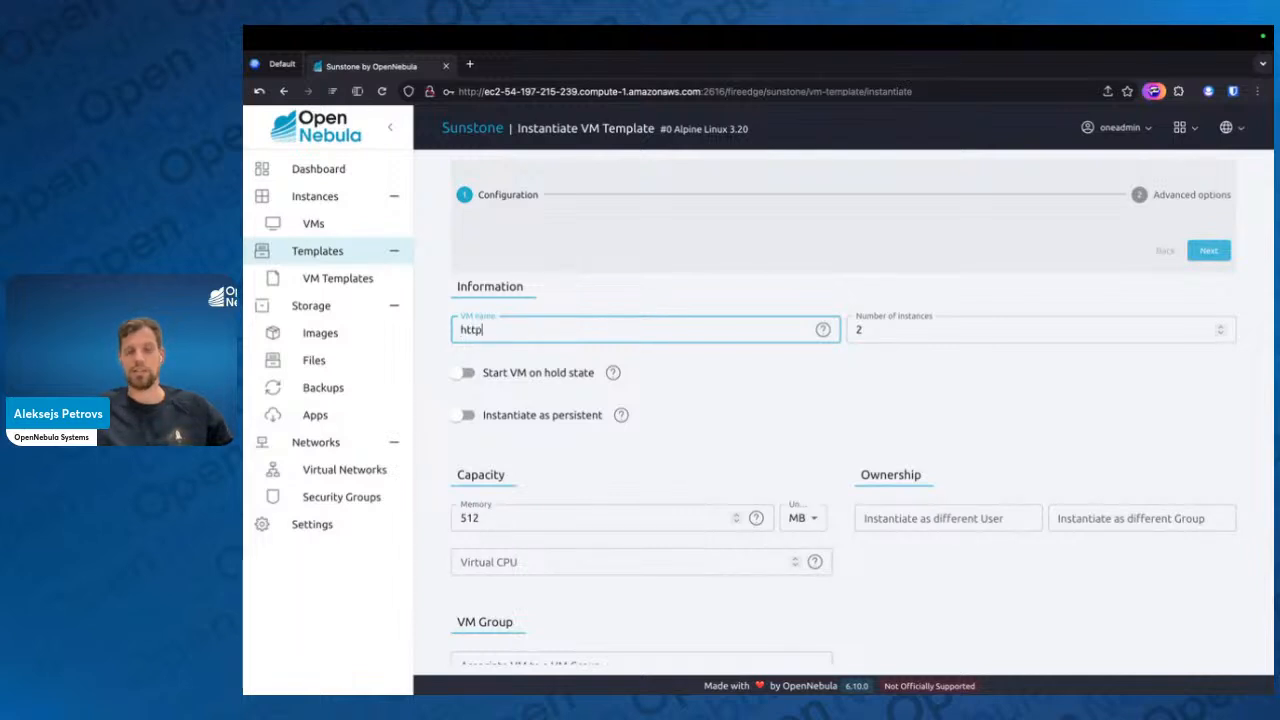
{"action": "type", "text": "d-%idx"}
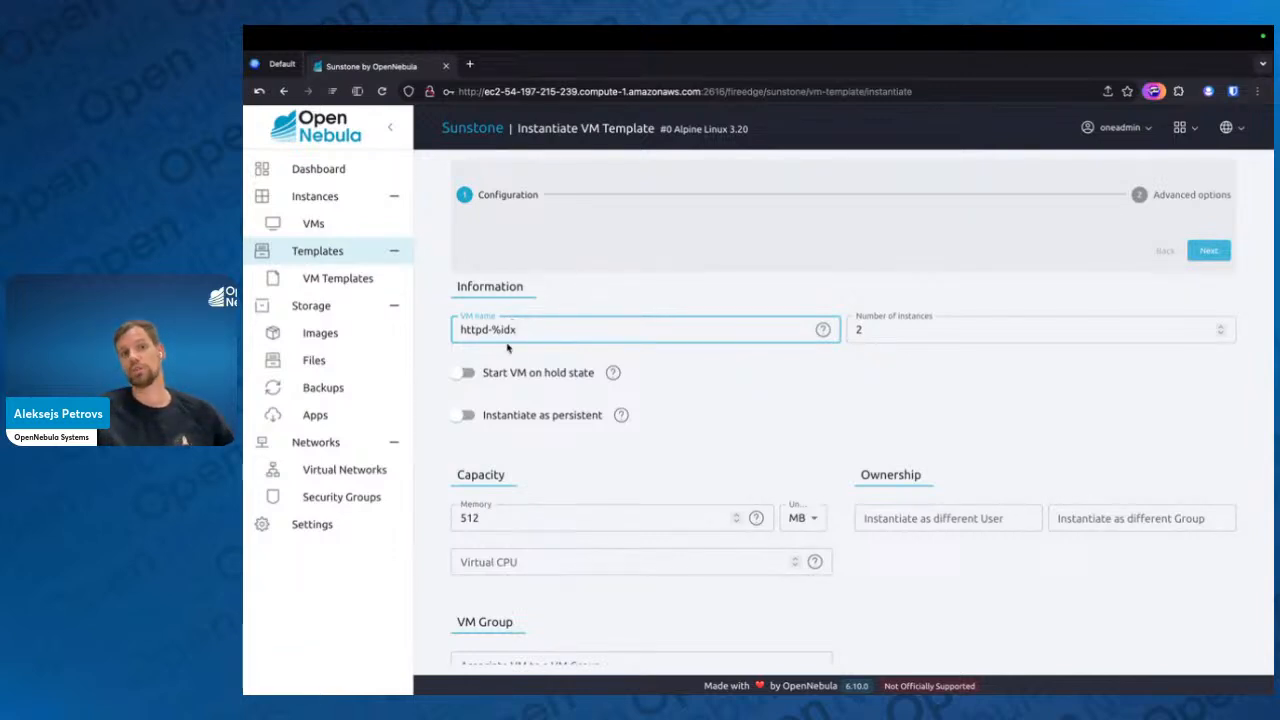
{"action": "key", "text": "Tab"}
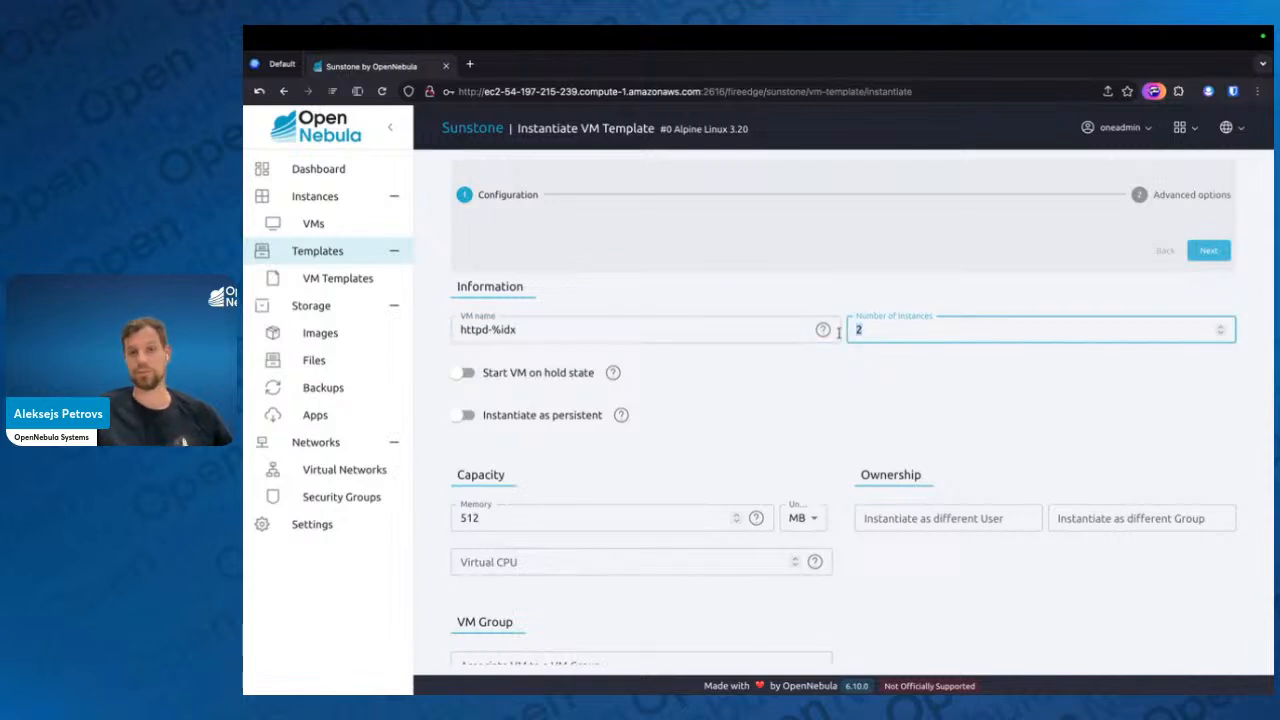
{"action": "left_click", "coordinate": [814, 406]}
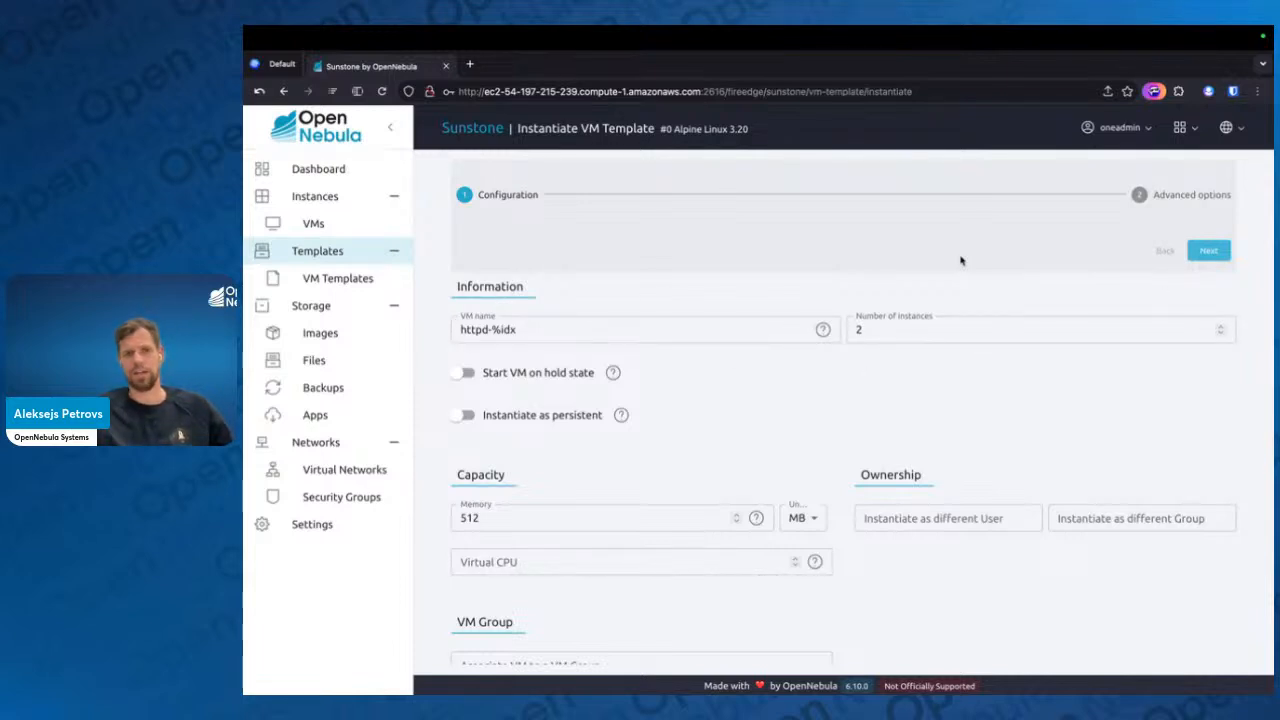
Proceed to the advanced options, check the storage and network settings, and finish instantiating the virtual machines
{"action": "left_click", "coordinate": [1212, 251]}
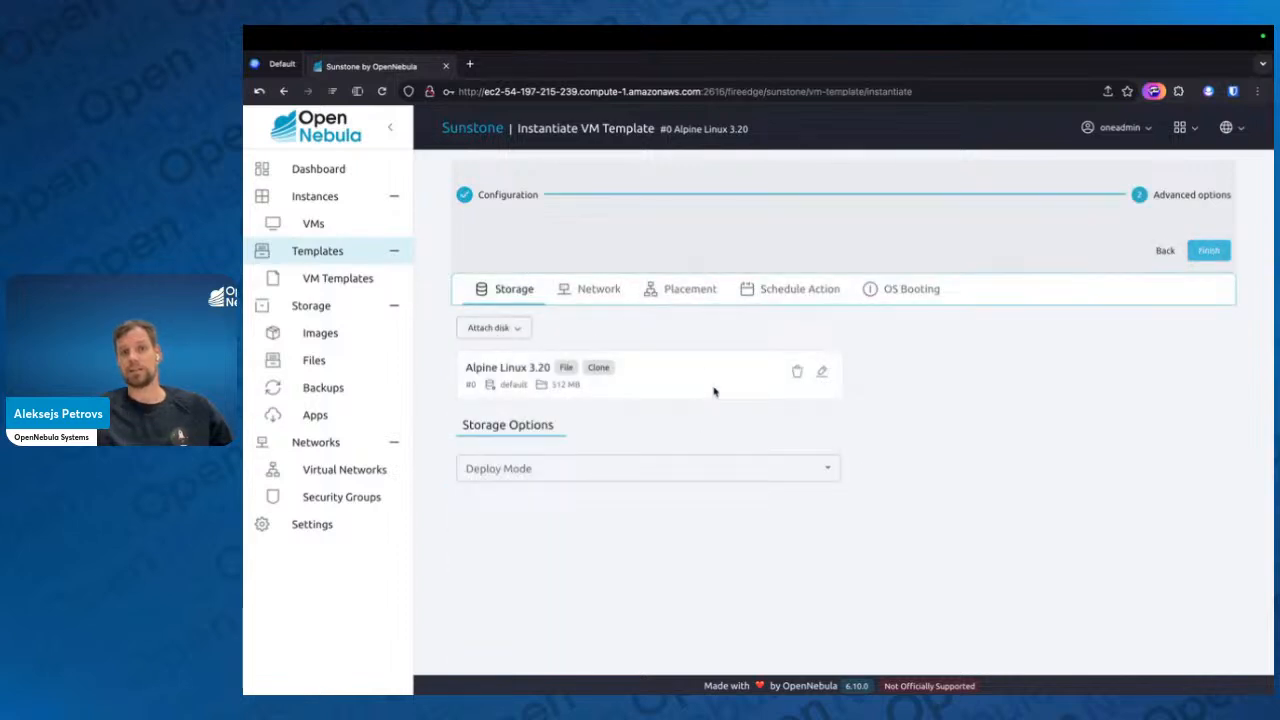
{"action": "left_click", "coordinate": [598, 291]}
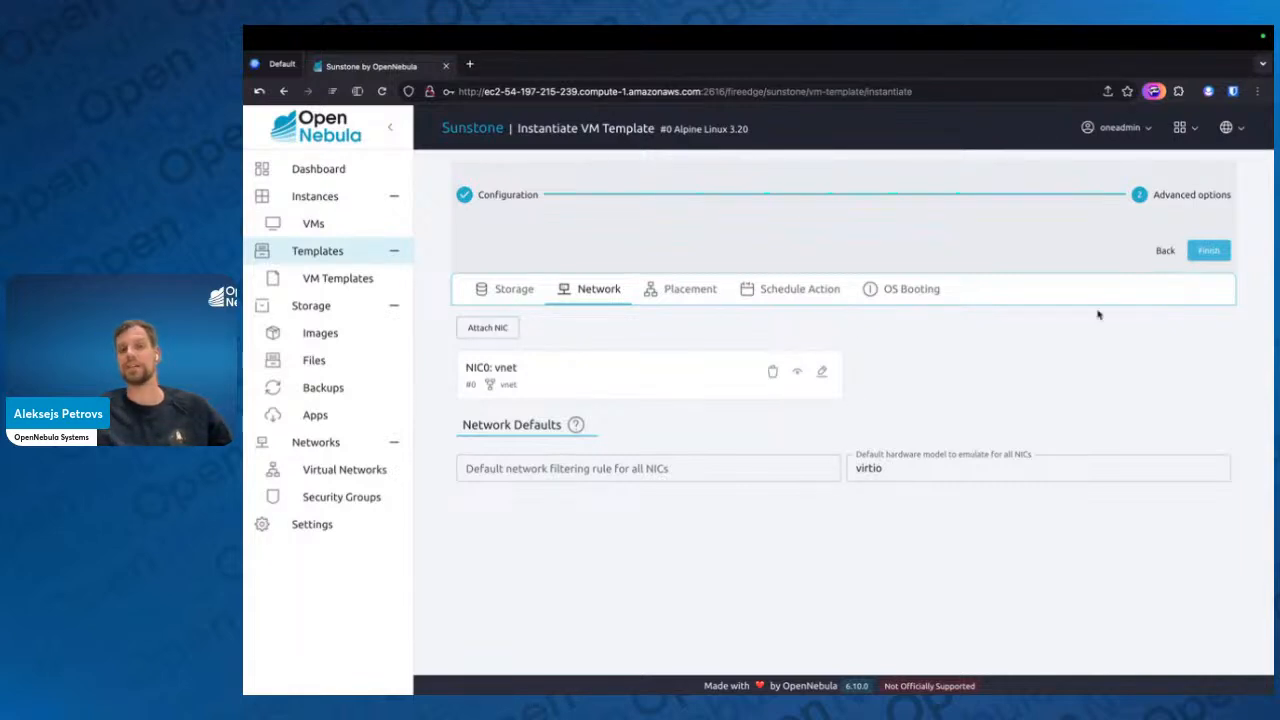
{"action": "left_click", "coordinate": [1212, 251]}
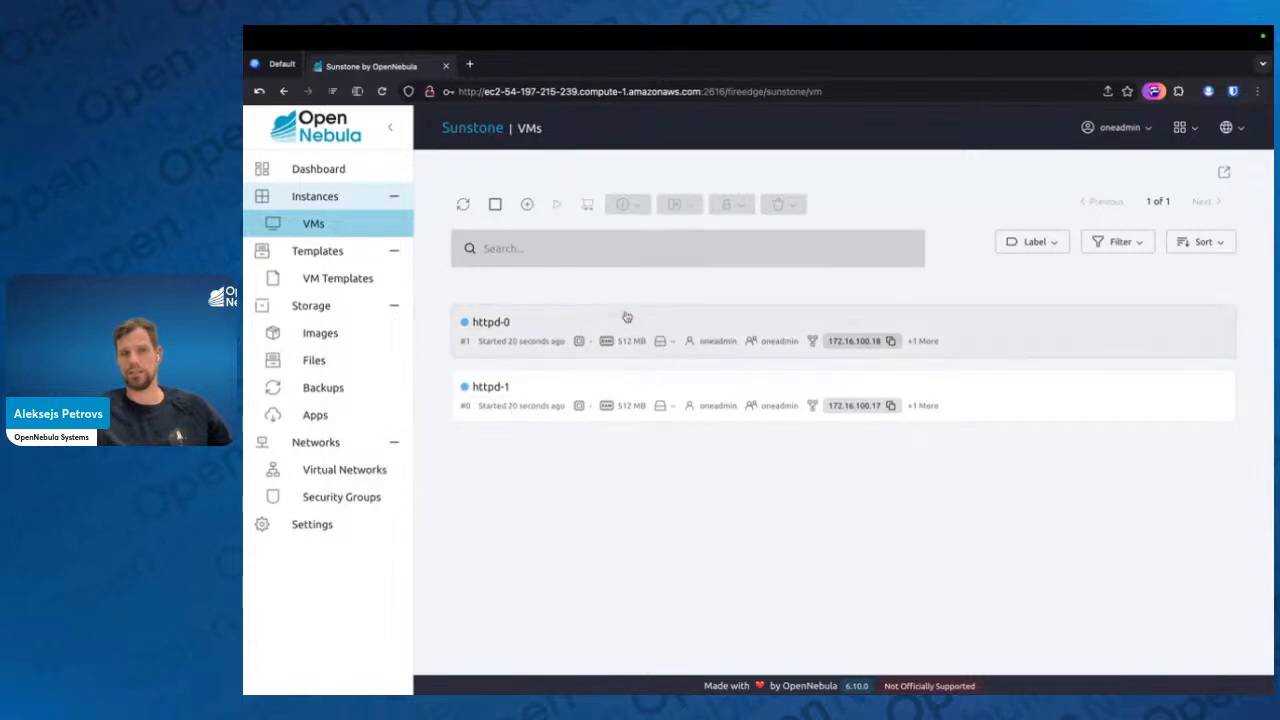
Switch to the terminal and monitor the virtual machines with onevm top
{"action": "key", "text": "ctrl+Left"}
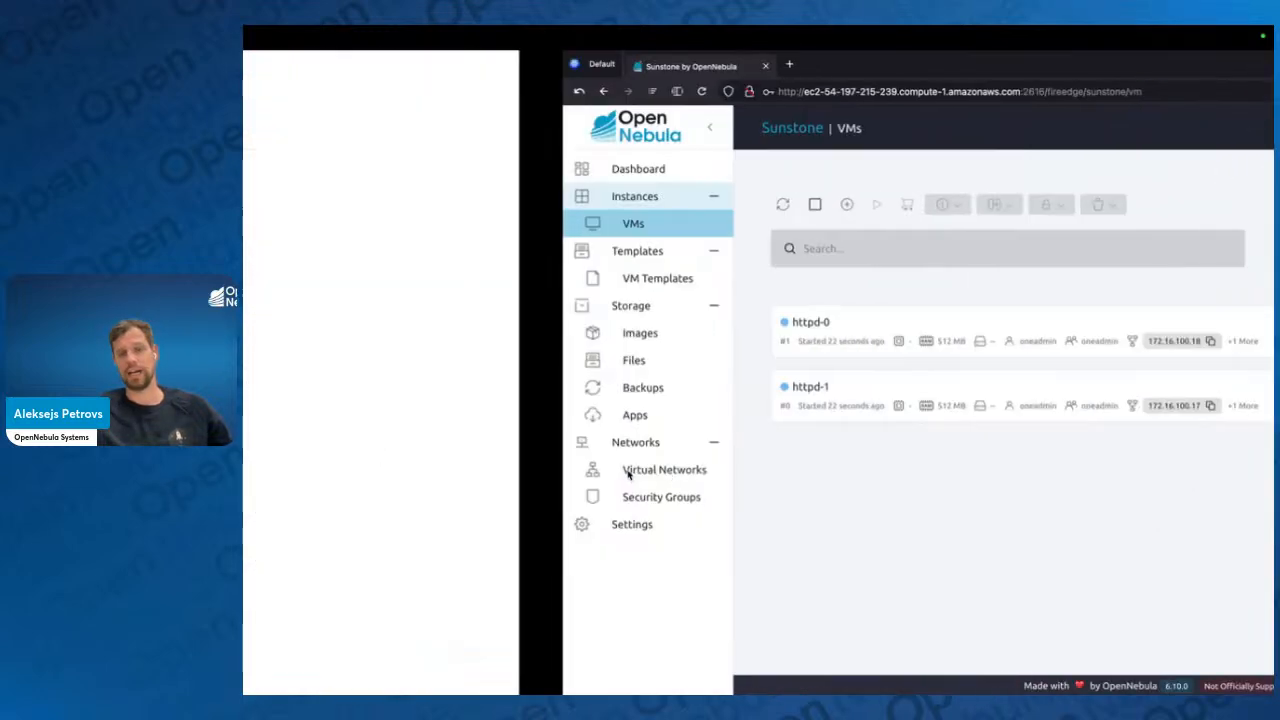
{"action": "type", "text": "onevm top"}
{"action": "key", "text": "Return"}
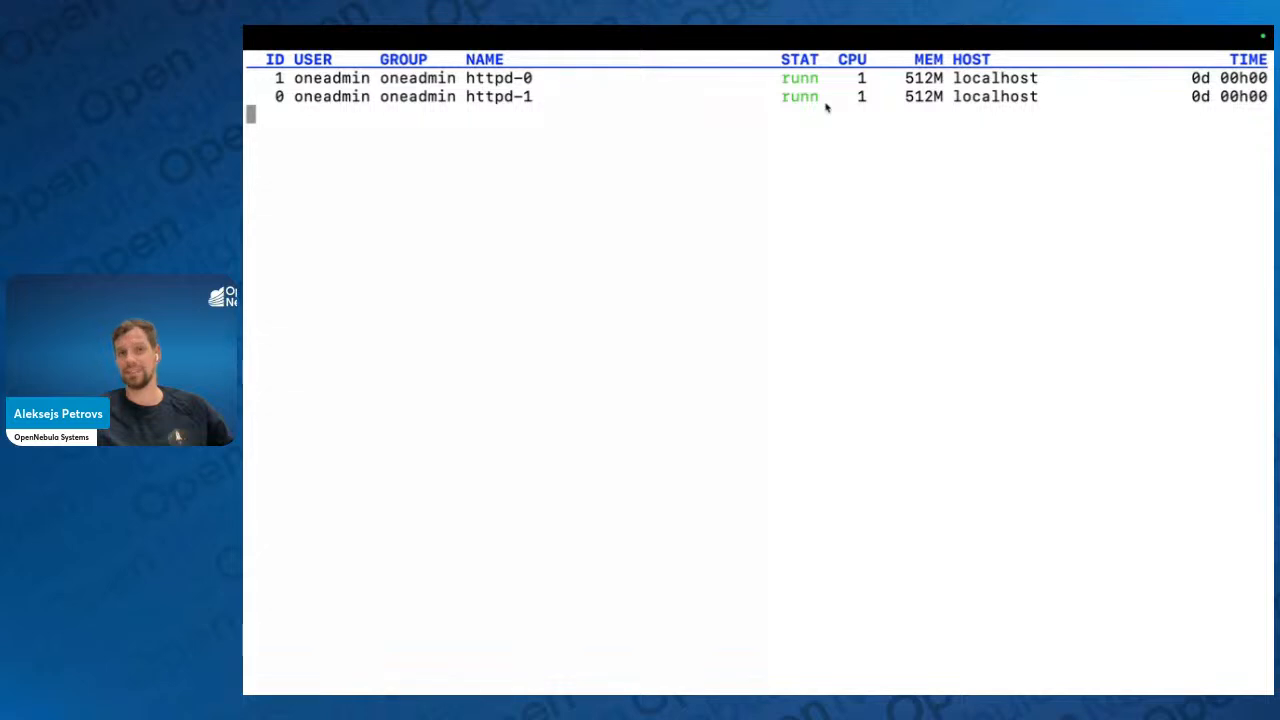
Return to Sunstone in the browser, refresh the virtual machine list, and open the VNC console of httpd-0
{"action": "key", "text": "ctrl+Right"}
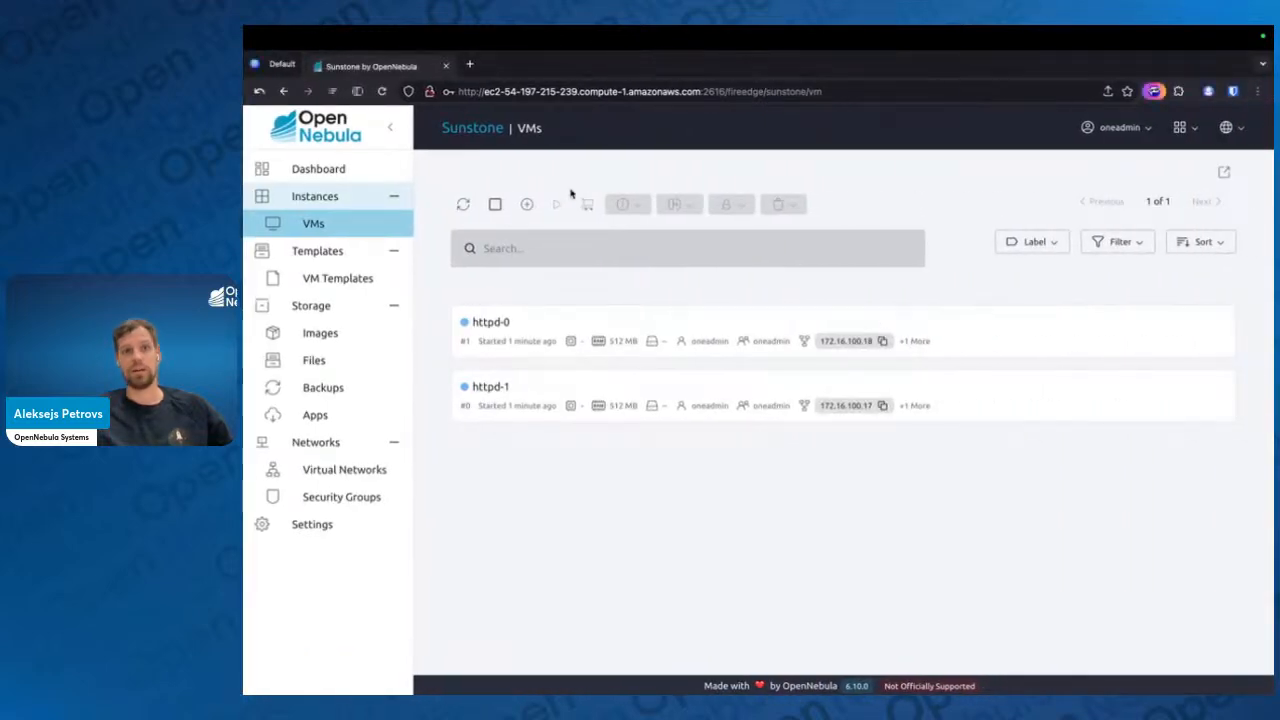
{"action": "left_click", "coordinate": [463, 204]}
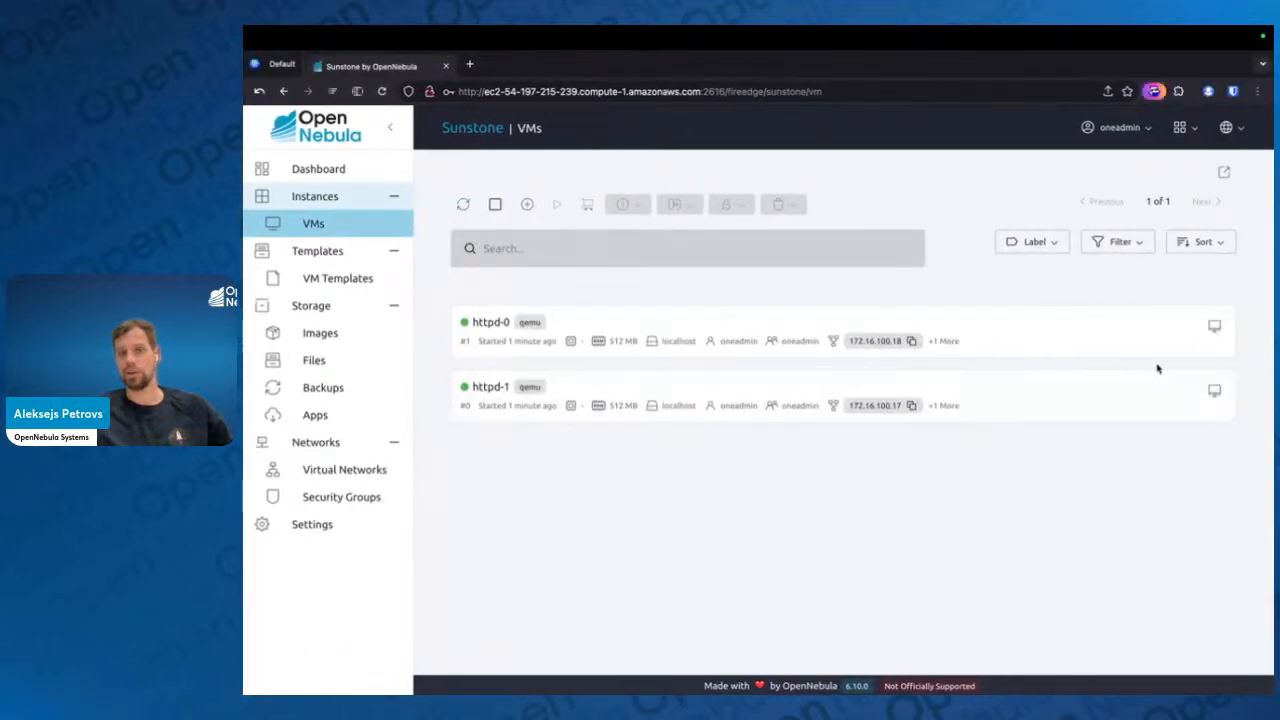
{"action": "left_click", "coordinate": [1211, 326]}
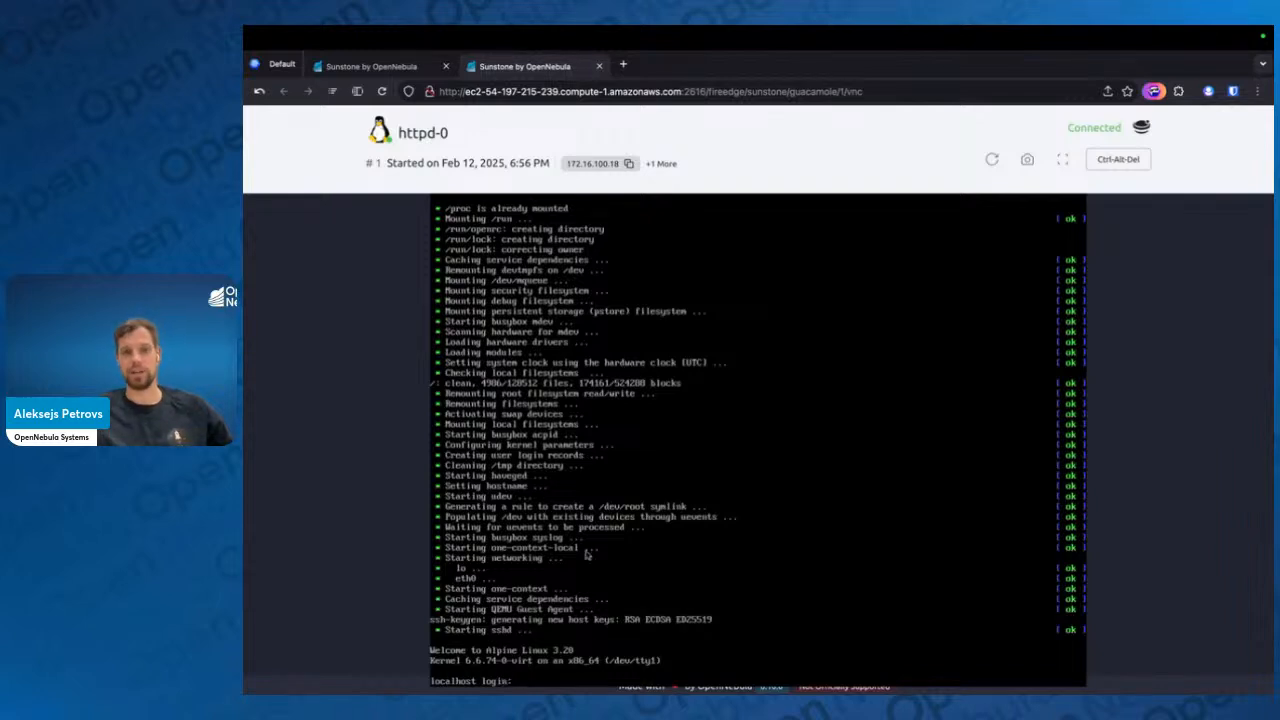
Log in to the httpd-0 console as root with the account password
{"action": "type", "text": "root"}
{"action": "key", "text": "Return"}
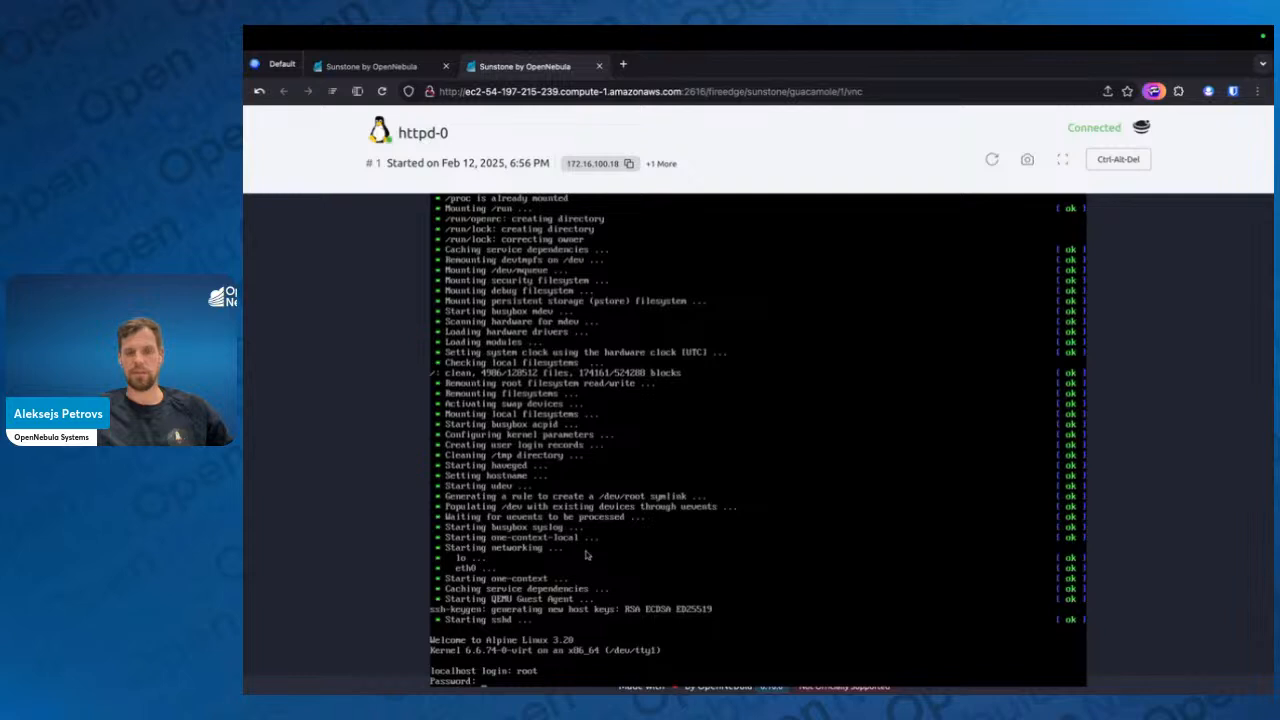
{"action": "key", "text": "Return"}
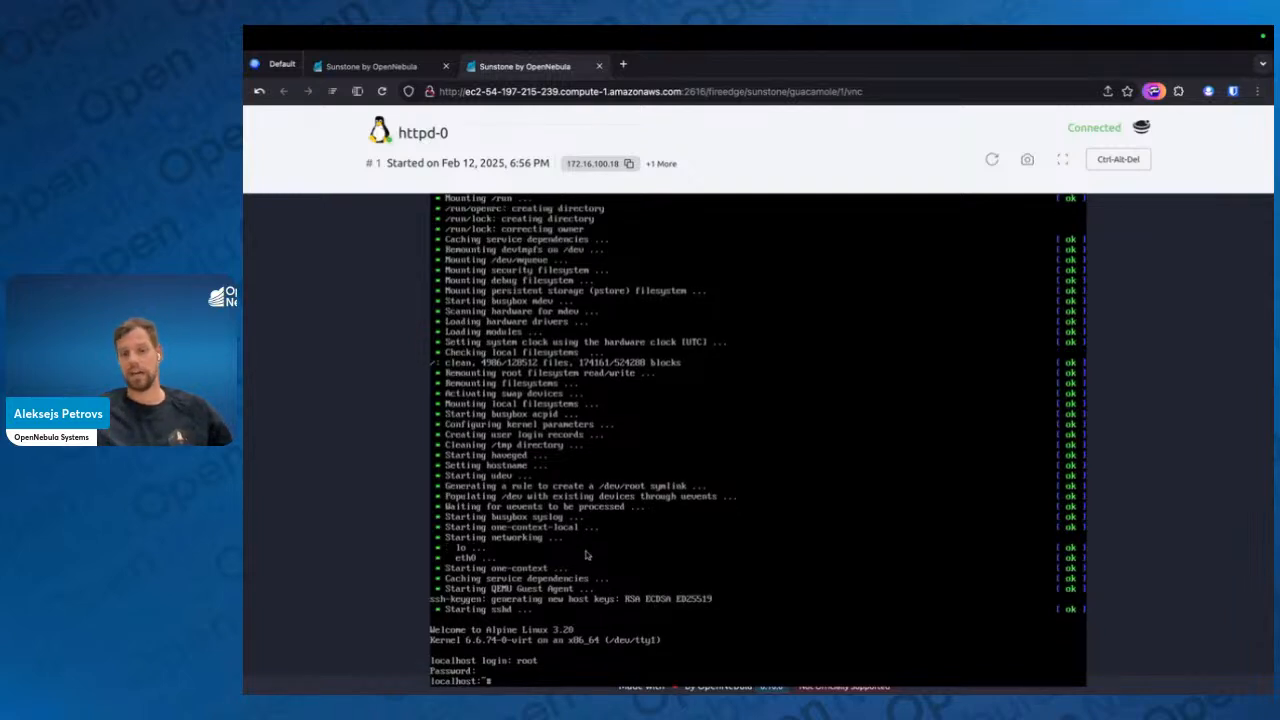
{"action": "key", "text": "Return"}
{"action": "key", "text": "Return"}
{"action": "key", "text": "Return"}
{"action": "key", "text": "Return"}
{"action": "key", "text": "Return"}
{"action": "key", "text": "Return"}
{"action": "key", "text": "Return"}
{"action": "key", "text": "Return"}
{"action": "key", "text": "Return"}
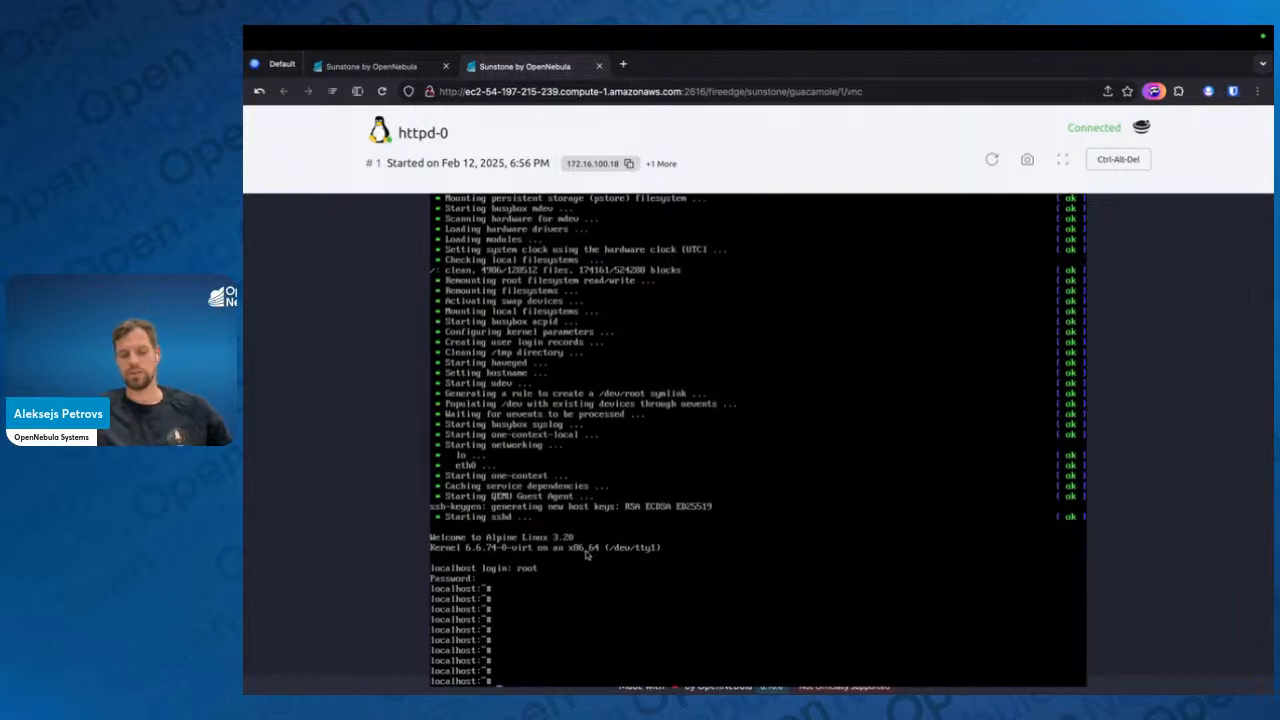
List the running processes in httpd-0 with ps aux, and filter them for httpd using grep
{"action": "type", "text": "ps aux"}
{"action": "key", "text": "Return"}
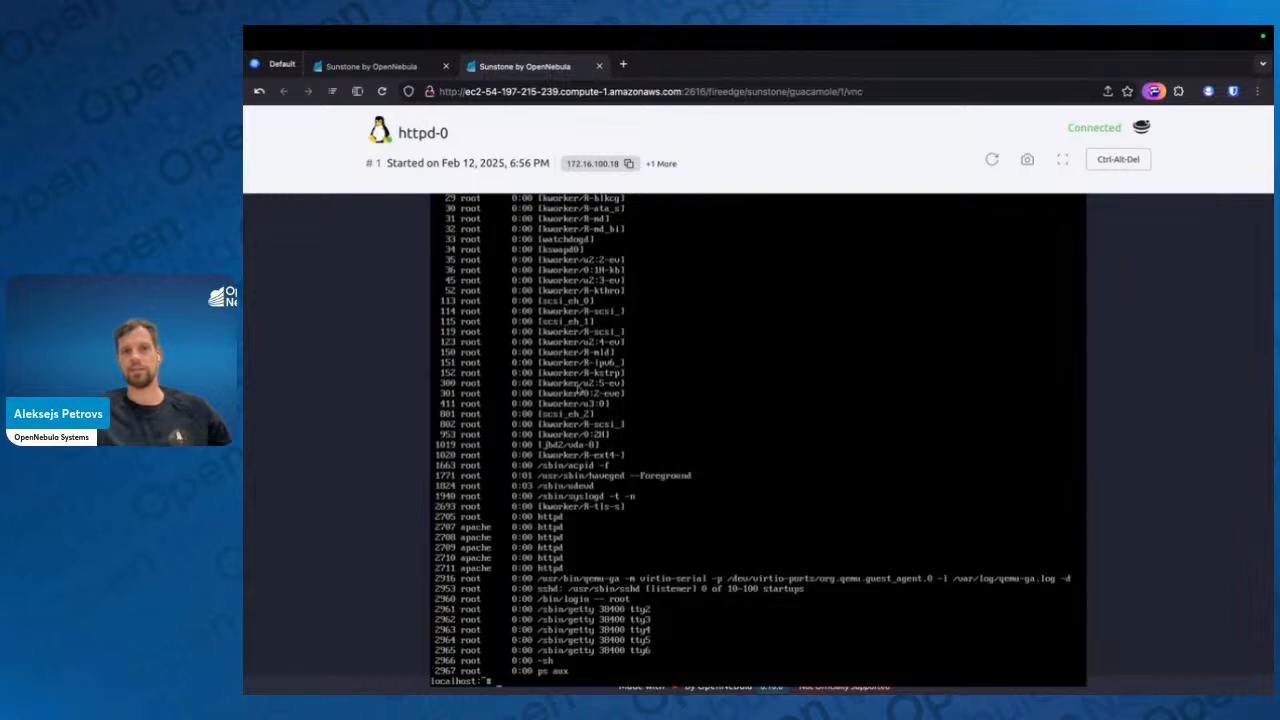
{"action": "key", "text": "Up"}
{"action": "type", "text": "| gr"}
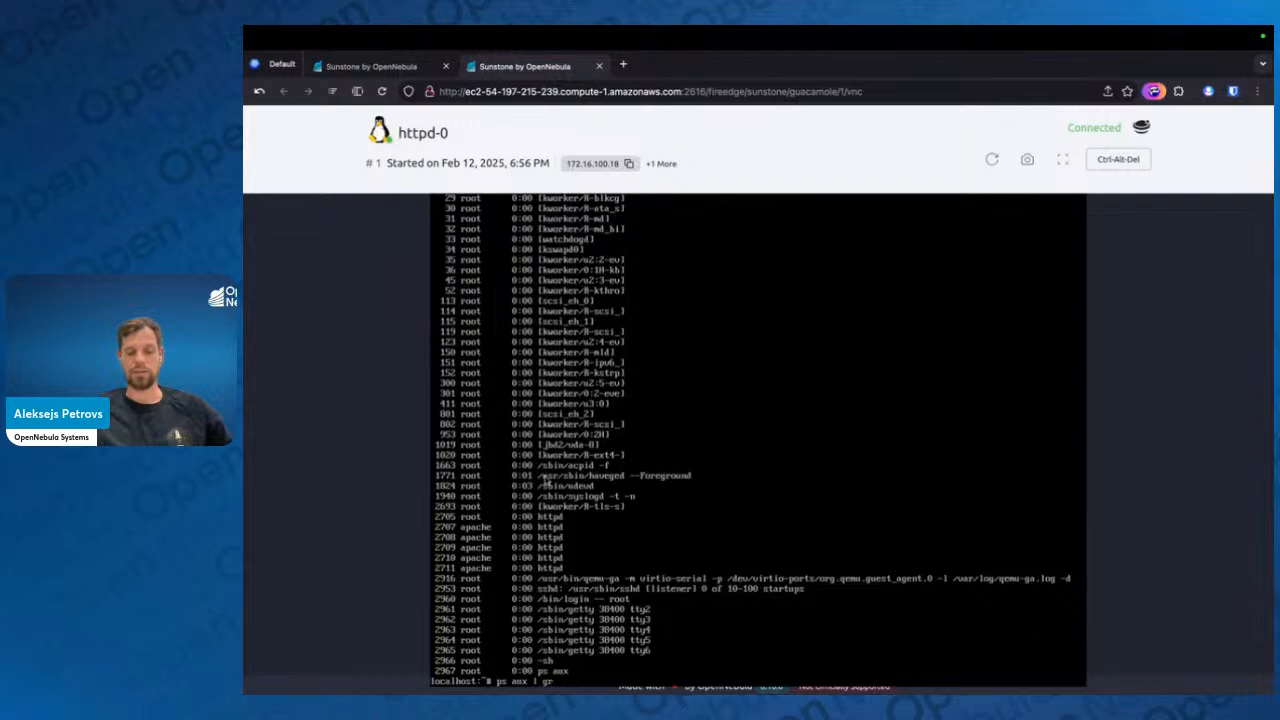
{"action": "type", "text": "ep httpd"}
{"action": "key", "text": "Return"}
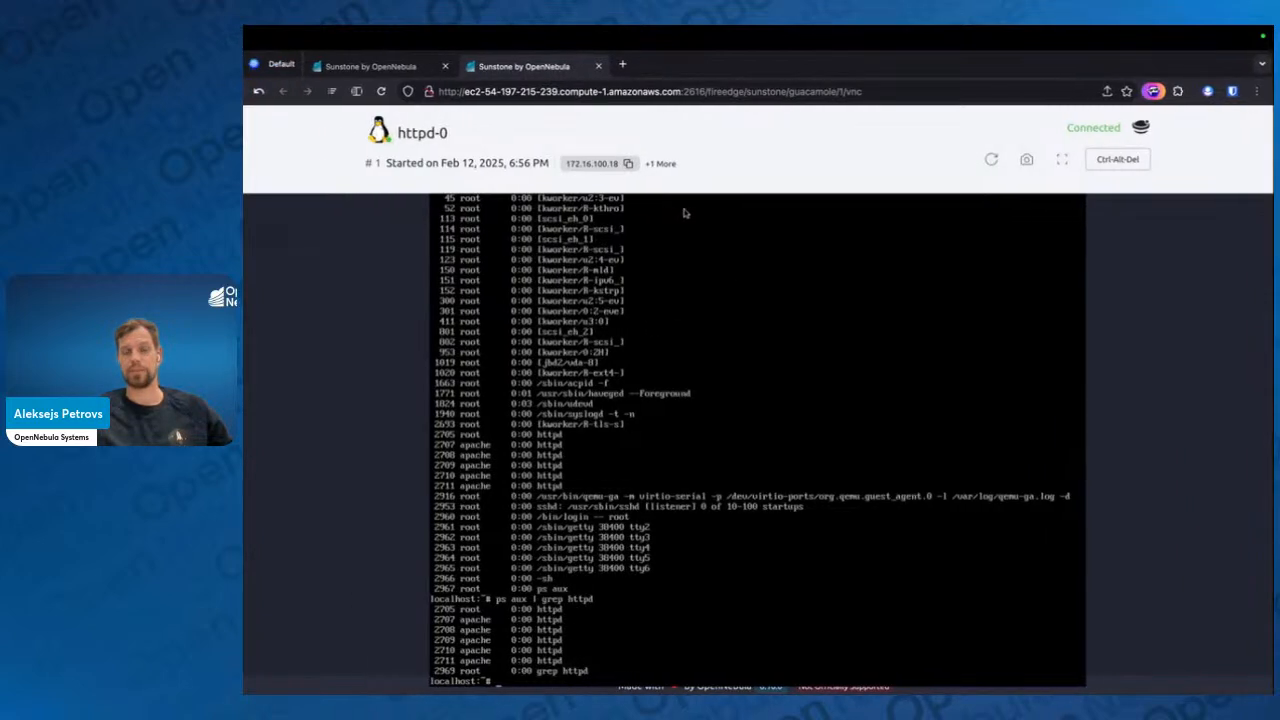
Switch to the terminal, stop the VM monitor, and request httpd-0's web page with curl 172.16.100.18
{"action": "key", "text": "ctrl+Left"}
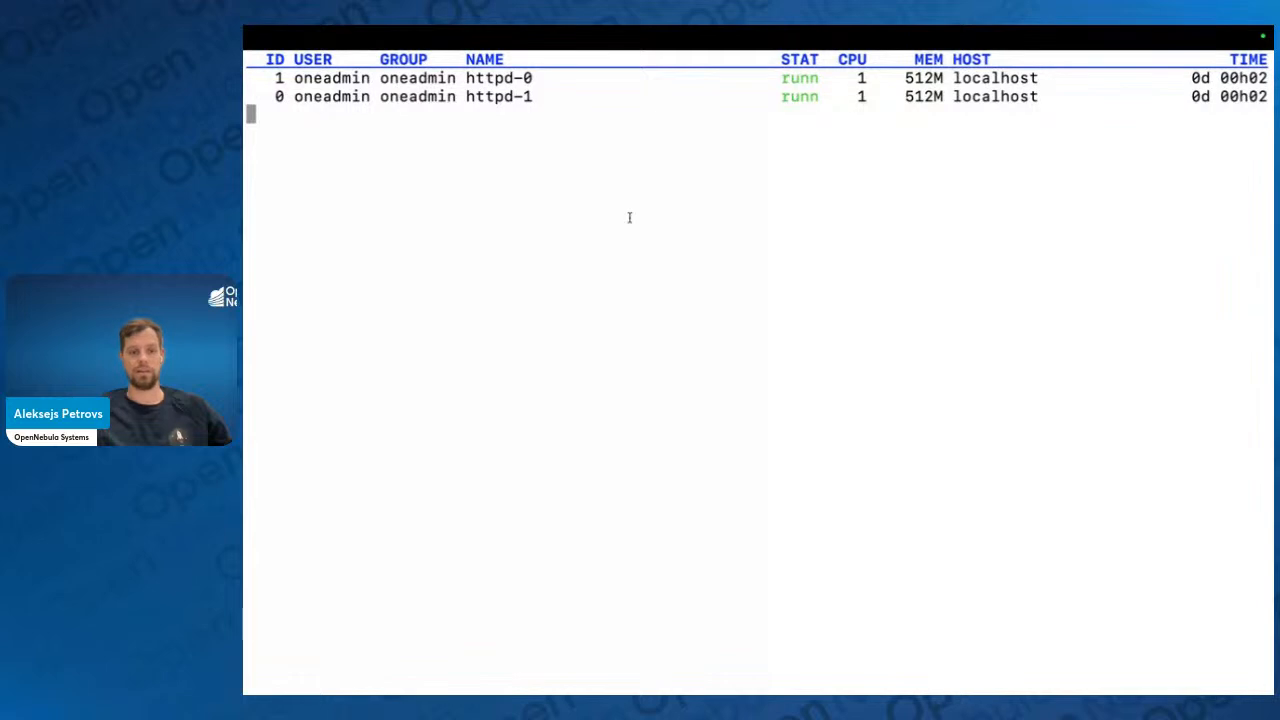
{"action": "key", "text": "ctrl+c"}
{"action": "type", "text": "curl"}
{"action": "key", "text": "ctrl+Right"}
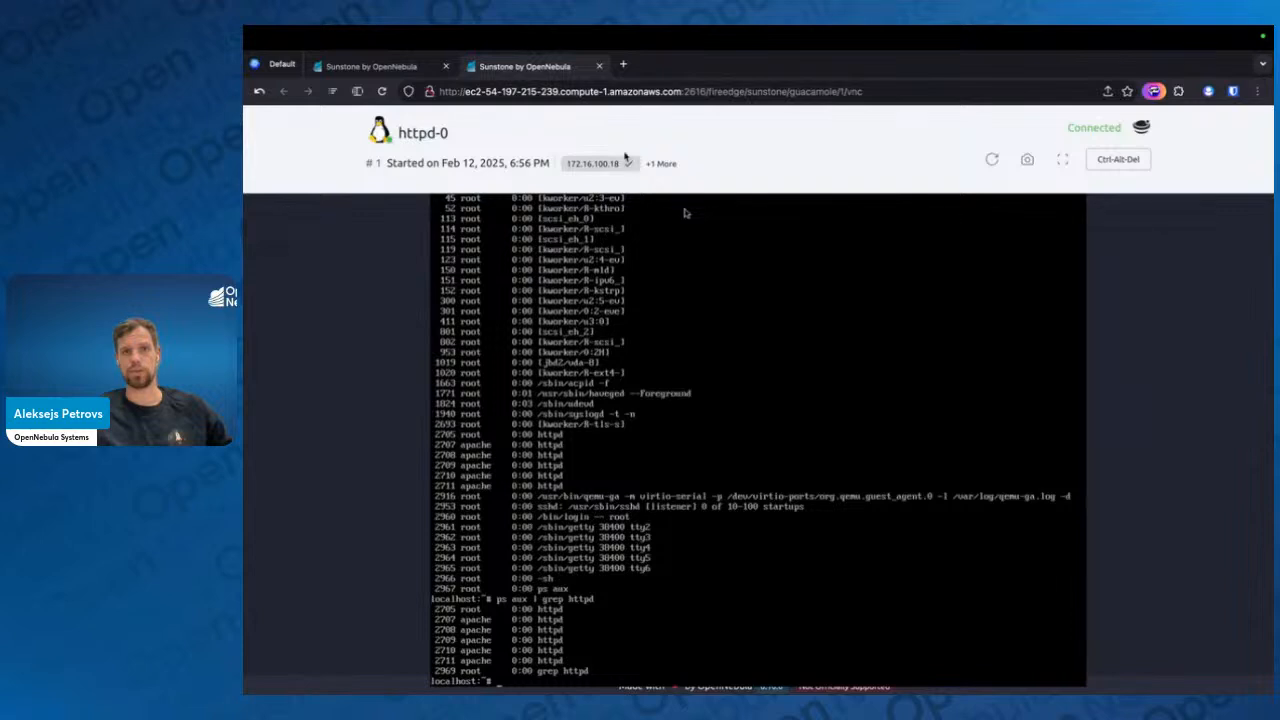
{"action": "key", "text": "ctrl+Left"}
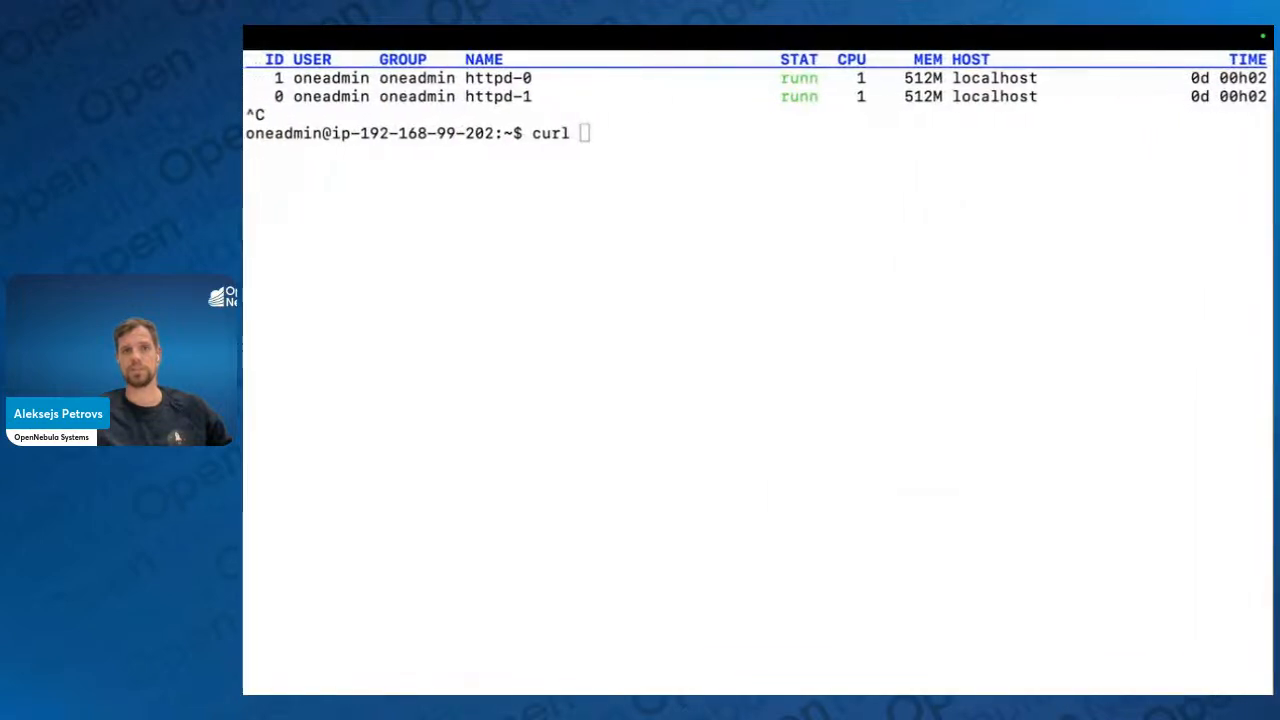
{"action": "right_click", "coordinate": [646, 165]}
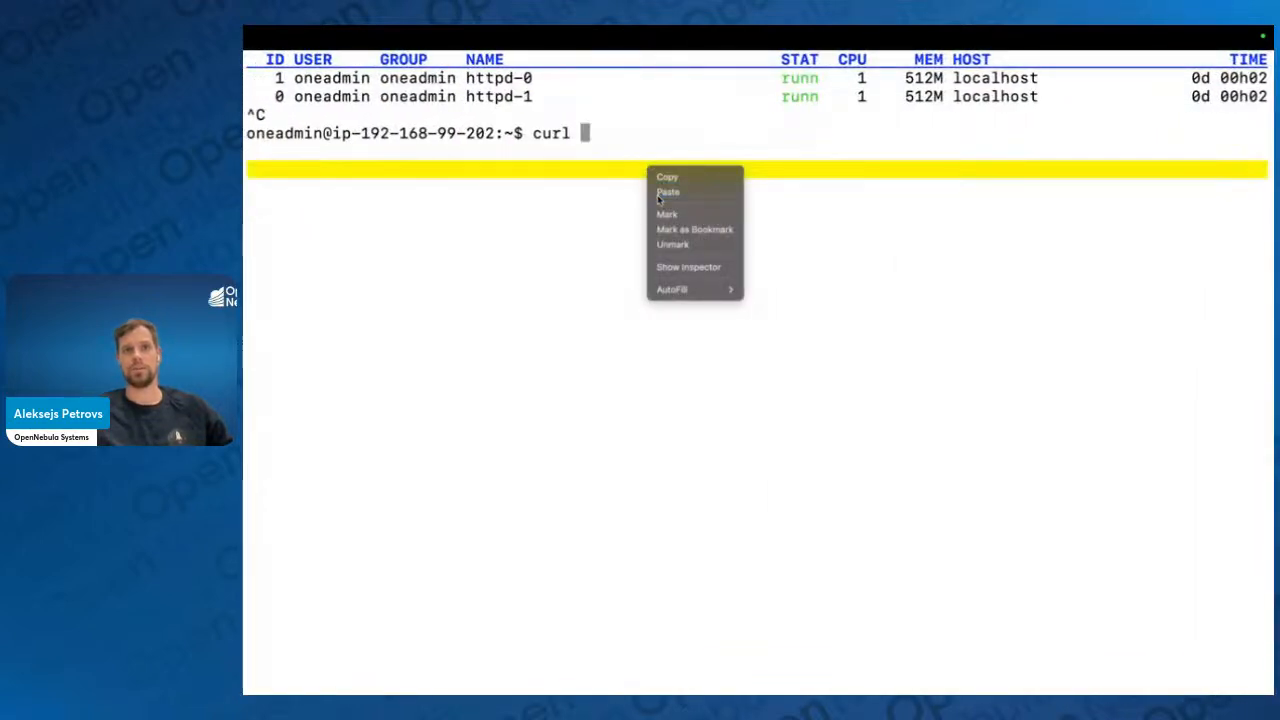
{"action": "left_click", "coordinate": [655, 190]}
{"action": "key", "text": "Return"}
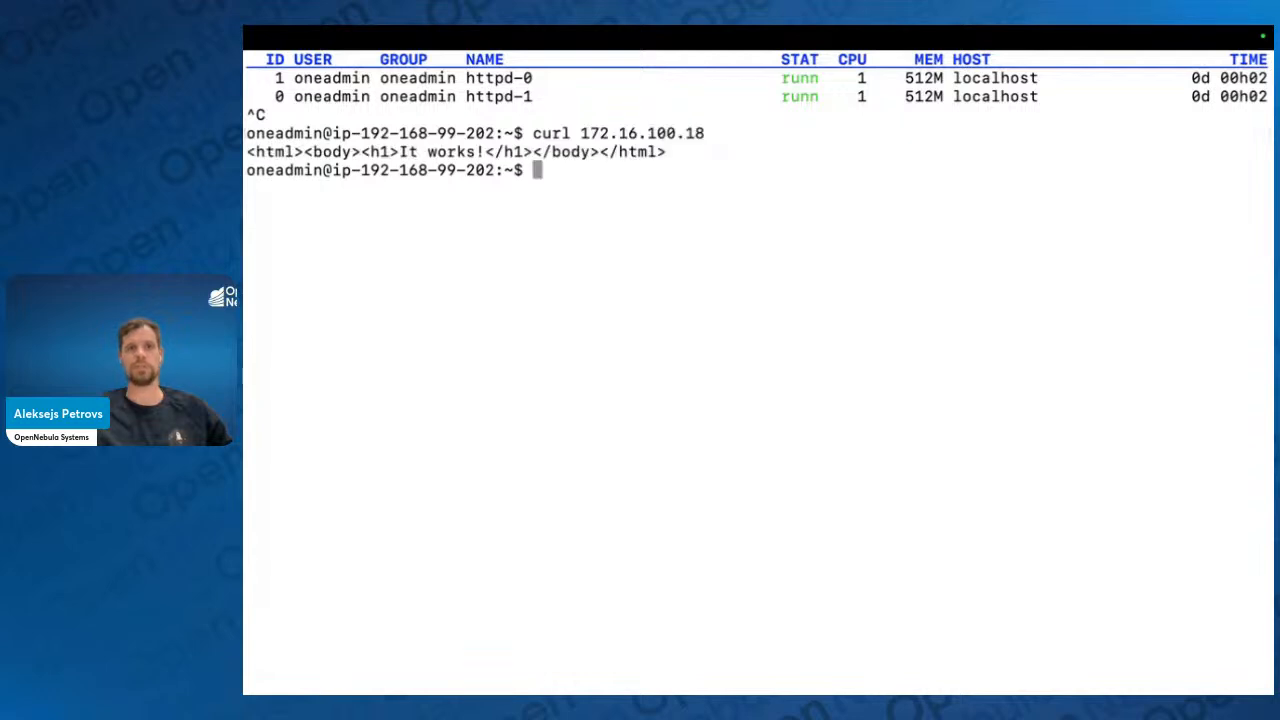
{"action": "double_click", "coordinate": [472, 148]}
{"action": "triple_click", "coordinate": [473, 147]}
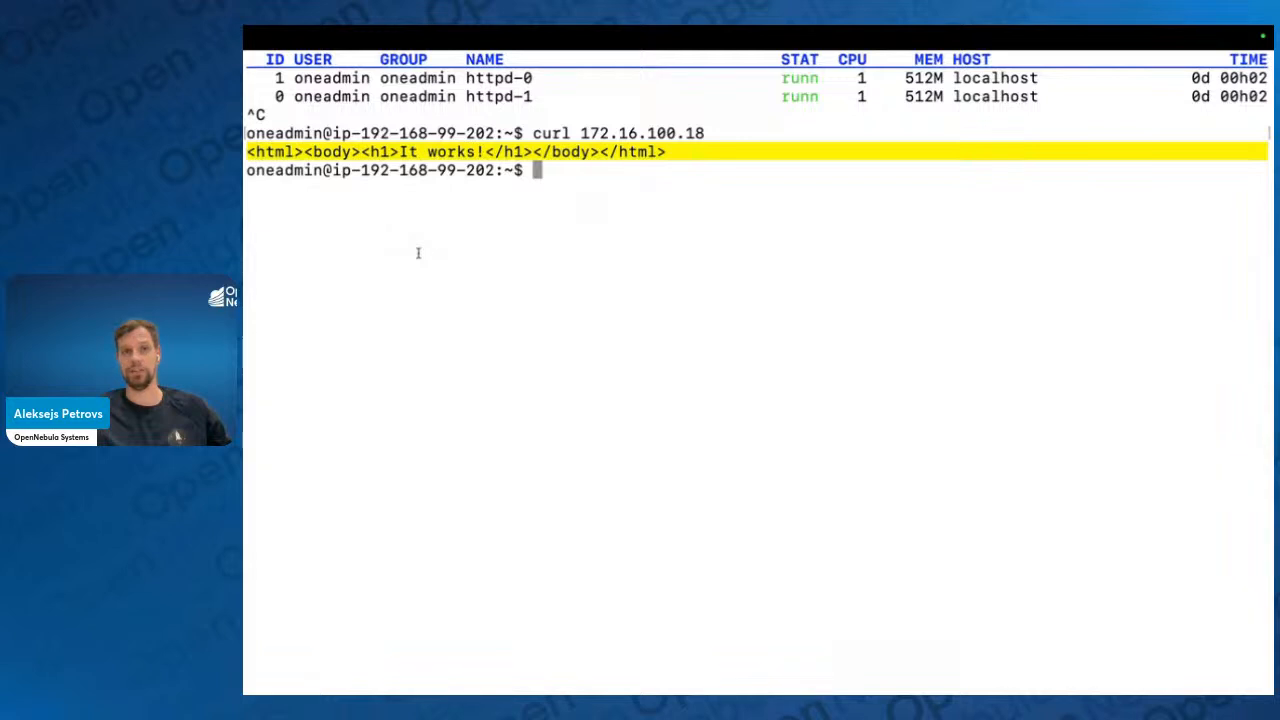
Return to the browser, close the httpd-0 console, and open httpd-1's details in an enlarged pane
{"action": "key", "text": "ctrl+Right"}
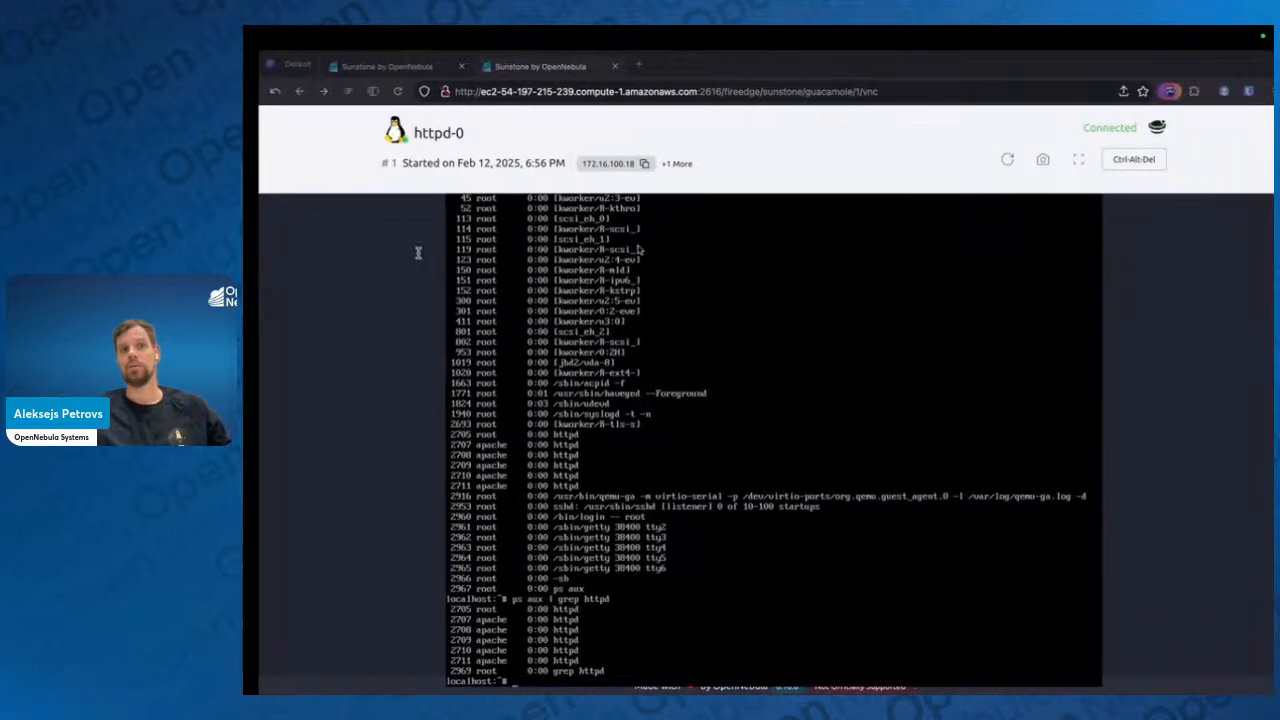
{"action": "left_click", "coordinate": [595, 68]}
{"action": "left_click", "coordinate": [556, 385]}
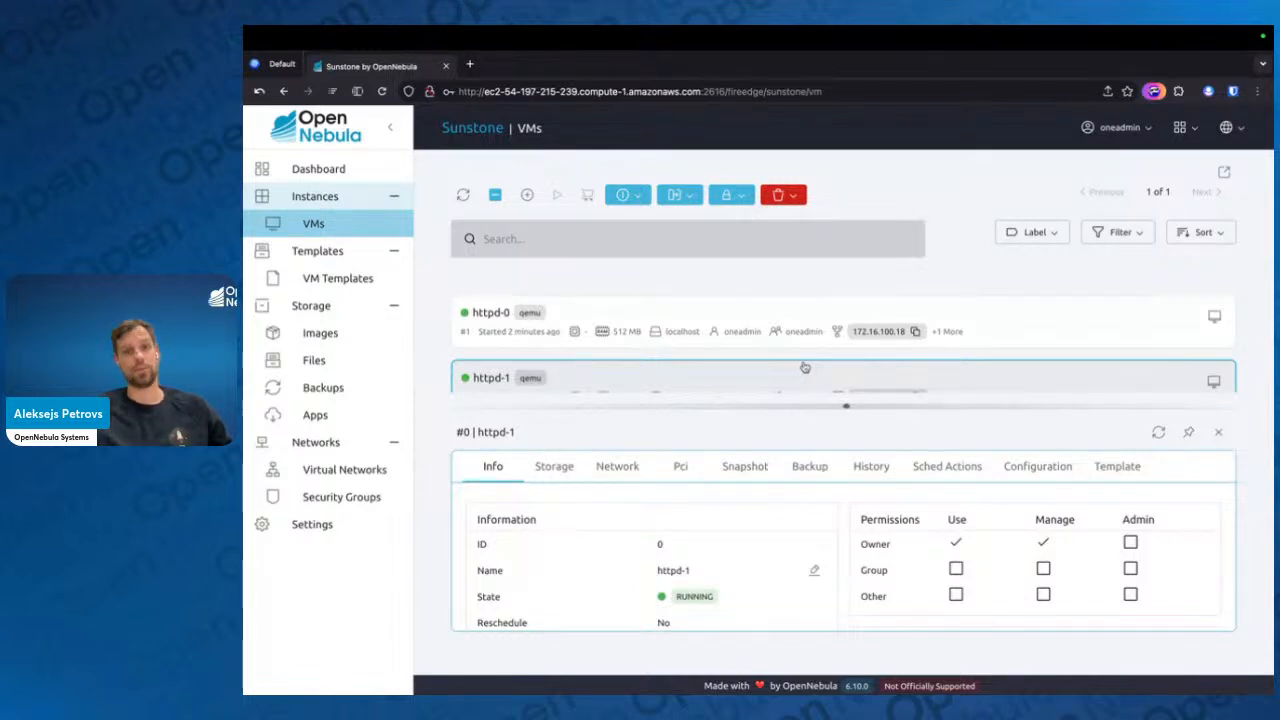
{"action": "left_click_drag", "start_coordinate": [842, 407], "coordinate": [819, 236]}
Examine httpd-1's disk storage and system snapshot options, and close its details
{"action": "left_click", "coordinate": [553, 280]}
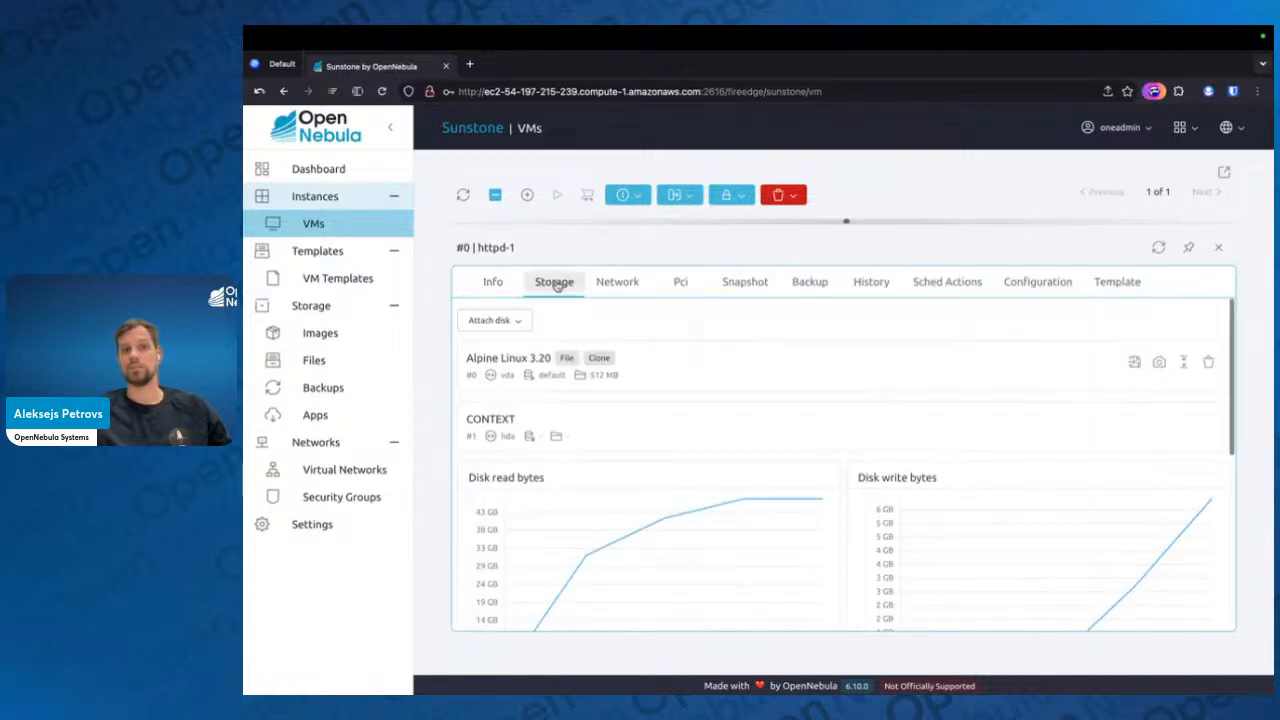
{"action": "left_click", "coordinate": [746, 287]}
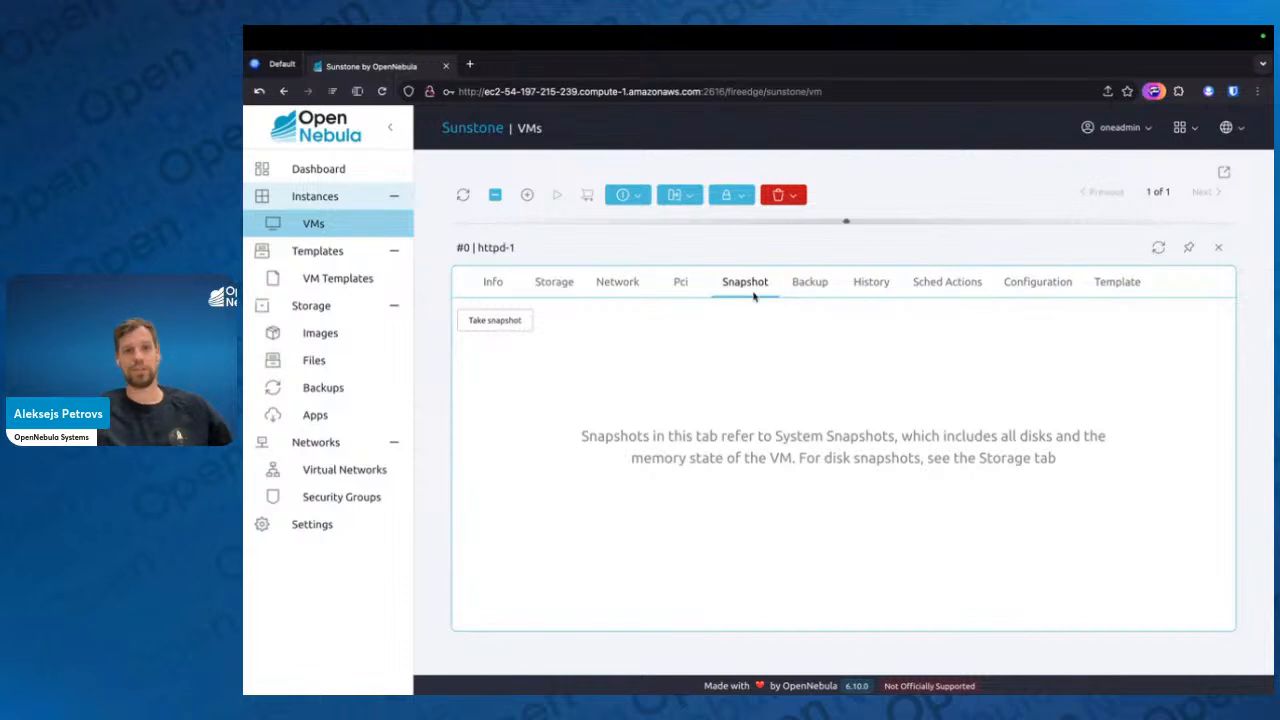
{"action": "left_click", "coordinate": [560, 283]}
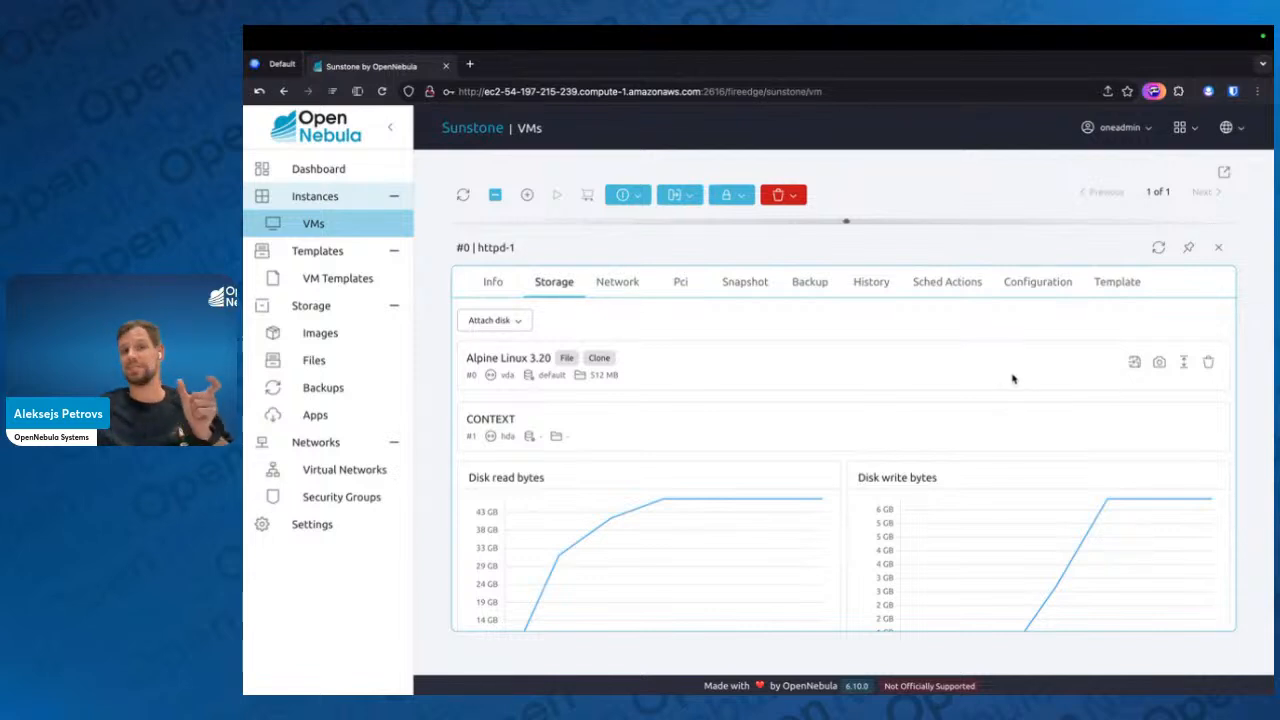
{"action": "left_click", "coordinate": [756, 282]}
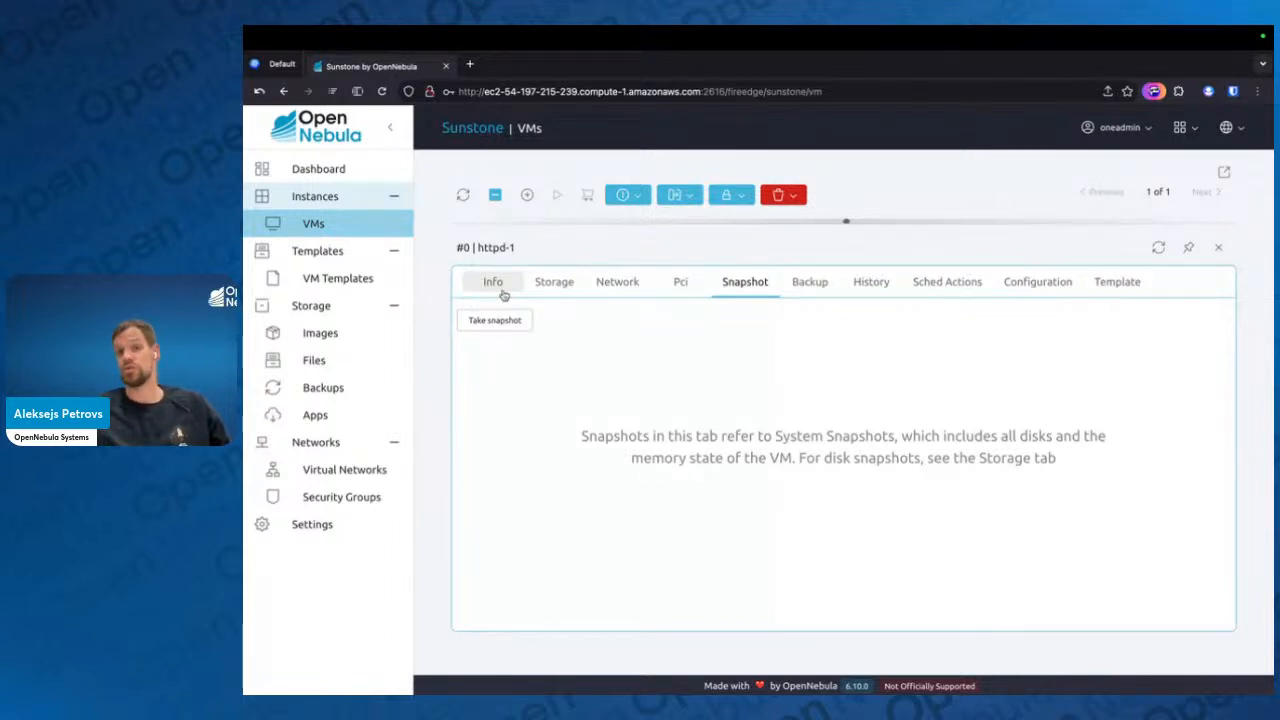
{"action": "left_click", "coordinate": [1221, 250]}
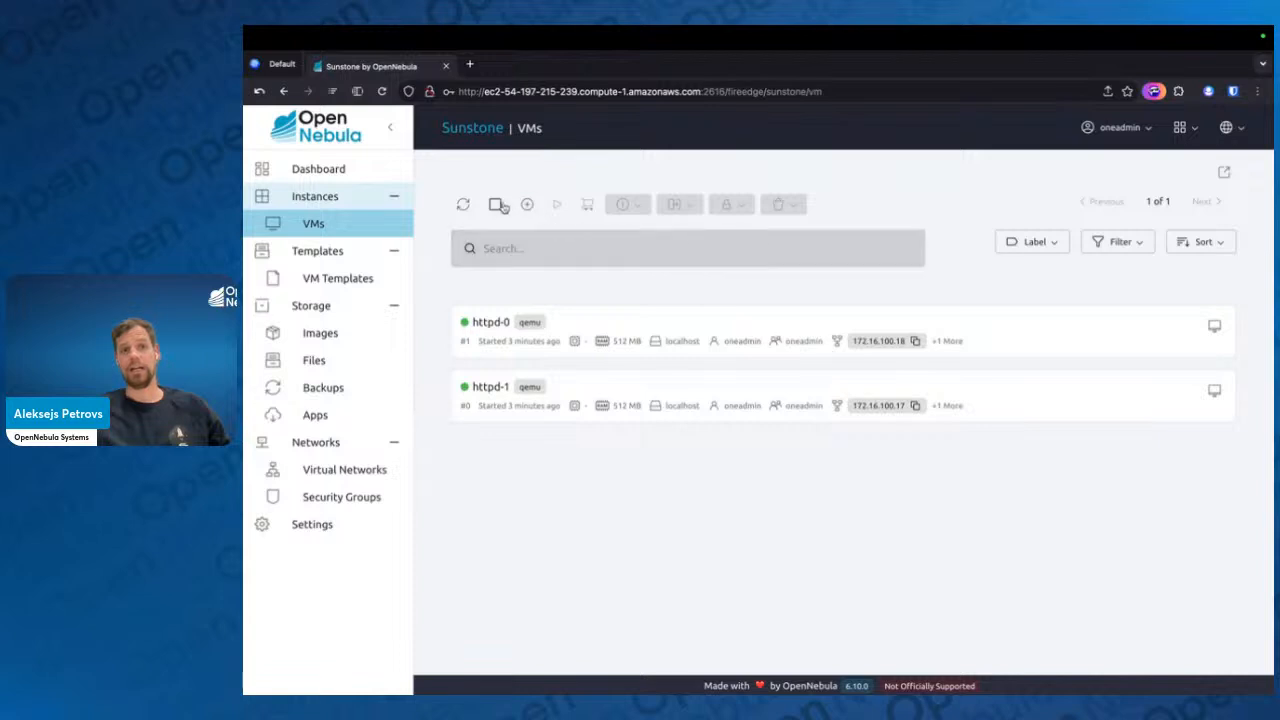
Select both virtual machines to review the available termination options, dismiss them, and clear the selection
{"action": "left_click", "coordinate": [506, 207]}
{"action": "left_click", "coordinate": [792, 195]}
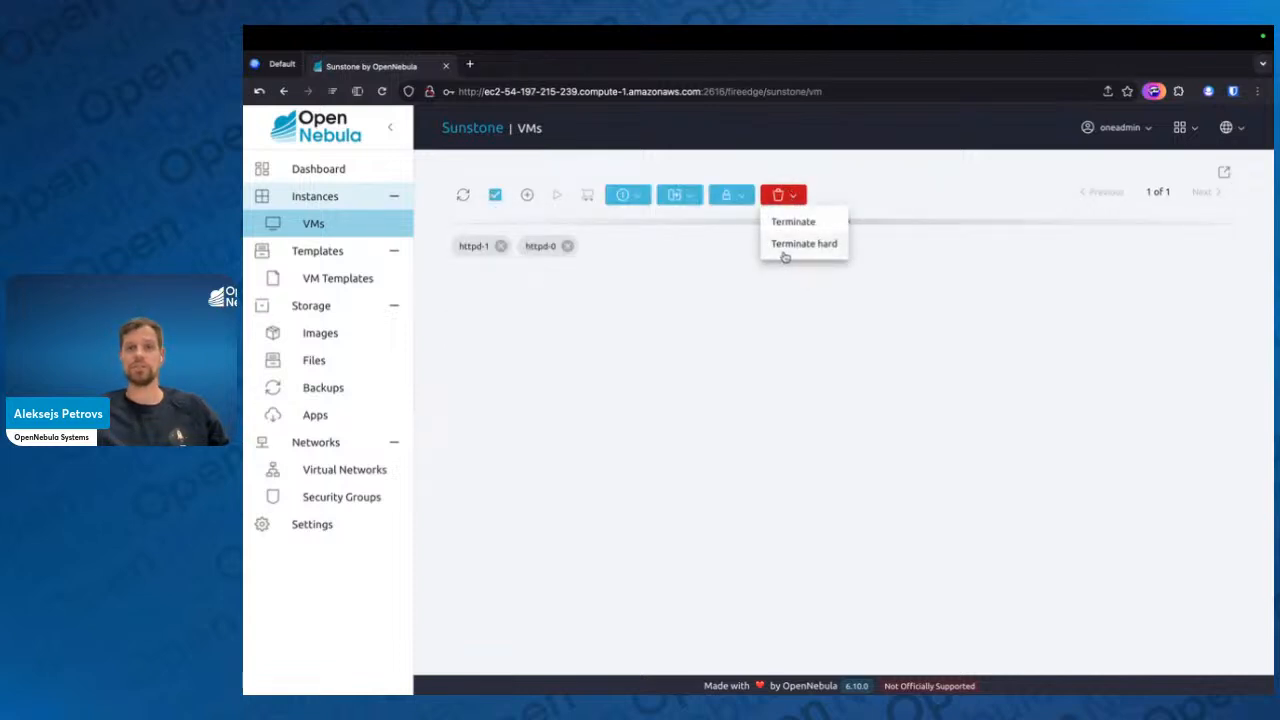
{"action": "left_click", "coordinate": [958, 201]}
{"action": "left_click", "coordinate": [493, 197]}
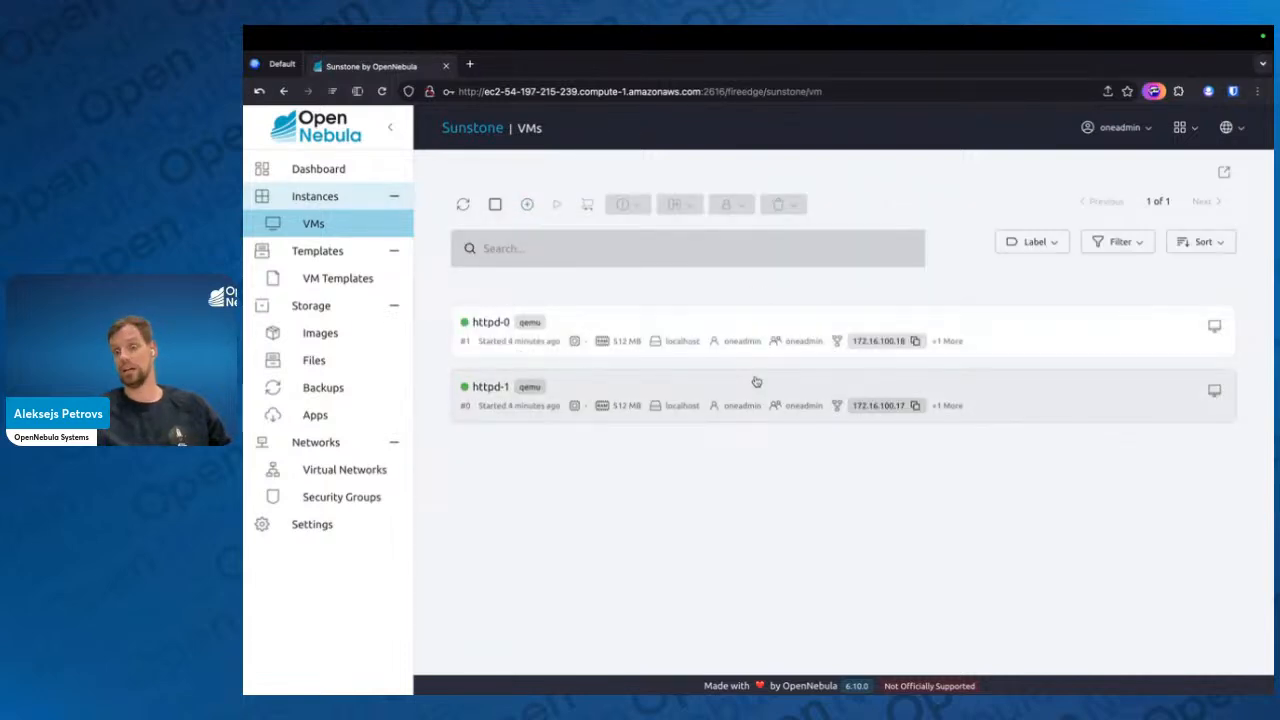
Open httpd-0's details, review the power and state actions available for it, and close the details
{"action": "left_click", "coordinate": [705, 336]}
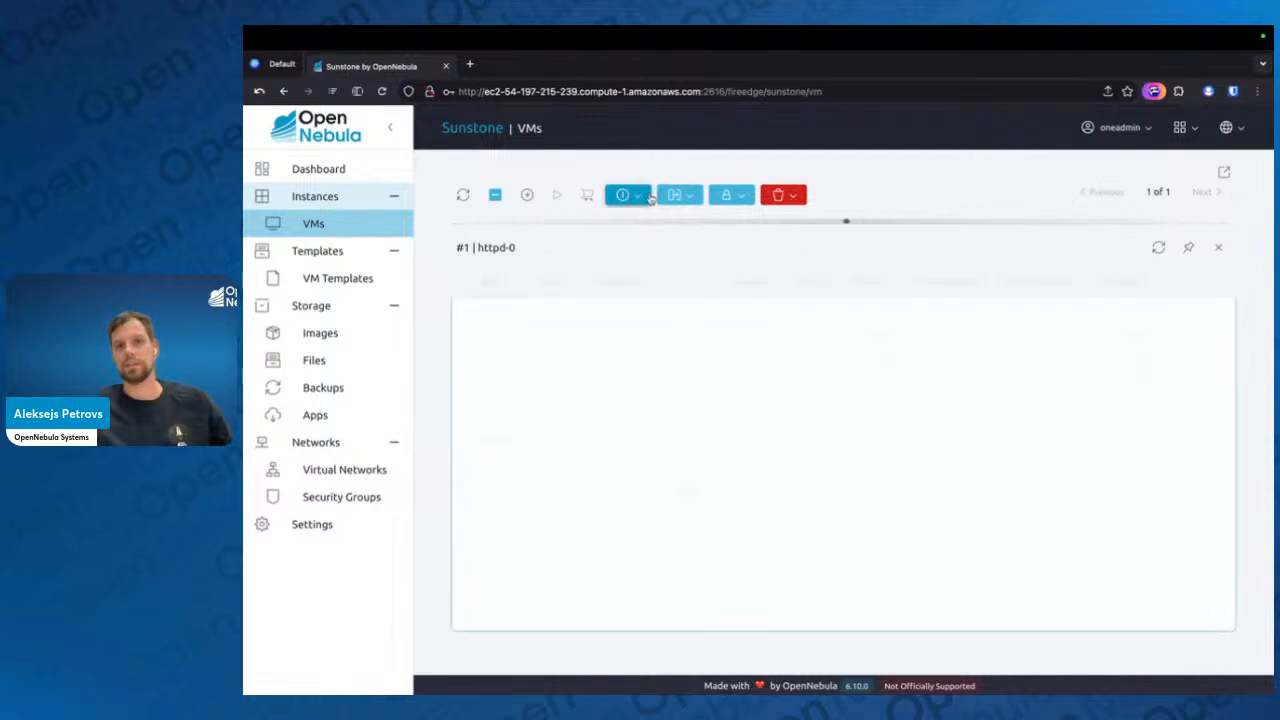
{"action": "left_click", "coordinate": [640, 196]}
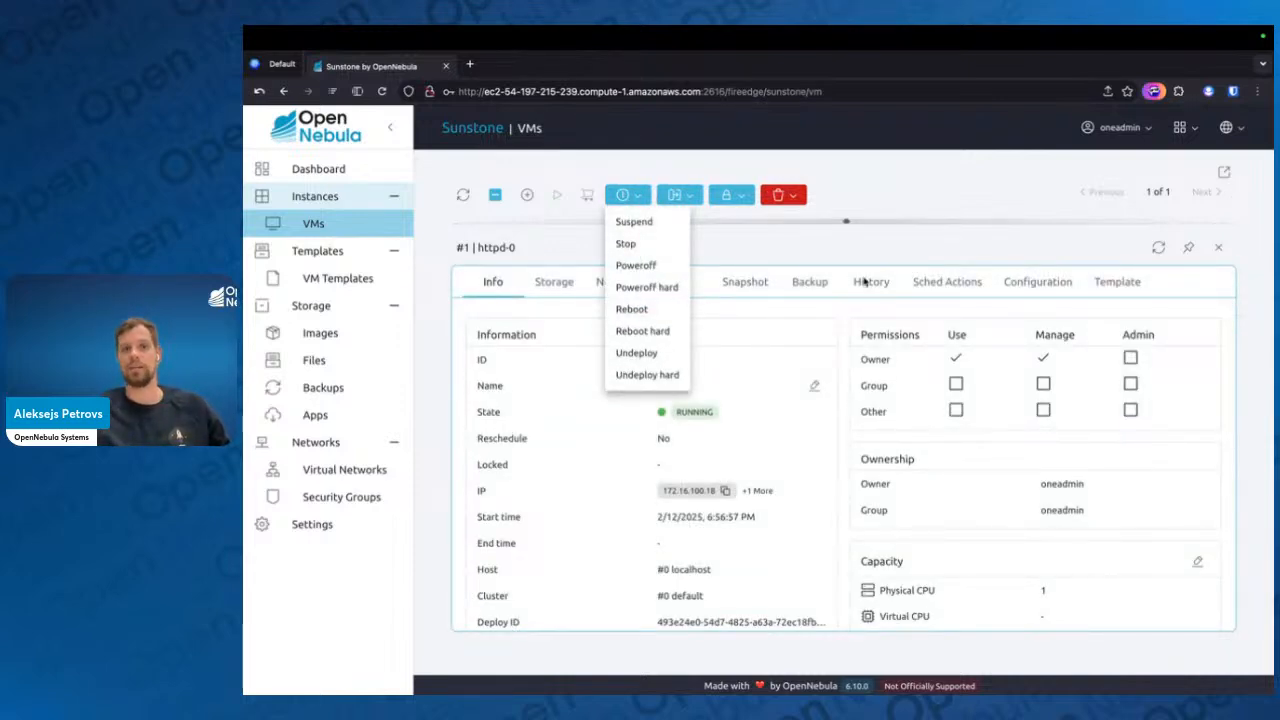
{"action": "left_click", "coordinate": [982, 194]}
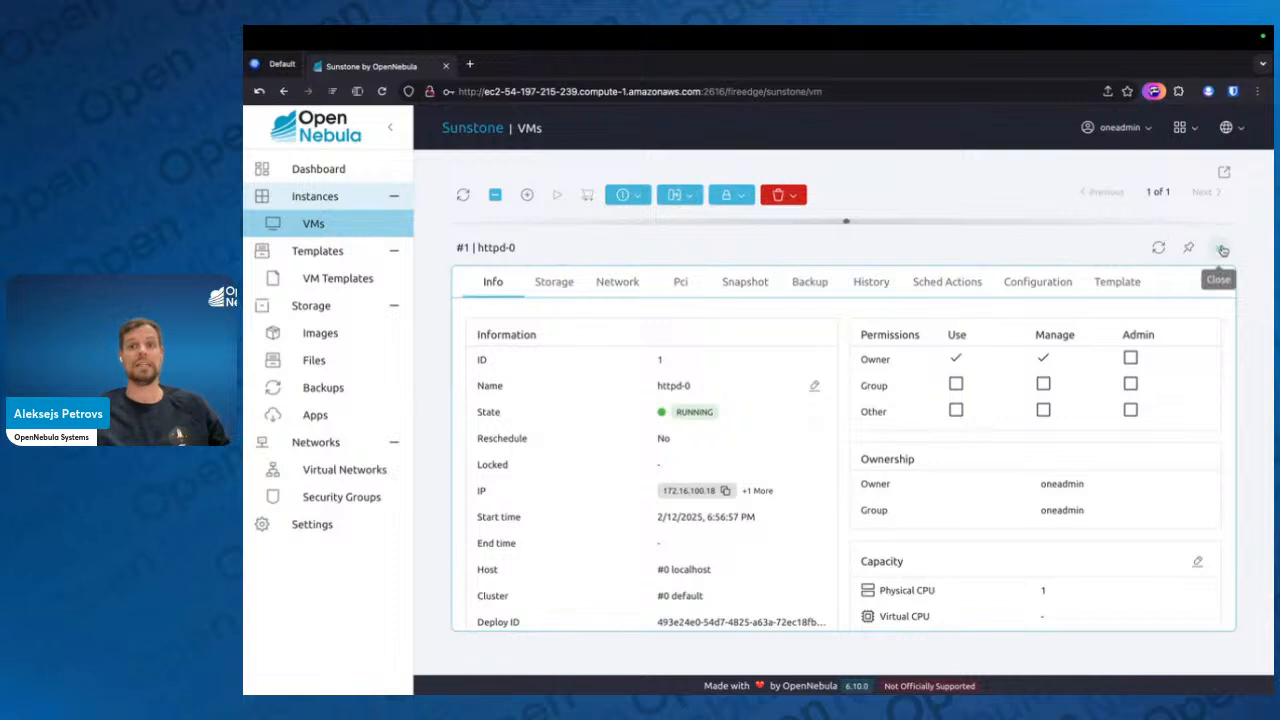
{"action": "left_click", "coordinate": [1218, 247]}
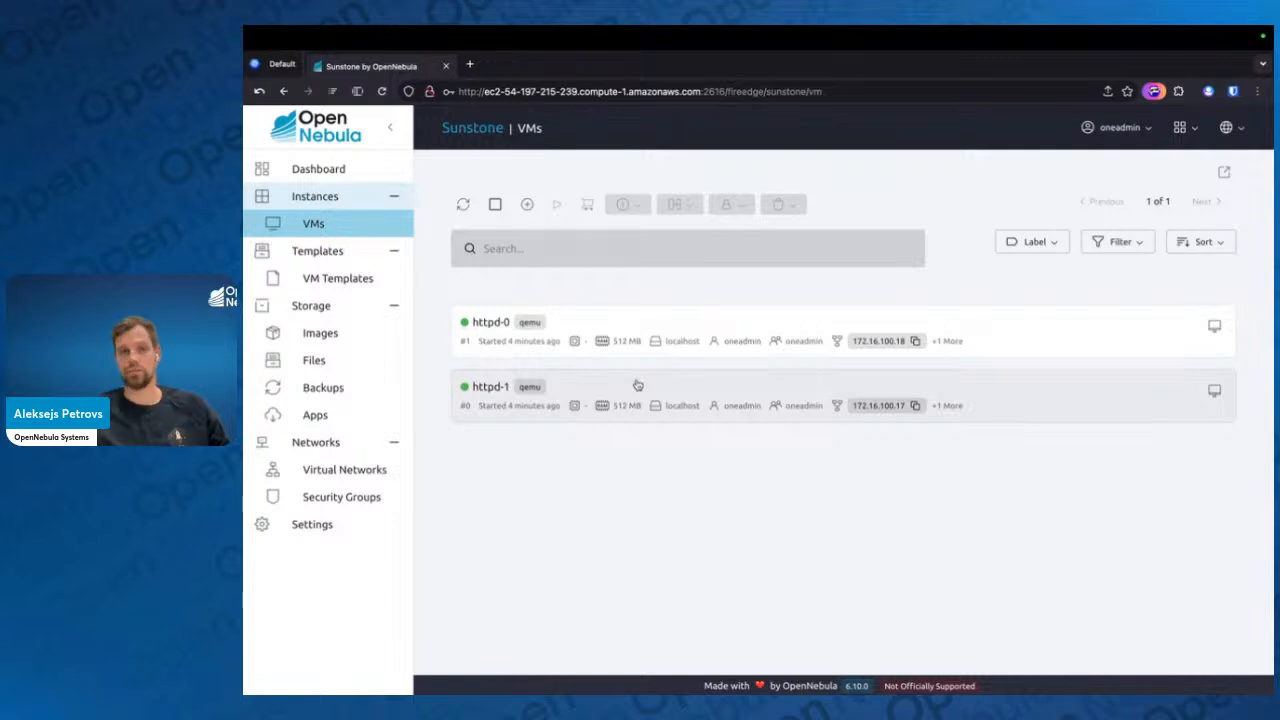
Switch to the terminal and list the VM templates with onetemplate list
{"action": "key", "text": "ctrl+Left"}
{"action": "type", "text": "one"}
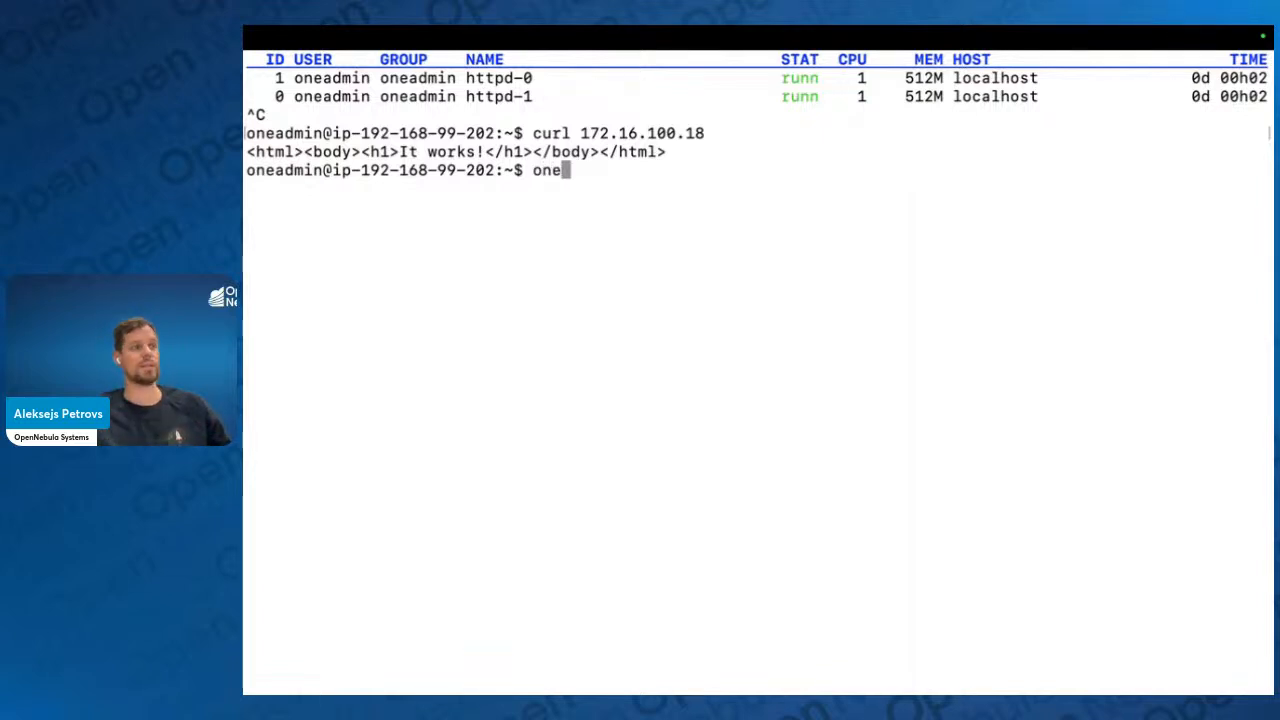
{"action": "type", "text": "t"}
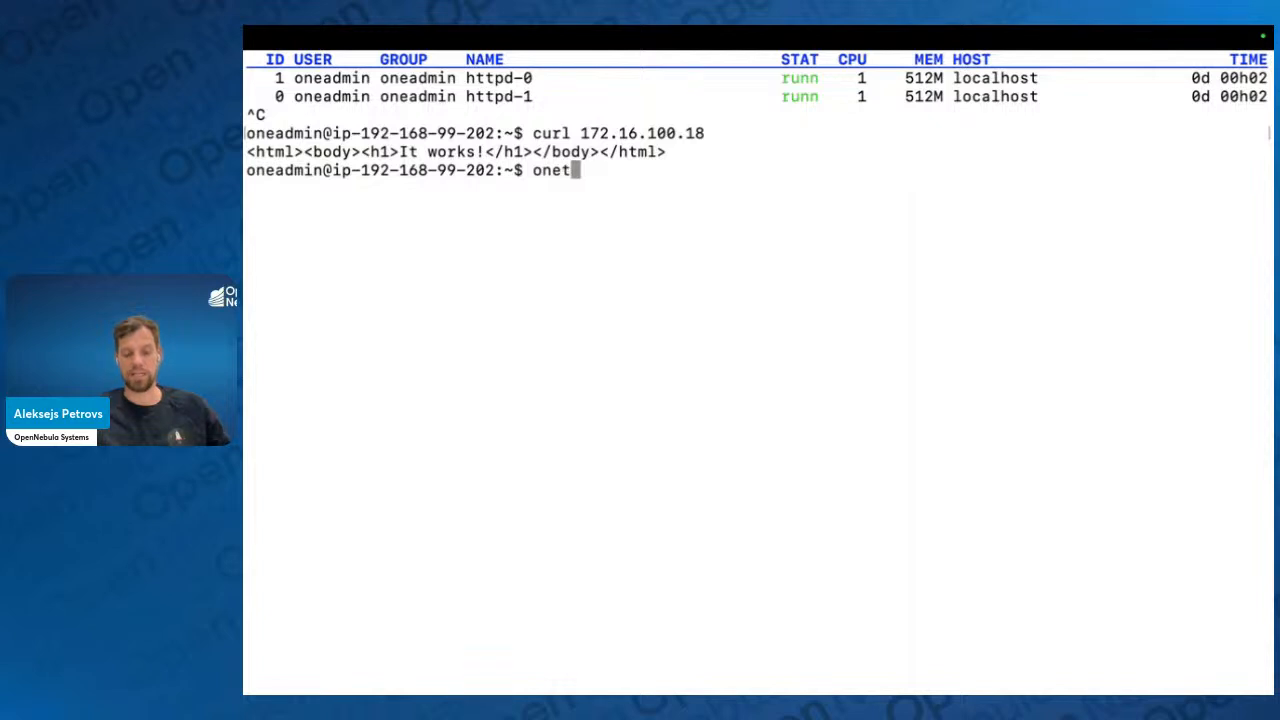
{"action": "type", "text": "emplate list"}
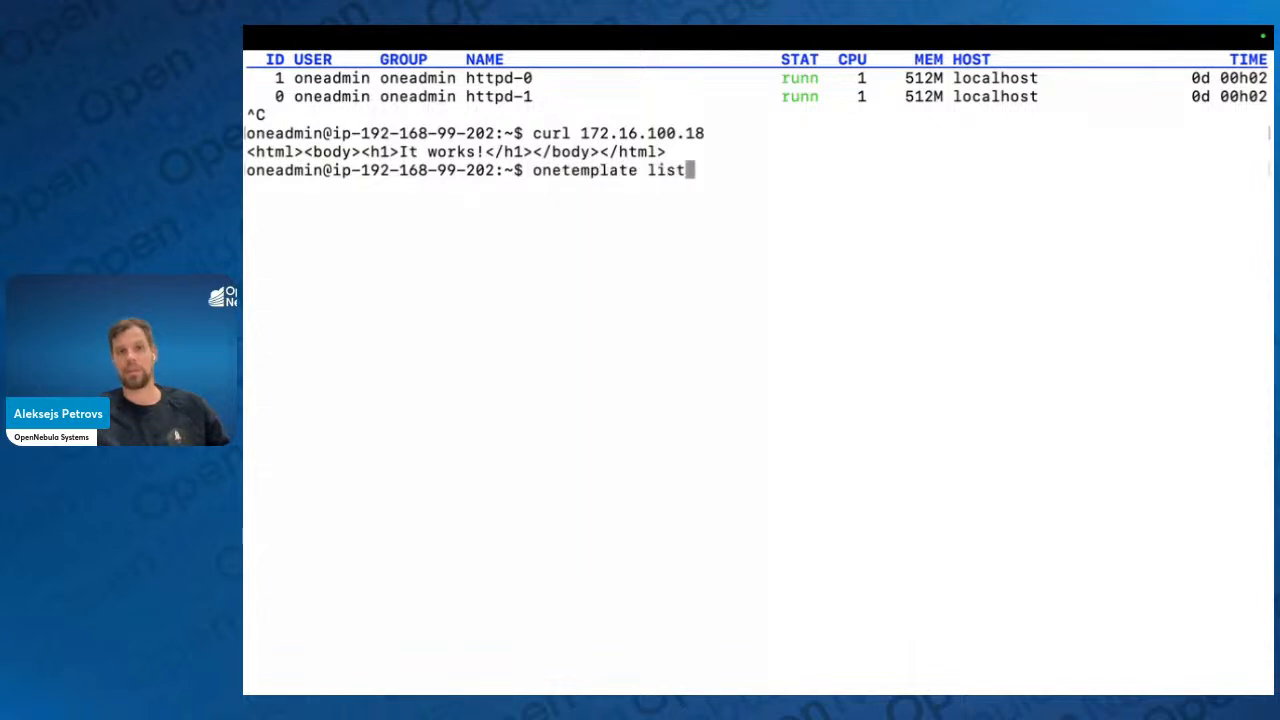
{"action": "key", "text": "Return"}
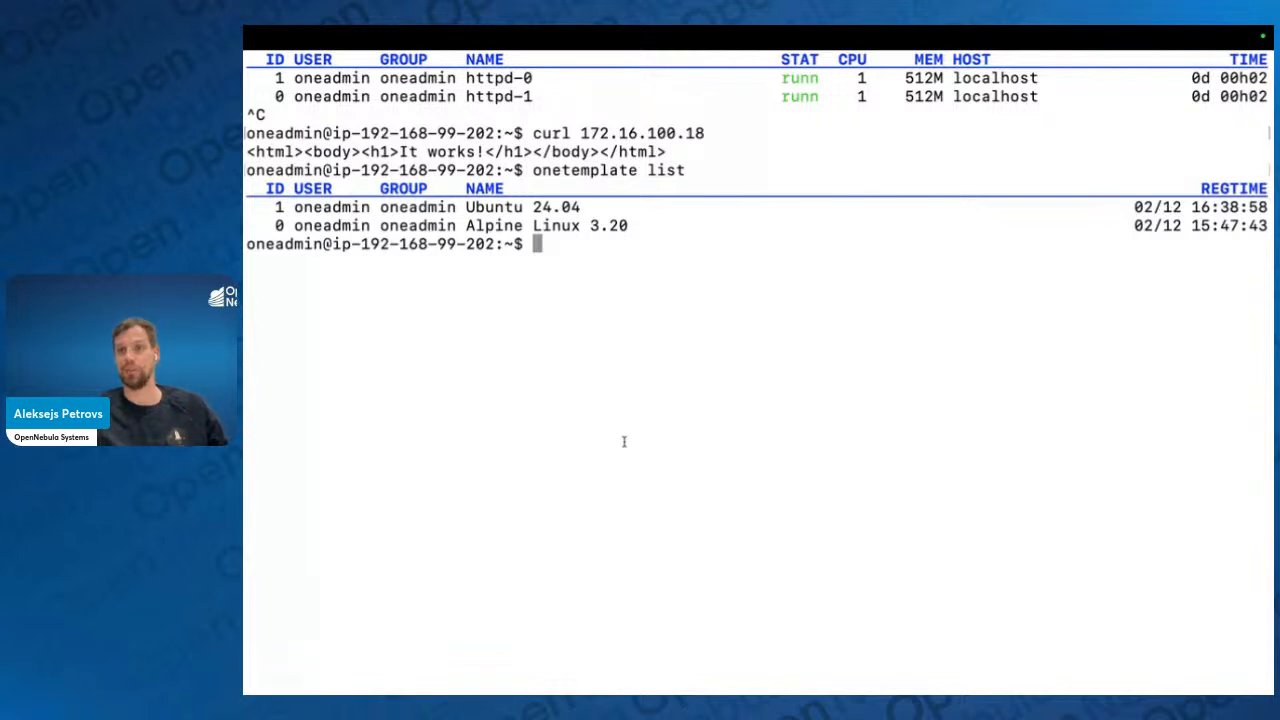
Return to the browser and switch the Sunstone view from user to admin
{"action": "key", "text": "ctrl+Right"}
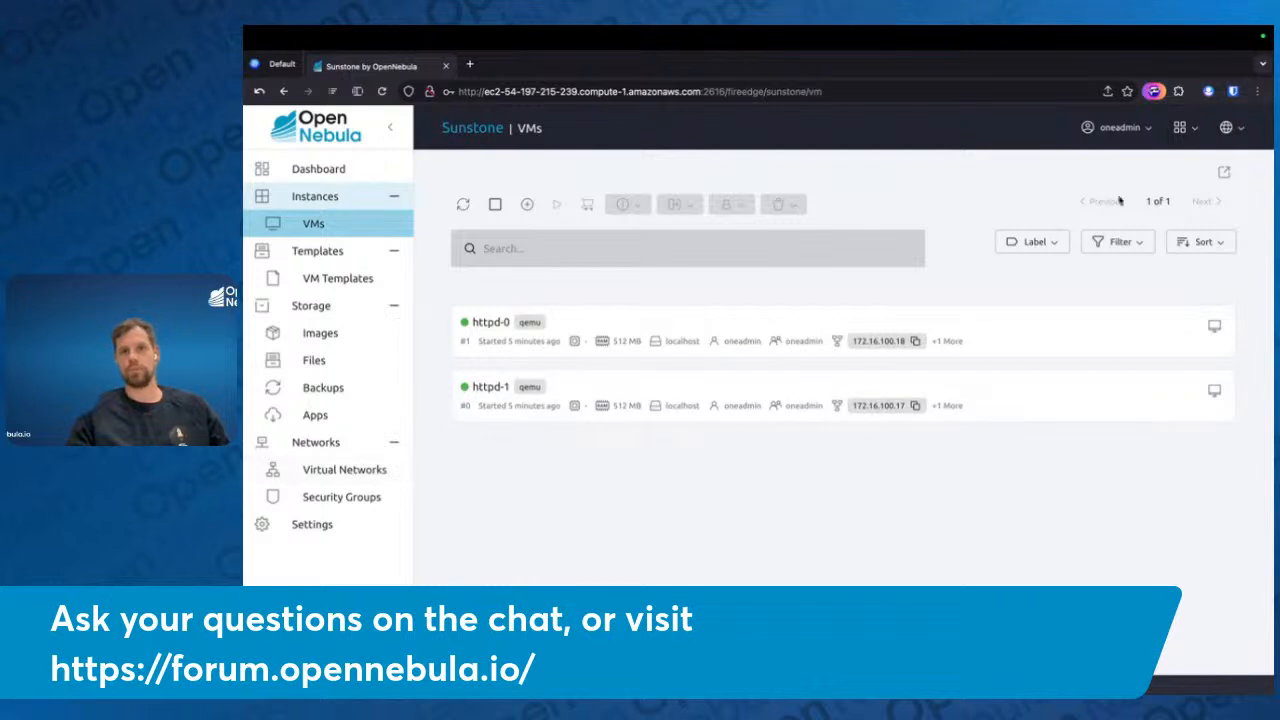
{"action": "left_click", "coordinate": [1186, 130]}
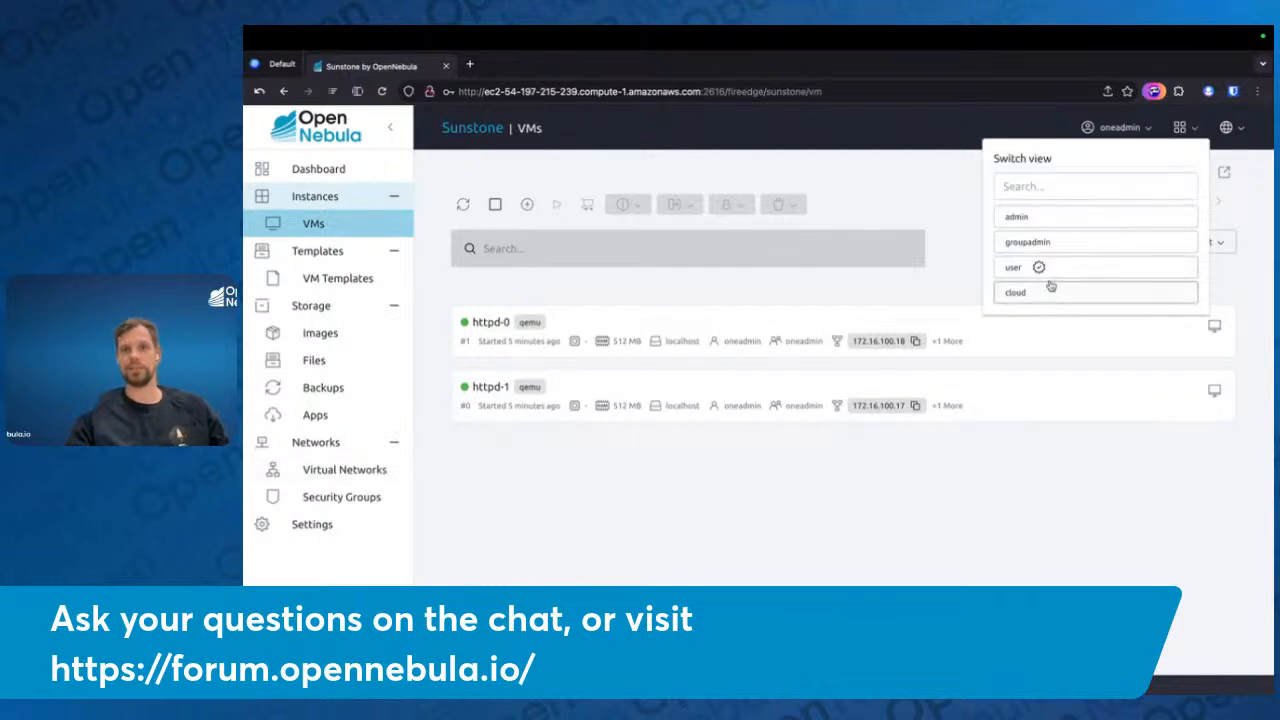
{"action": "left_click", "coordinate": [1037, 219]}
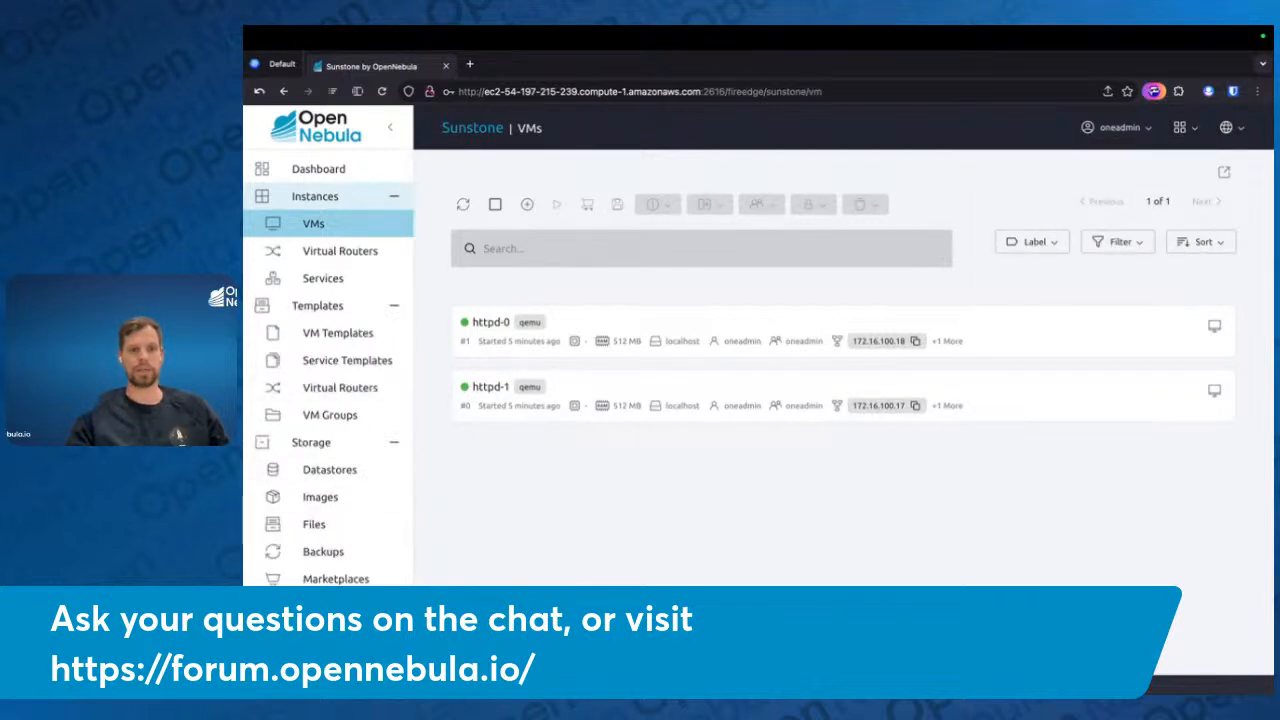
Open the virtual networks, bring up the form for creating one, and check which clusters it can be assigned to
{"action": "scroll", "coordinate": [292, 392], "scroll_direction": "down", "scroll_amount": 3}
{"action": "scroll", "coordinate": [340, 470], "scroll_direction": "down", "scroll_amount": 2}
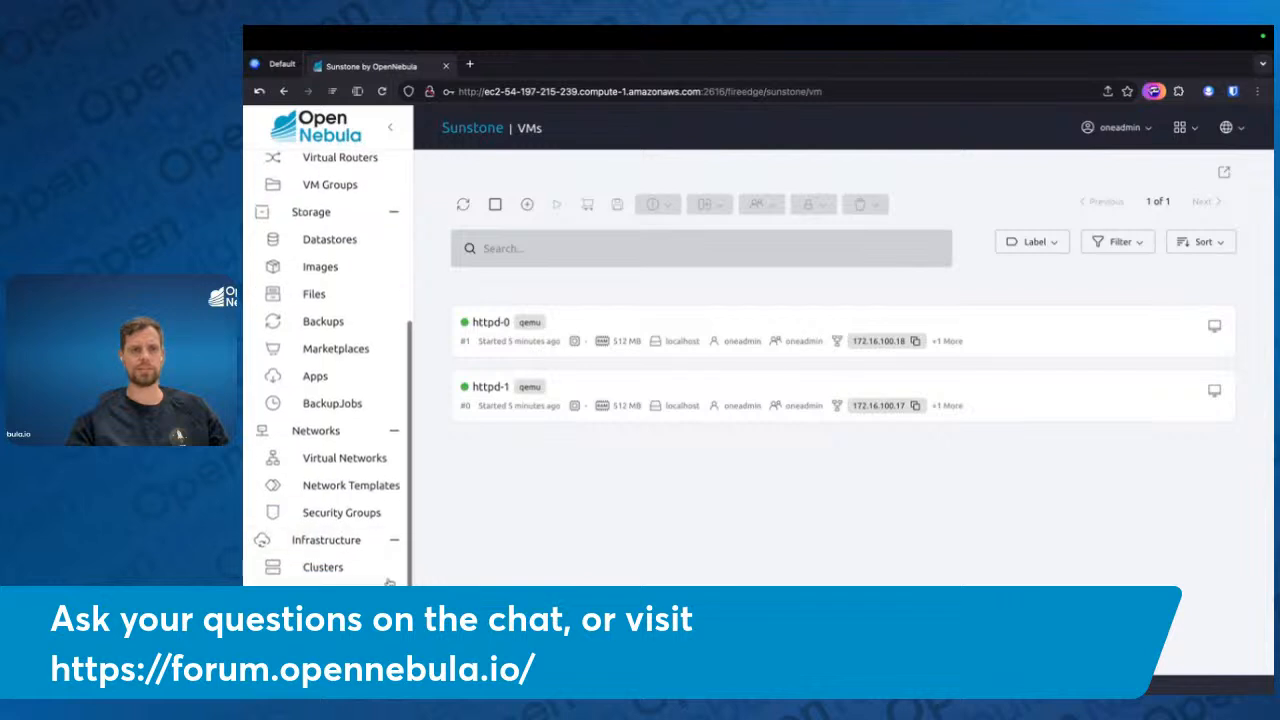
{"action": "left_click", "coordinate": [341, 466]}
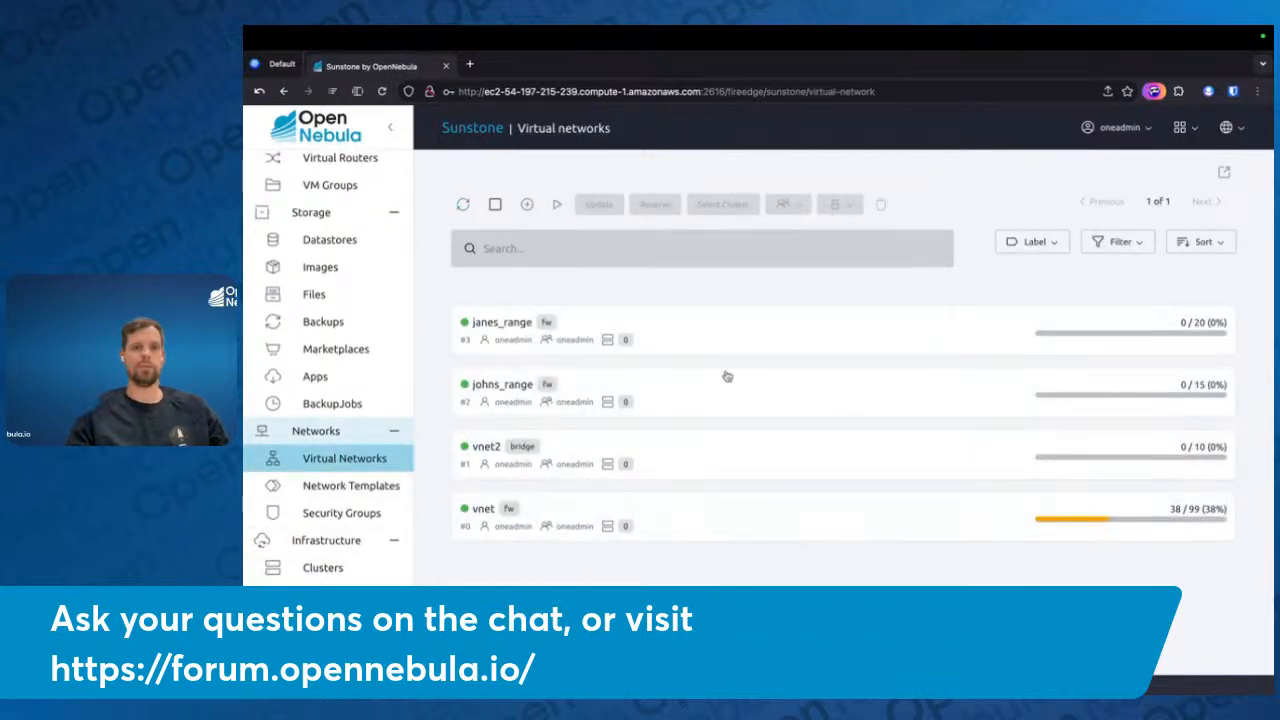
{"action": "left_click", "coordinate": [527, 204]}
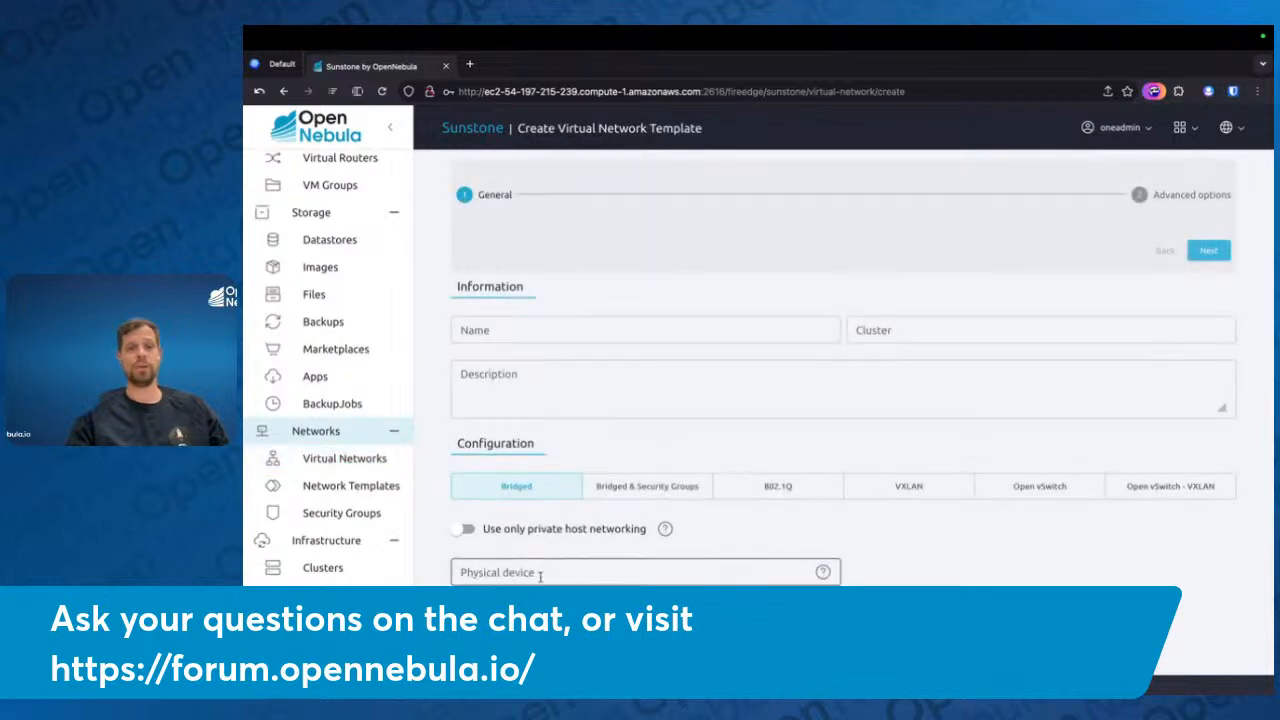
{"action": "left_click", "coordinate": [894, 336]}
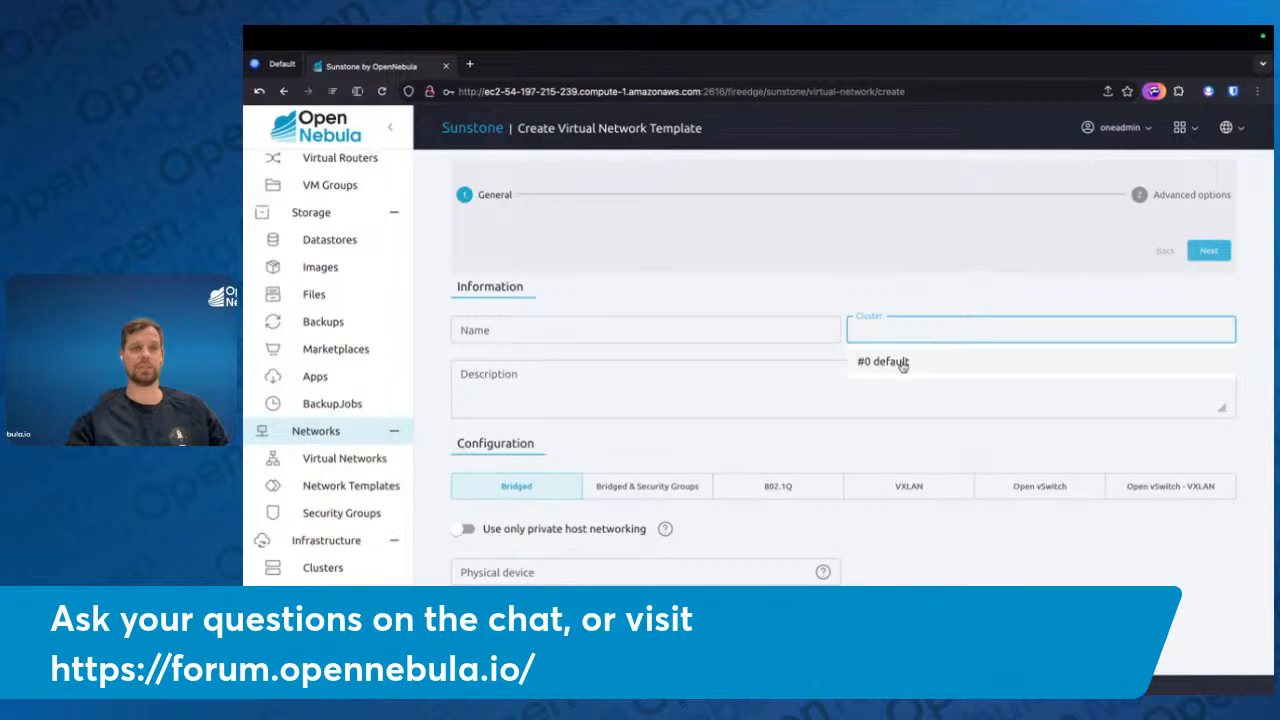
{"action": "left_click", "coordinate": [818, 278]}
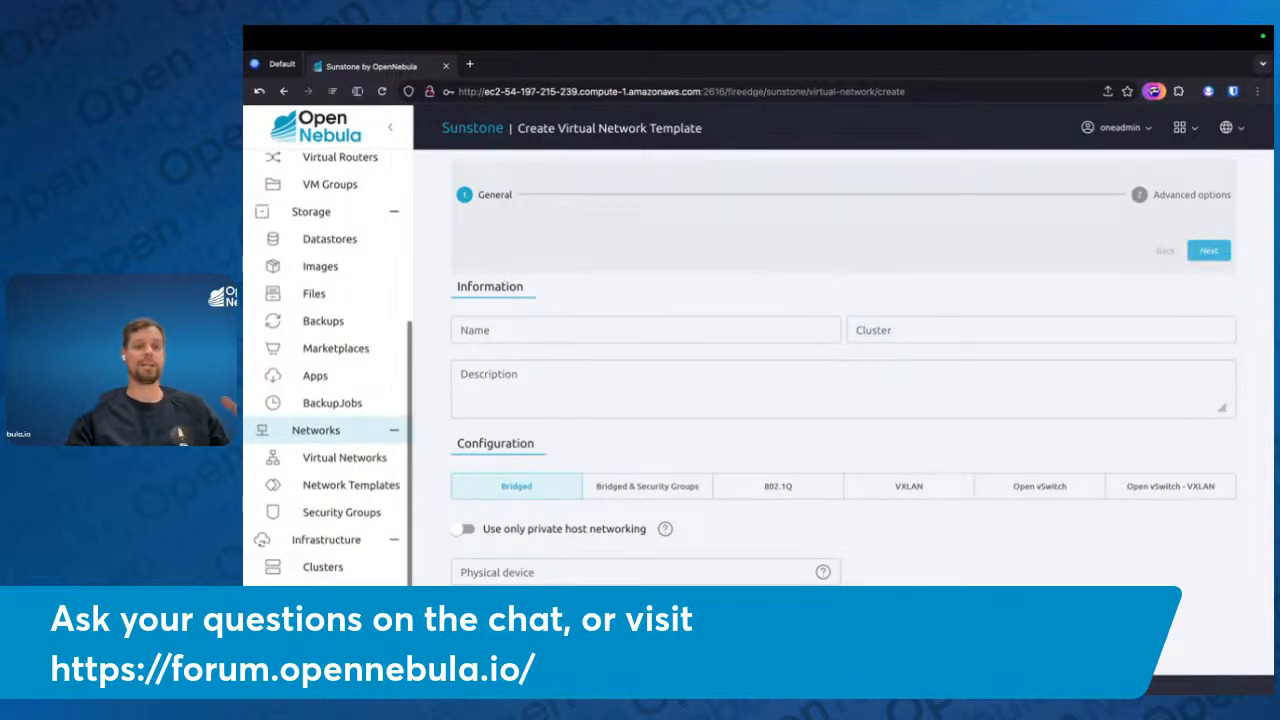
Open the default cluster's details and show its virtual networks in an enlarged pane
{"action": "scroll", "coordinate": [340, 470], "scroll_direction": "down", "scroll_amount": 2}
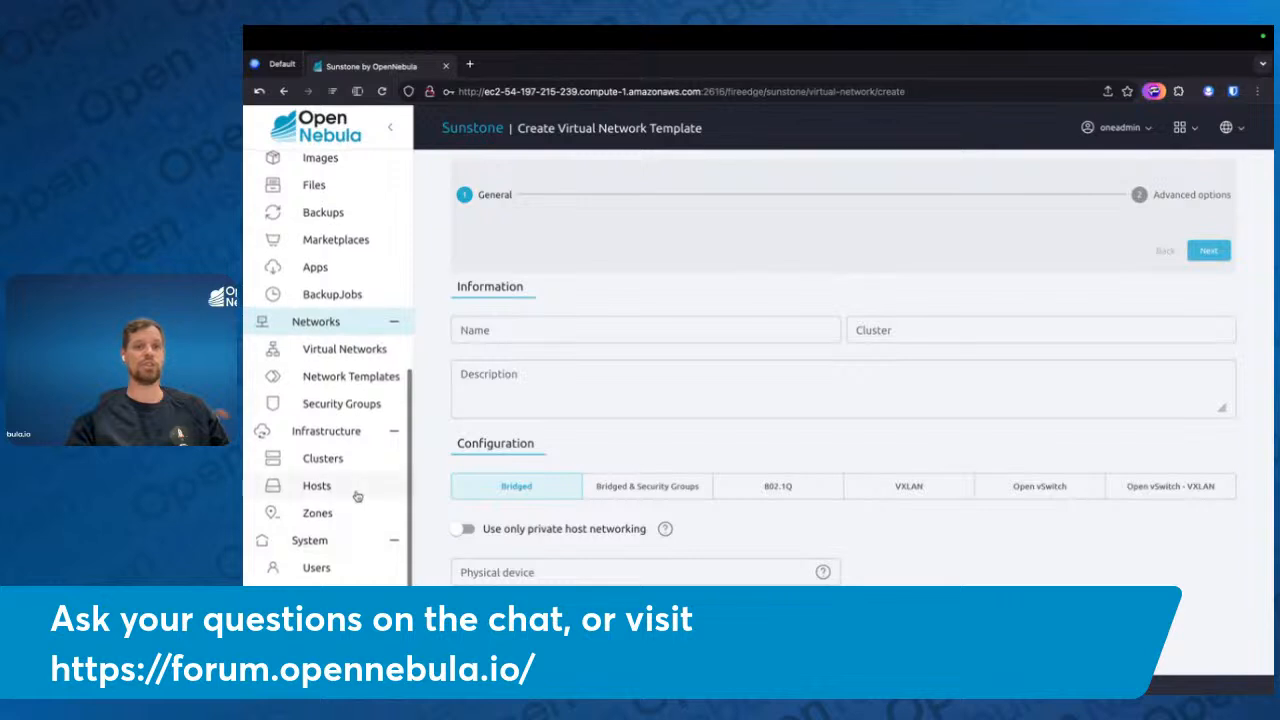
{"action": "left_click", "coordinate": [336, 465]}
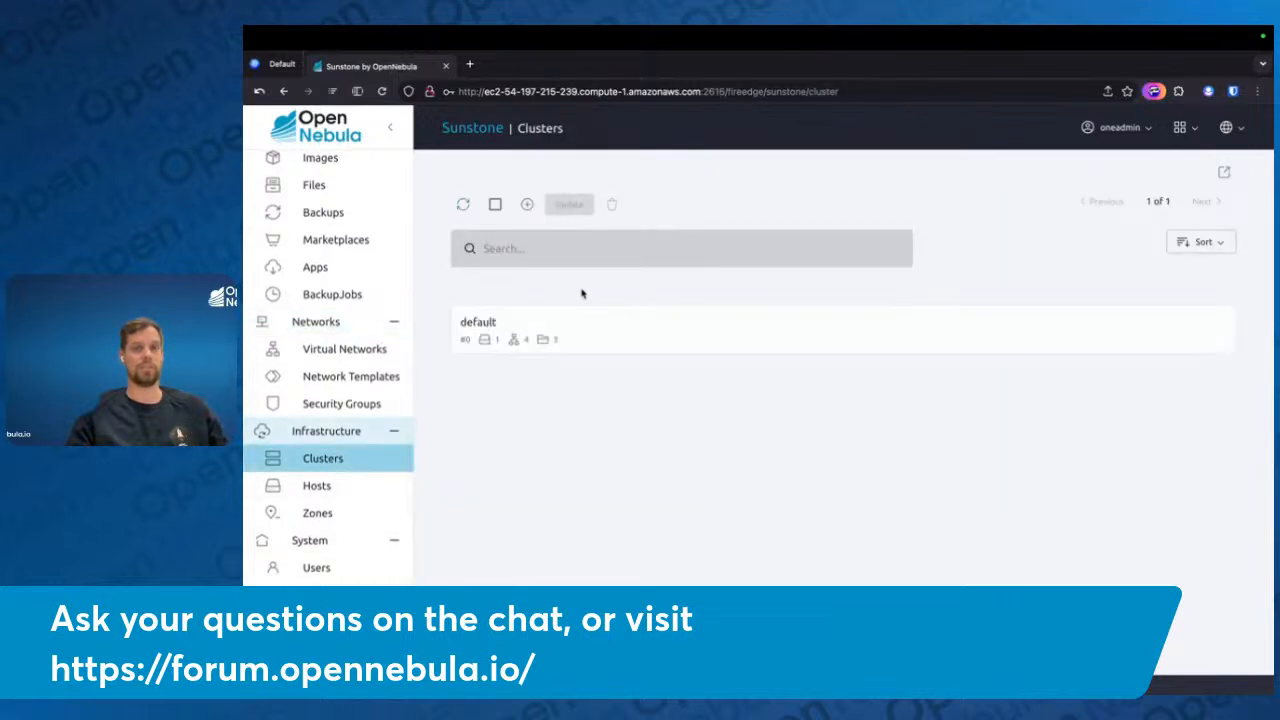
{"action": "left_click", "coordinate": [528, 323]}
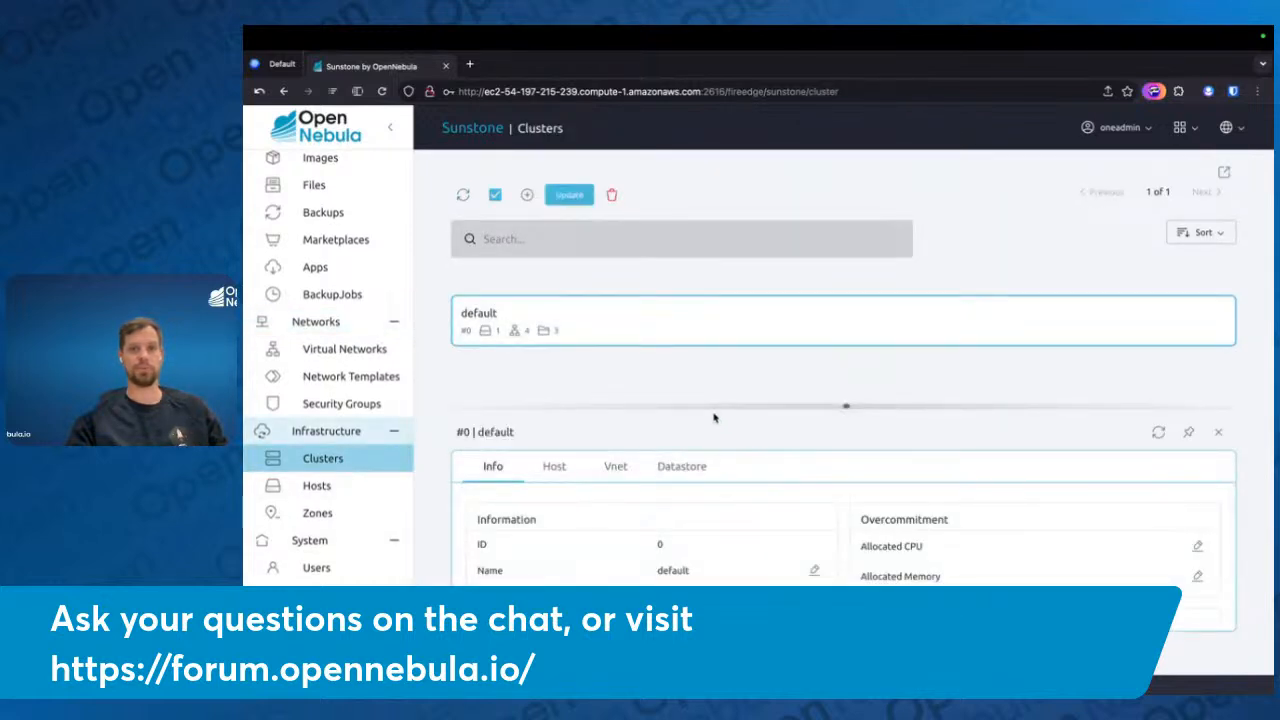
{"action": "left_click", "coordinate": [615, 466]}
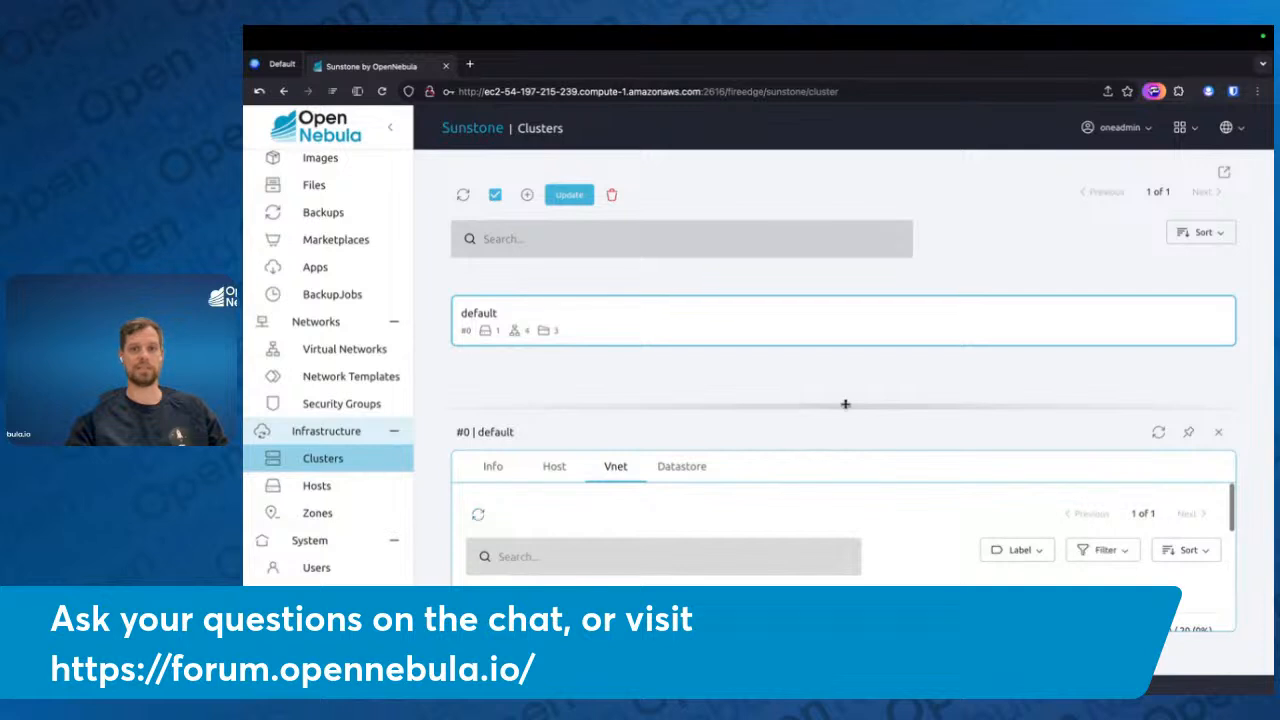
{"action": "left_click_drag", "start_coordinate": [846, 405], "coordinate": [873, 153]}
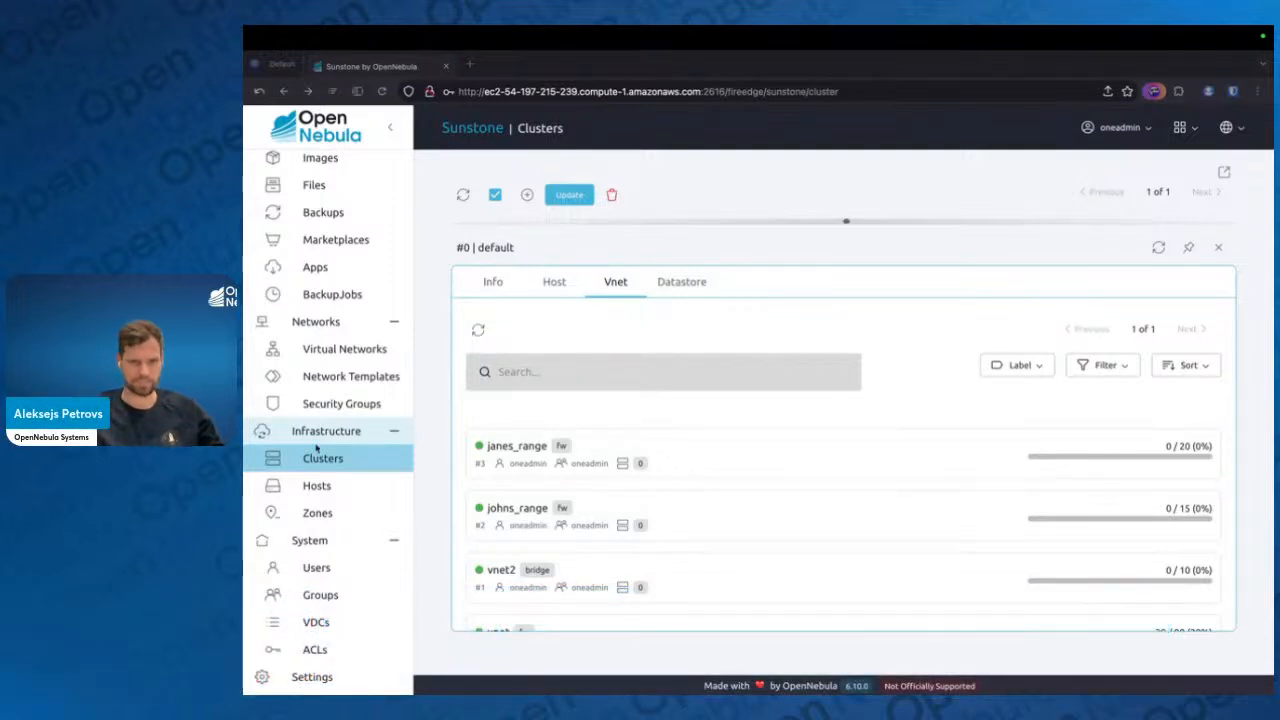
Select httpd-0 in the VM list, open the Migrate dialog to view the candidate hosts, and close it without migrating
{"action": "scroll", "coordinate": [317, 449], "scroll_direction": "up", "scroll_amount": 5}
{"action": "left_click", "coordinate": [324, 230]}
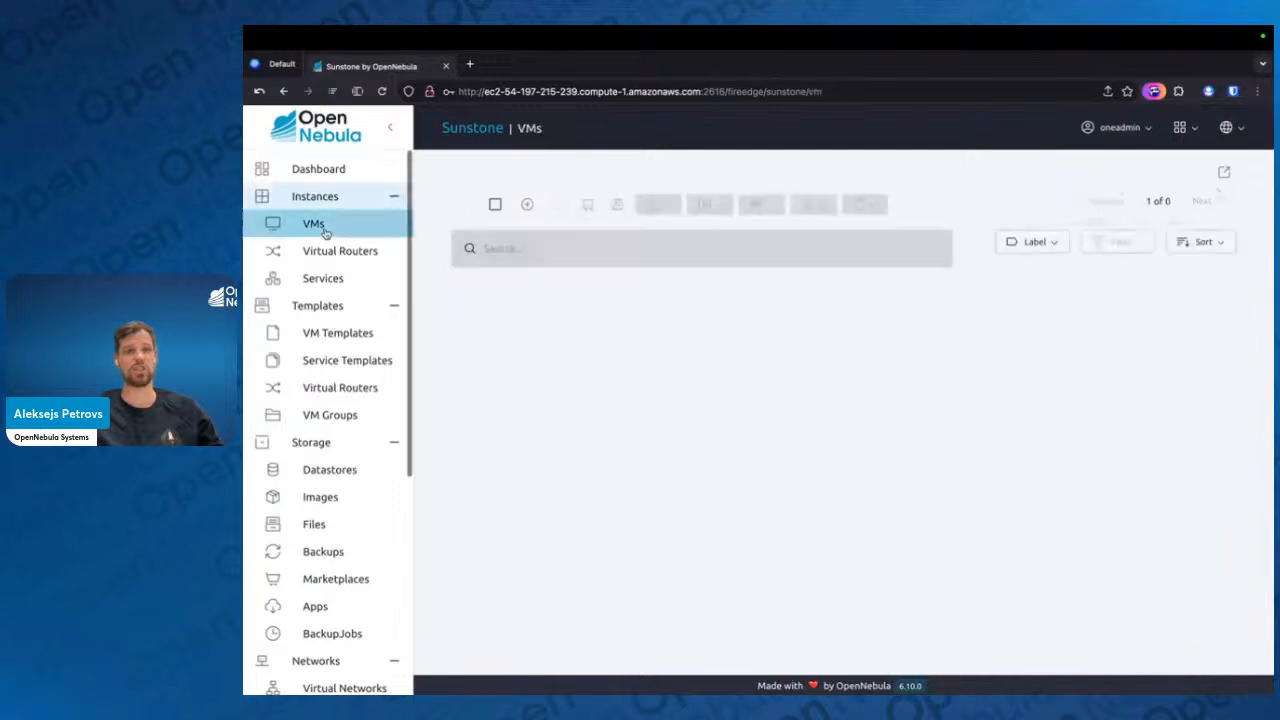
{"action": "left_click", "coordinate": [711, 324]}
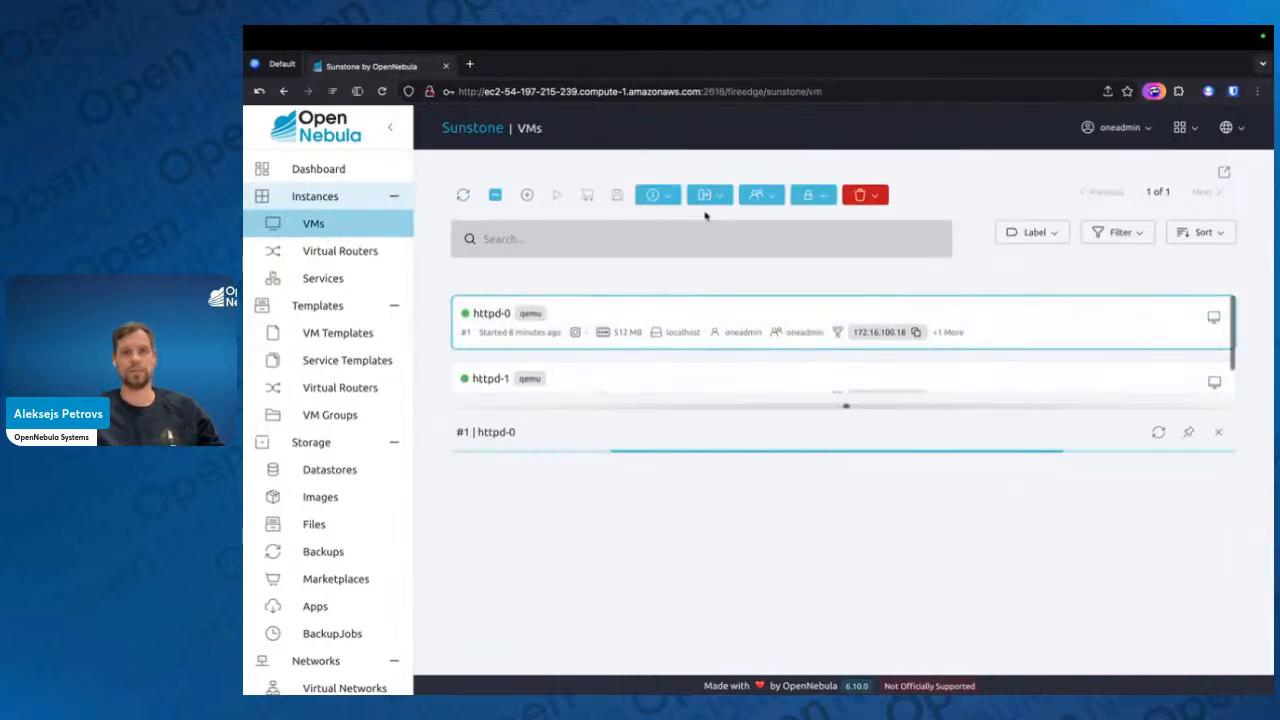
{"action": "left_click", "coordinate": [709, 195]}
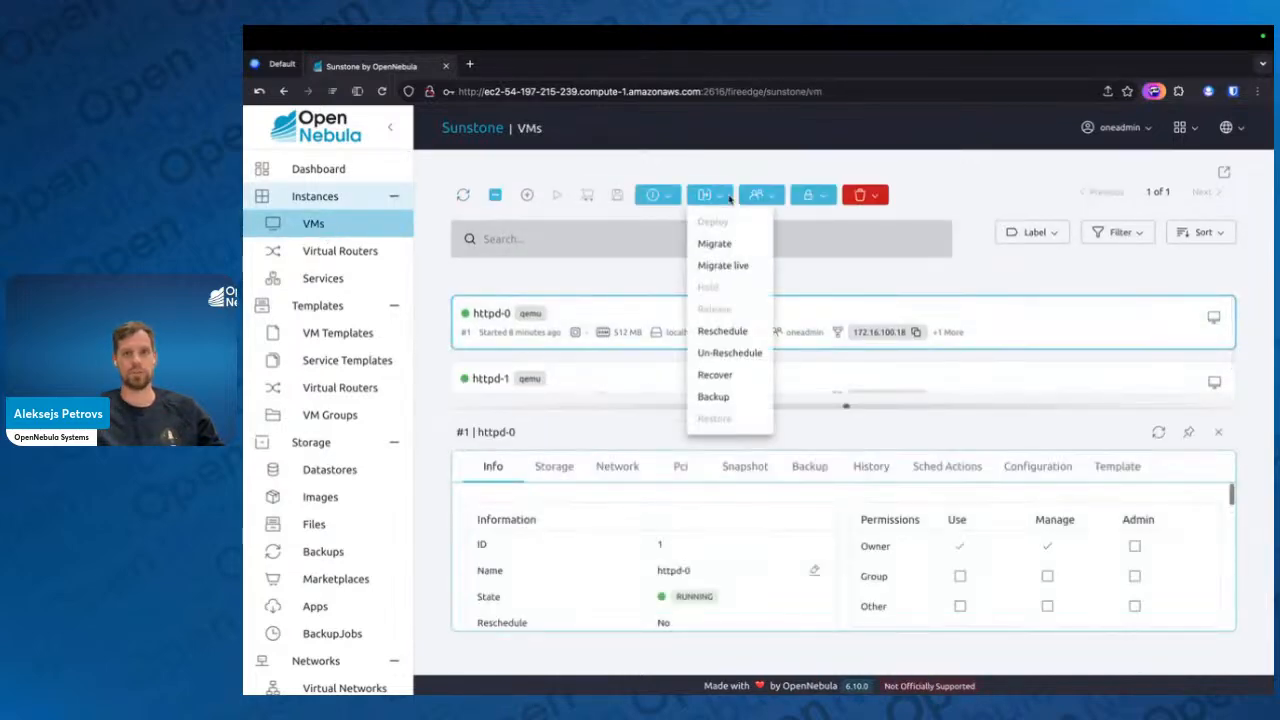
{"action": "left_click", "coordinate": [708, 248]}
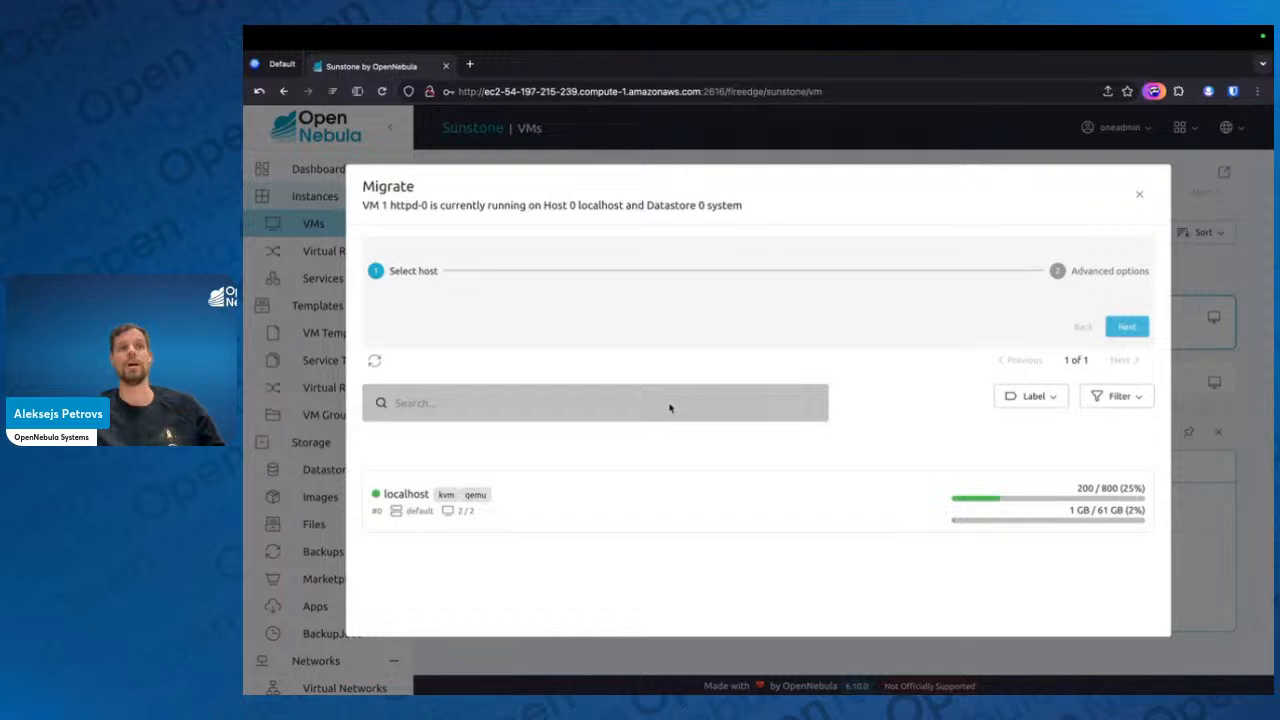
{"action": "left_click", "coordinate": [1139, 194]}
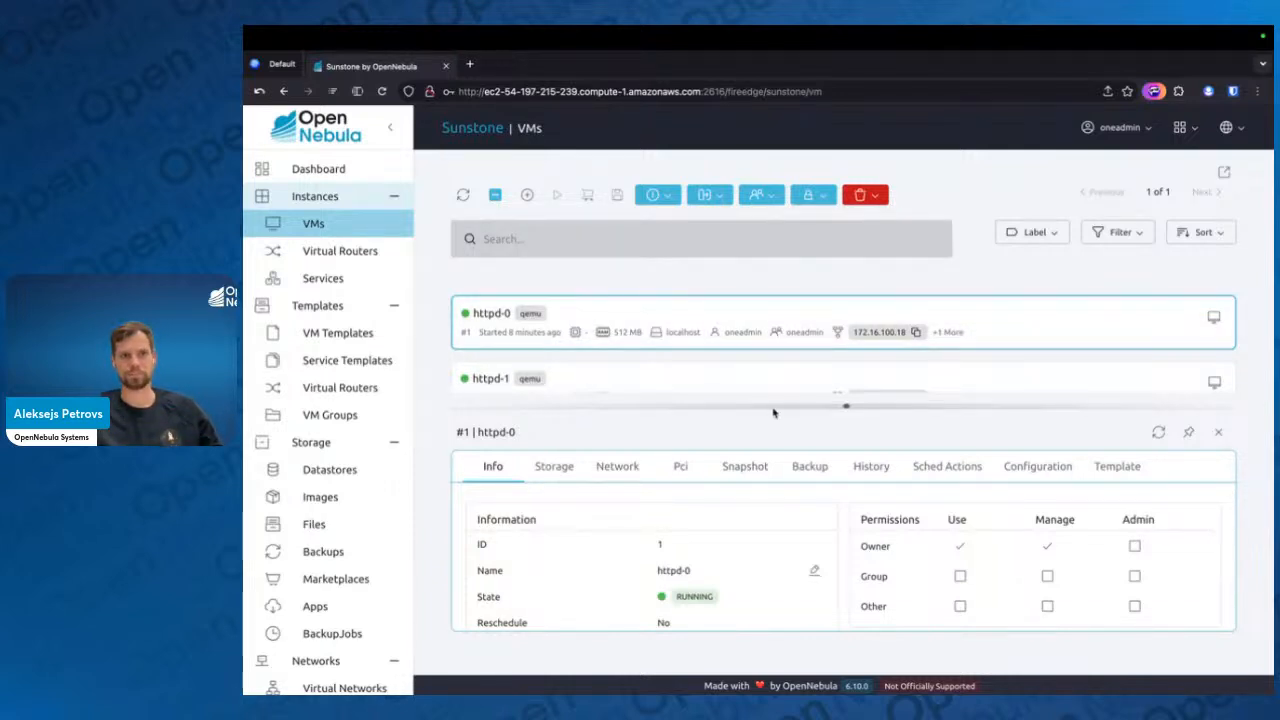
Reopen the default cluster's details and examine its general information, overcommitment settings and attributes
{"action": "scroll", "coordinate": [395, 510], "scroll_direction": "down", "scroll_amount": 5}
{"action": "left_click", "coordinate": [355, 535]}
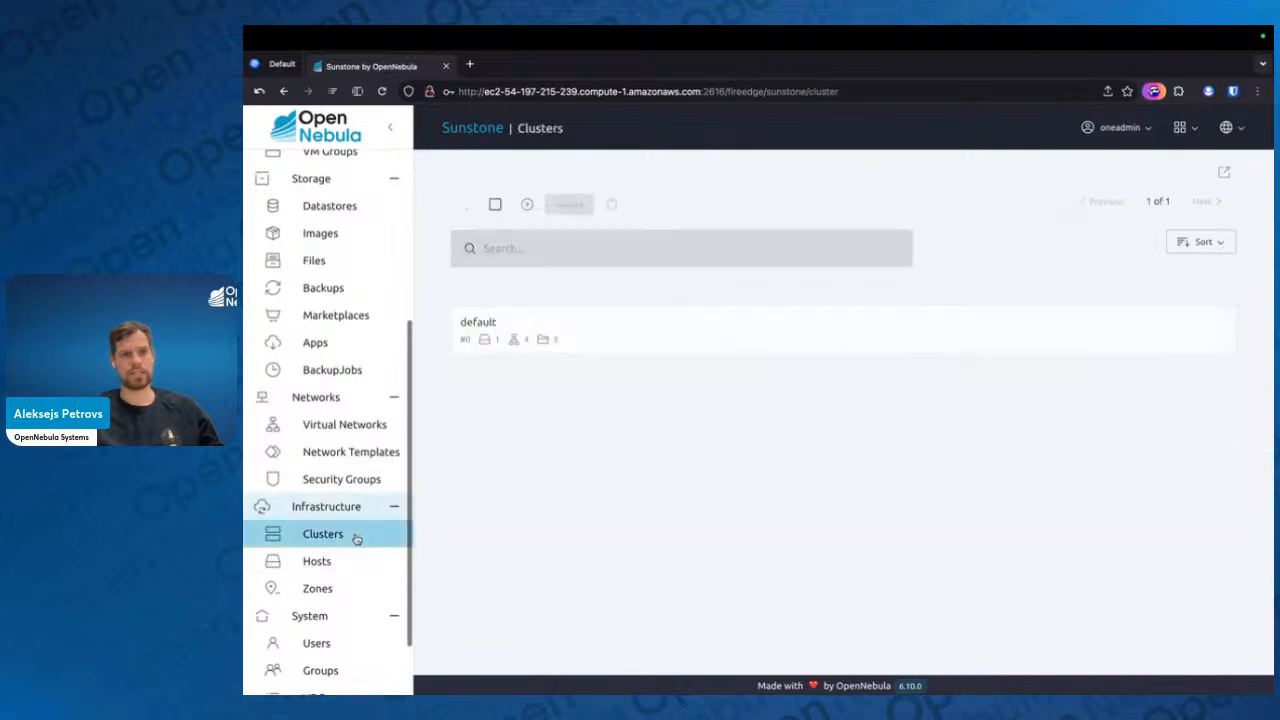
{"action": "left_click", "coordinate": [606, 339]}
{"action": "scroll", "coordinate": [494, 500], "scroll_direction": "down", "scroll_amount": 3}
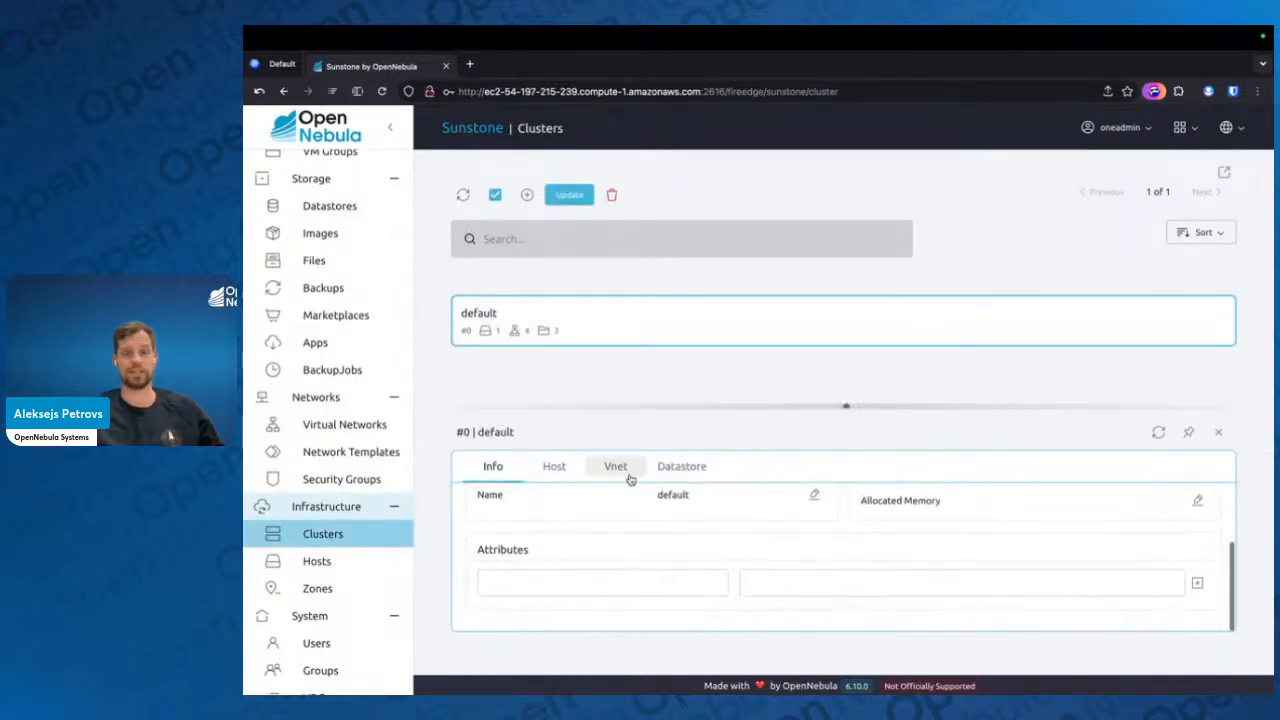
{"action": "scroll", "coordinate": [670, 528], "scroll_direction": "up", "scroll_amount": 3}
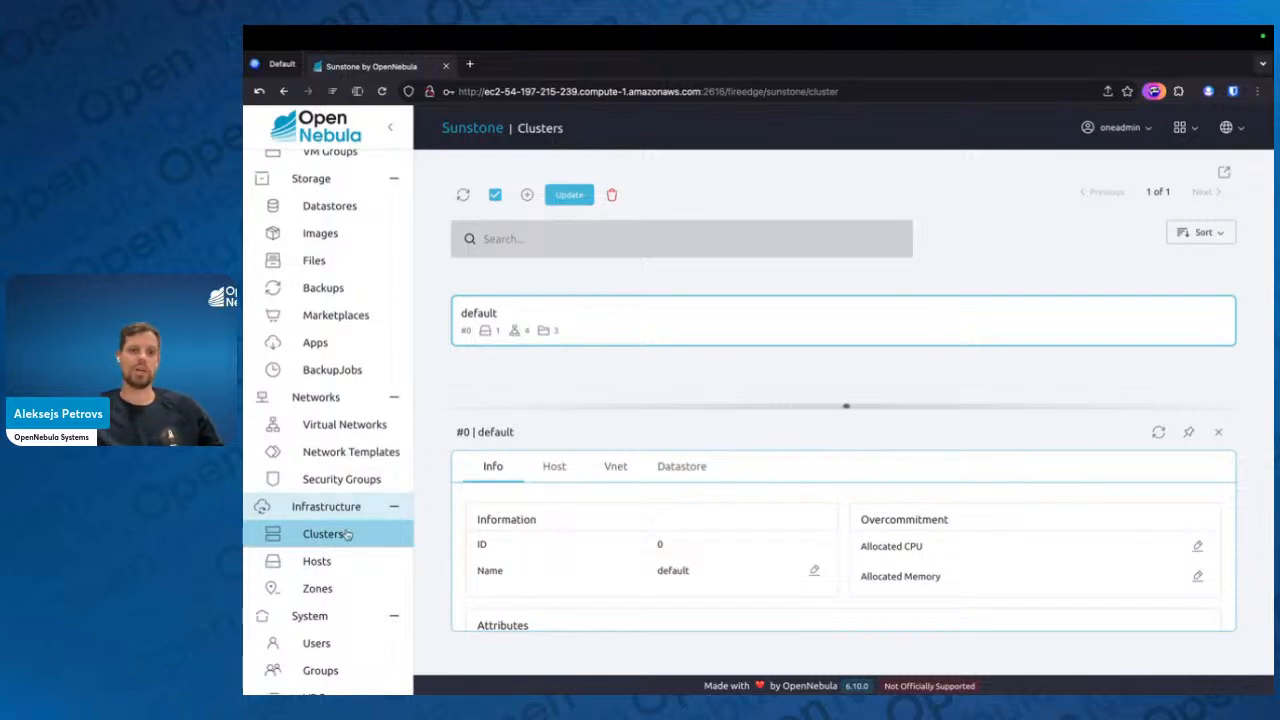
{"action": "scroll", "coordinate": [346, 580], "scroll_direction": "down", "scroll_amount": 2}
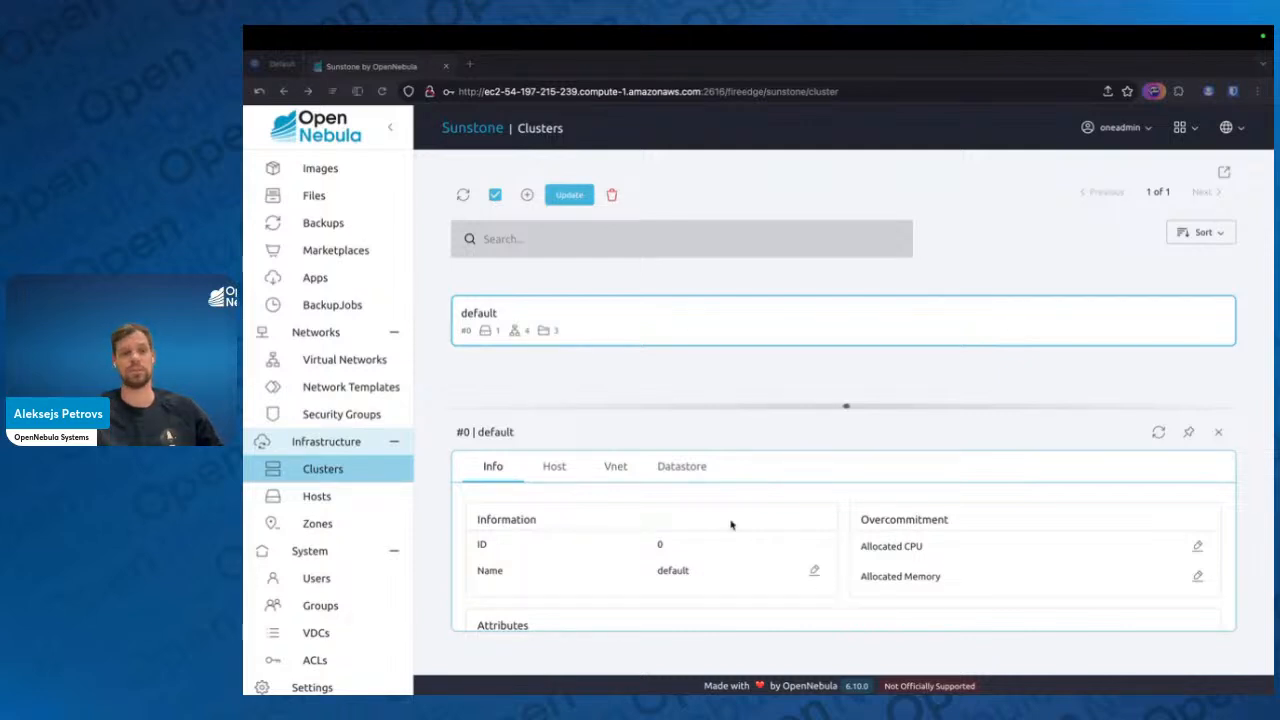
Open the form for creating a host and choose the LXC hypervisor to view its settings
{"action": "left_click", "coordinate": [815, 445]}
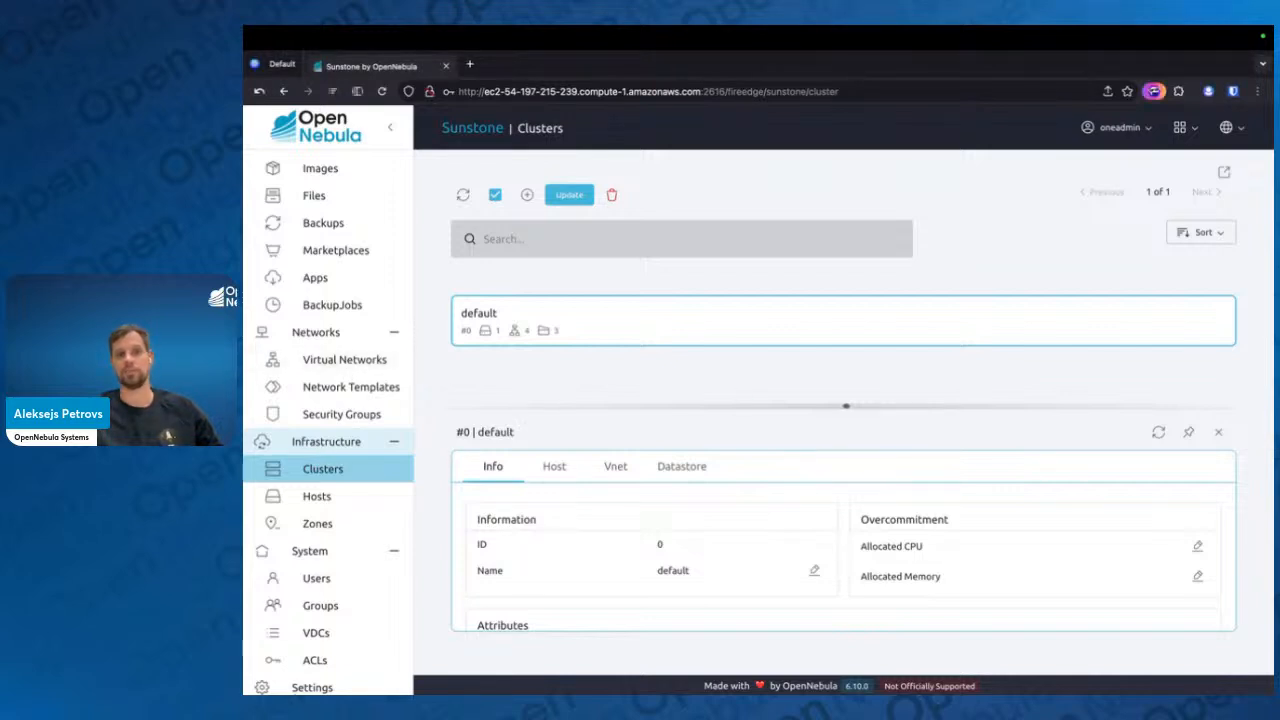
{"action": "scroll", "coordinate": [345, 580], "scroll_direction": "down", "scroll_amount": 1}
{"action": "left_click", "coordinate": [342, 489]}
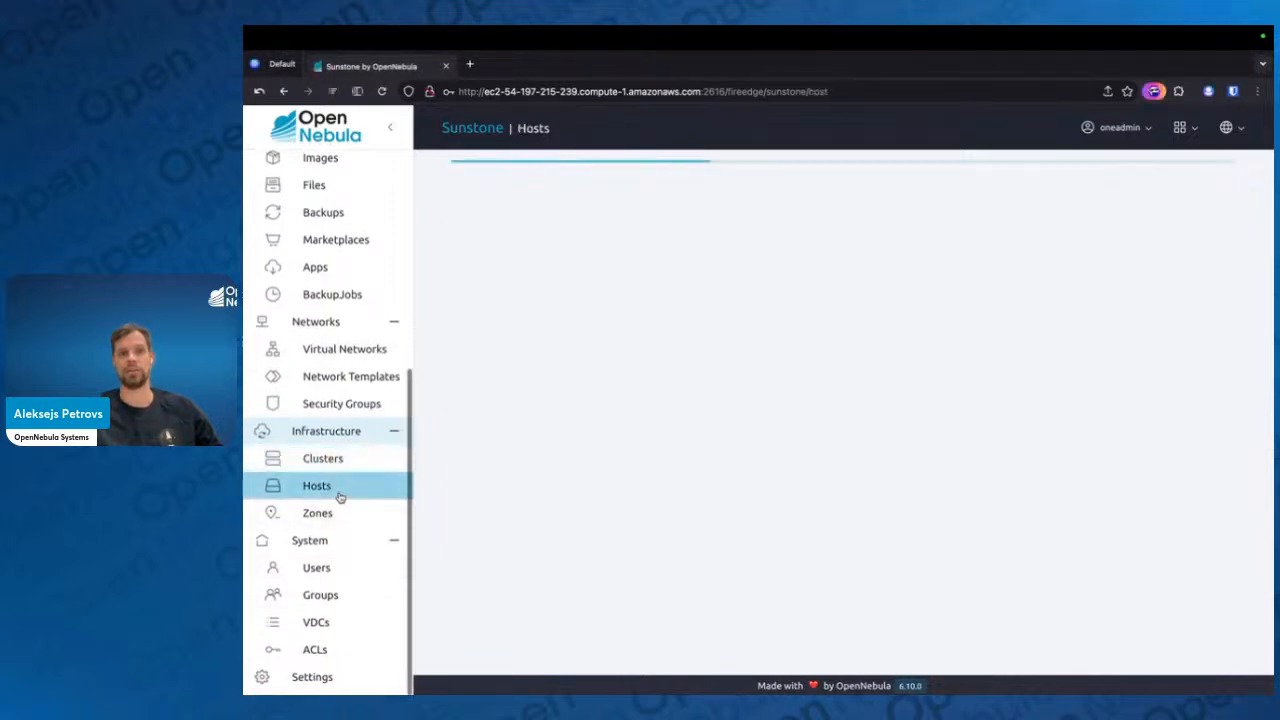
{"action": "left_click", "coordinate": [526, 205]}
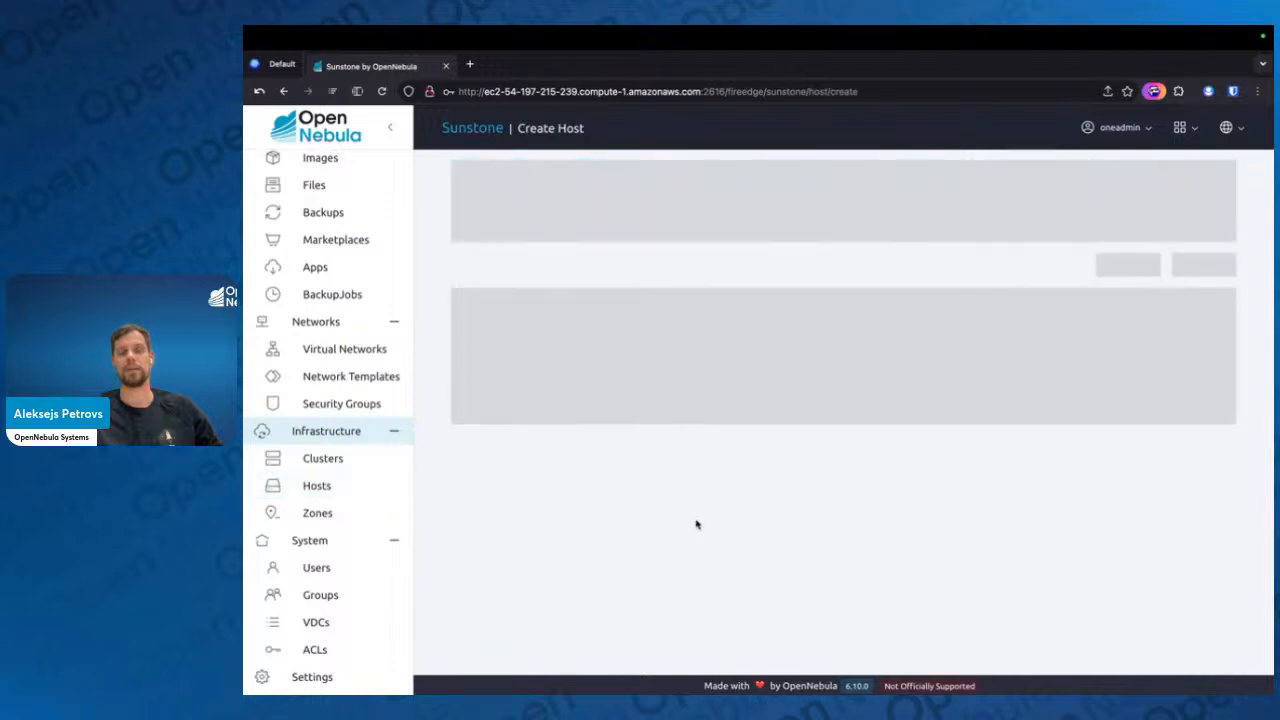
{"action": "left_click", "coordinate": [957, 326]}
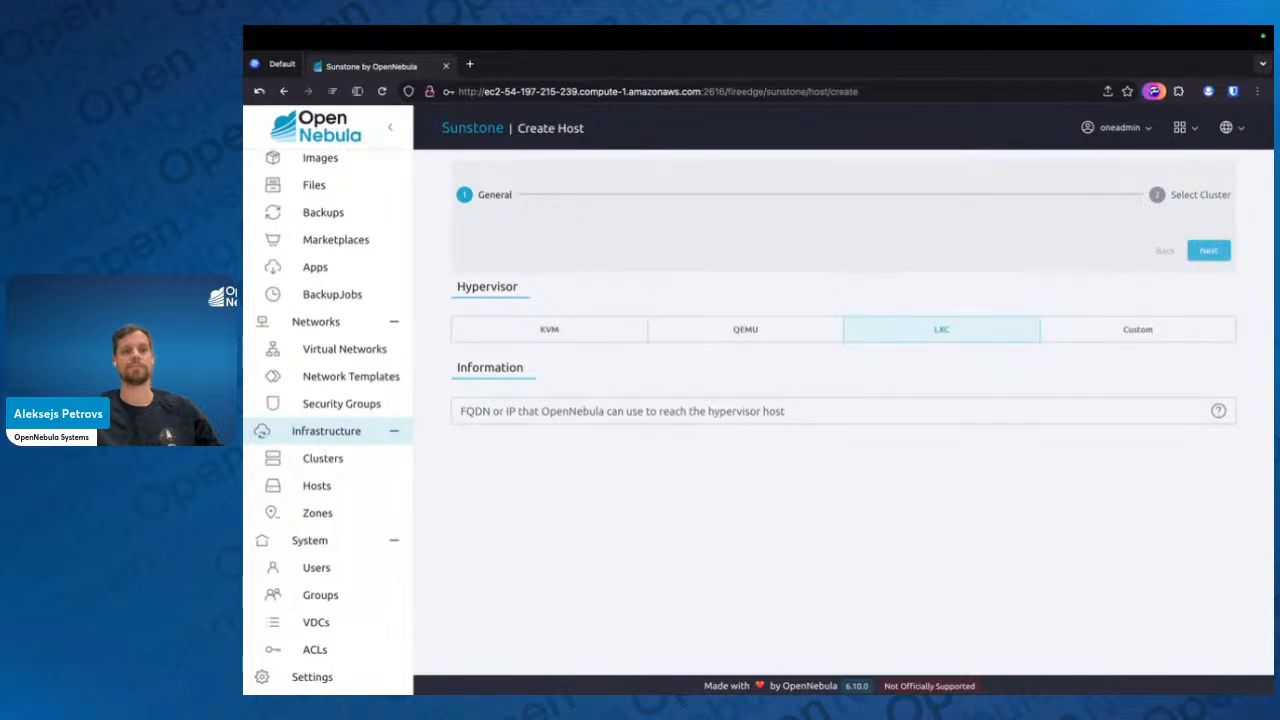
Leave the host creation form and open the list of VM templates
{"action": "key", "text": "super+Tab"}
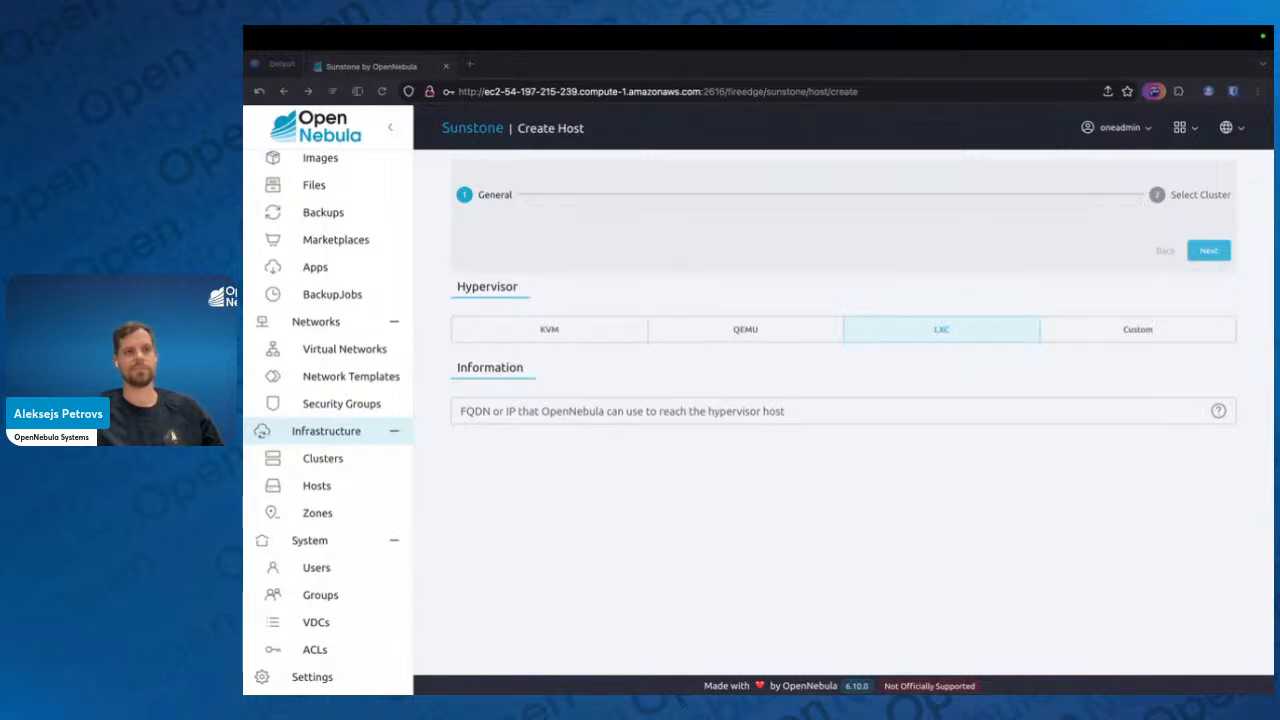
{"action": "left_click", "coordinate": [558, 575]}
{"action": "scroll", "coordinate": [342, 178], "scroll_direction": "up", "scroll_amount": 5}
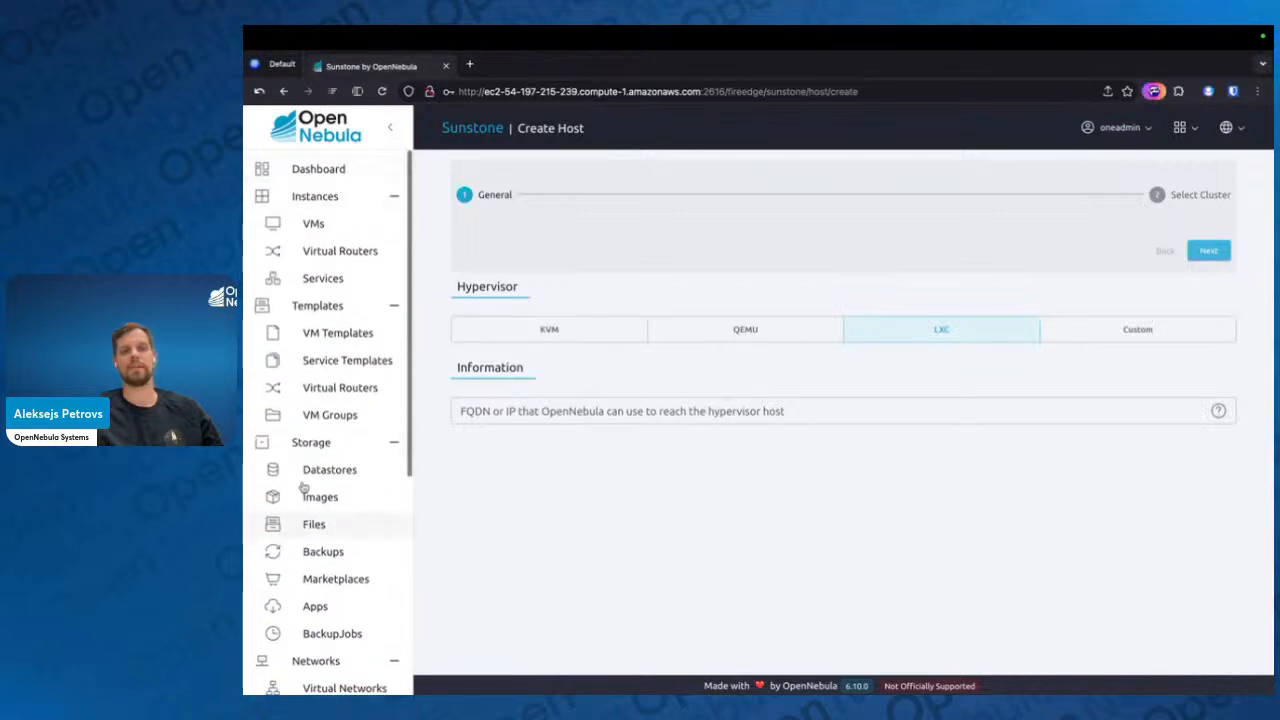
{"action": "left_click", "coordinate": [312, 344]}
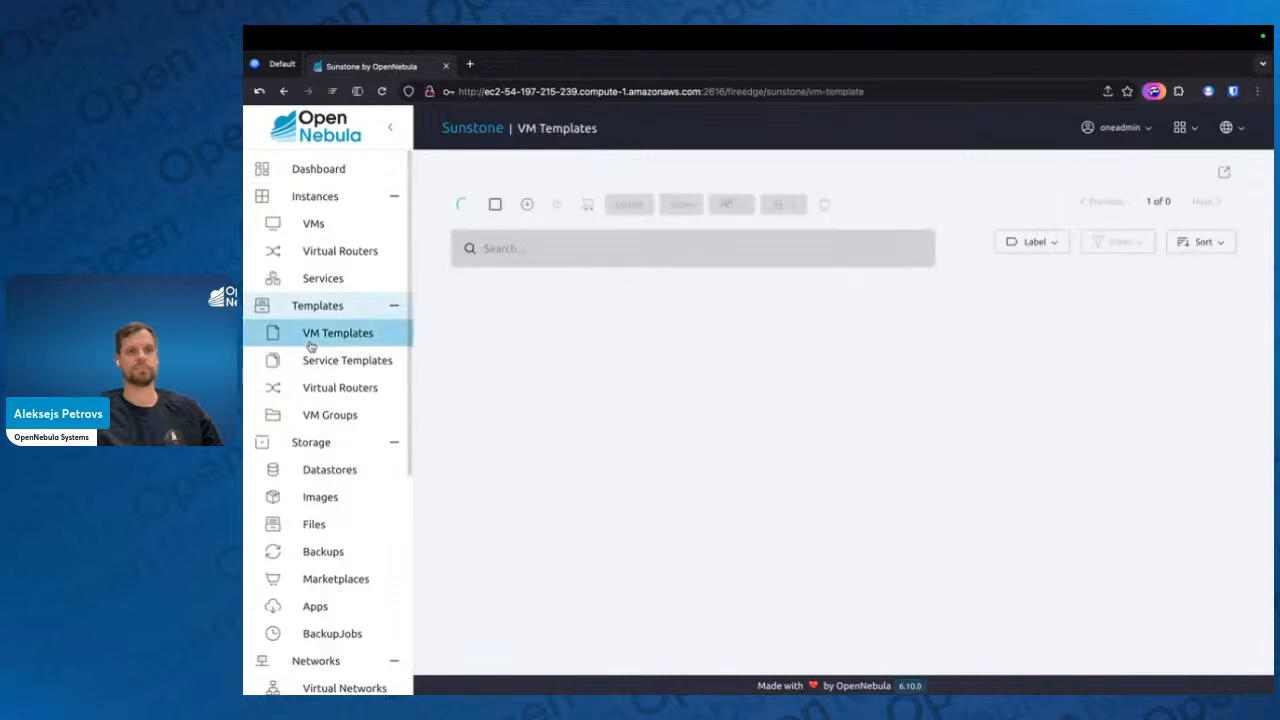